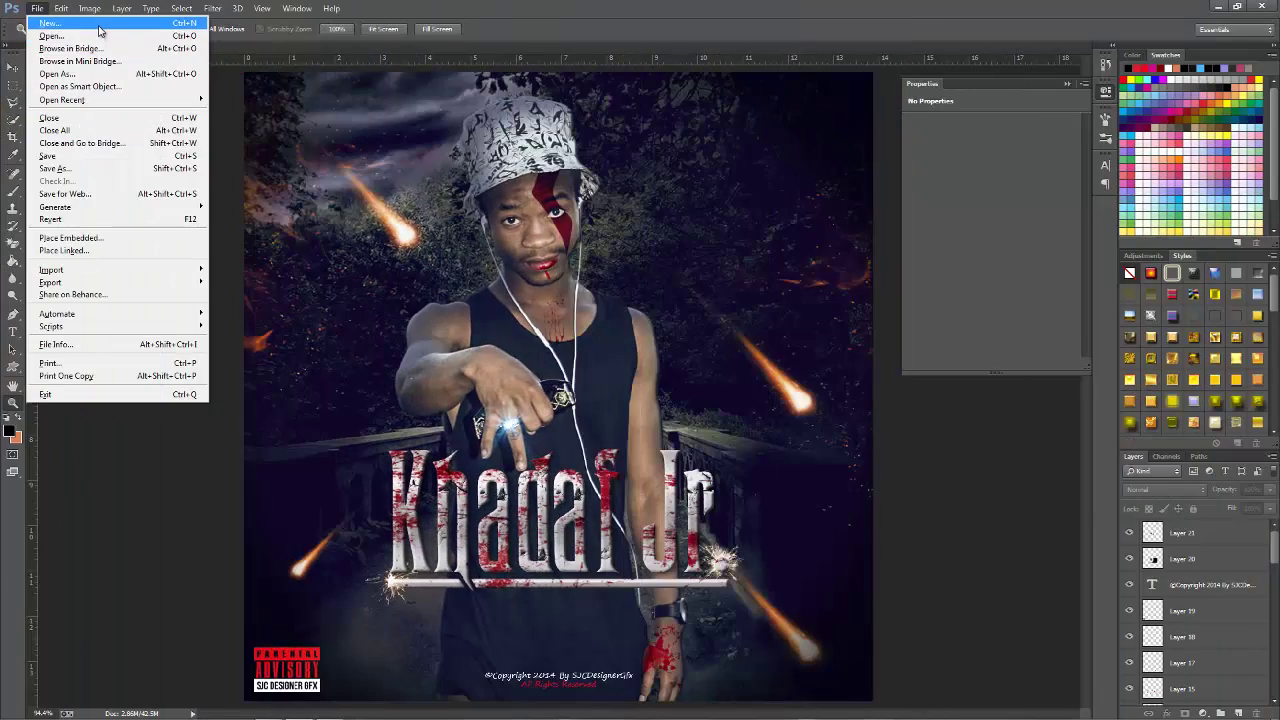
Step: Create a new document 960 px wide by 960 px high with Transparent background contents
{"action": "left_click", "coordinate": [45, 22]}
{"action": "key", "text": "Tab"}
{"action": "key", "text": "Tab"}
{"action": "key", "text": "Tab"}
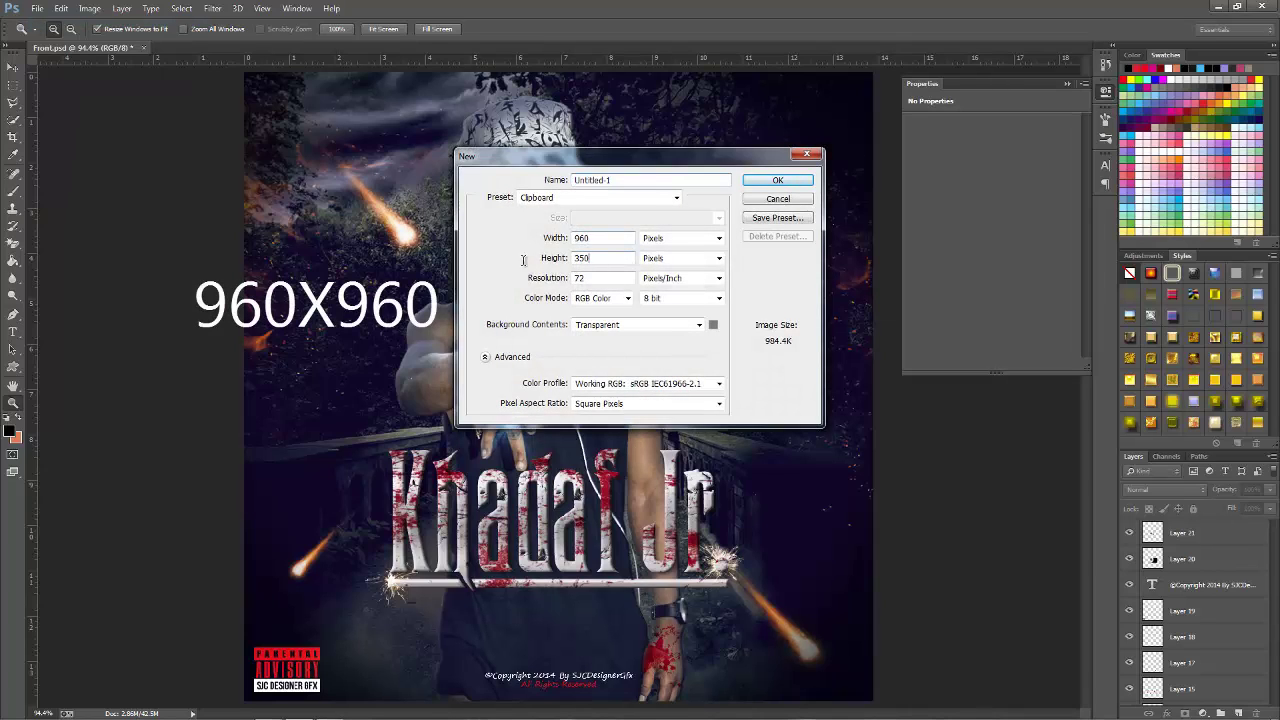
{"action": "type", "text": "960"}
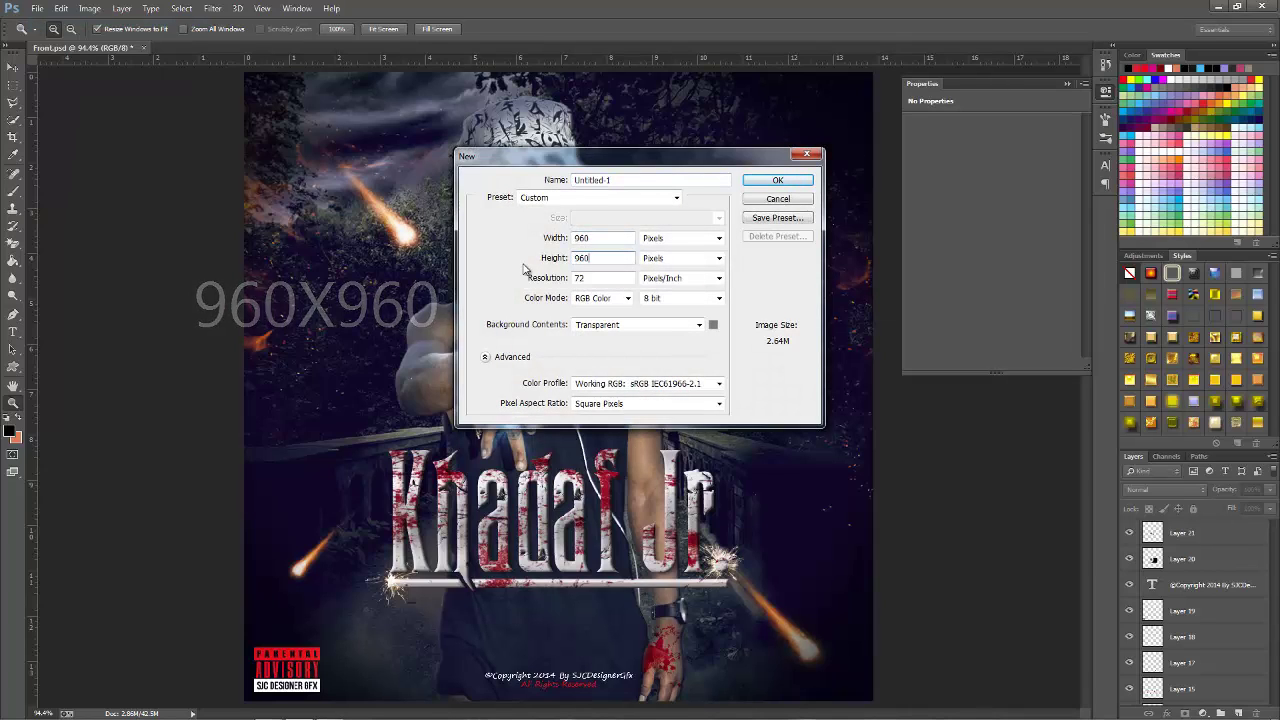
{"action": "double_click", "coordinate": [578, 242]}
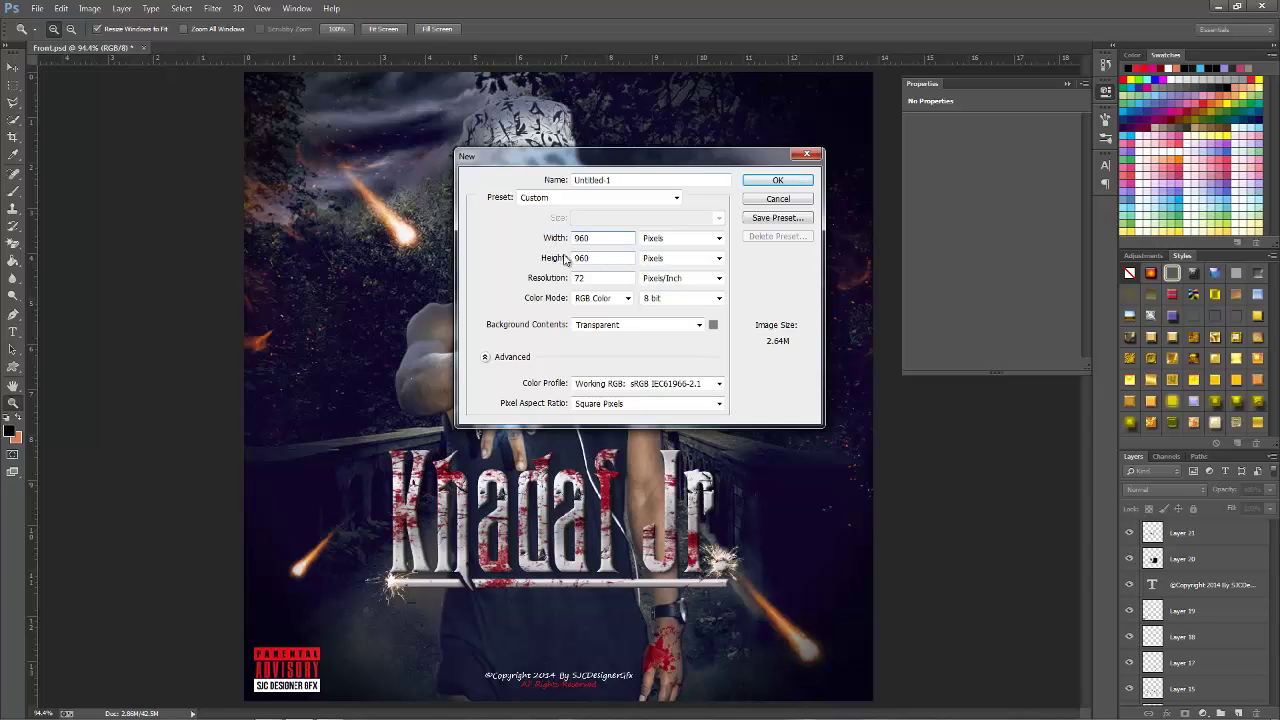
{"action": "left_click", "coordinate": [760, 184]}
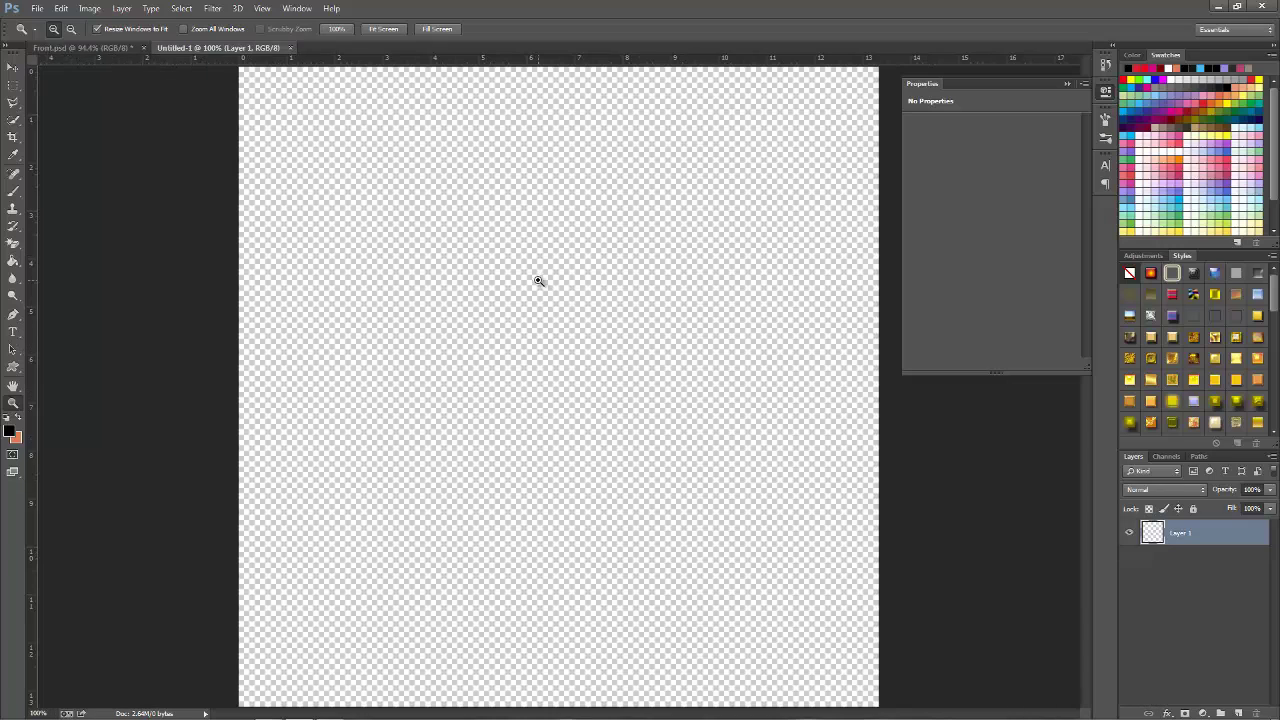
Step: Place premade_background as a linked image and scale it up to cover the canvas
{"action": "left_click_drag", "start_coordinate": [538, 280], "coordinate": [548, 284]}
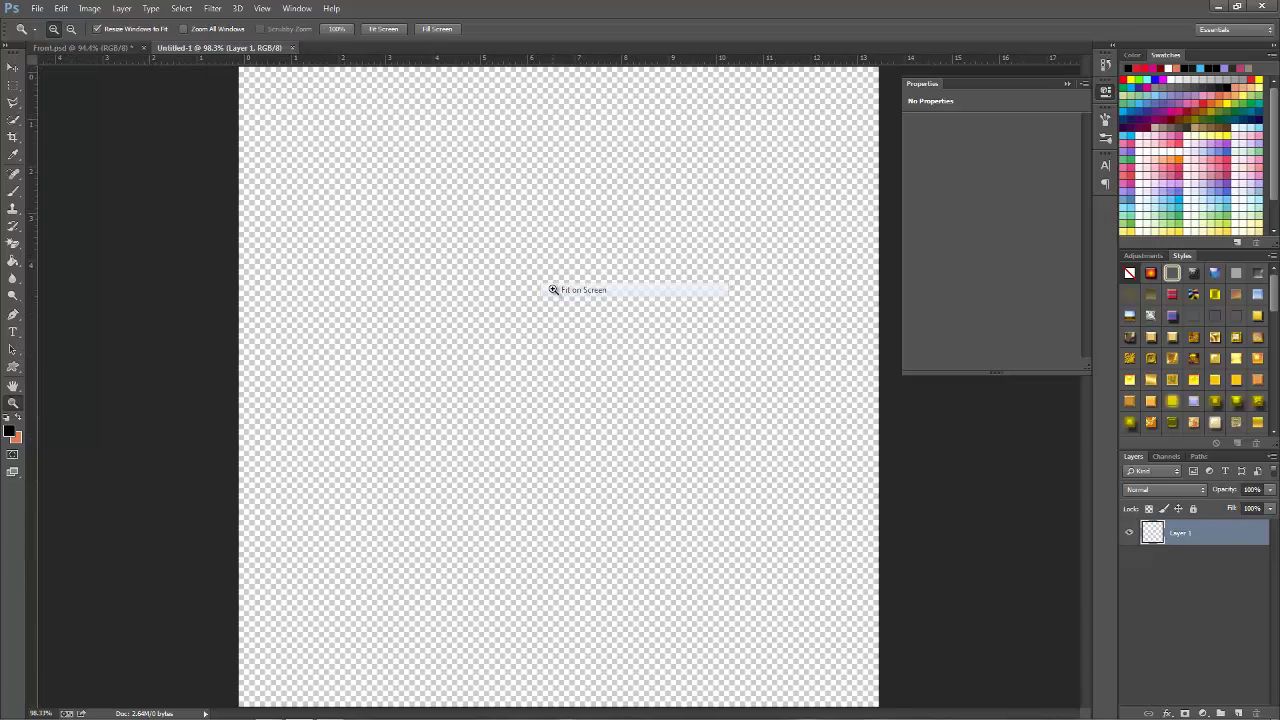
{"action": "left_click", "coordinate": [37, 10]}
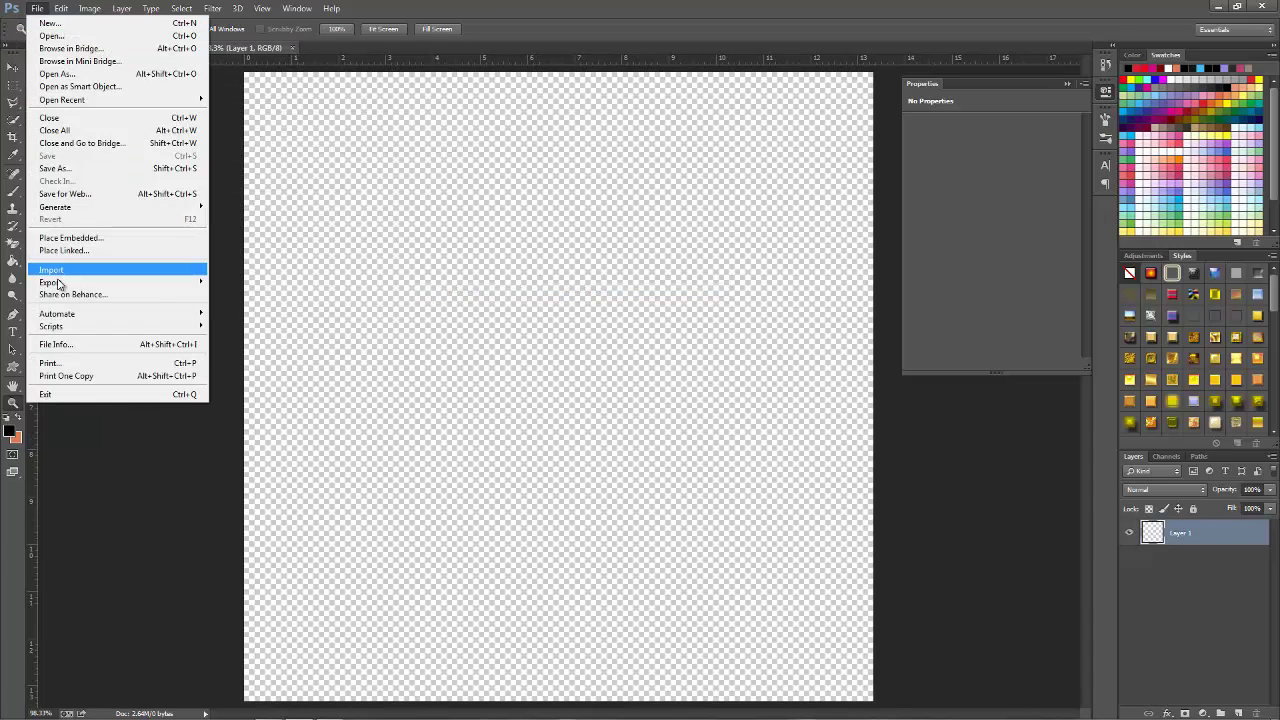
{"action": "left_click", "coordinate": [89, 246]}
{"action": "double_click", "coordinate": [658, 108]}
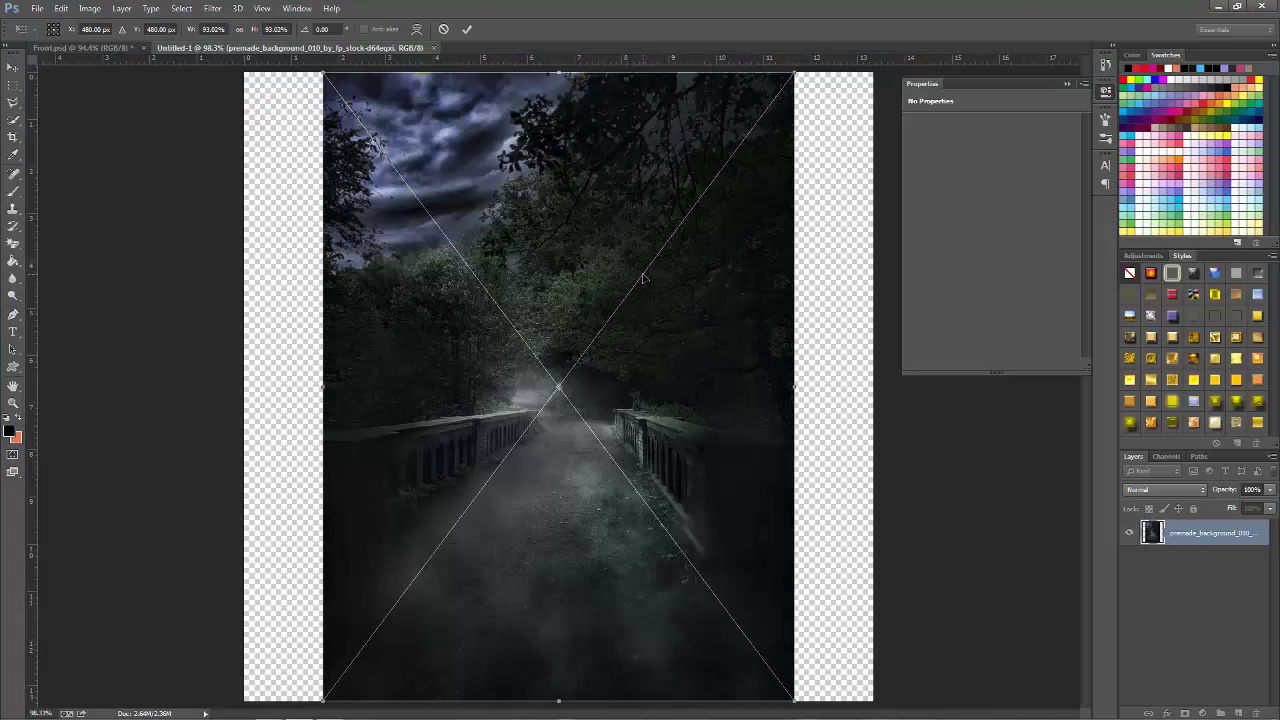
{"action": "mouse_move", "coordinate": [797, 74]}
{"action": "left_mouse_down"}
{"action": "mouse_move", "coordinate": [953, 43]}
{"action": "mouse_move", "coordinate": [993, 52]}
{"action": "left_mouse_up"}
{"action": "key", "text": "Return"}
Step: Crop the overhanging background image back to the square canvas
{"action": "key", "text": "z"}
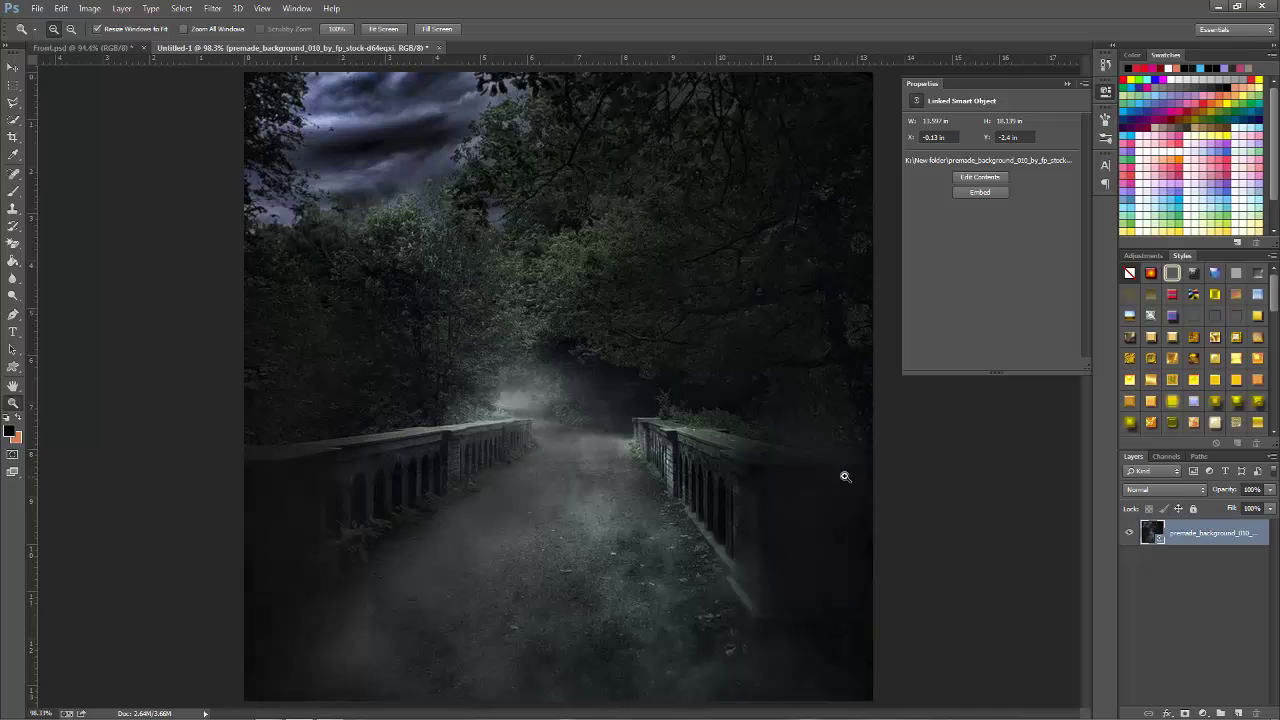
{"action": "key", "text": "x"}
{"action": "key", "text": "c"}
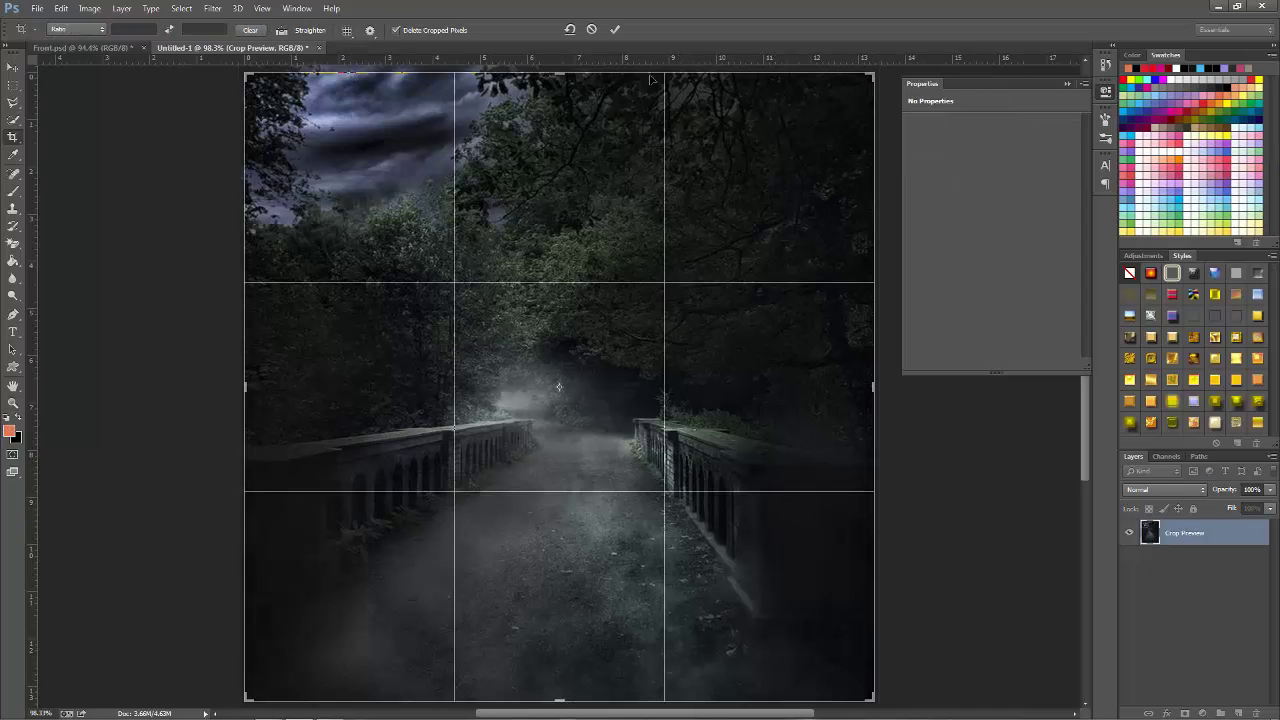
{"action": "left_click", "coordinate": [615, 30]}
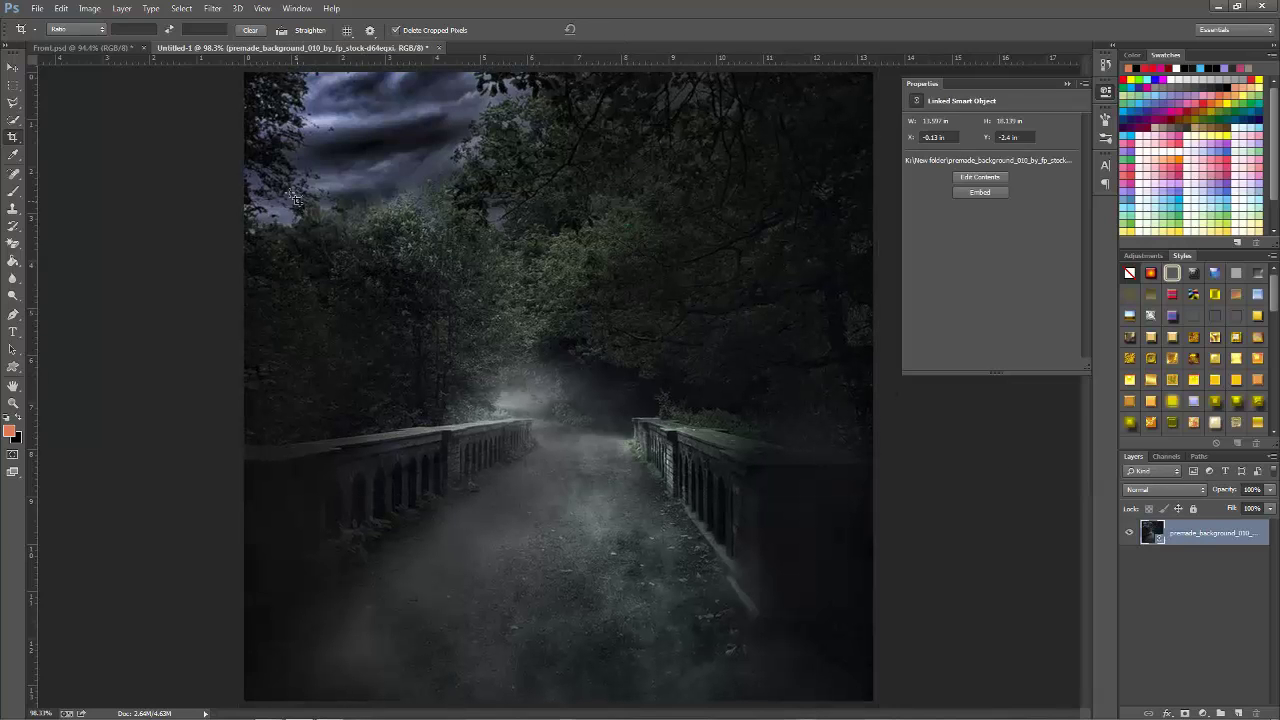
{"action": "left_click", "coordinate": [37, 8]}
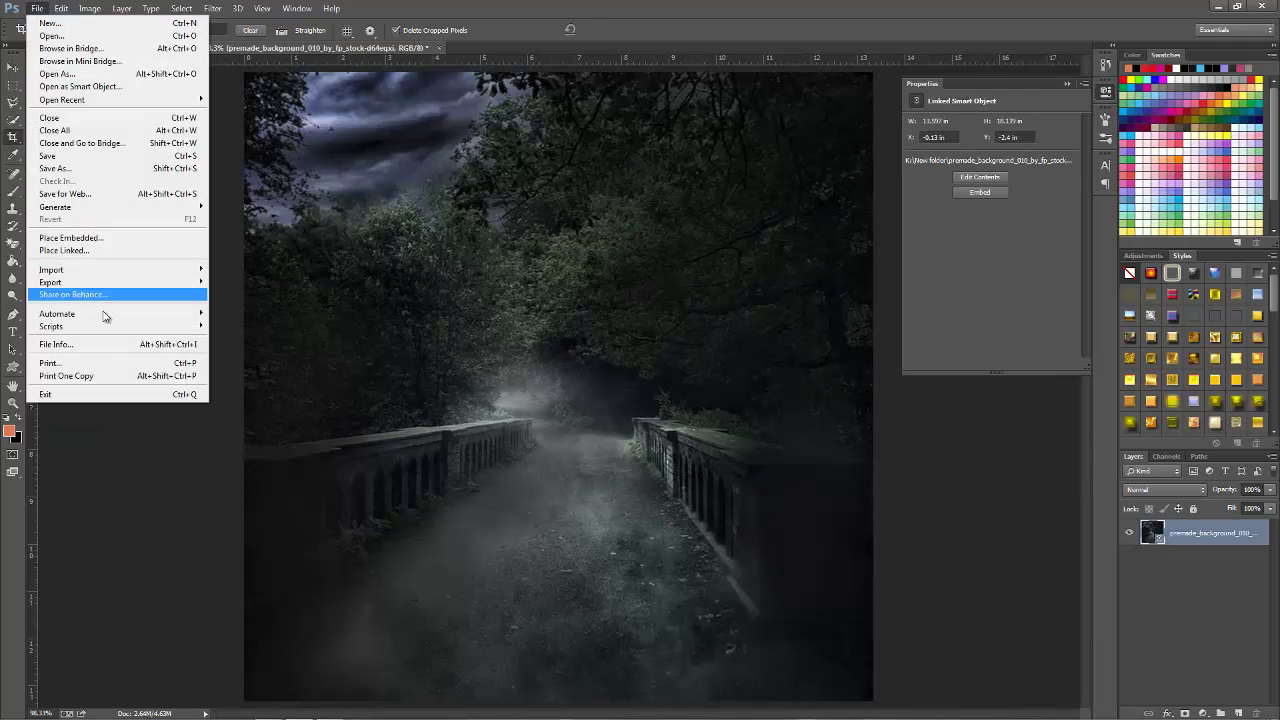
Step: Place Layer 2, the man in the hat, as a linked image sized to canvas height
{"action": "left_click", "coordinate": [107, 251]}
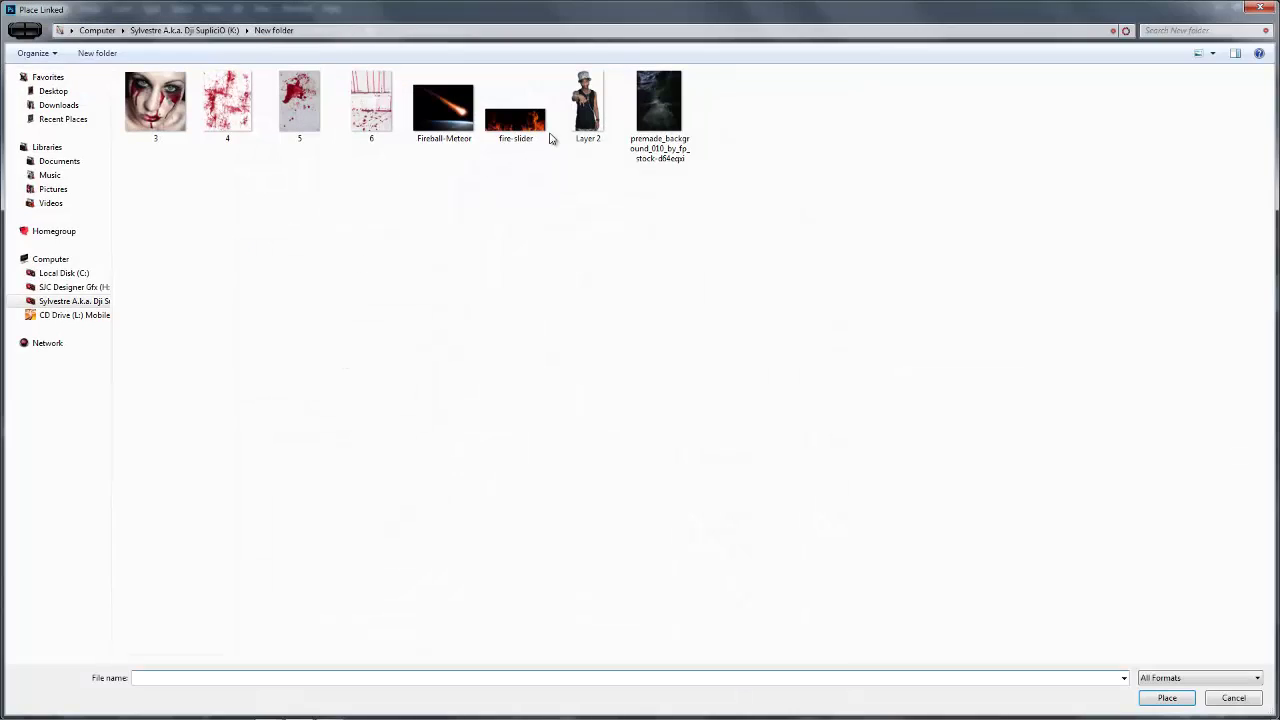
{"action": "double_click", "coordinate": [588, 105]}
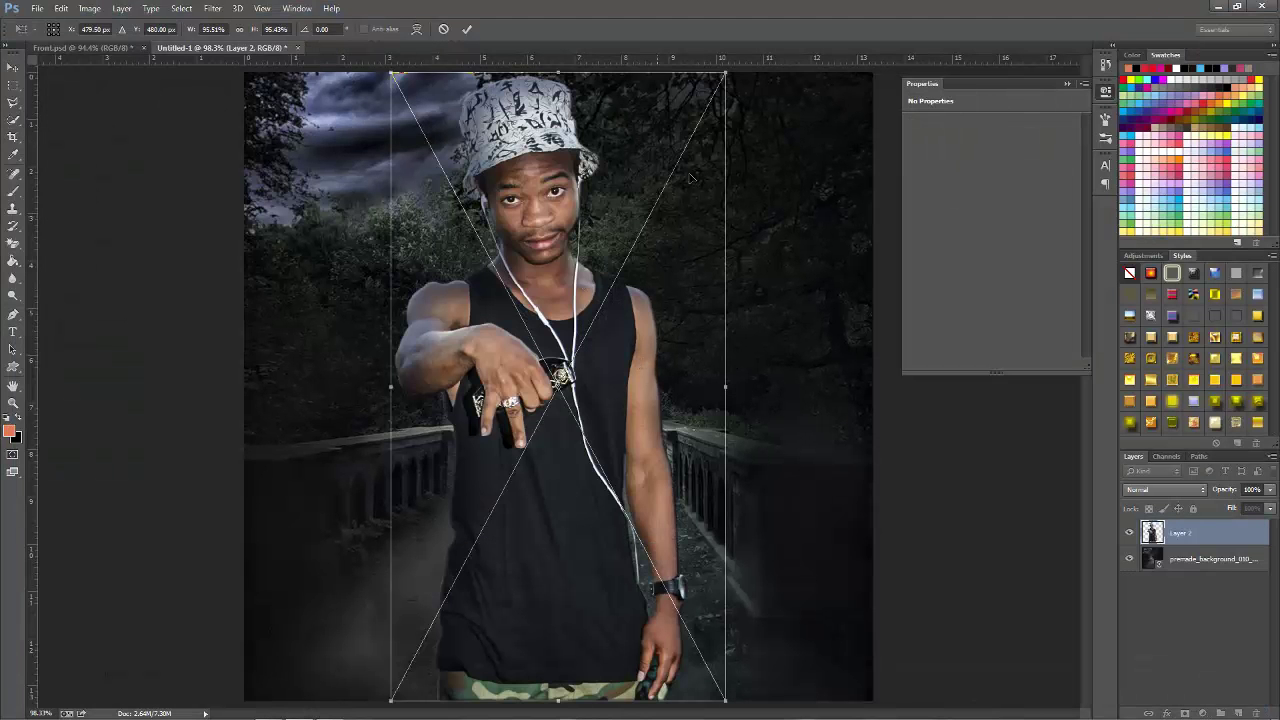
{"action": "left_click_drag", "start_coordinate": [727, 73], "coordinate": [700, 120]}
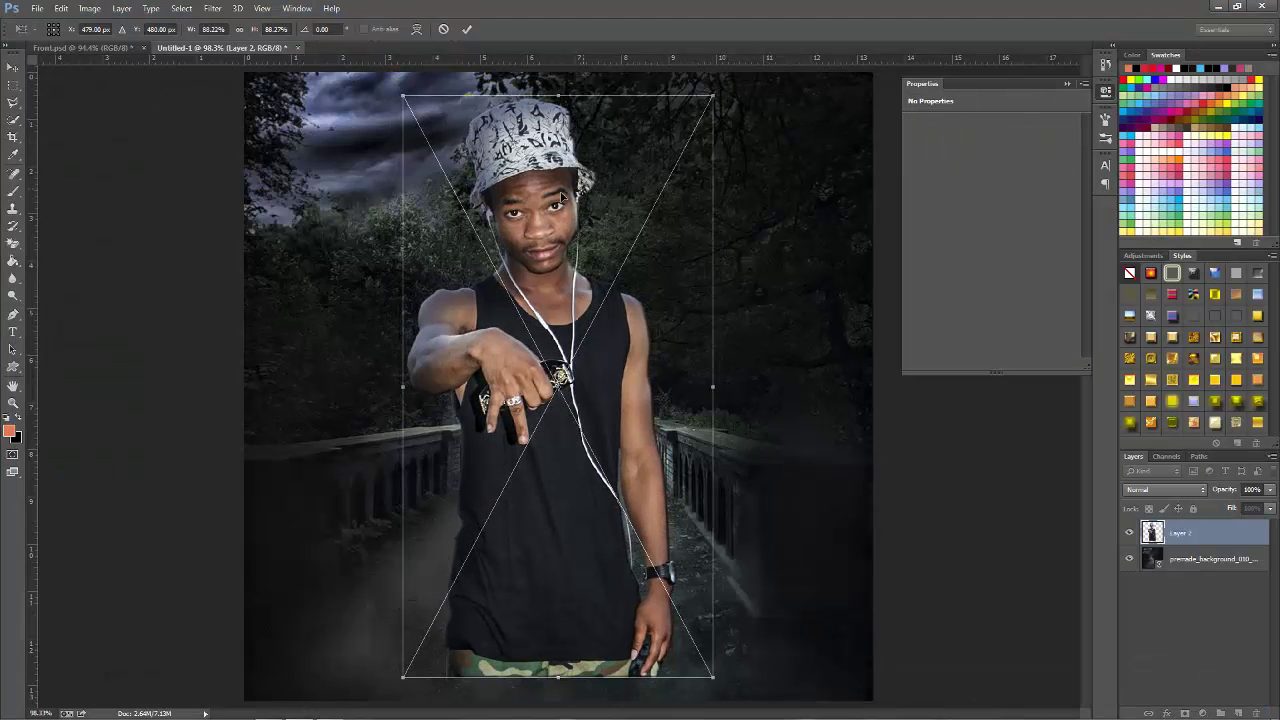
{"action": "left_click_drag", "start_coordinate": [545, 195], "coordinate": [558, 217]}
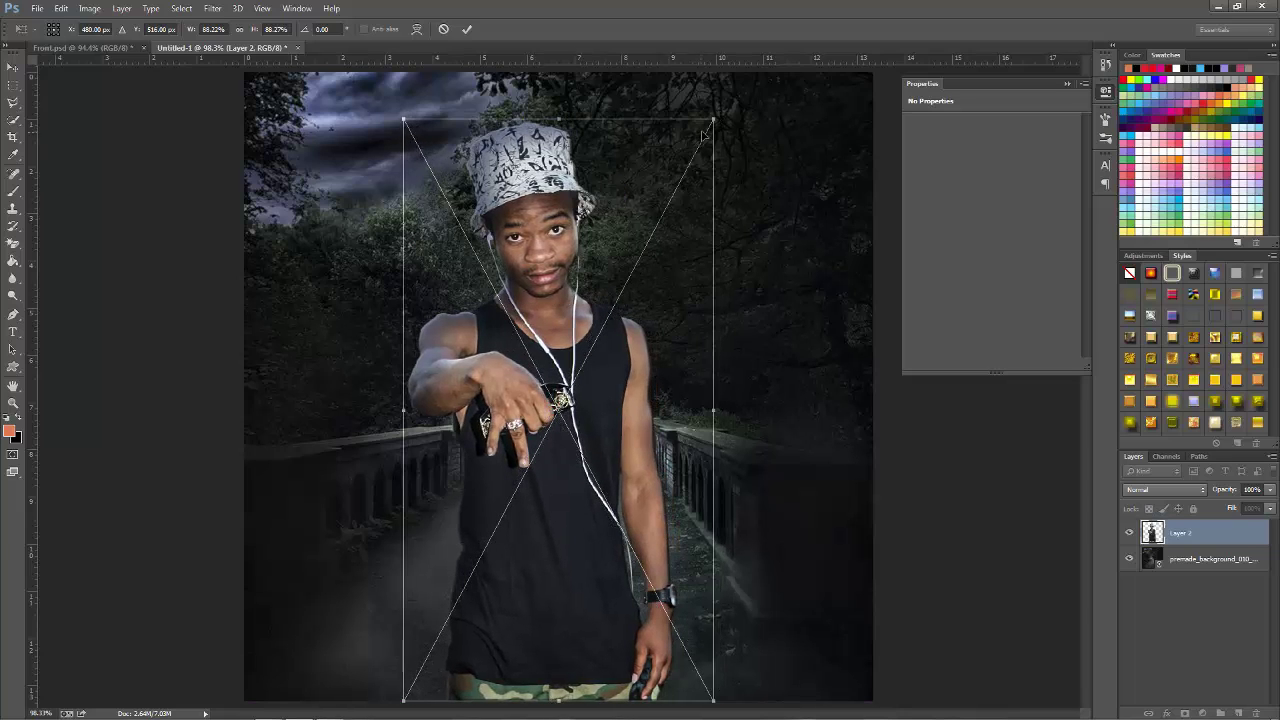
{"action": "left_click_drag", "start_coordinate": [713, 120], "coordinate": [730, 101]}
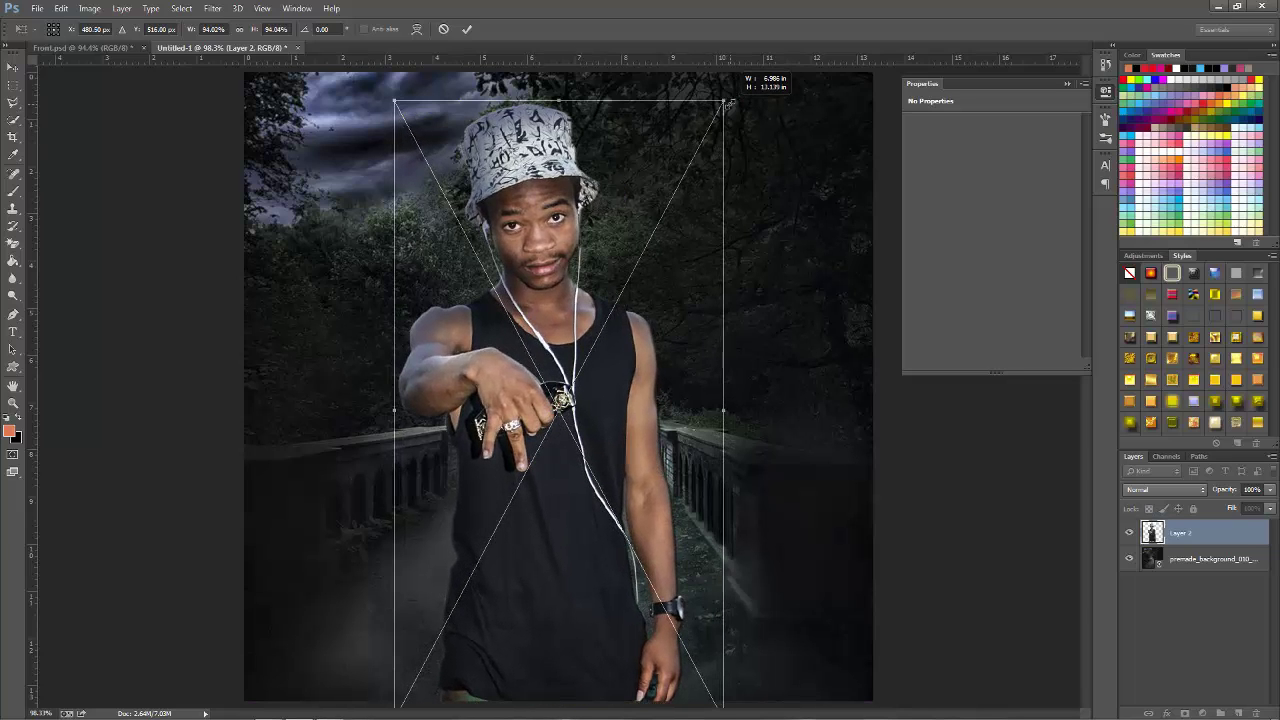
{"action": "left_click_drag", "start_coordinate": [731, 101], "coordinate": [733, 99]}
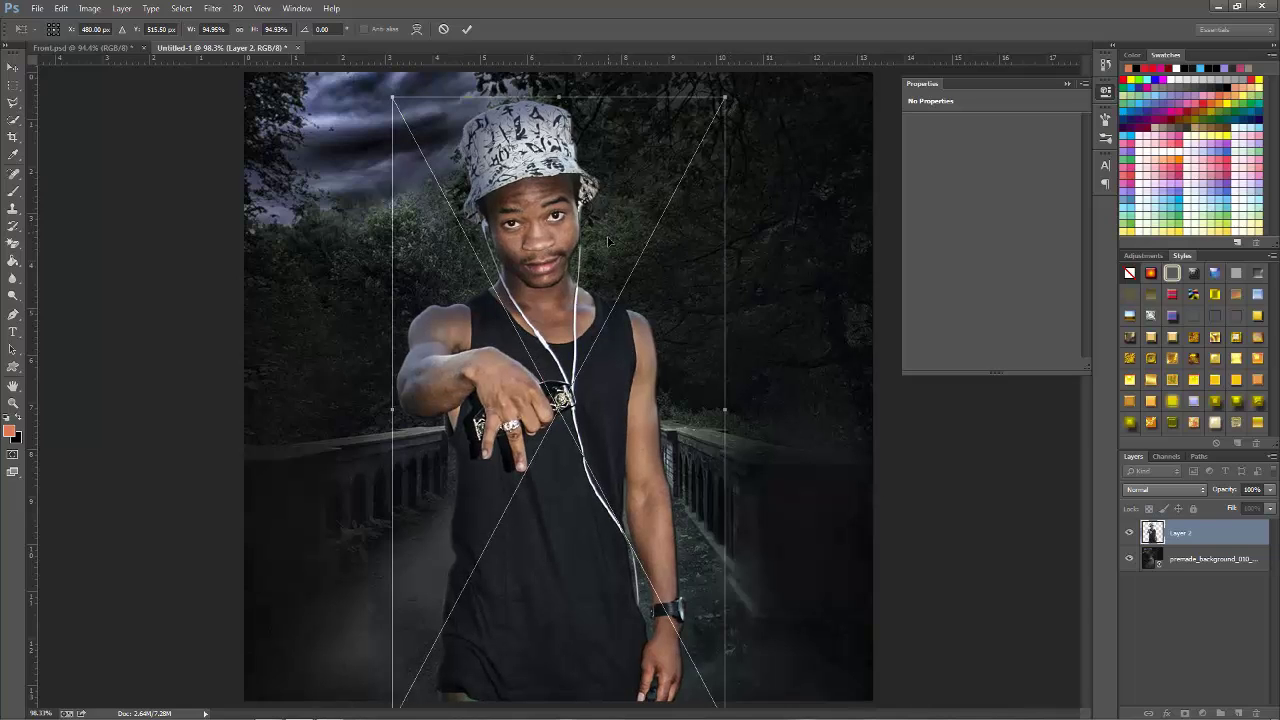
{"action": "key", "text": "Return"}
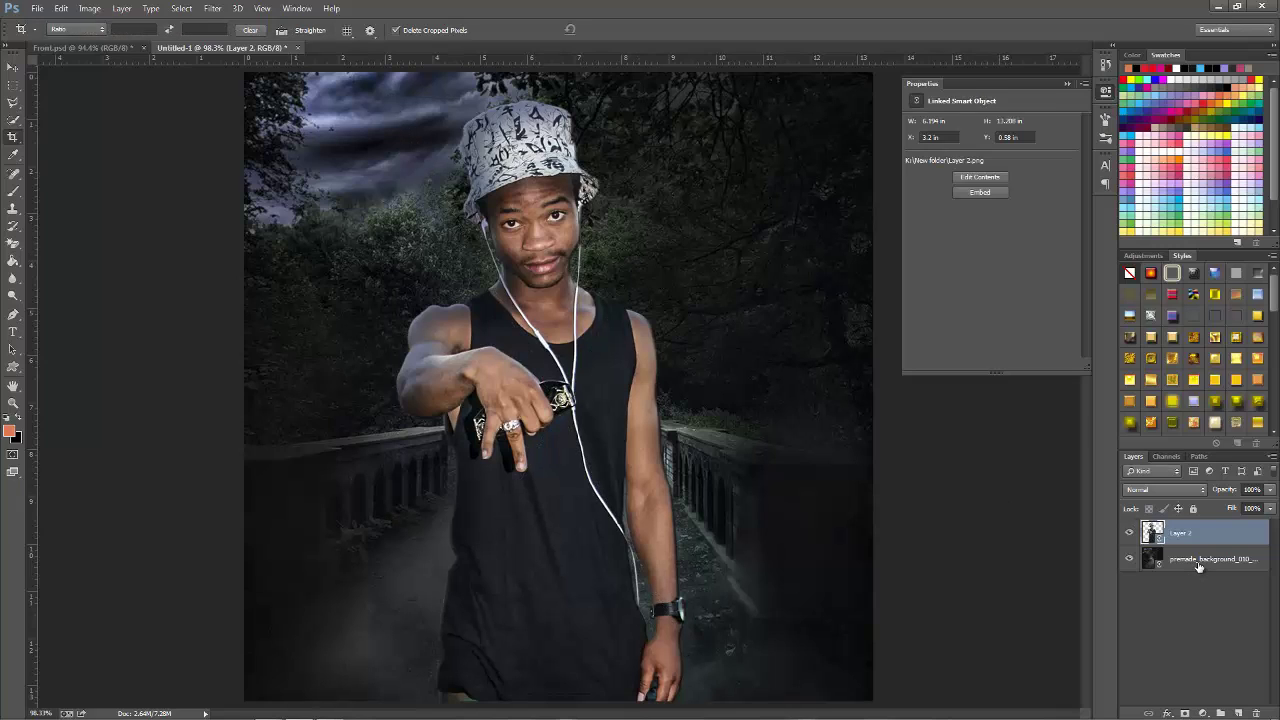
Step: Centre the man horizontally on the bridge background using Align Horizontal Centers
{"action": "left_click", "coordinate": [1199, 566], "text": "shift"}
{"action": "key", "text": "v"}
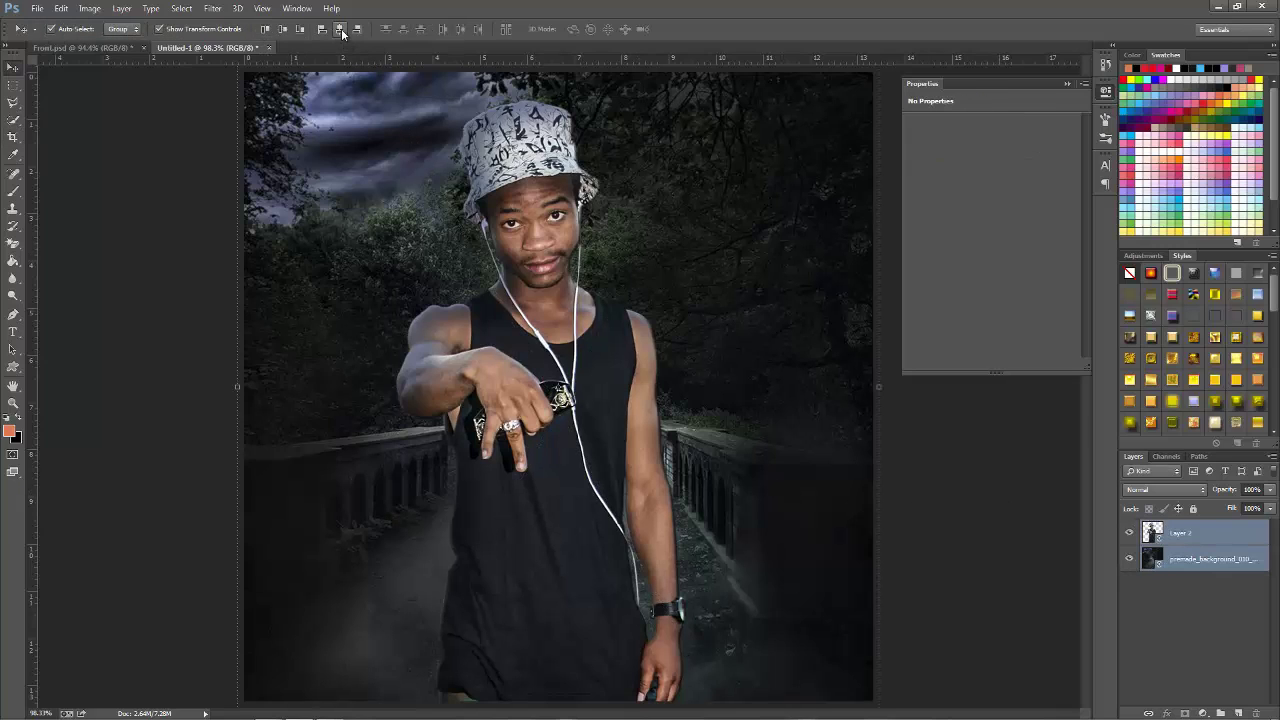
{"action": "left_click", "coordinate": [340, 29]}
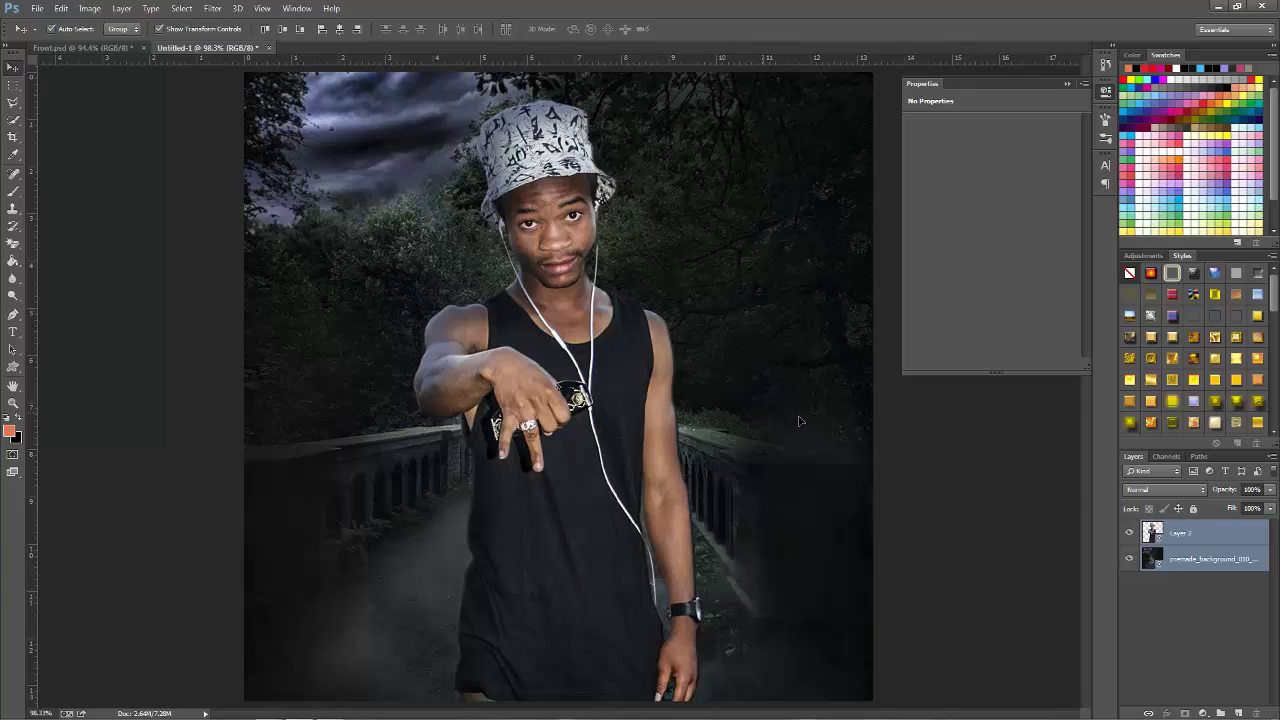
{"action": "left_click", "coordinate": [1192, 572]}
Step: Add a Levels adjustment above the bridge background with the black input at about 13
{"action": "left_click", "coordinate": [1215, 566]}
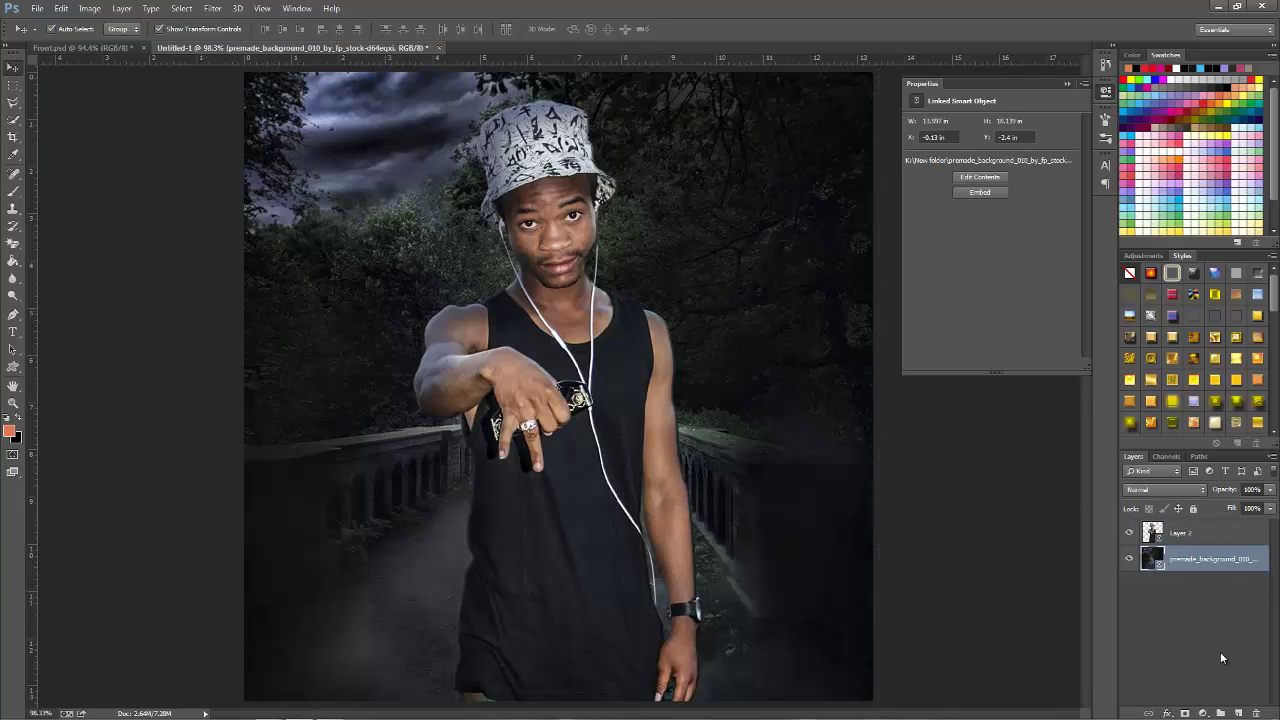
{"action": "left_click", "coordinate": [1204, 713]}
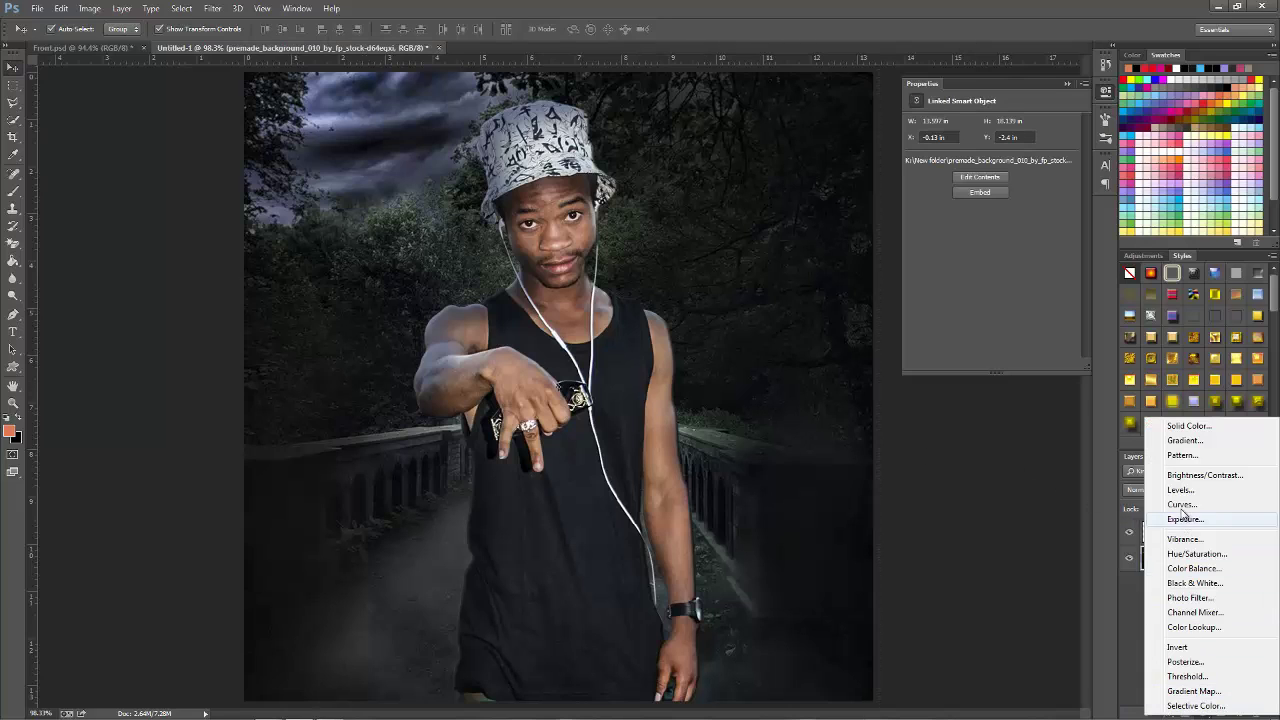
{"action": "left_click", "coordinate": [1175, 490]}
{"action": "left_click_drag", "start_coordinate": [928, 221], "coordinate": [935, 224]}
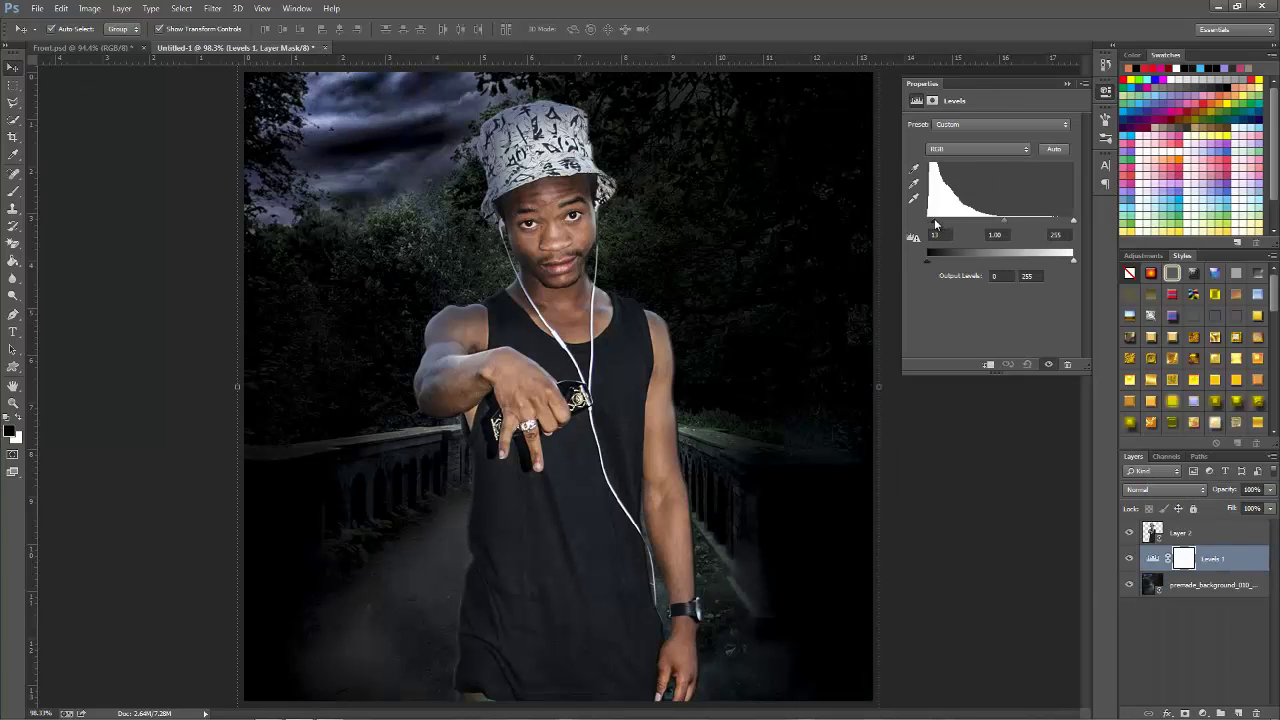
{"action": "left_click", "coordinate": [1248, 638]}
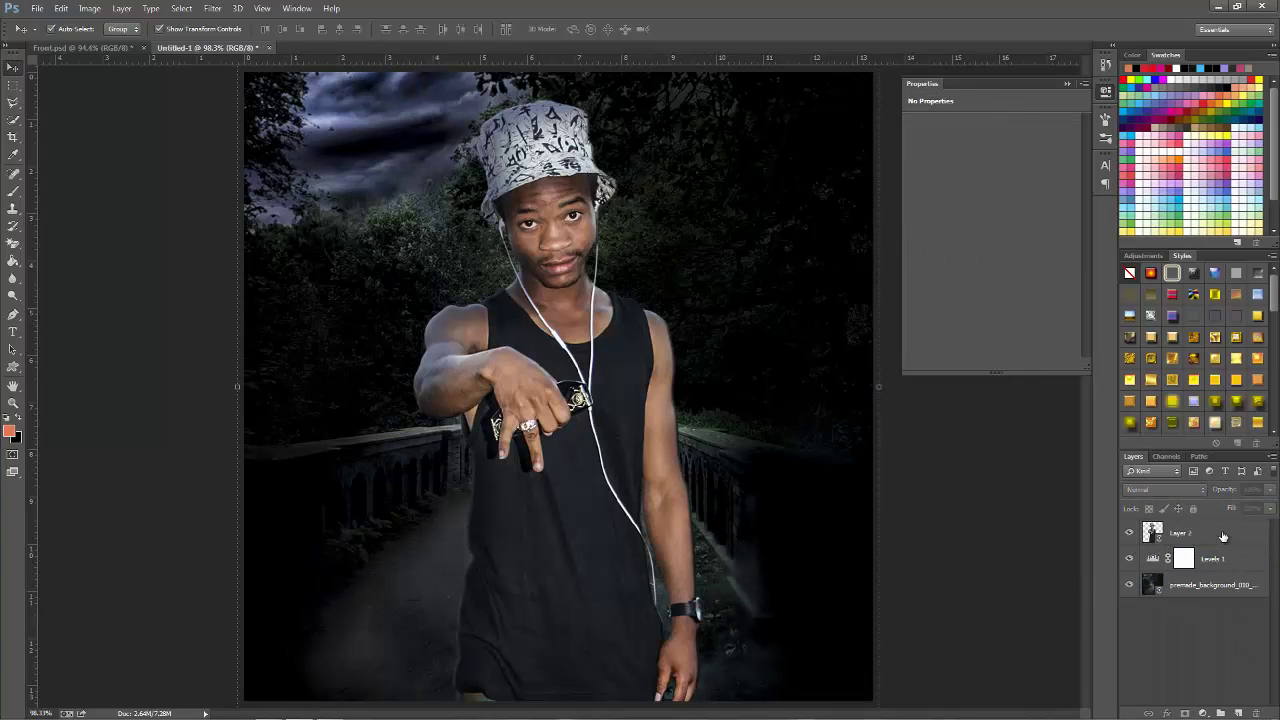
{"action": "left_click", "coordinate": [1180, 532]}
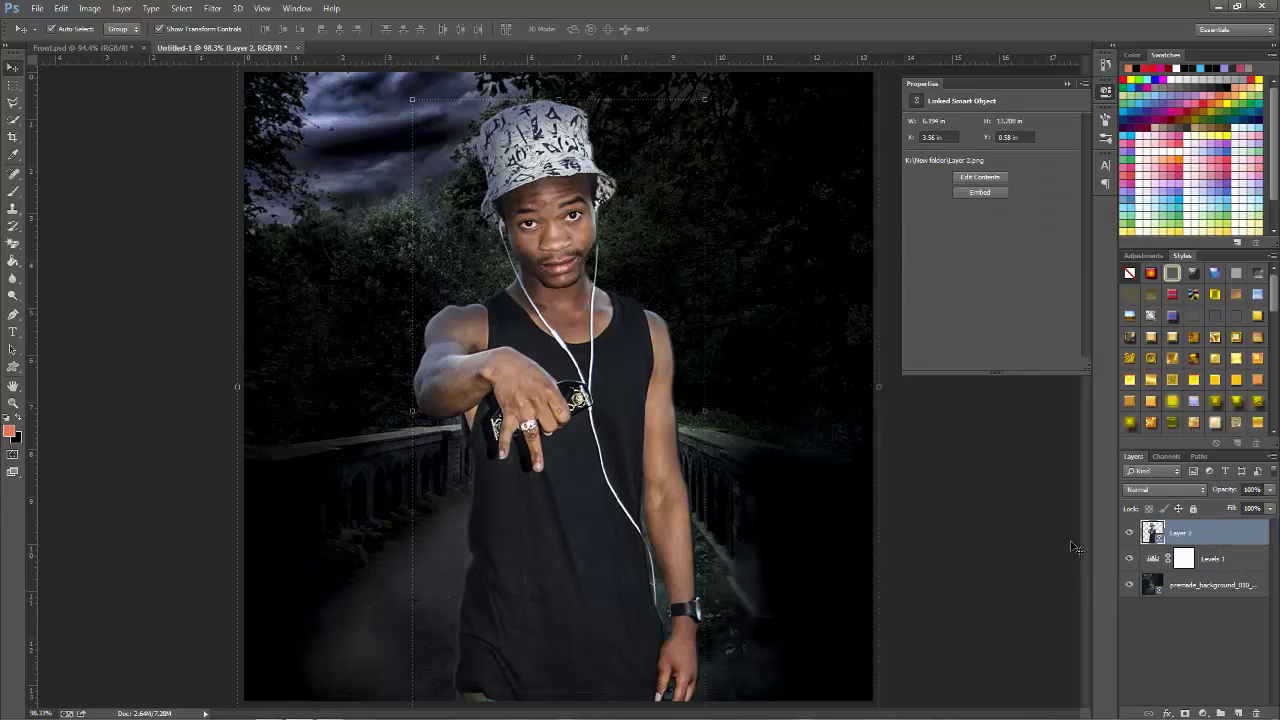
Step: Place fire-slider as a linked image, rotated 90° upright along the right edge
{"action": "left_click", "coordinate": [35, 9]}
{"action": "left_click", "coordinate": [96, 246]}
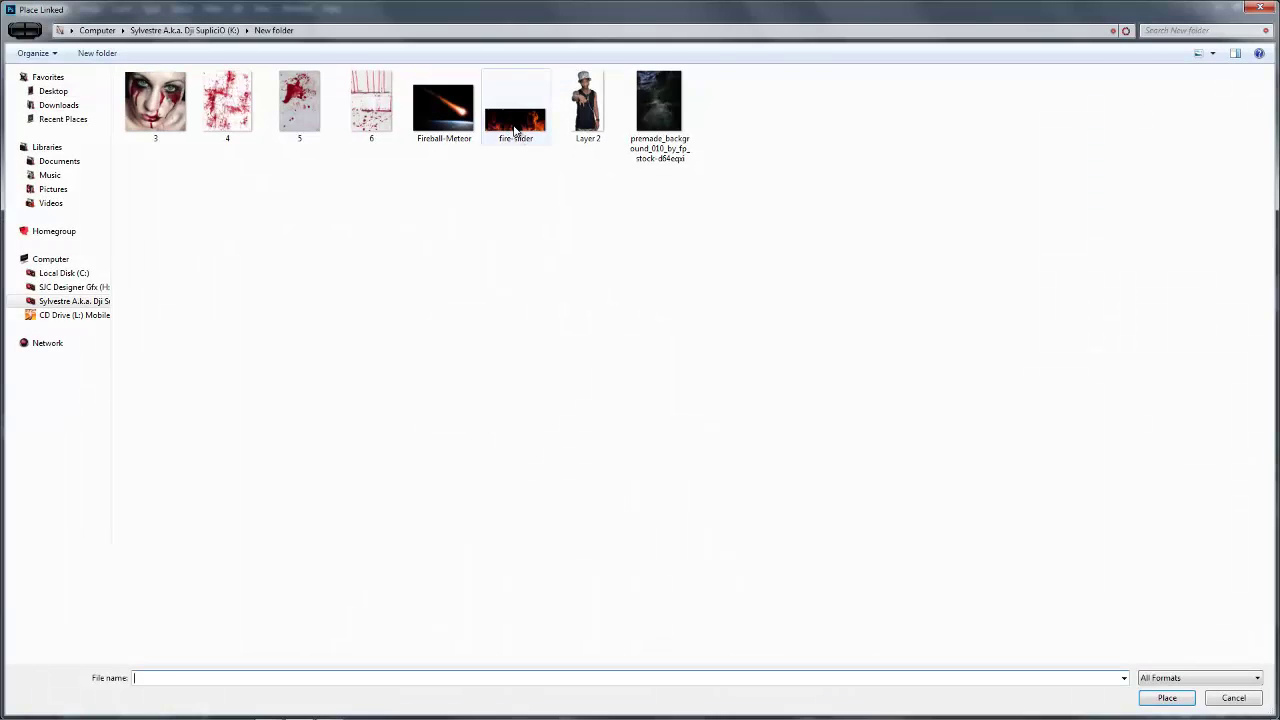
{"action": "double_click", "coordinate": [516, 124]}
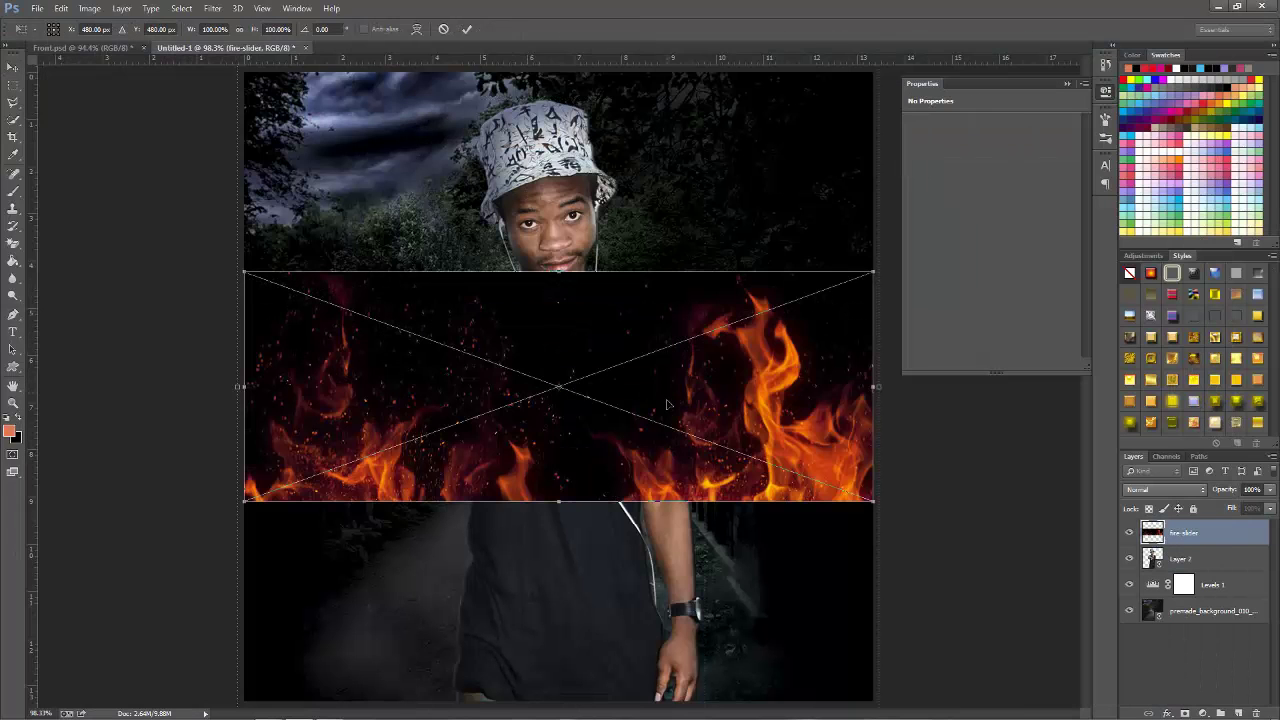
{"action": "right_click", "coordinate": [679, 419]}
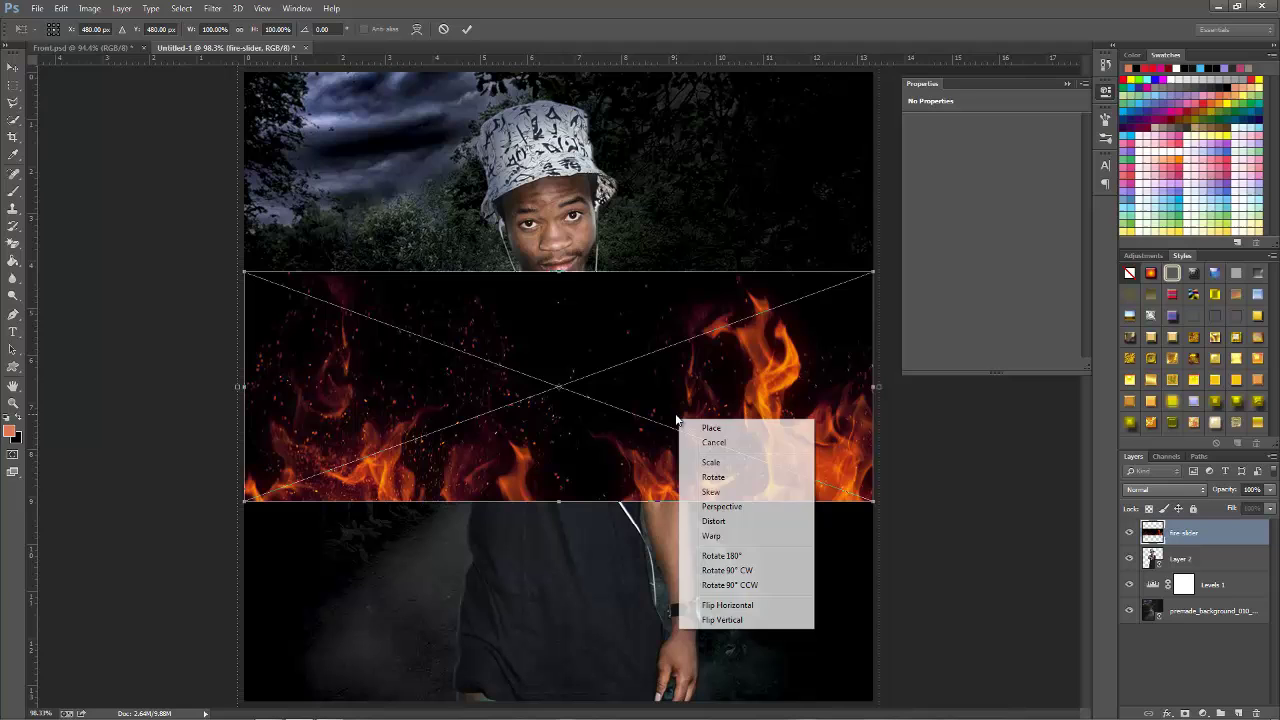
{"action": "left_click", "coordinate": [731, 585]}
{"action": "mouse_move", "coordinate": [610, 406]}
{"action": "left_mouse_down"}
{"action": "mouse_move", "coordinate": [731, 432]}
{"action": "mouse_move", "coordinate": [790, 412]}
{"action": "left_mouse_up"}
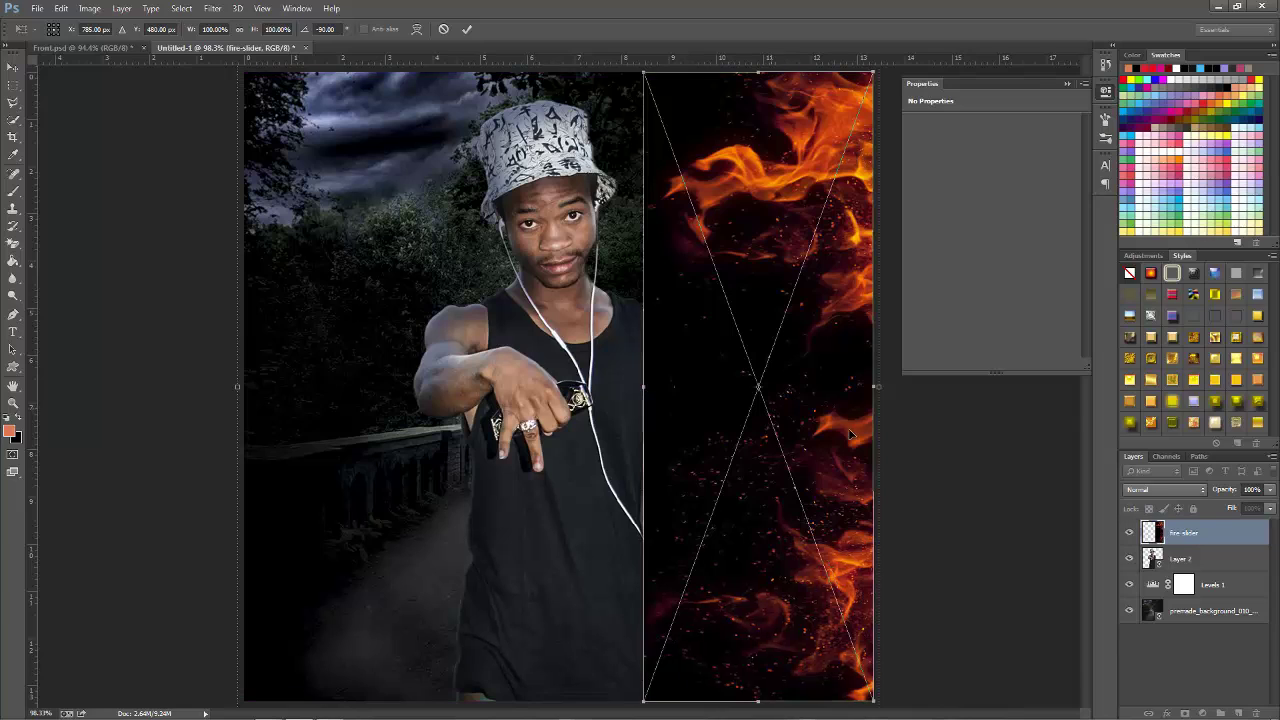
{"action": "left_click", "coordinate": [468, 29]}
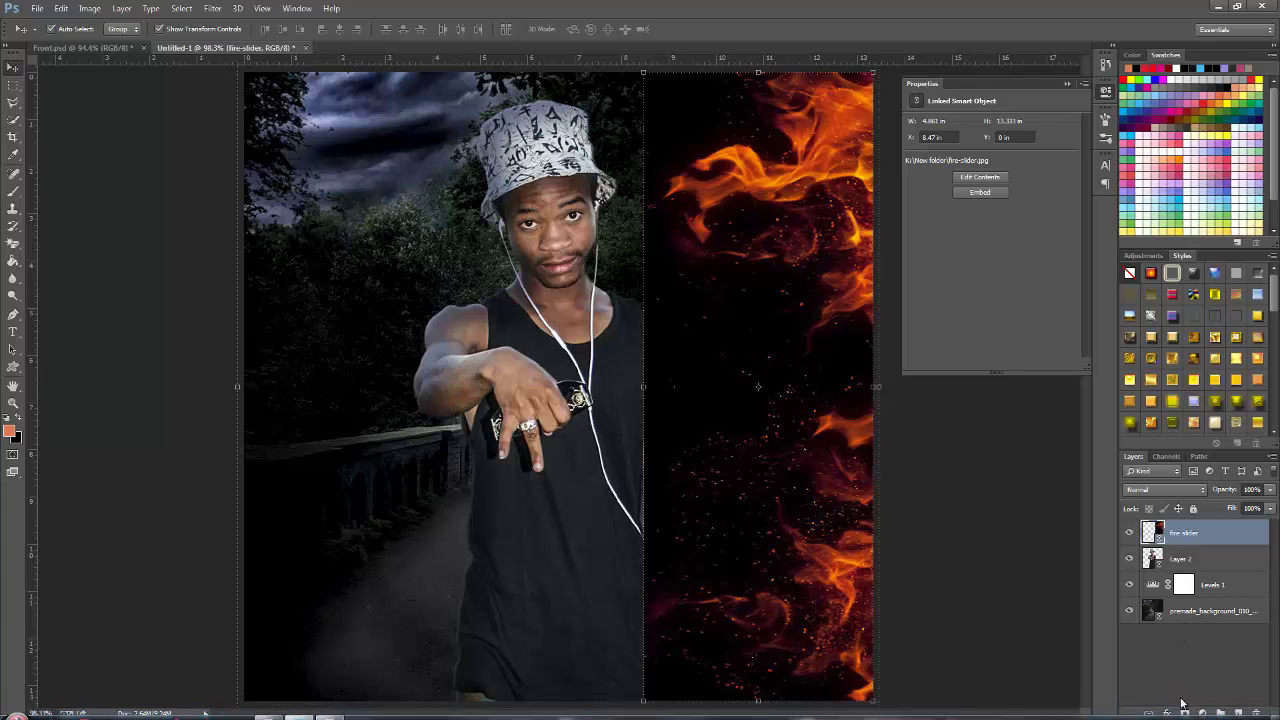
Step: Mask the fire with a 400 px black brush, hiding upper flames and dimming the right edge
{"action": "left_click", "coordinate": [1184, 712]}
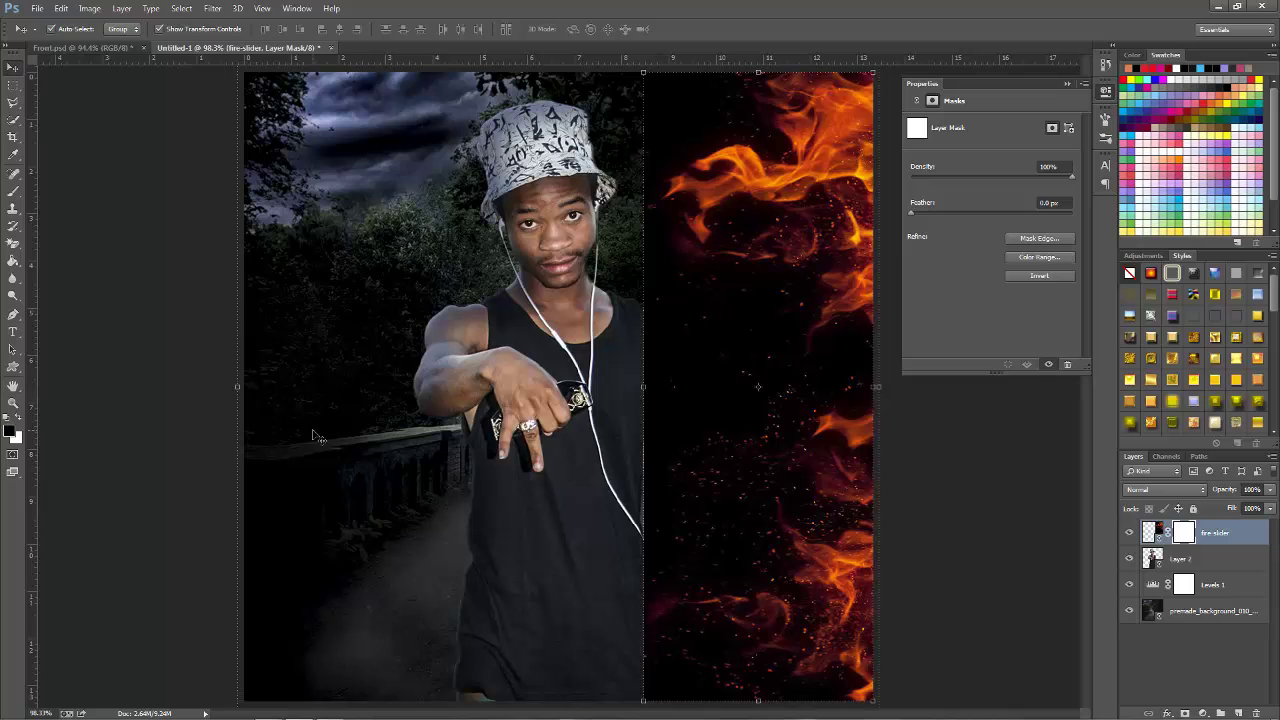
{"action": "key", "text": "b"}
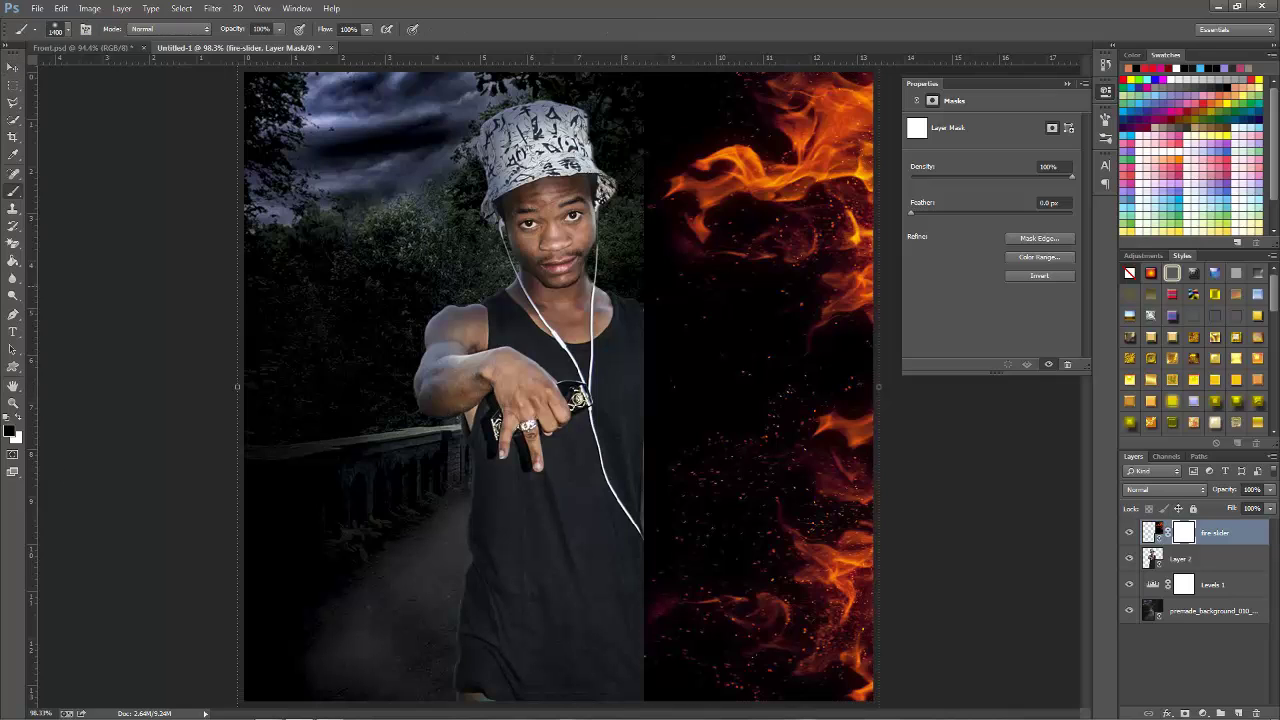
{"action": "key", "text": "bracketleft"}
{"action": "key", "text": "bracketleft"}
{"action": "key", "text": "bracketleft"}
{"action": "key", "text": "bracketleft"}
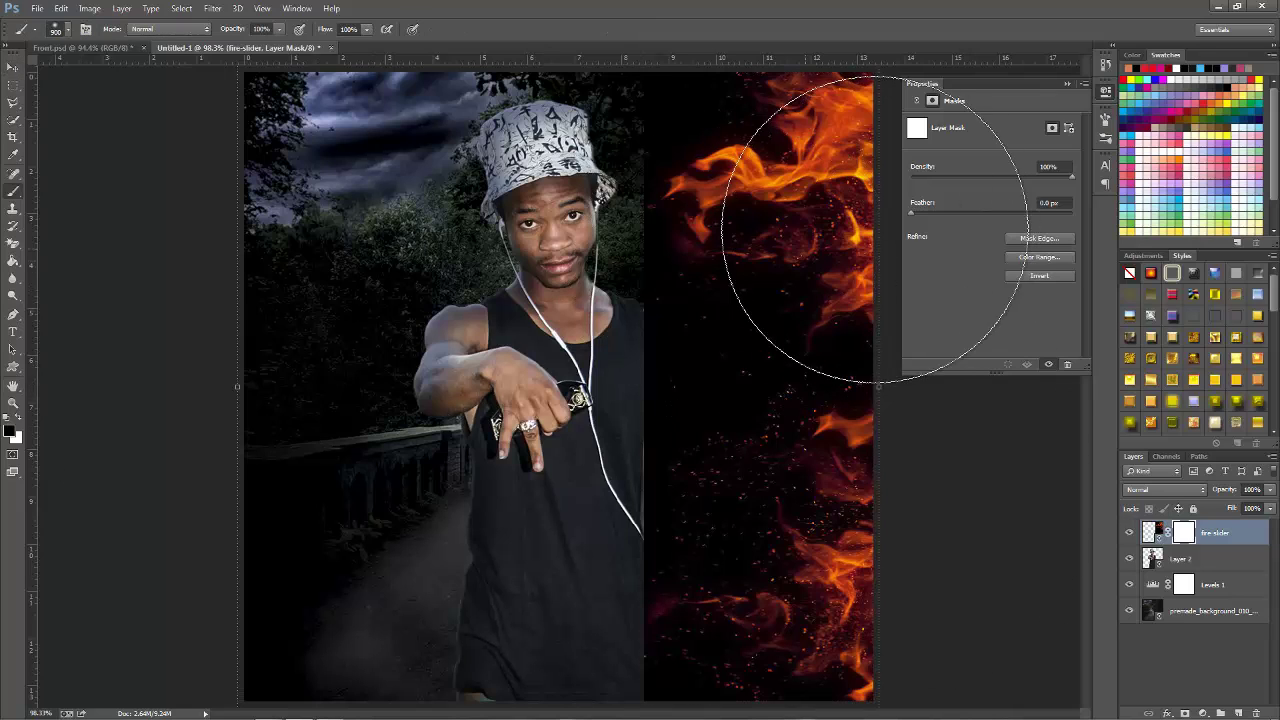
{"action": "key", "text": "bracketleft"}
{"action": "left_click_drag", "start_coordinate": [813, 166], "coordinate": [875, 287]}
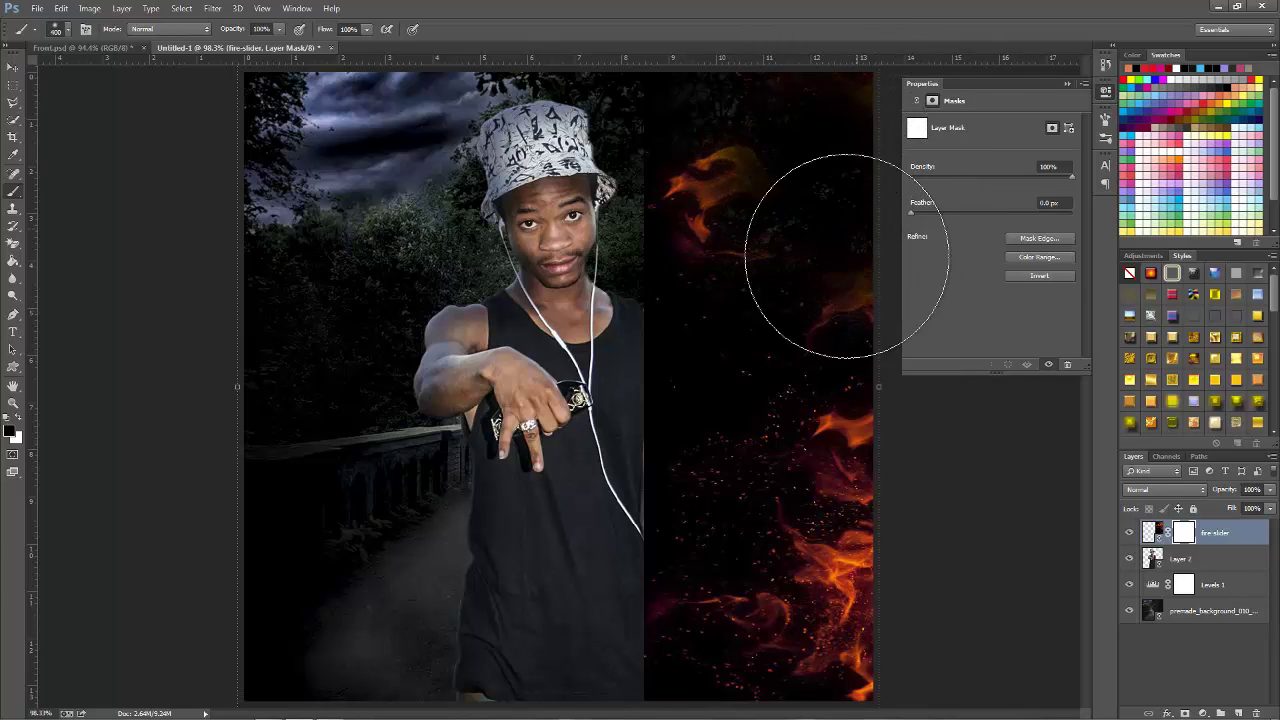
{"action": "left_click_drag", "start_coordinate": [908, 466], "coordinate": [971, 686]}
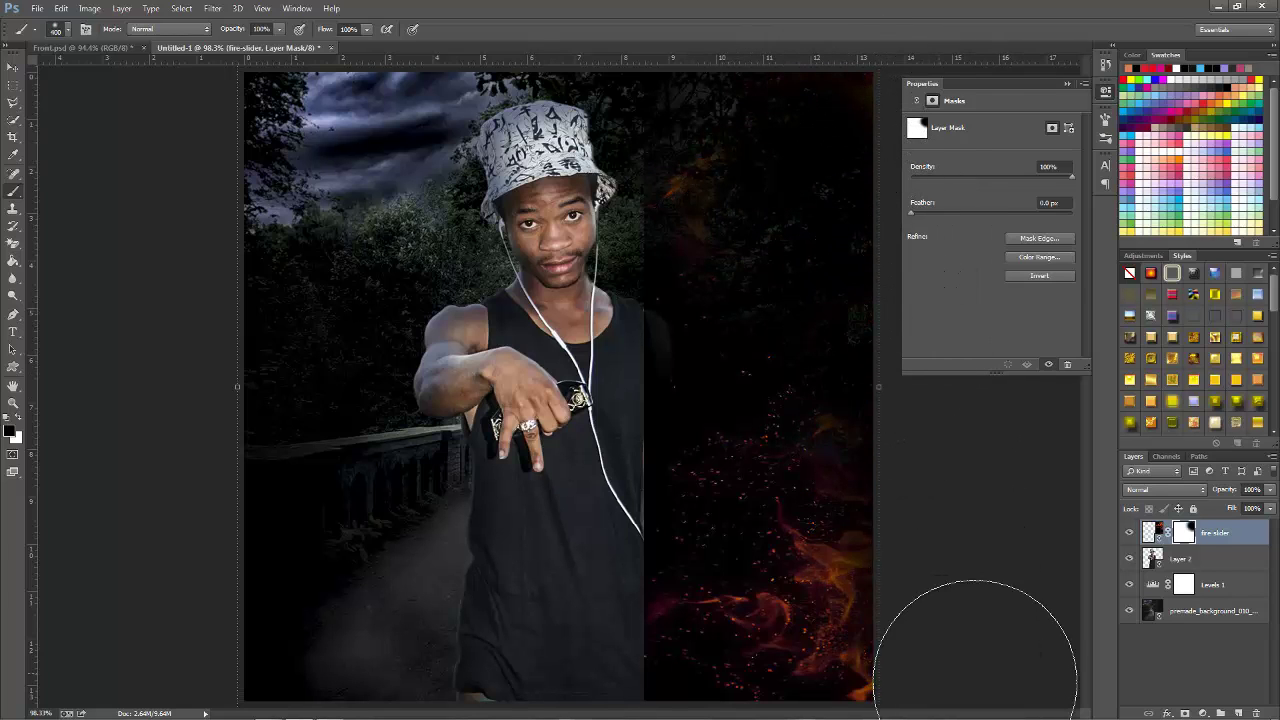
{"action": "left_click_drag", "start_coordinate": [937, 584], "coordinate": [952, 571]}
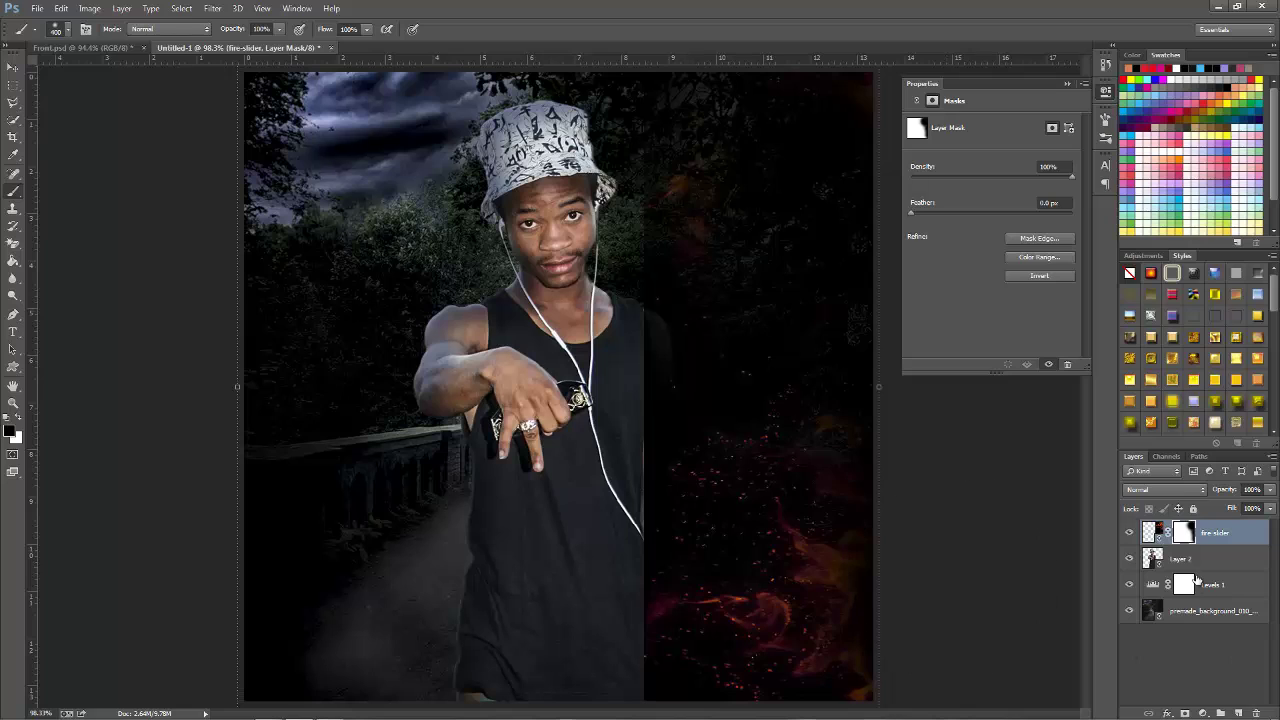
Step: Set the fire layer to Screen blending and nudge it slightly right
{"action": "left_click", "coordinate": [1176, 489]}
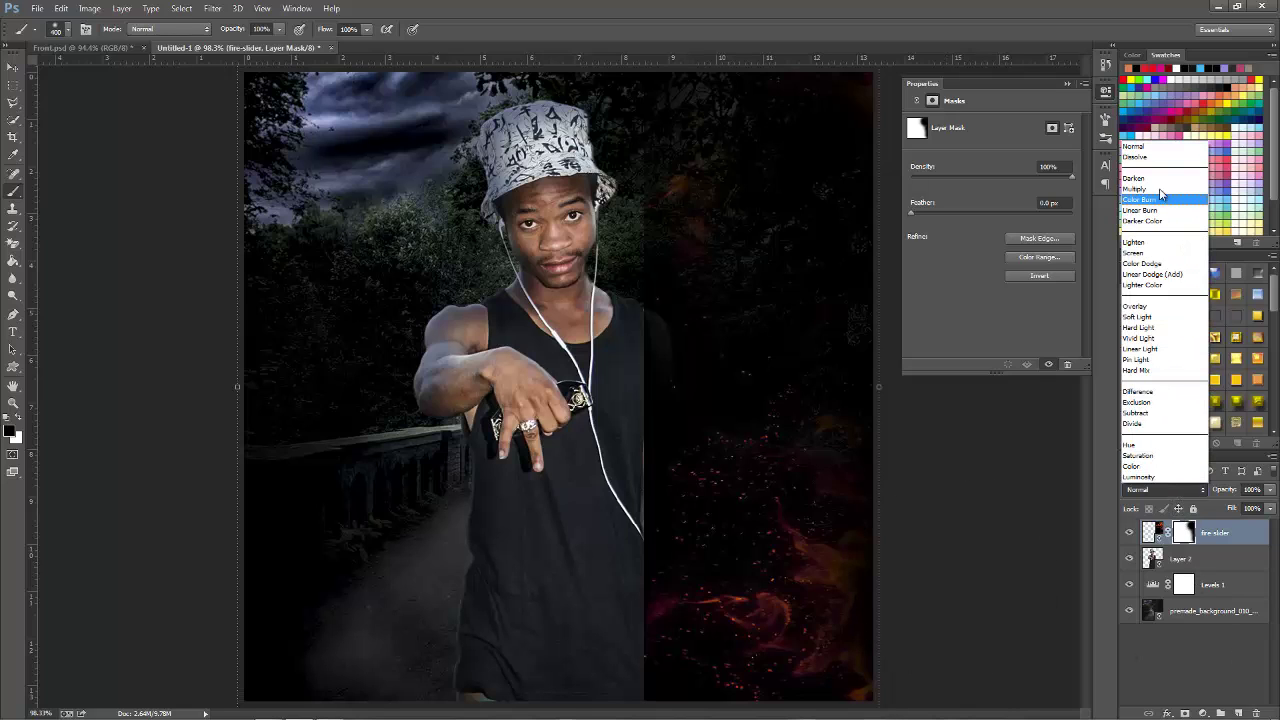
{"action": "left_click", "coordinate": [1150, 253]}
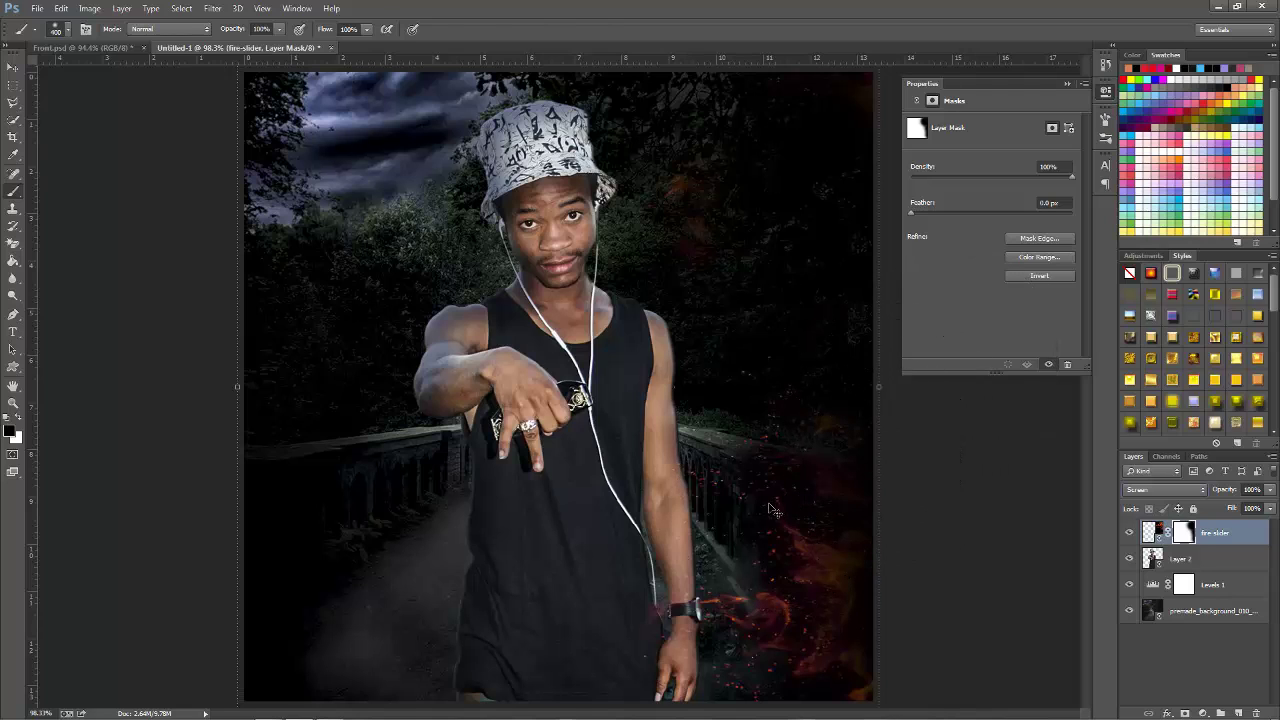
{"action": "key", "text": "ctrl+t"}
{"action": "left_click_drag", "start_coordinate": [785, 503], "coordinate": [816, 505]}
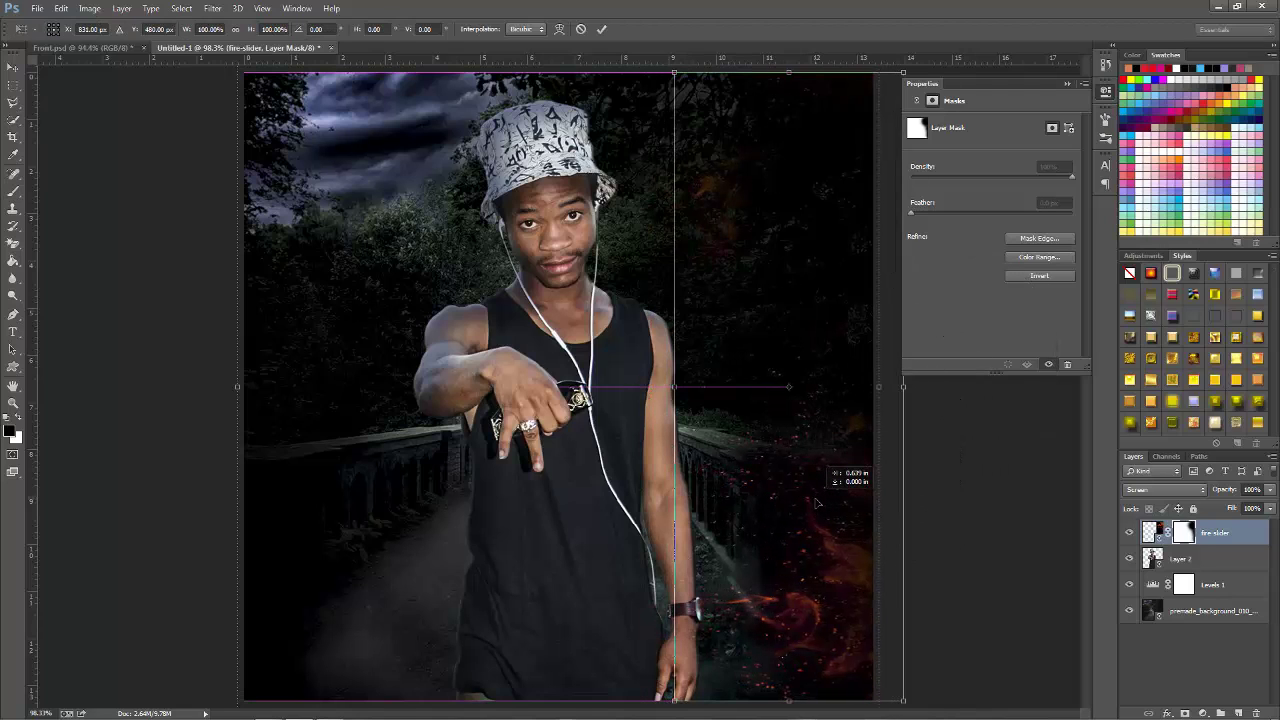
{"action": "key", "text": "Return"}
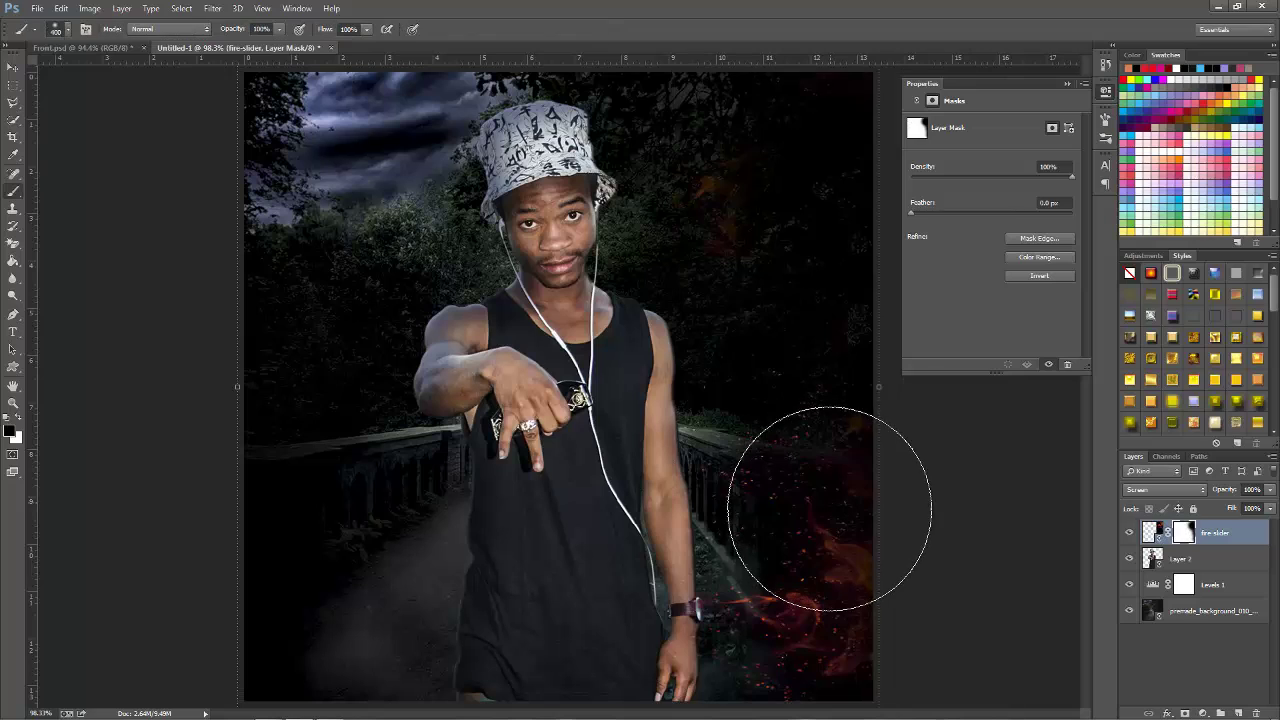
Step: Duplicate the fire layer, flip the copy vertically and shift it further right
{"action": "key", "text": "ctrl+j"}
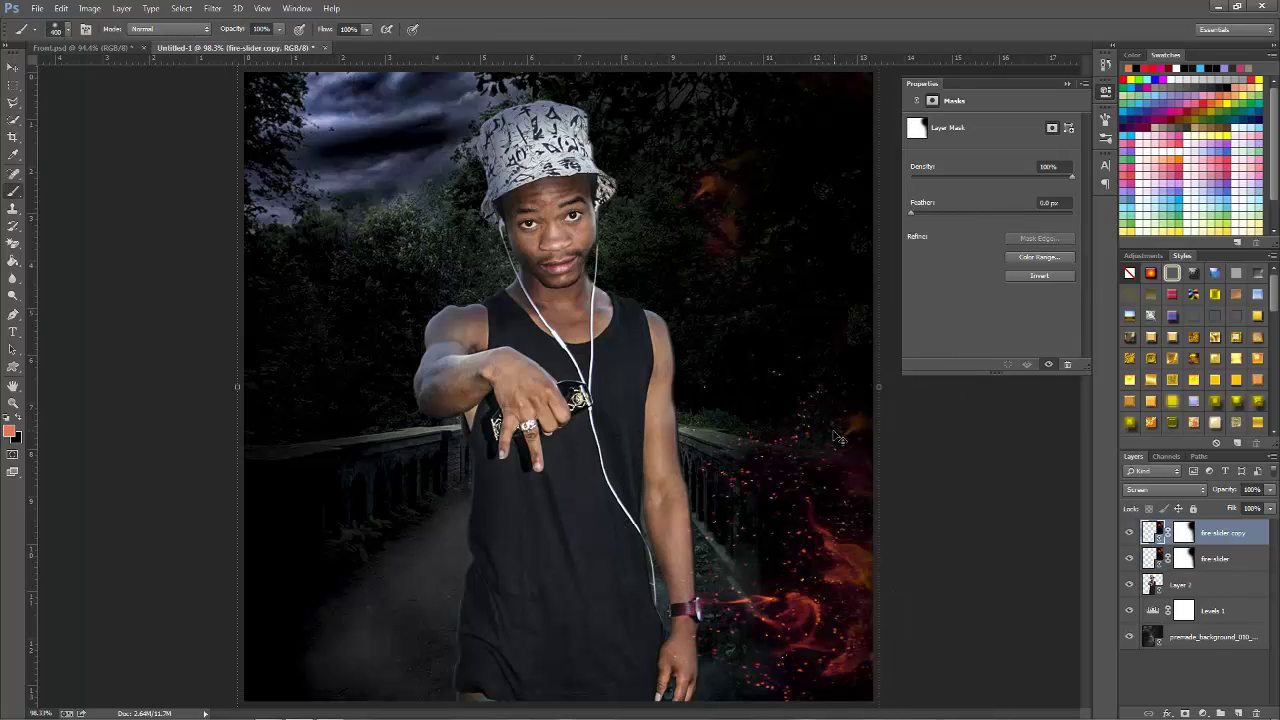
{"action": "key", "text": "ctrl+t"}
{"action": "right_click", "coordinate": [796, 464]}
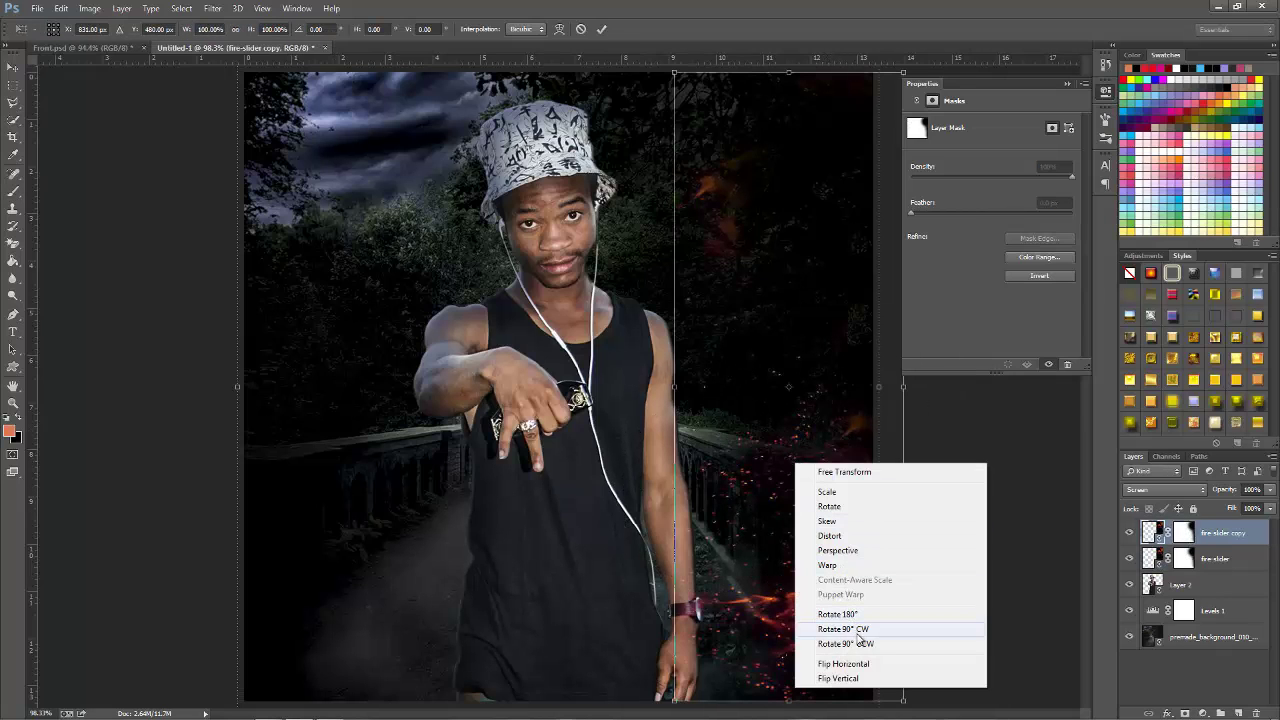
{"action": "left_click", "coordinate": [855, 678]}
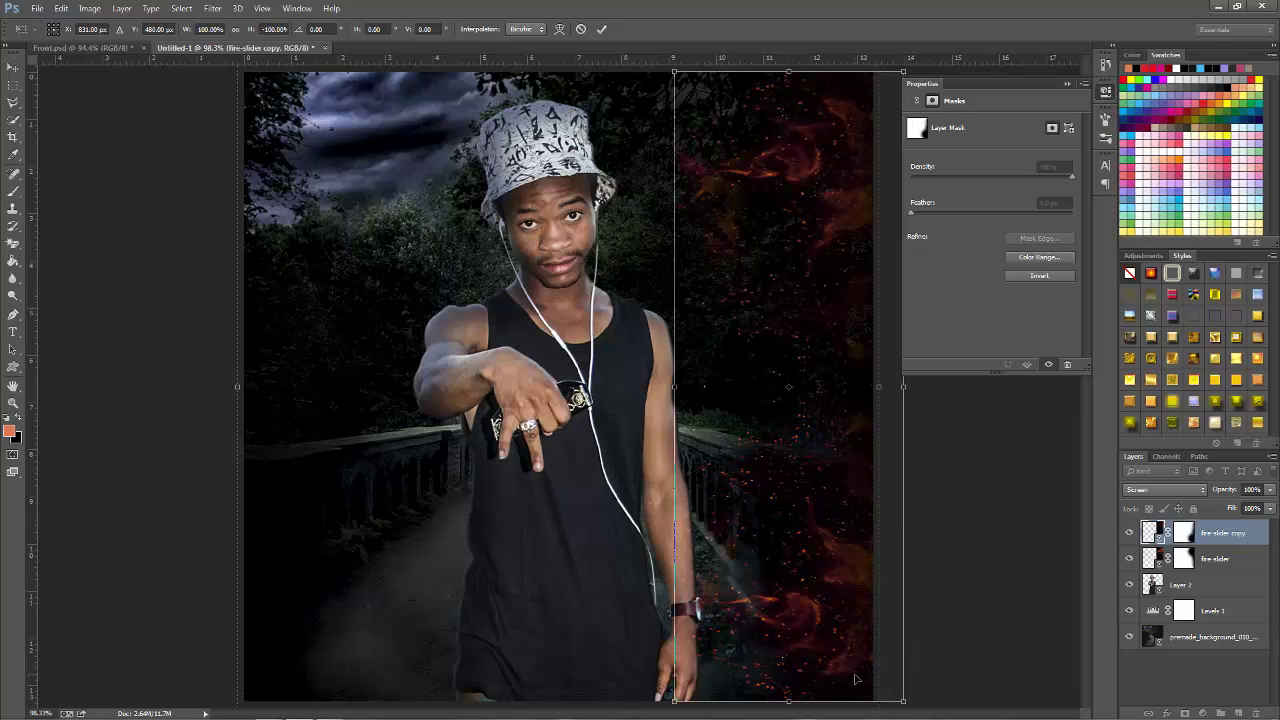
{"action": "left_click_drag", "start_coordinate": [825, 319], "coordinate": [915, 258]}
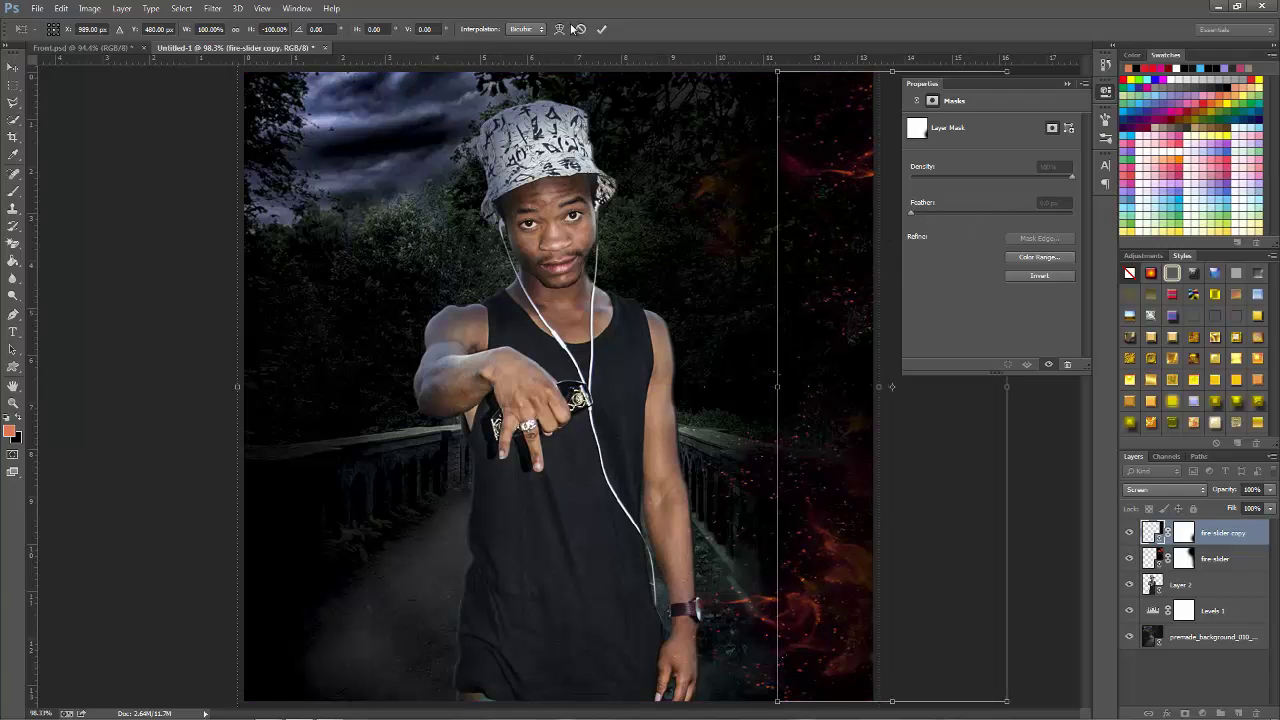
{"action": "left_click", "coordinate": [604, 31]}
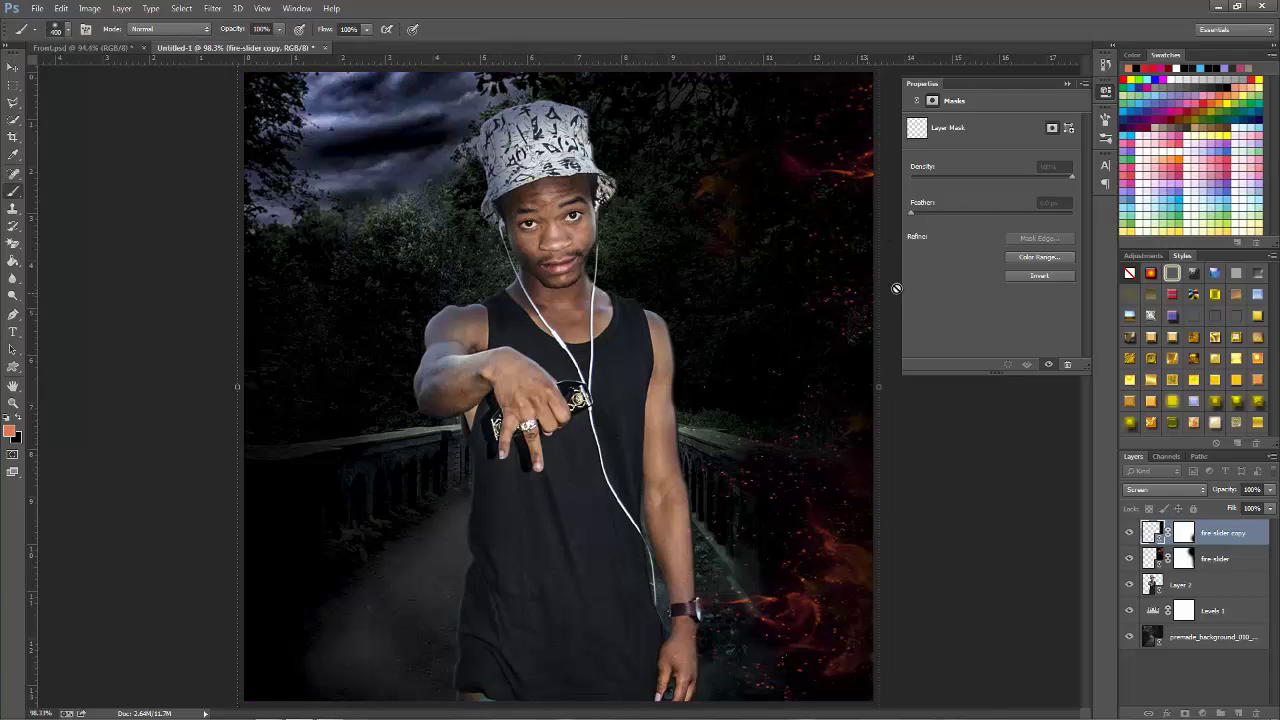
{"action": "left_click", "coordinate": [1241, 565], "text": "shift"}
Step: Duplicate both fire layers and mirror the copies horizontally toward the left side
{"action": "key", "text": "ctrl+j"}
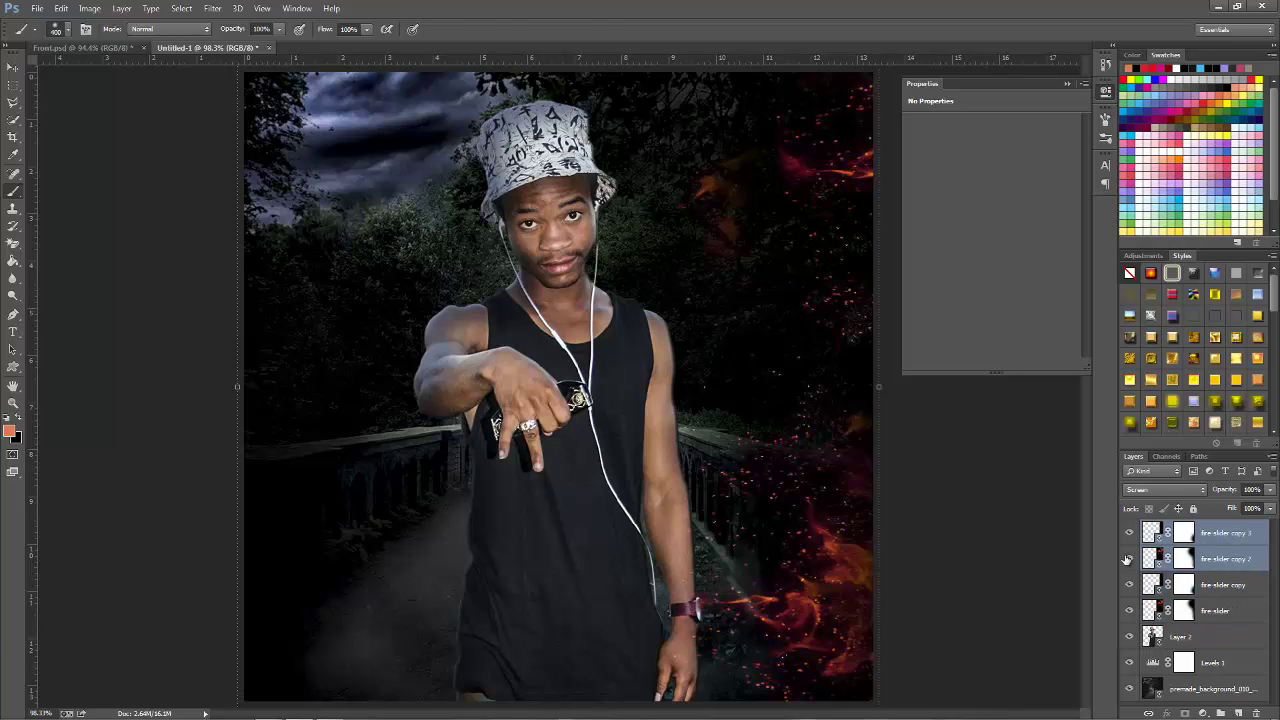
{"action": "key", "text": "ctrl+t"}
{"action": "left_click_drag", "start_coordinate": [827, 477], "coordinate": [435, 445]}
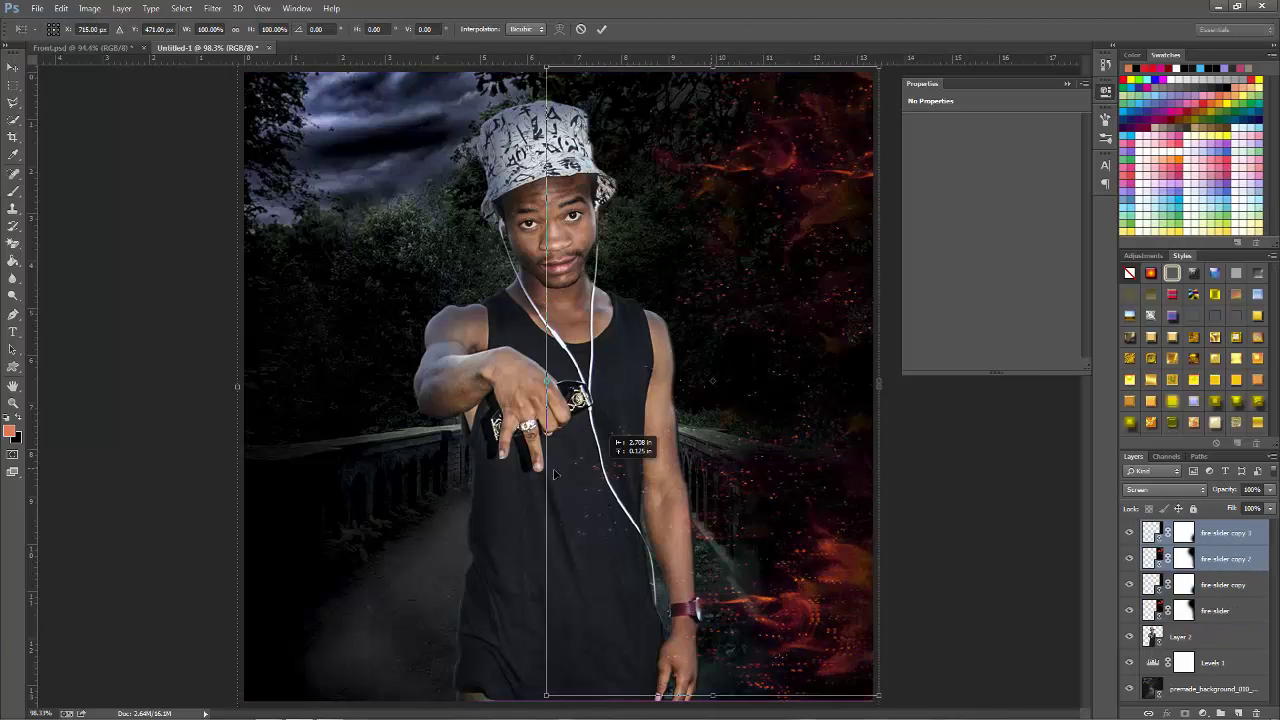
{"action": "right_click", "coordinate": [435, 445]}
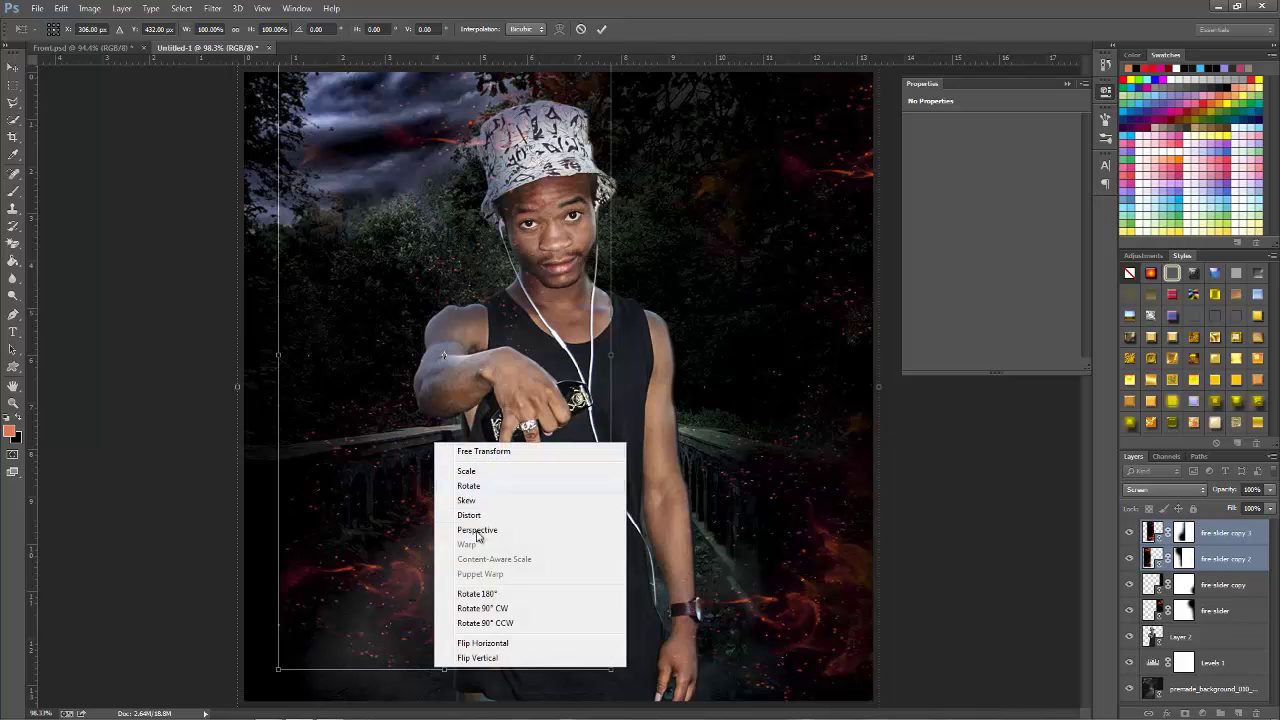
{"action": "left_click", "coordinate": [485, 646]}
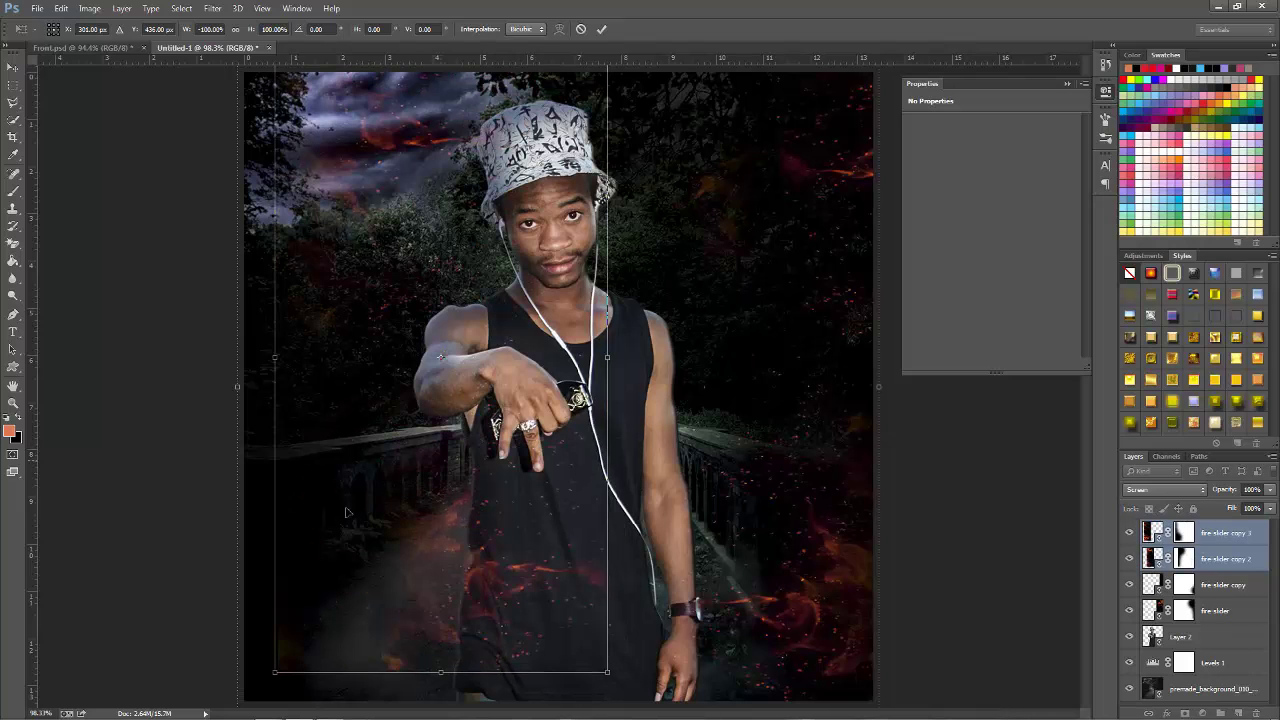
Step: Position the mirrored fire along the left edge, tilted about 7.75°
{"action": "left_click_drag", "start_coordinate": [450, 487], "coordinate": [275, 490]}
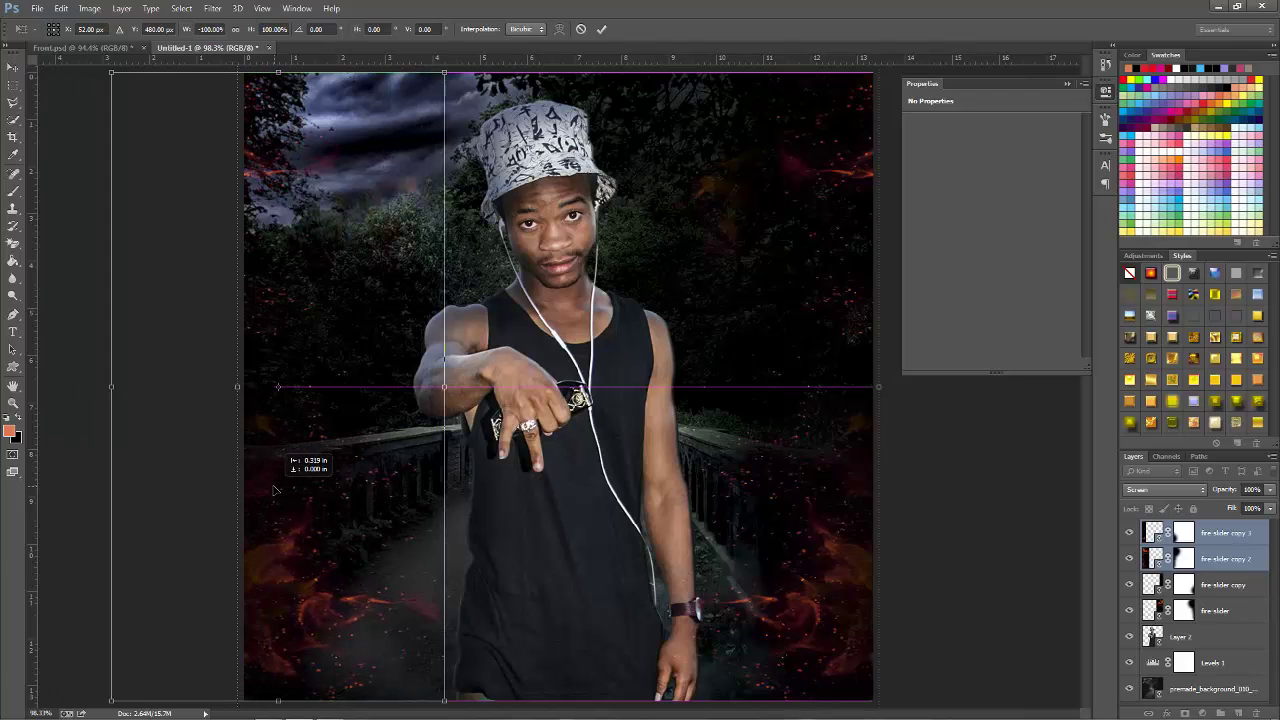
{"action": "mouse_move", "coordinate": [528, 490]}
{"action": "left_mouse_down"}
{"action": "mouse_move", "coordinate": [523, 503]}
{"action": "mouse_move", "coordinate": [540, 488]}
{"action": "left_mouse_up"}
{"action": "left_click_drag", "start_coordinate": [315, 451], "coordinate": [322, 441]}
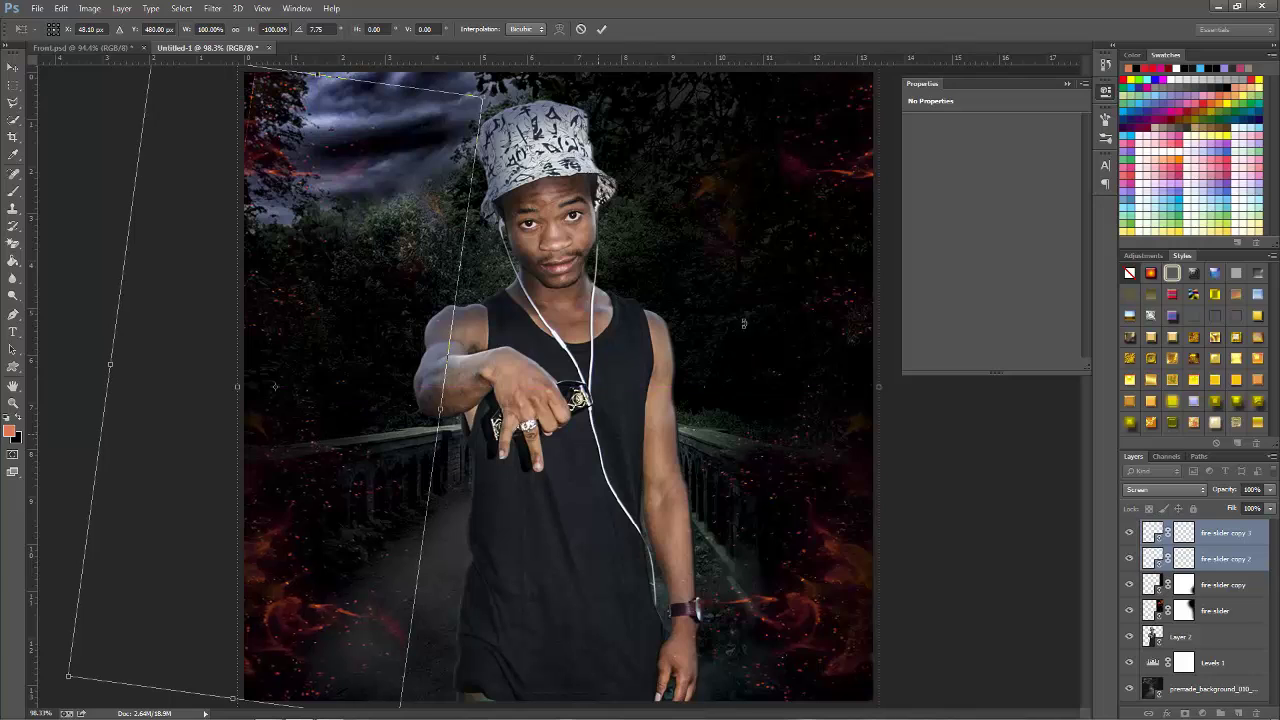
{"action": "left_click", "coordinate": [601, 29]}
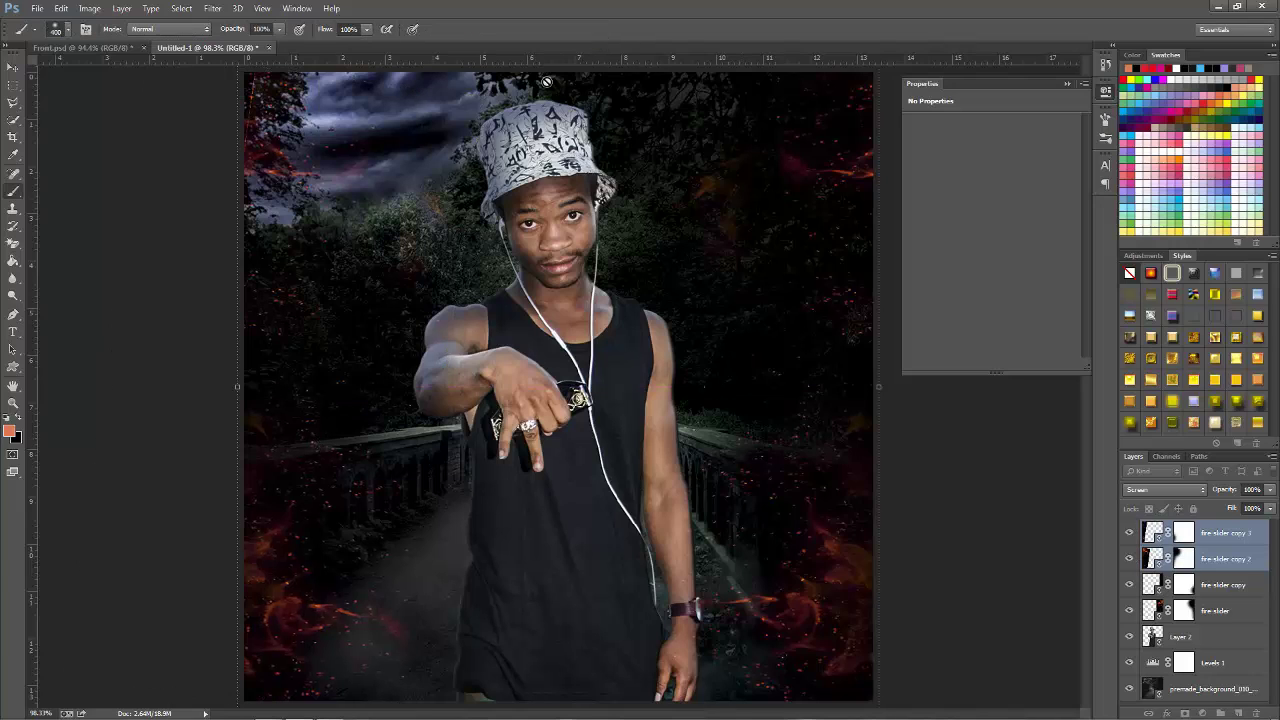
{"action": "right_click", "coordinate": [425, 273]}
{"action": "left_click", "coordinate": [452, 264]}
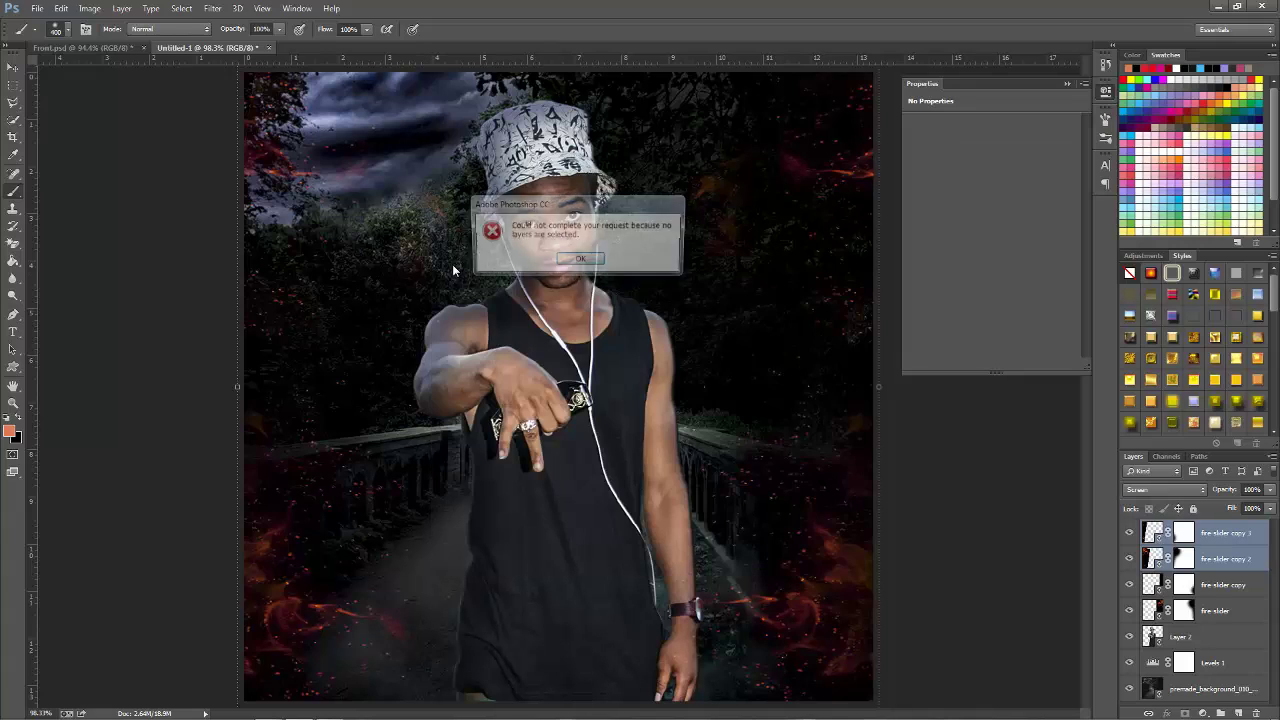
Step: Dismiss the no-layers-selected error and close the Properties panel
{"action": "left_click", "coordinate": [586, 261]}
{"action": "key", "text": "z"}
{"action": "right_click", "coordinate": [572, 258]}
{"action": "left_click", "coordinate": [586, 266]}
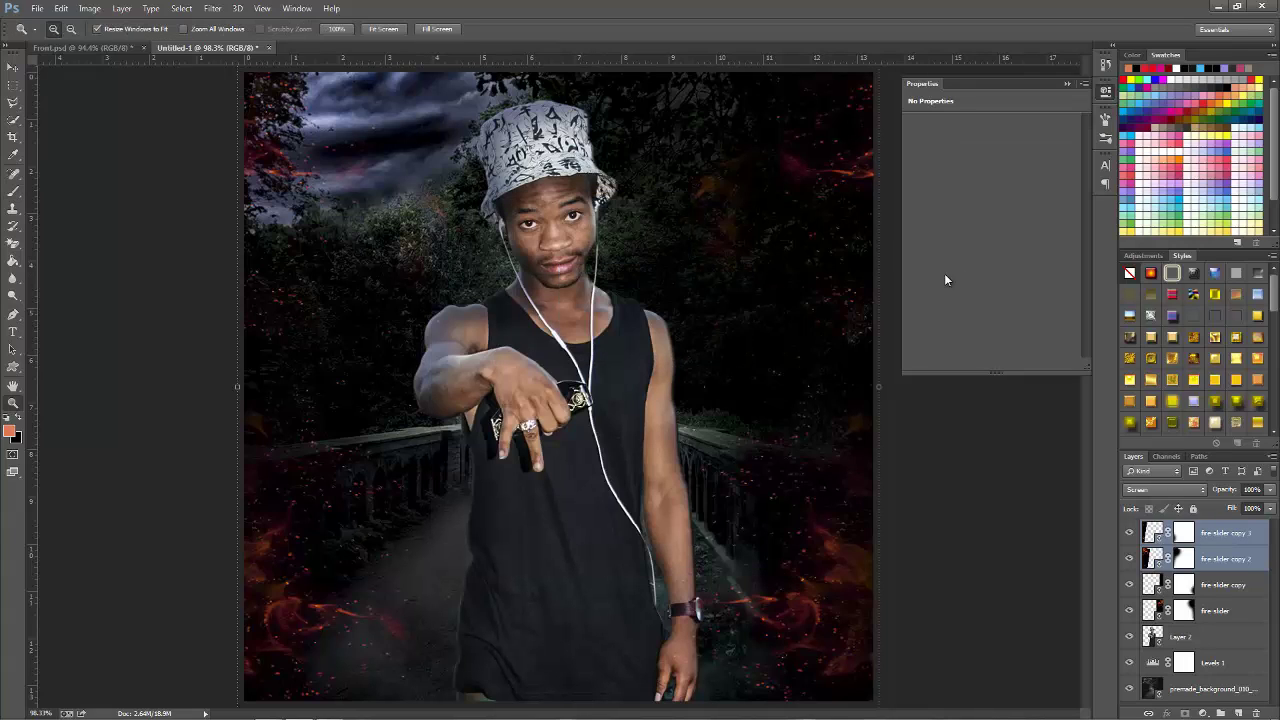
{"action": "left_click", "coordinate": [1067, 84]}
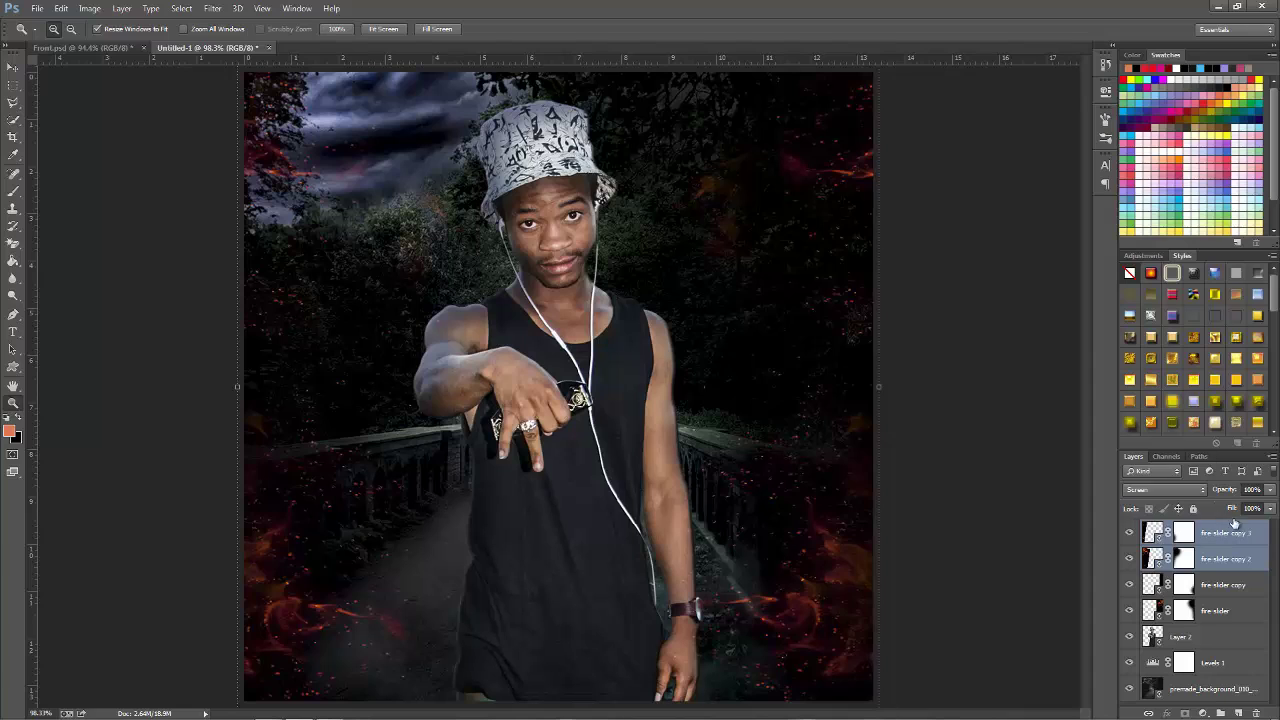
Step: Group the four fire-slider layers into a group named Fire
{"action": "left_click", "coordinate": [1262, 583]}
{"action": "left_click", "coordinate": [1246, 609]}
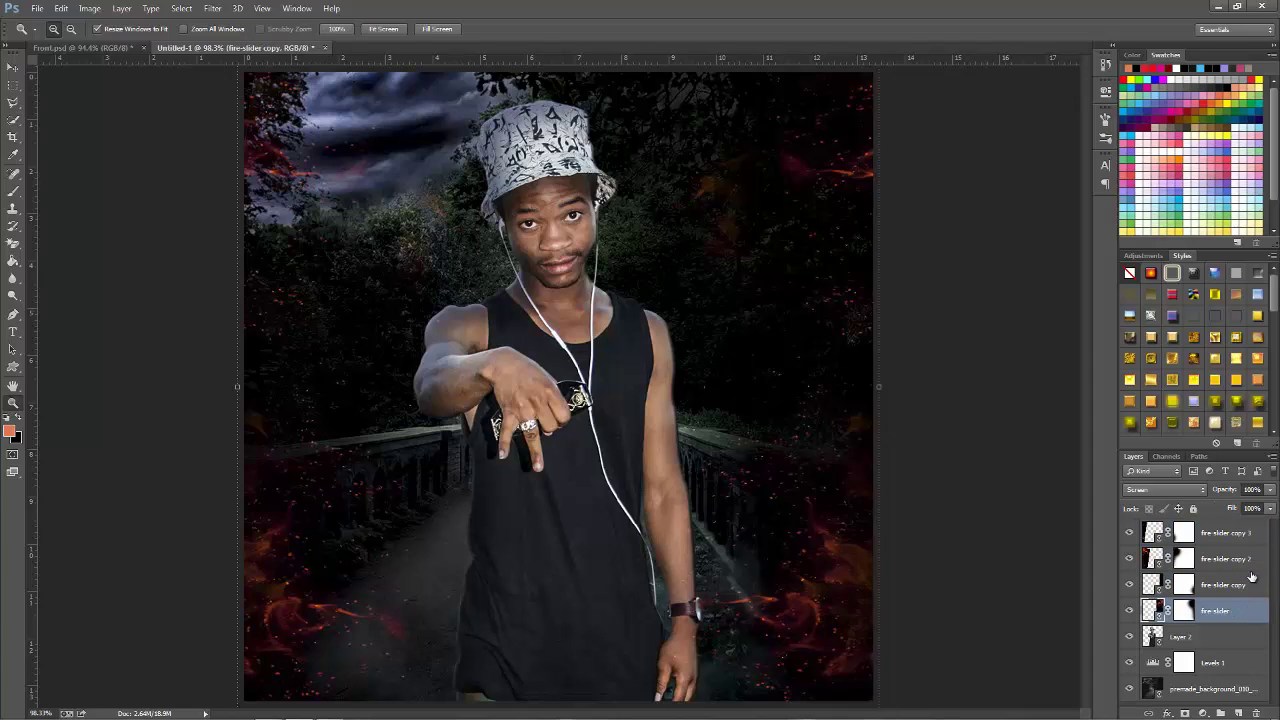
{"action": "left_click", "coordinate": [1256, 535], "text": "shift"}
{"action": "key", "text": "ctrl+g"}
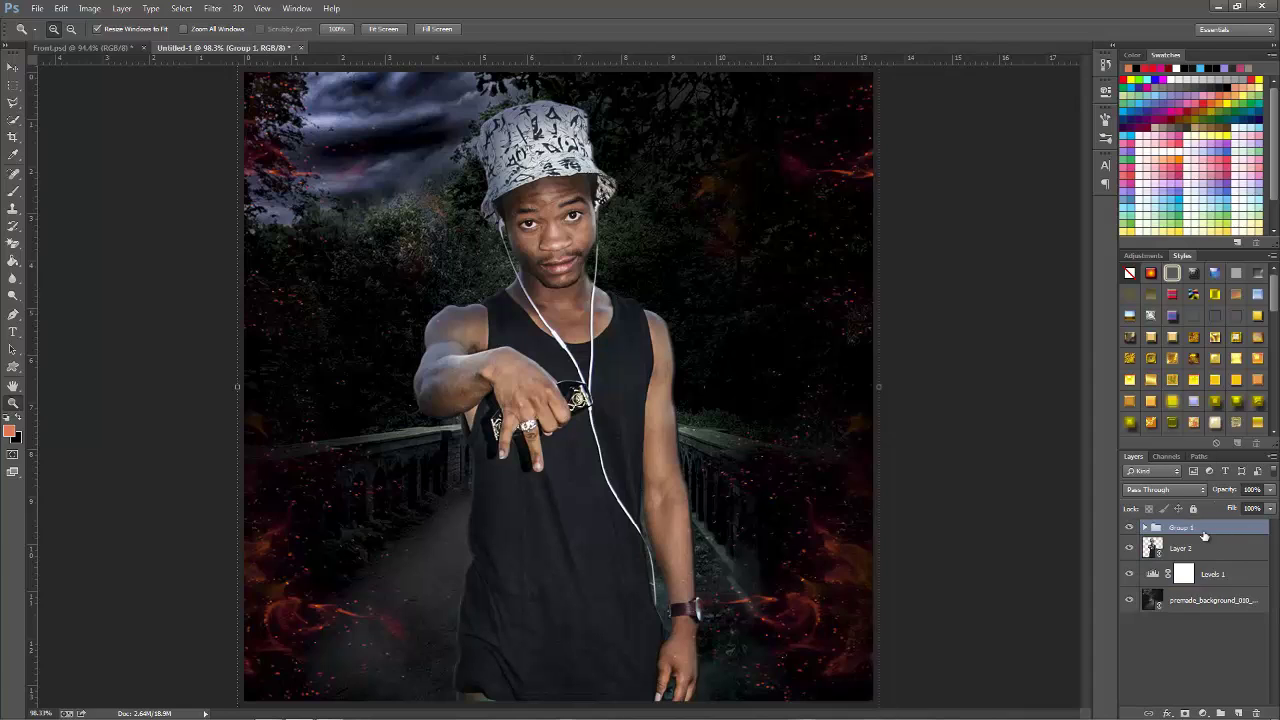
{"action": "double_click", "coordinate": [1182, 528]}
{"action": "type", "text": "Fire"}
{"action": "key", "text": "Return"}
Step: Group Levels 1 and the background image into a group named Bg
{"action": "left_click", "coordinate": [1217, 558]}
{"action": "left_click", "coordinate": [1235, 601], "text": "shift"}
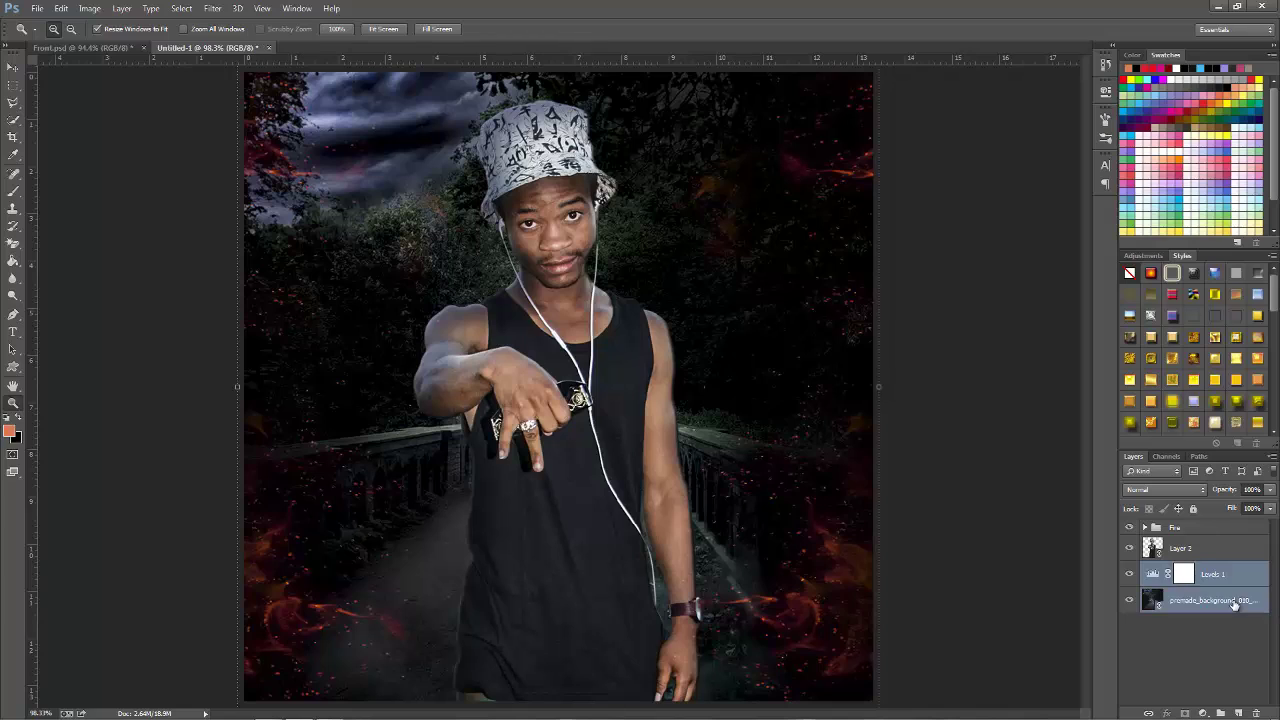
{"action": "key", "text": "ctrl+g"}
{"action": "double_click", "coordinate": [1178, 569]}
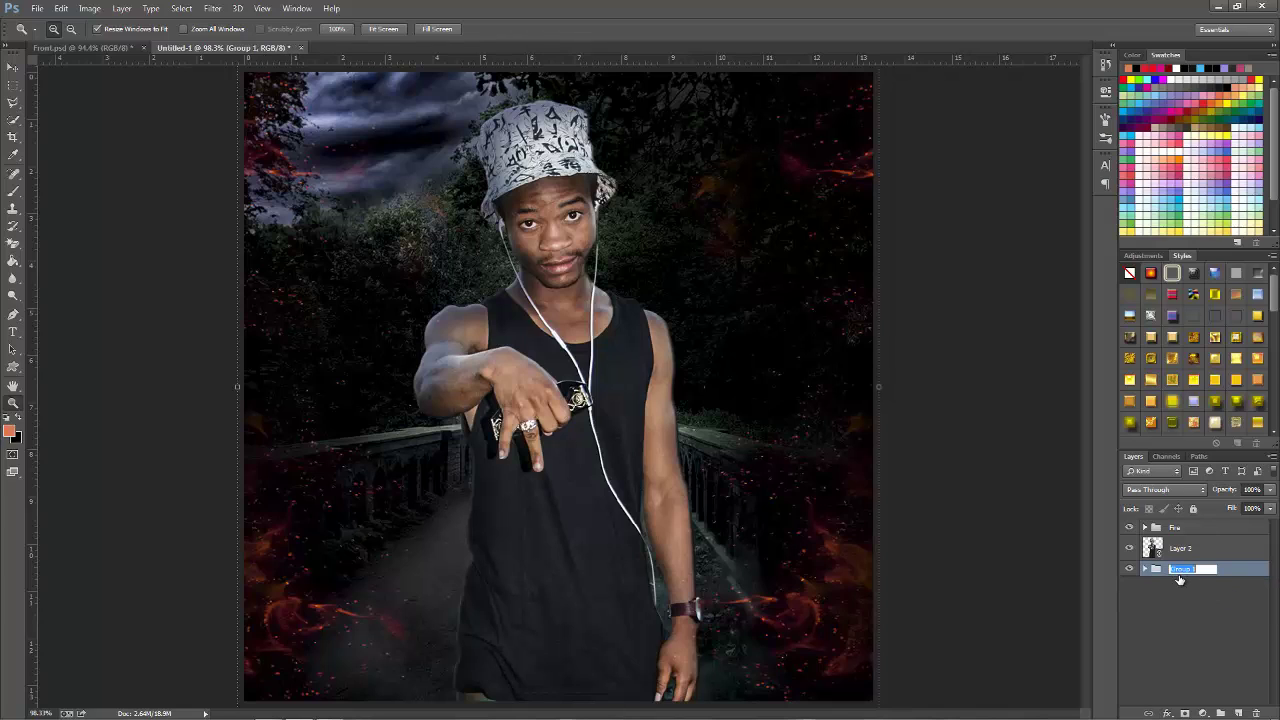
{"action": "type", "text": "Bg"}
{"action": "key", "text": "Return"}
Step: Put Layer 2, the man, into its own group named Model
{"action": "left_click", "coordinate": [1190, 549]}
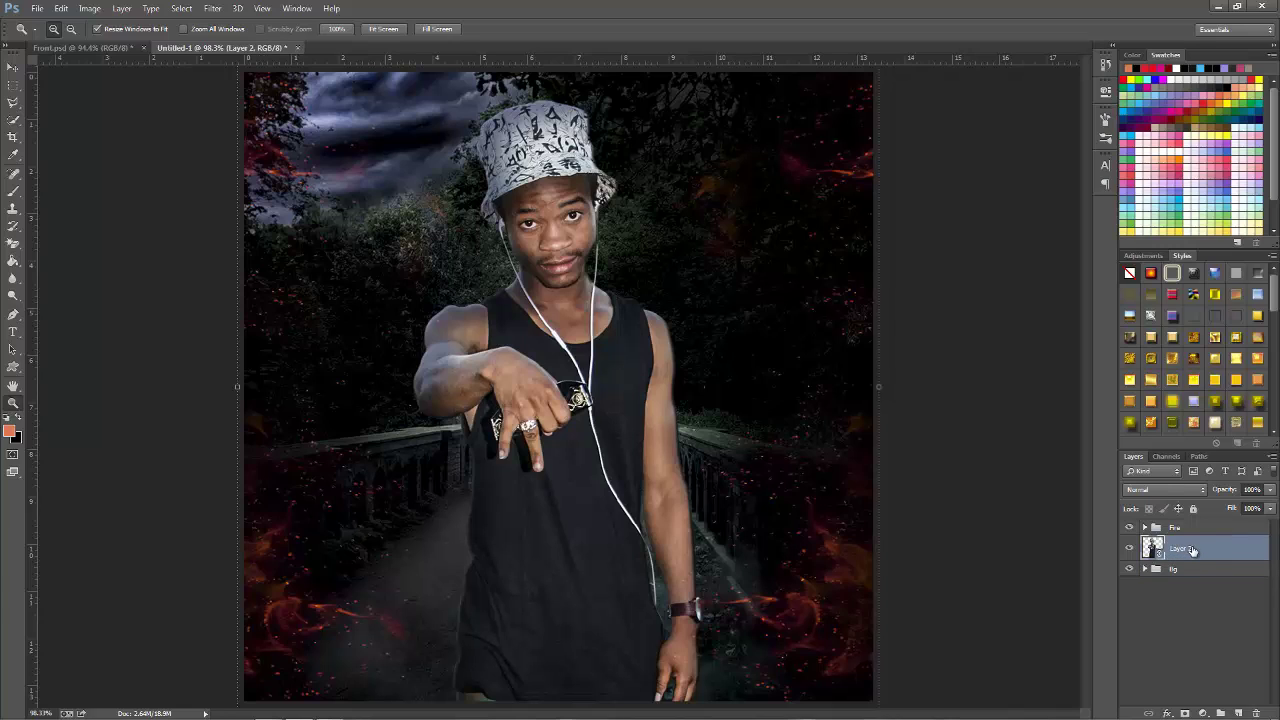
{"action": "key", "text": "ctrl+g"}
{"action": "left_click", "coordinate": [1145, 542]}
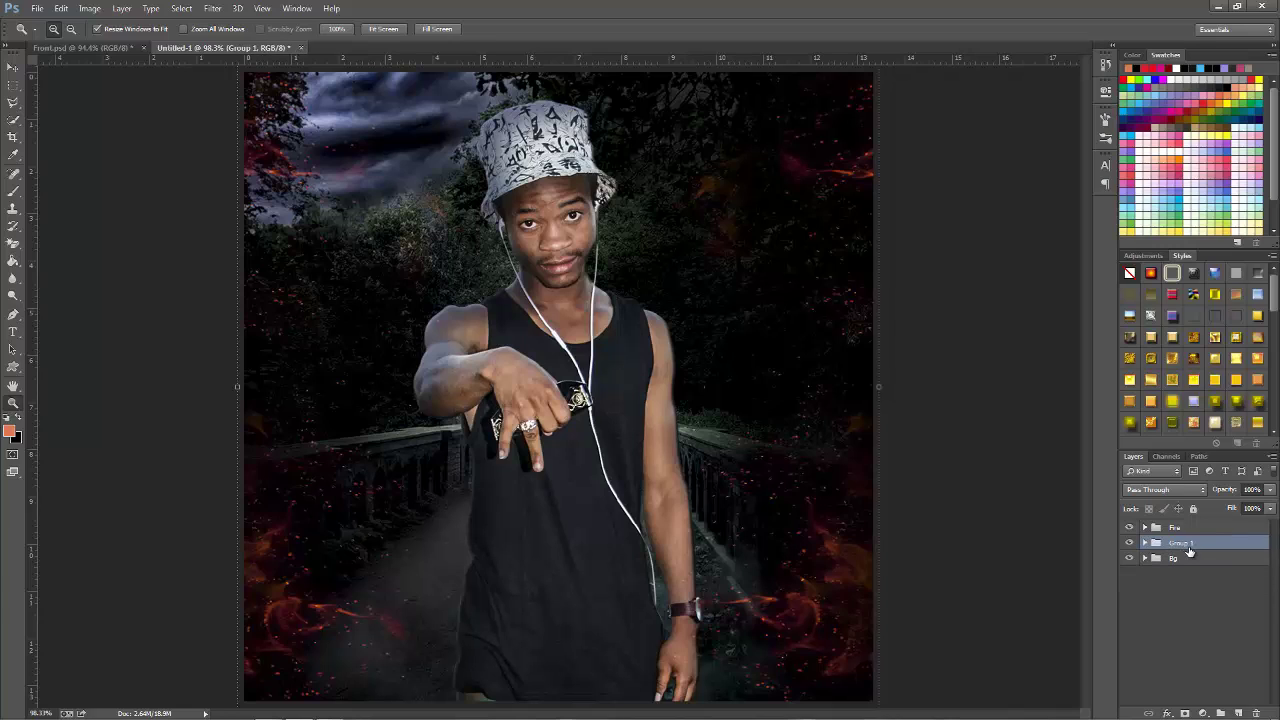
{"action": "double_click", "coordinate": [1183, 542]}
{"action": "type", "text": "Model"}
{"action": "key", "text": "Return"}
{"action": "right_click", "coordinate": [554, 271]}
{"action": "left_click", "coordinate": [447, 207]}
{"action": "right_click", "coordinate": [445, 203]}
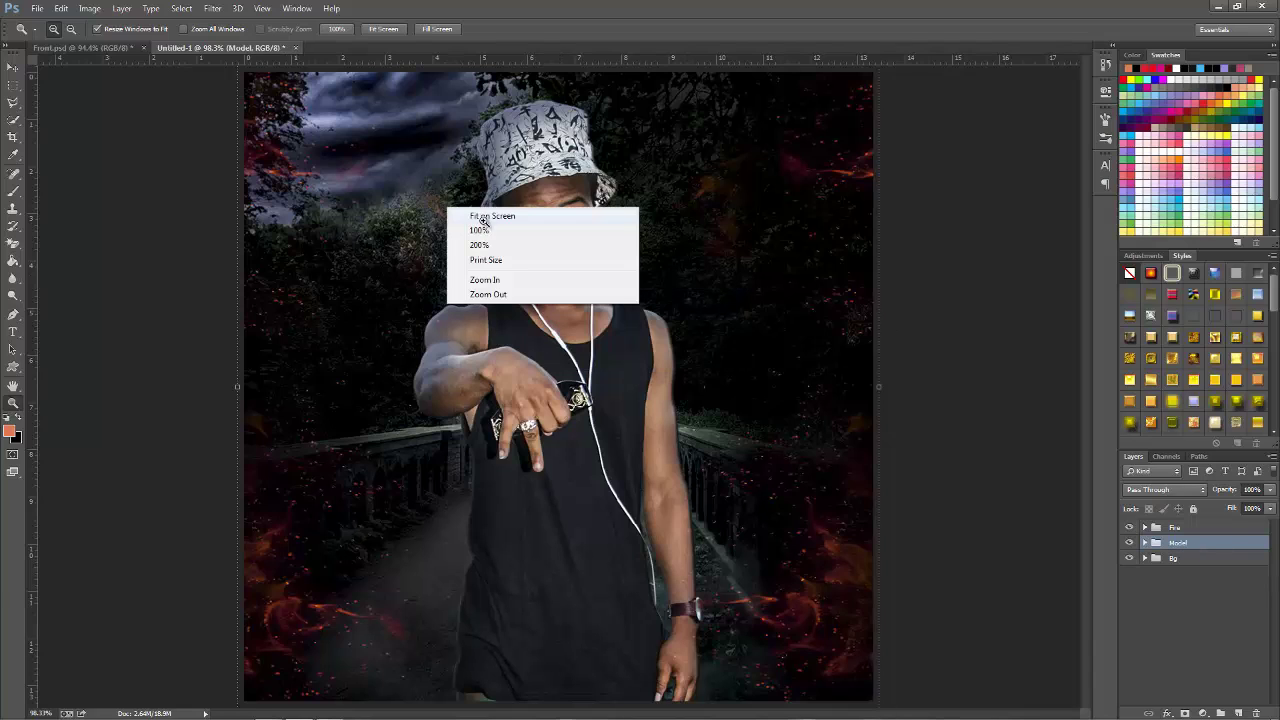
{"action": "left_click", "coordinate": [470, 195]}
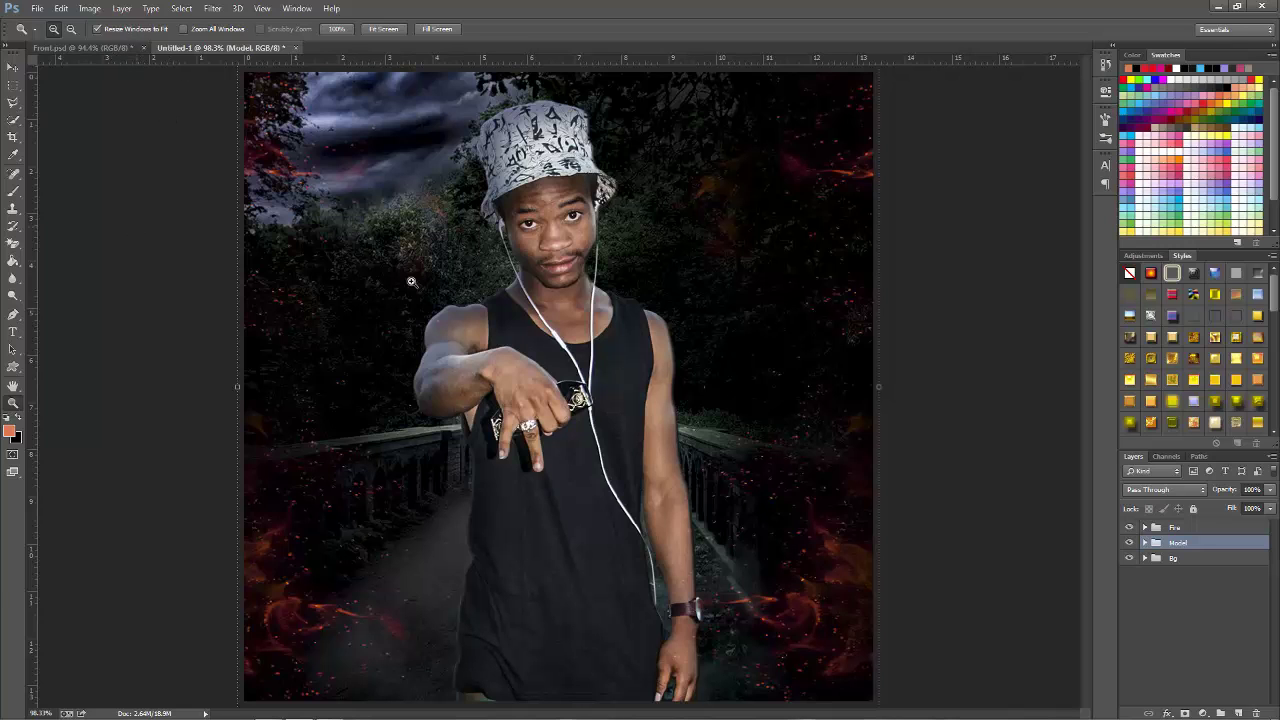
Step: Place the Fireball-Meteor image as an embedded layer onto the canvas
{"action": "left_click", "coordinate": [37, 8]}
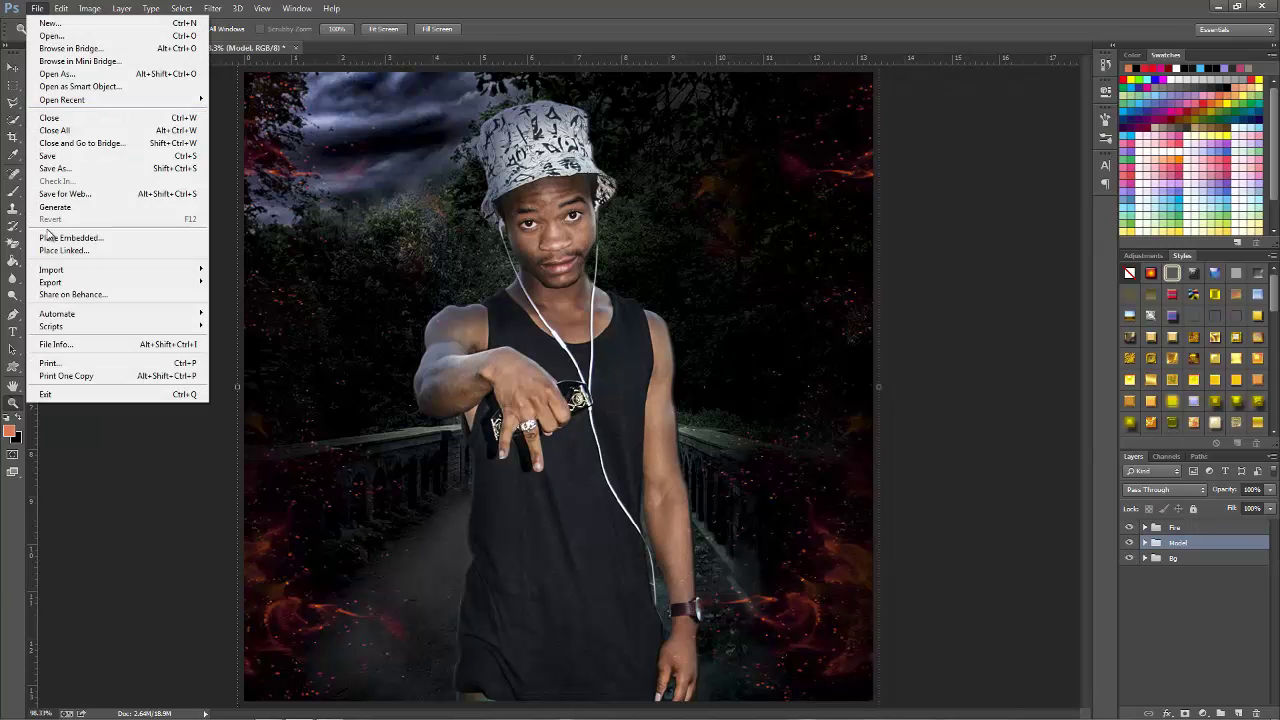
{"action": "left_click", "coordinate": [70, 240]}
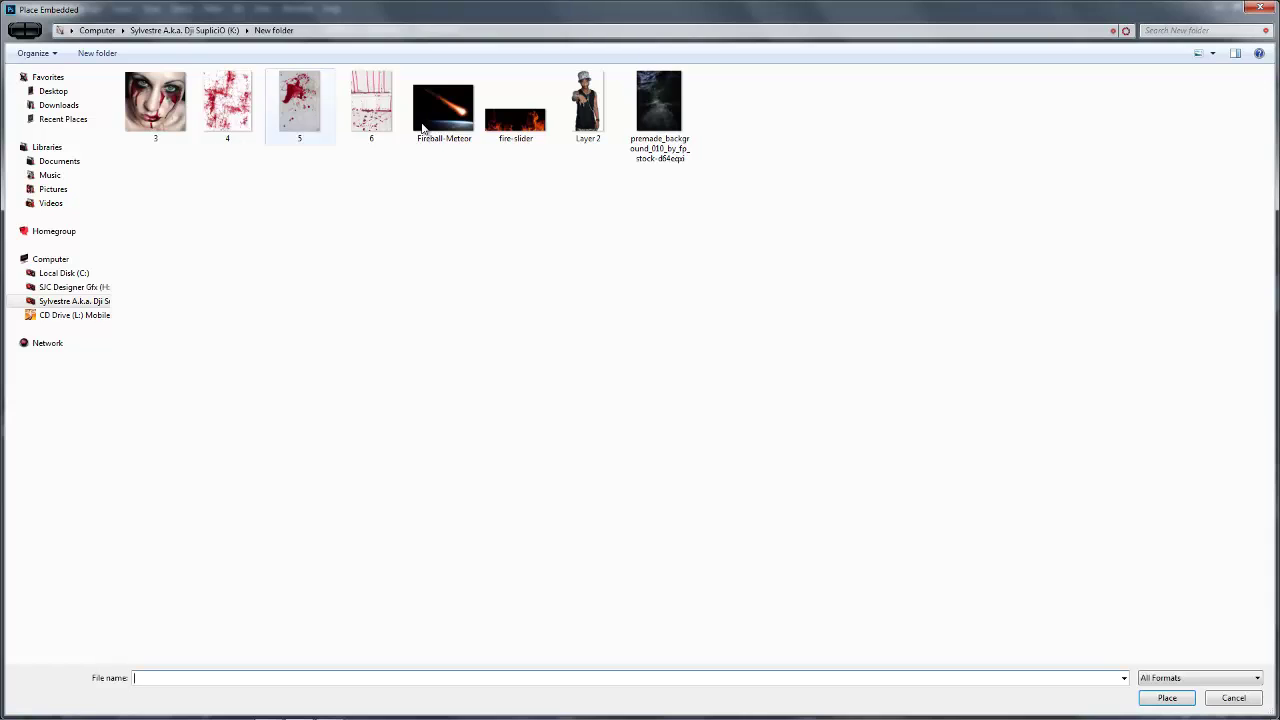
{"action": "left_click", "coordinate": [515, 105]}
{"action": "left_click", "coordinate": [394, 116]}
{"action": "left_click", "coordinate": [438, 110]}
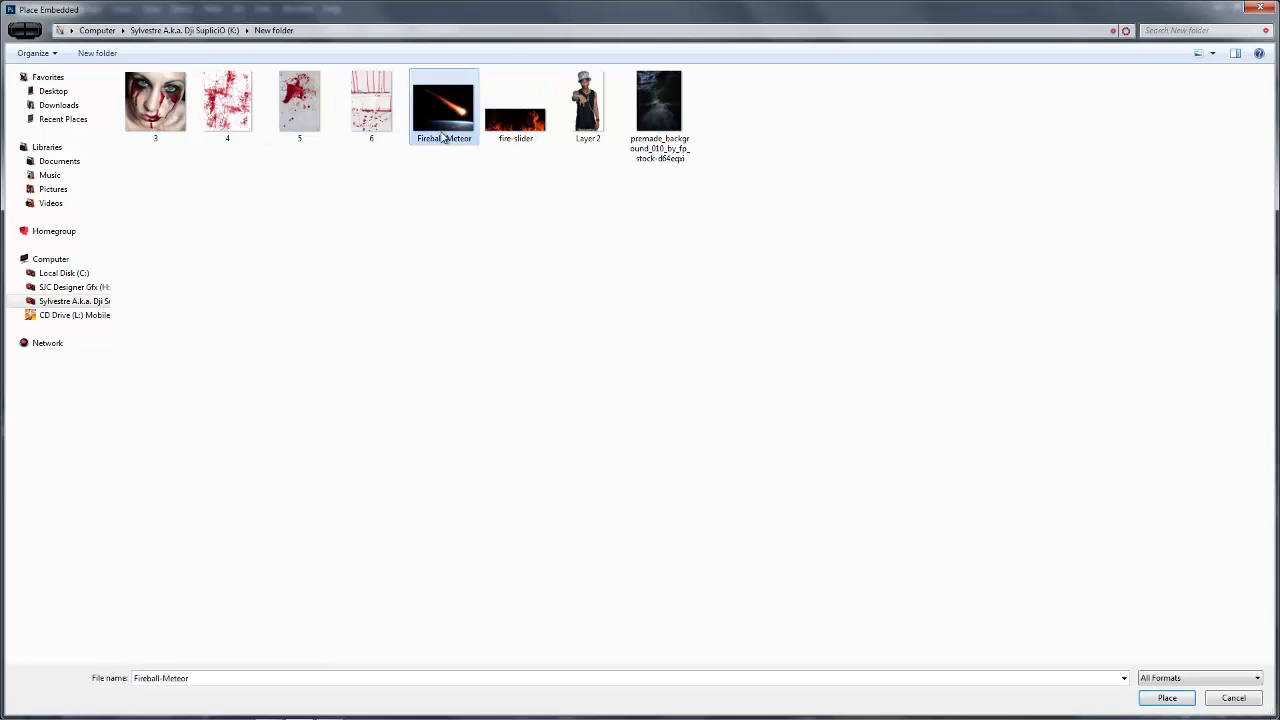
{"action": "double_click", "coordinate": [438, 110]}
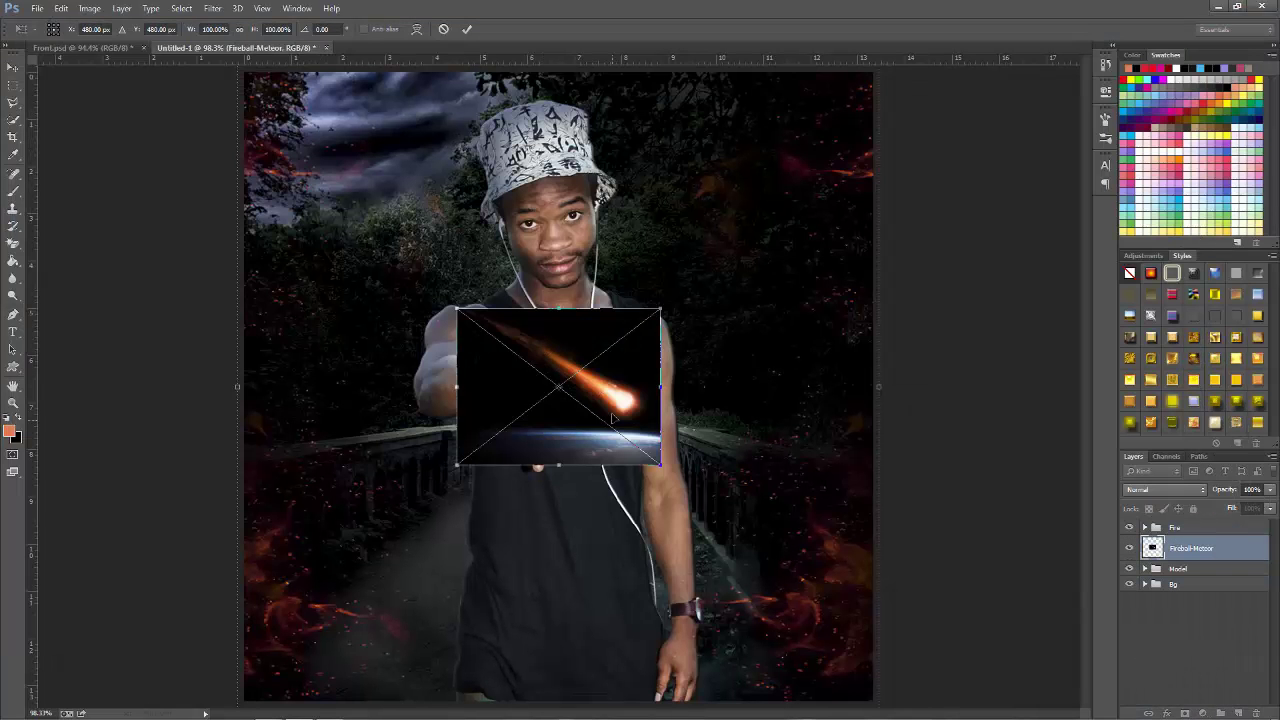
Step: Commit the fireball, move its layer to the top, and lasso around the fireball
{"action": "left_click", "coordinate": [466, 30]}
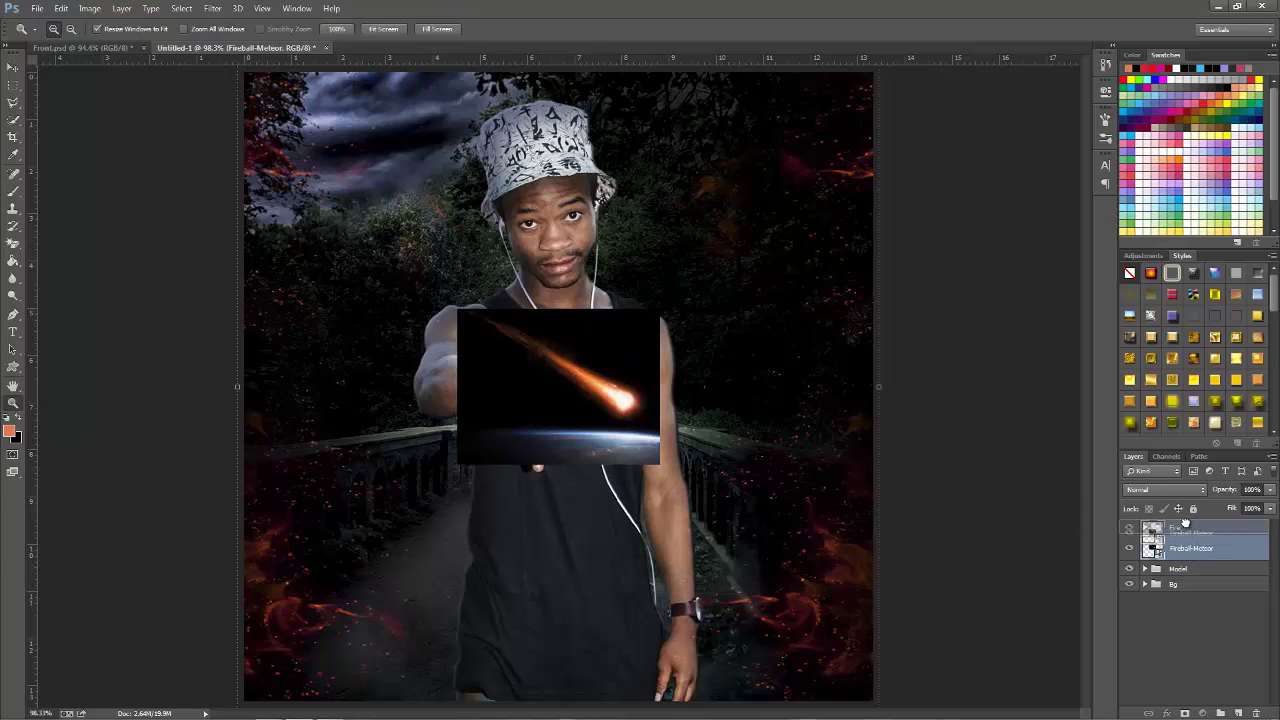
{"action": "left_click_drag", "start_coordinate": [1187, 538], "coordinate": [1186, 522]}
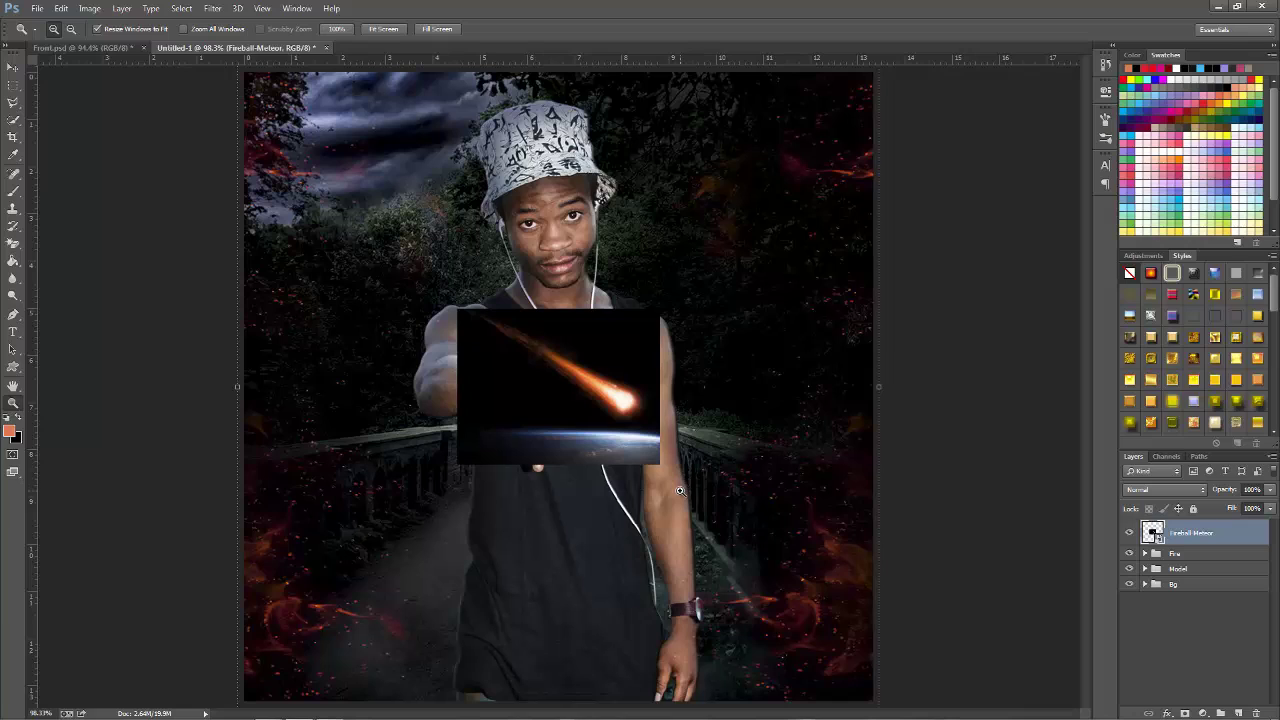
{"action": "key", "text": "l"}
{"action": "mouse_move", "coordinate": [635, 366]}
{"action": "left_mouse_down"}
{"action": "mouse_move", "coordinate": [658, 409]}
{"action": "mouse_move", "coordinate": [440, 358]}
{"action": "mouse_move", "coordinate": [642, 364]}
{"action": "mouse_move", "coordinate": [638, 374]}
{"action": "left_mouse_up"}
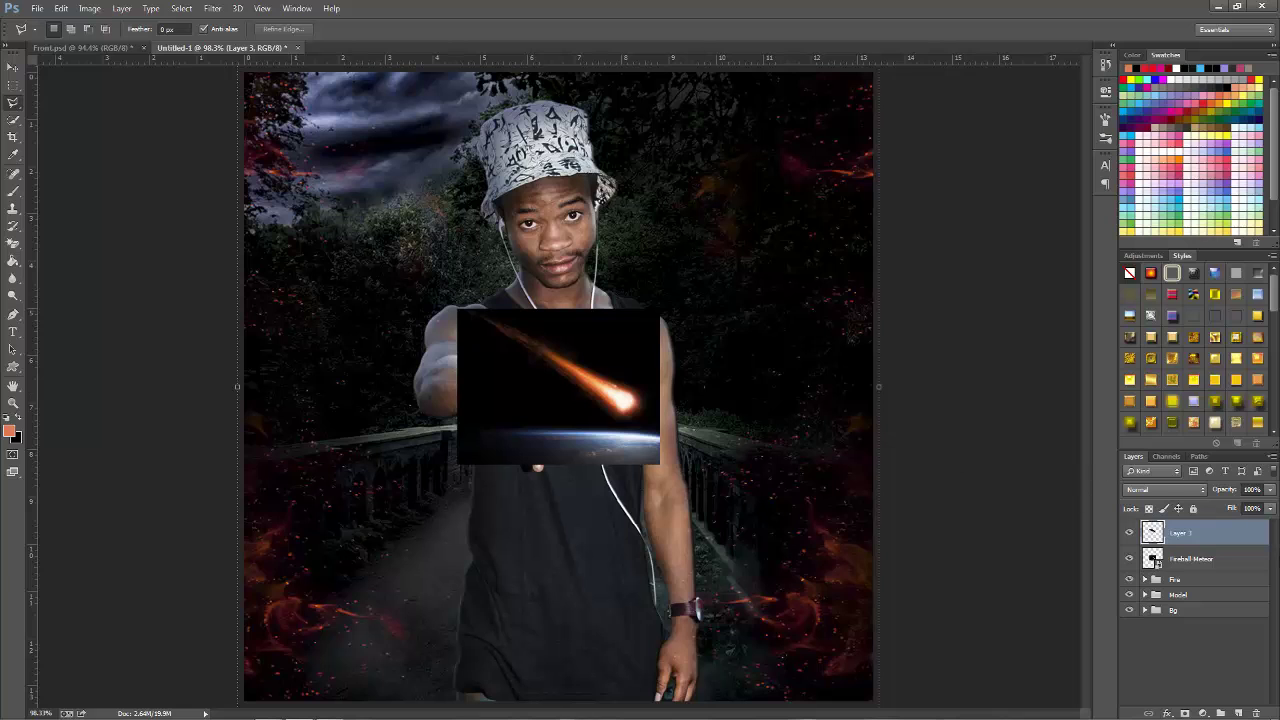
{"action": "left_click_drag", "start_coordinate": [1226, 562], "coordinate": [1205, 579]}
Step: Set the cut-out meteor layer to Screen and rotate it about 24° into the upper-left sky
{"action": "left_click", "coordinate": [1230, 533]}
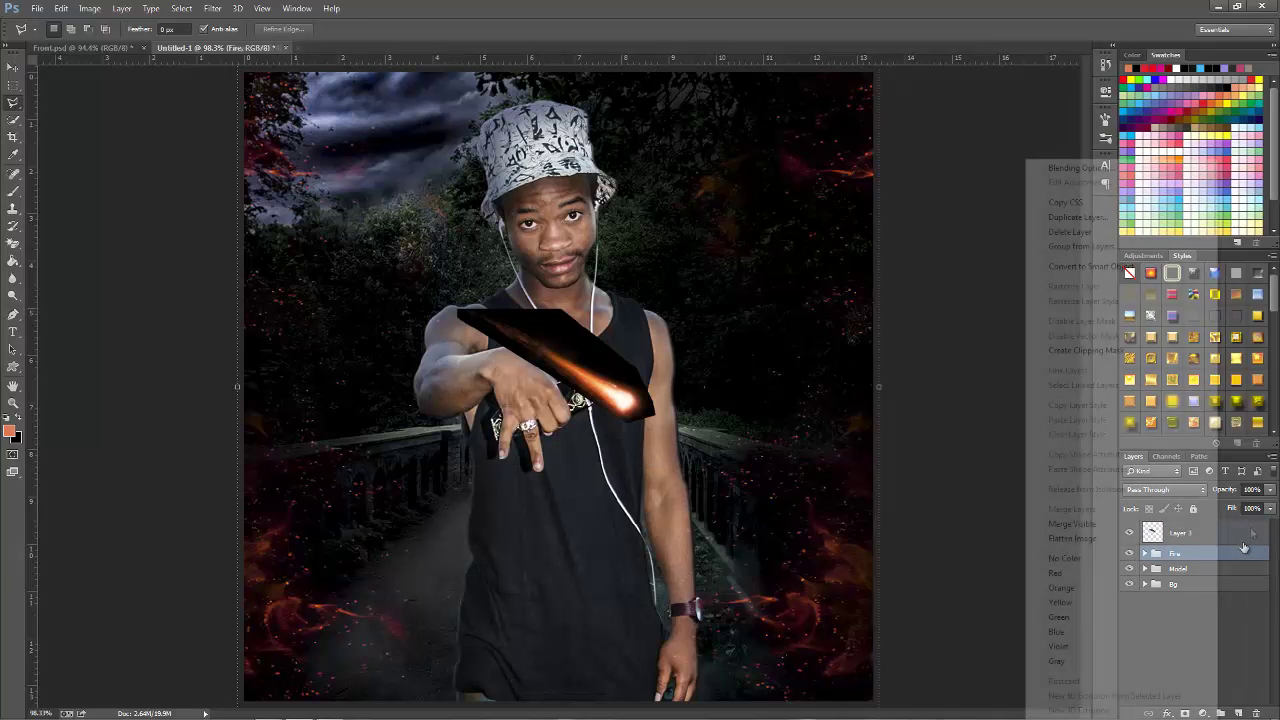
{"action": "left_click", "coordinate": [1195, 492]}
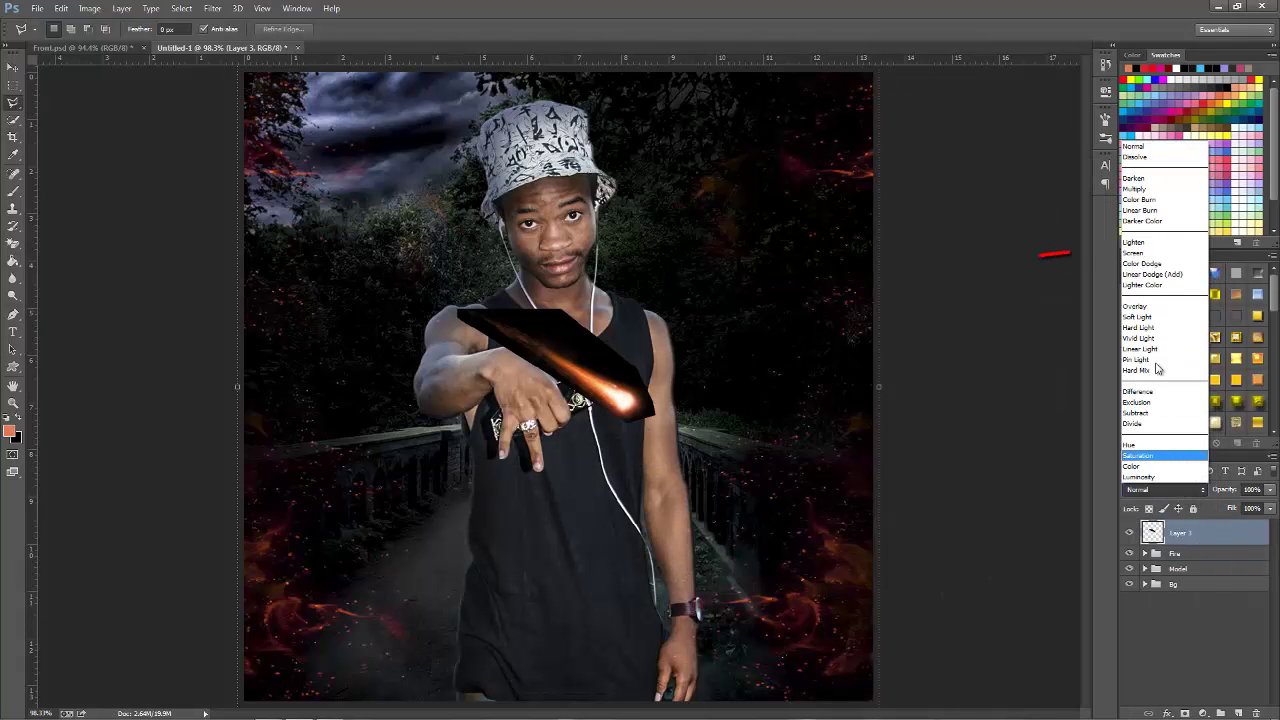
{"action": "left_click", "coordinate": [1140, 253]}
{"action": "key", "text": "ctrl+t"}
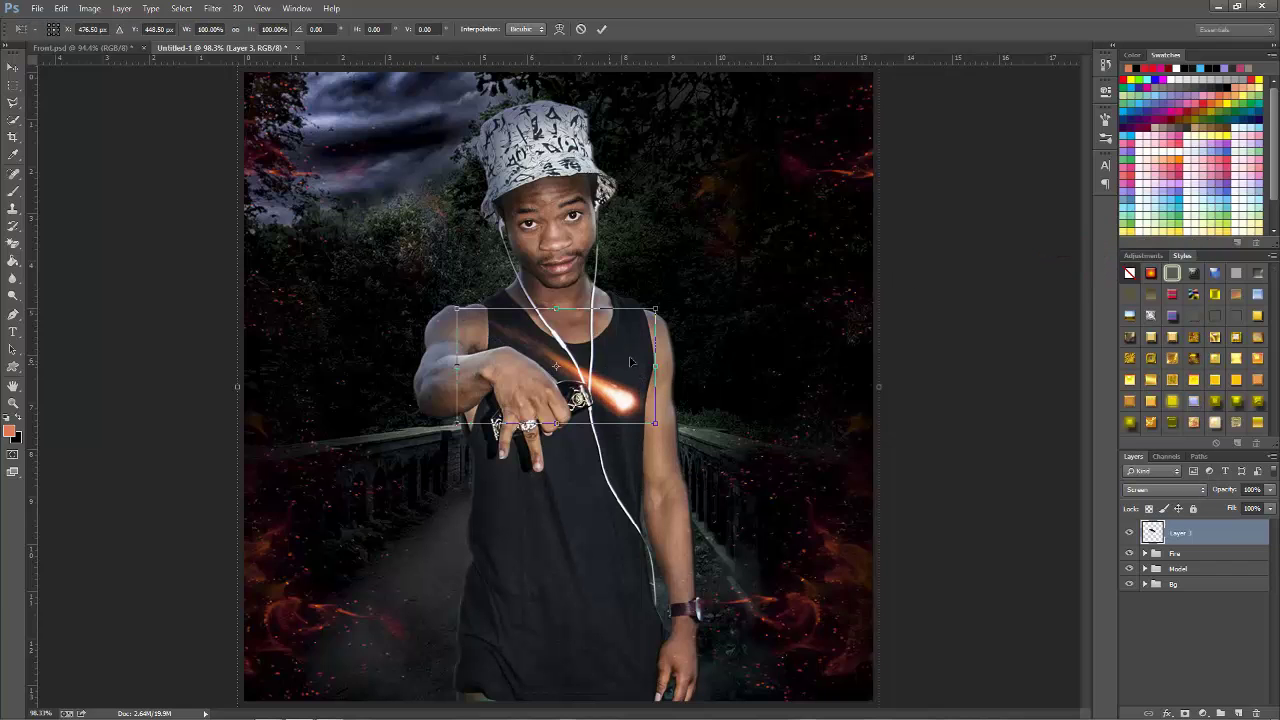
{"action": "mouse_move", "coordinate": [720, 380]}
{"action": "left_mouse_down"}
{"action": "mouse_move", "coordinate": [436, 222]}
{"action": "mouse_move", "coordinate": [370, 155]}
{"action": "left_mouse_up"}
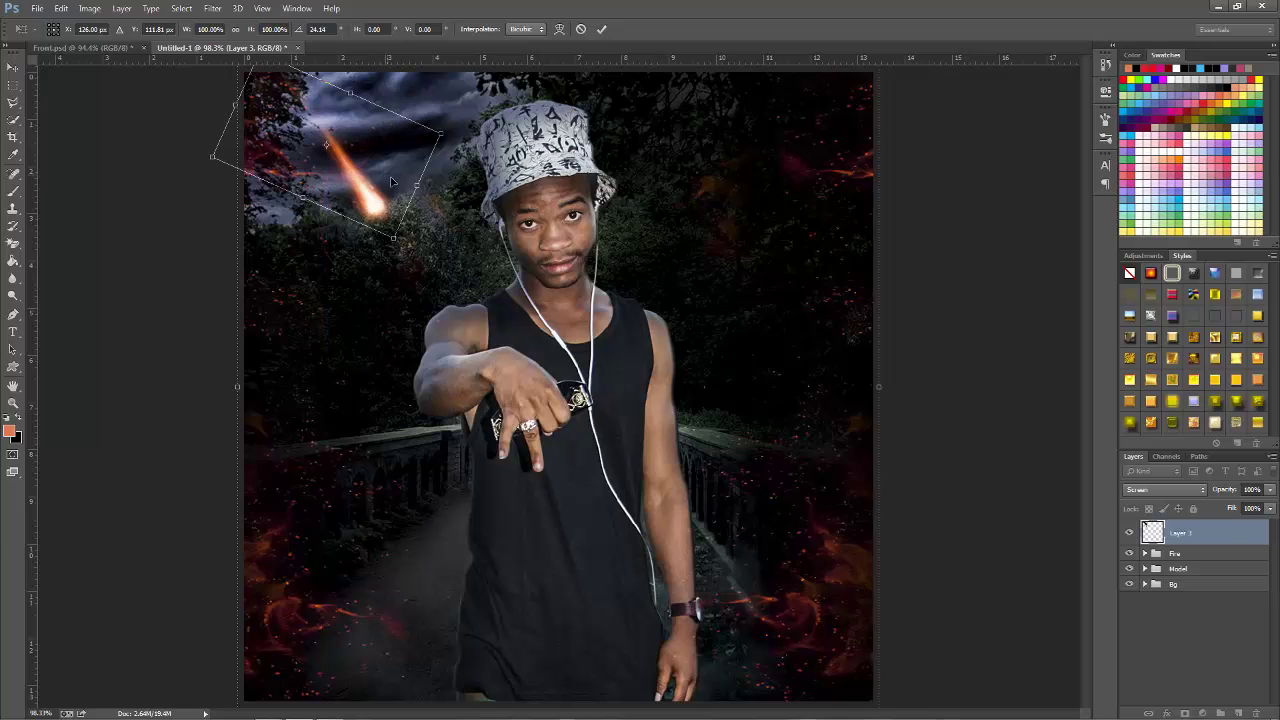
{"action": "key", "text": "Return"}
Step: Duplicate the meteor, flip it horizontally, and move it to the lower right
{"action": "key", "text": "ctrl+j"}
{"action": "key", "text": "ctrl+t"}
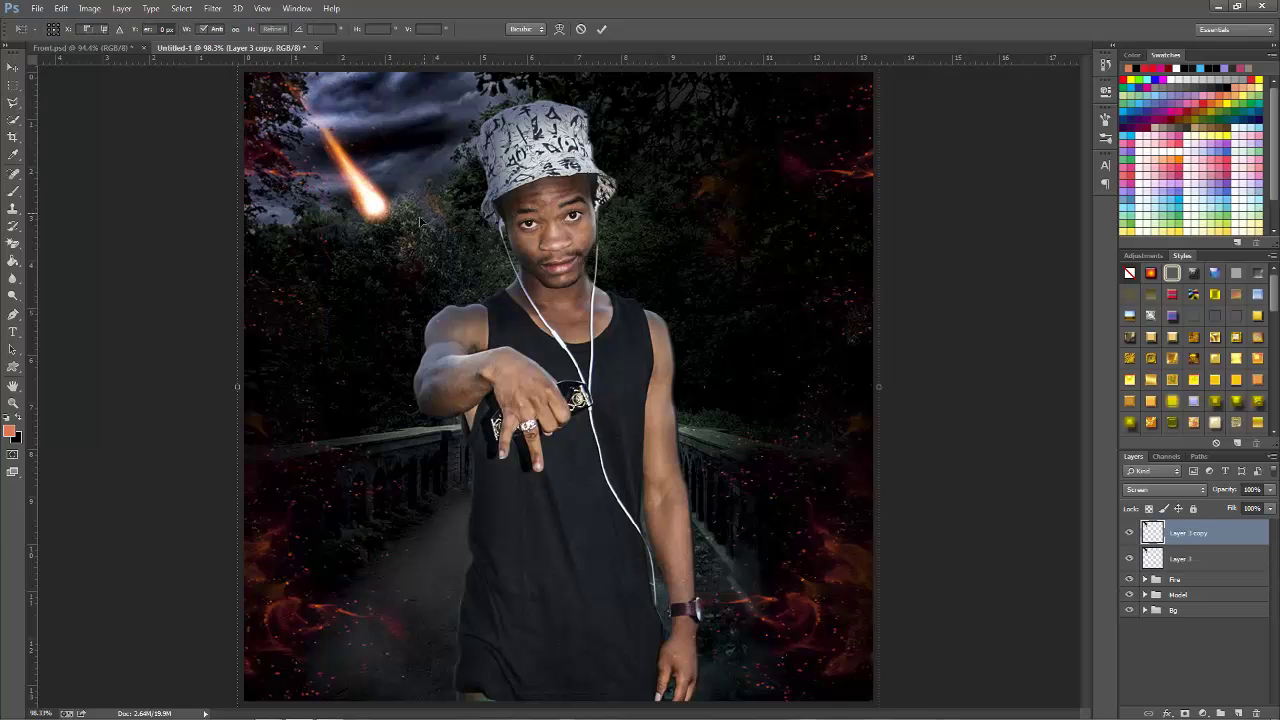
{"action": "right_click", "coordinate": [356, 202]}
{"action": "left_click", "coordinate": [433, 404]}
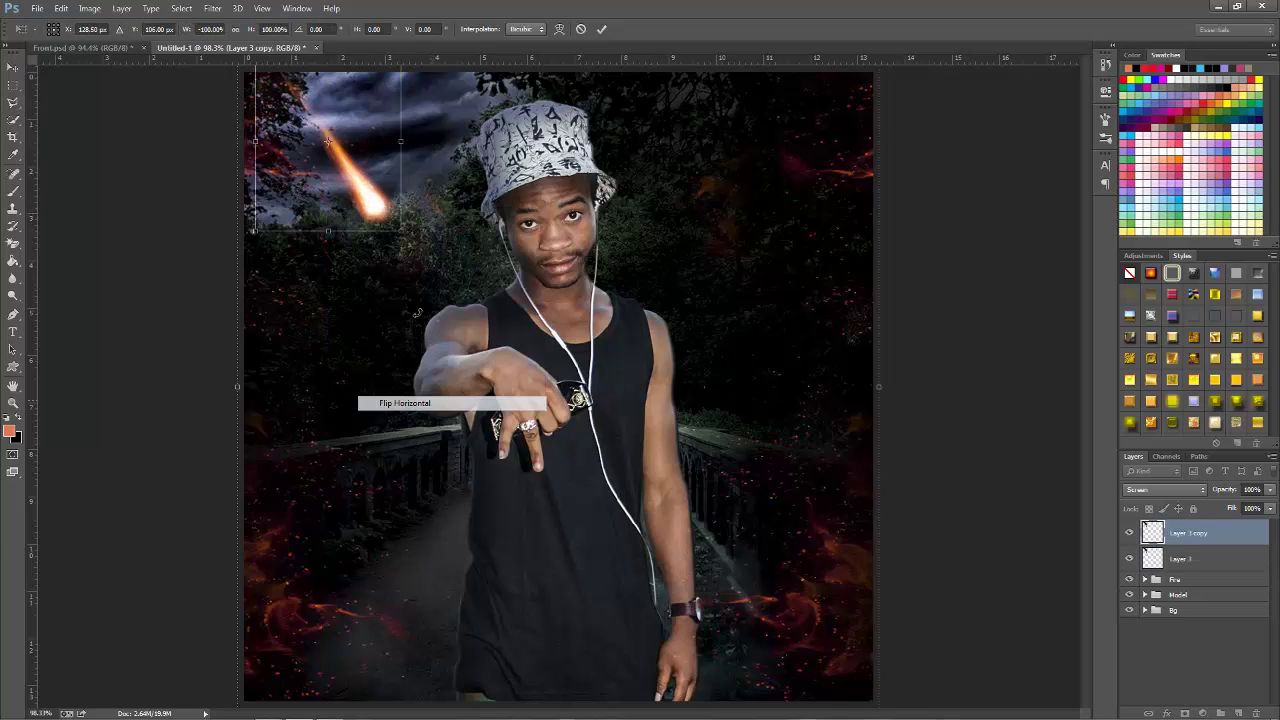
{"action": "mouse_move", "coordinate": [347, 200]}
{"action": "left_mouse_down"}
{"action": "mouse_move", "coordinate": [724, 470]}
{"action": "mouse_move", "coordinate": [794, 570]}
{"action": "left_mouse_up"}
{"action": "key", "text": "Return"}
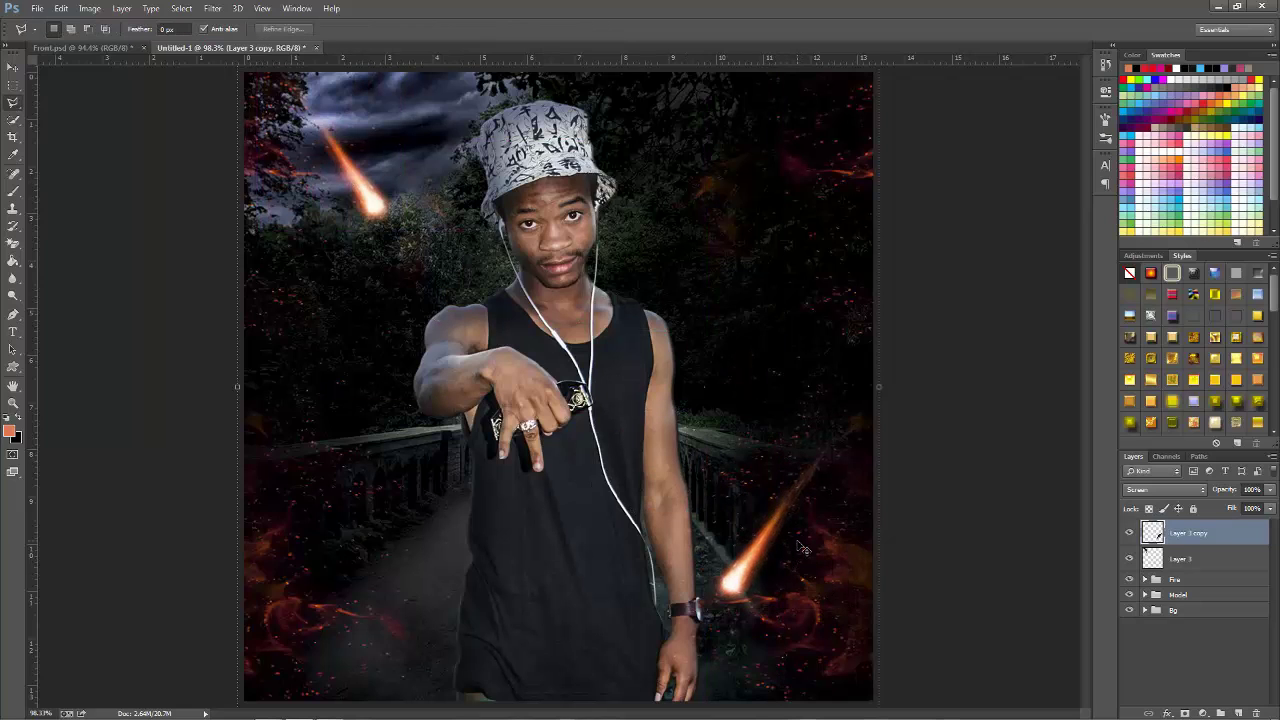
Step: Add a half-size meteor copy in the upper right
{"action": "key", "text": "ctrl+j"}
{"action": "key", "text": "ctrl+t"}
{"action": "left_click_drag", "start_coordinate": [800, 545], "coordinate": [660, 325]}
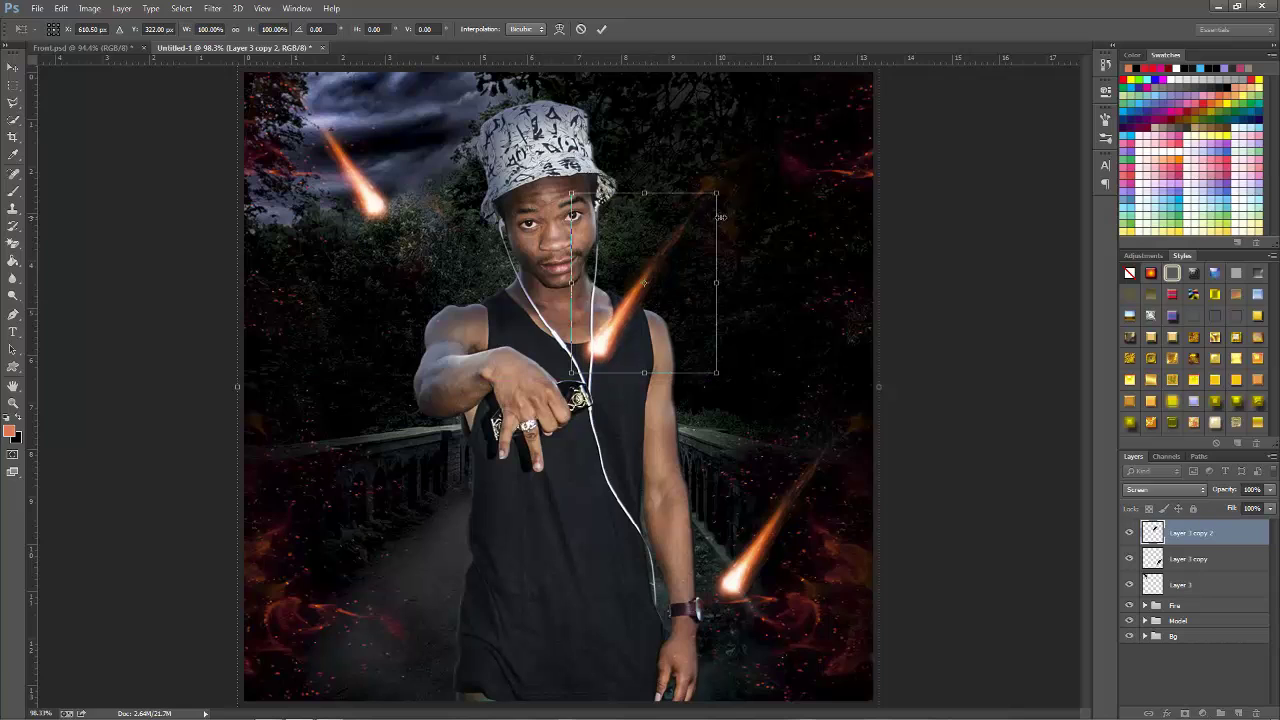
{"action": "mouse_move", "coordinate": [712, 191]}
{"action": "left_mouse_down"}
{"action": "mouse_move", "coordinate": [680, 237]}
{"action": "mouse_move", "coordinate": [686, 152]}
{"action": "mouse_move", "coordinate": [742, 183]}
{"action": "left_mouse_up"}
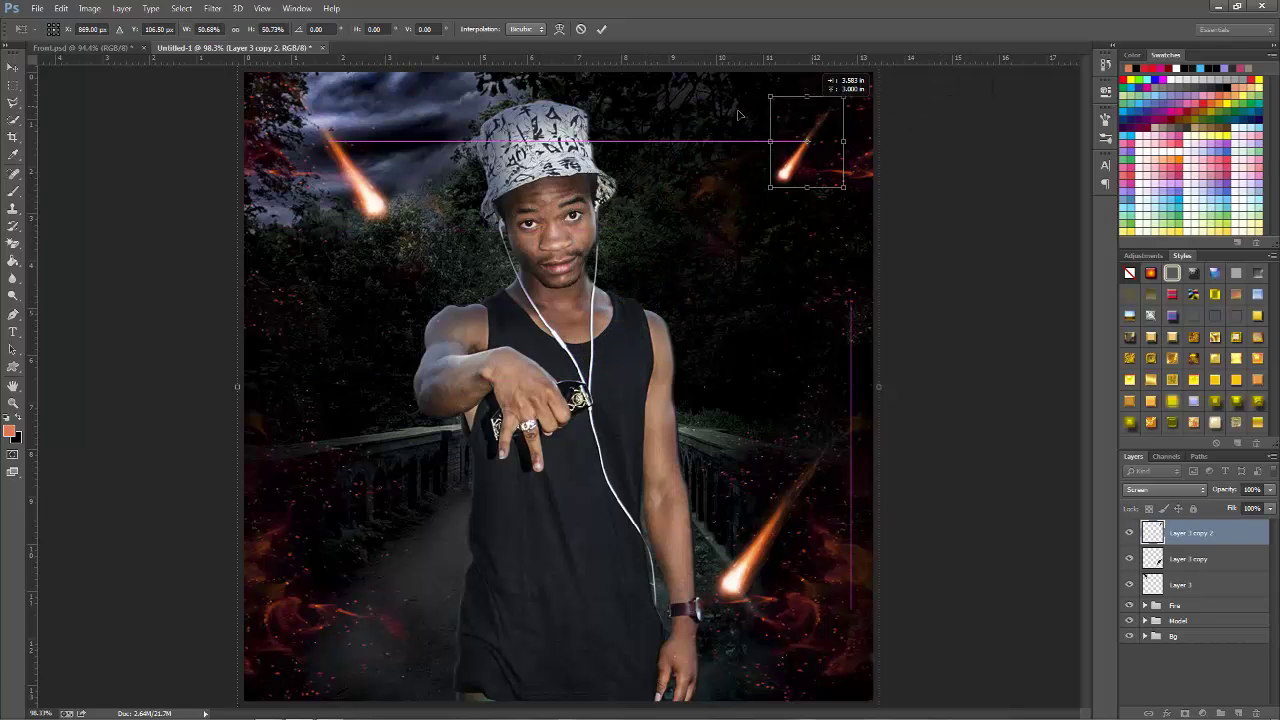
{"action": "key", "text": "Return"}
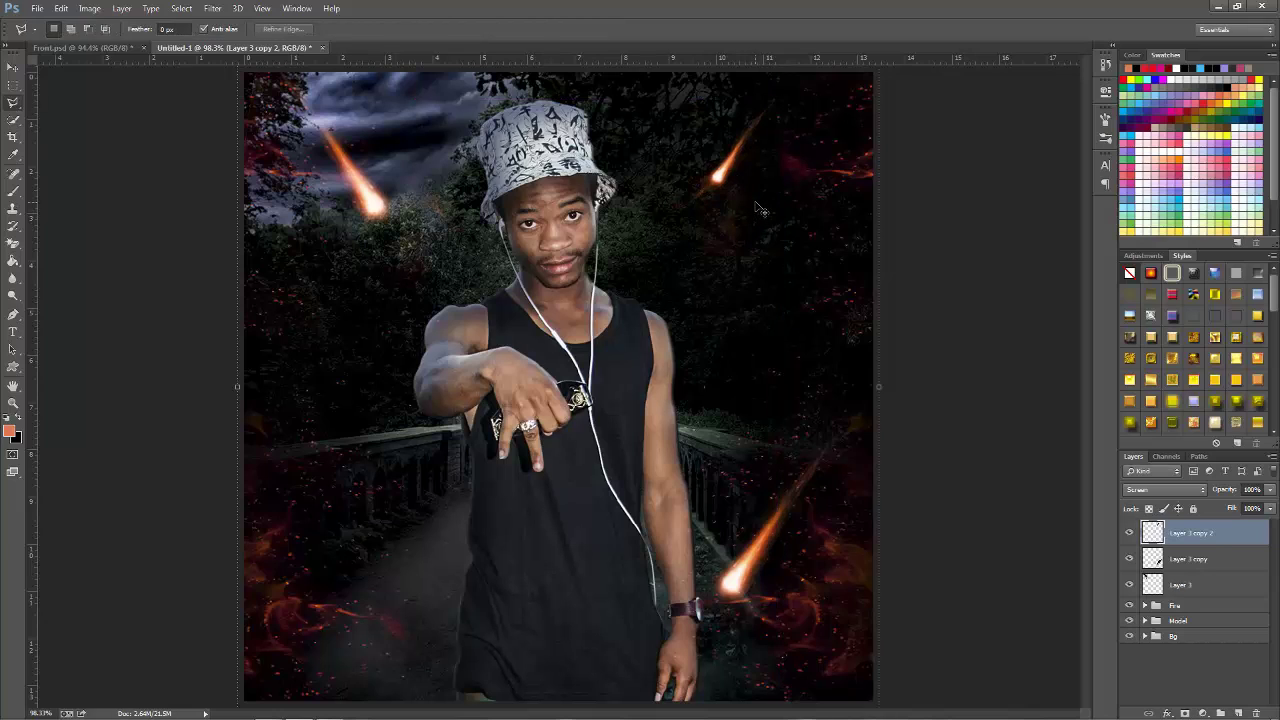
Step: Add a flipped meteor copy in the bottom-left corner pointing down-right
{"action": "key", "text": "ctrl+j"}
{"action": "key", "text": "ctrl+t"}
{"action": "mouse_move", "coordinate": [750, 180]}
{"action": "left_mouse_down"}
{"action": "mouse_move", "coordinate": [376, 505]}
{"action": "mouse_move", "coordinate": [361, 546]}
{"action": "left_mouse_up"}
{"action": "right_click", "coordinate": [383, 525]}
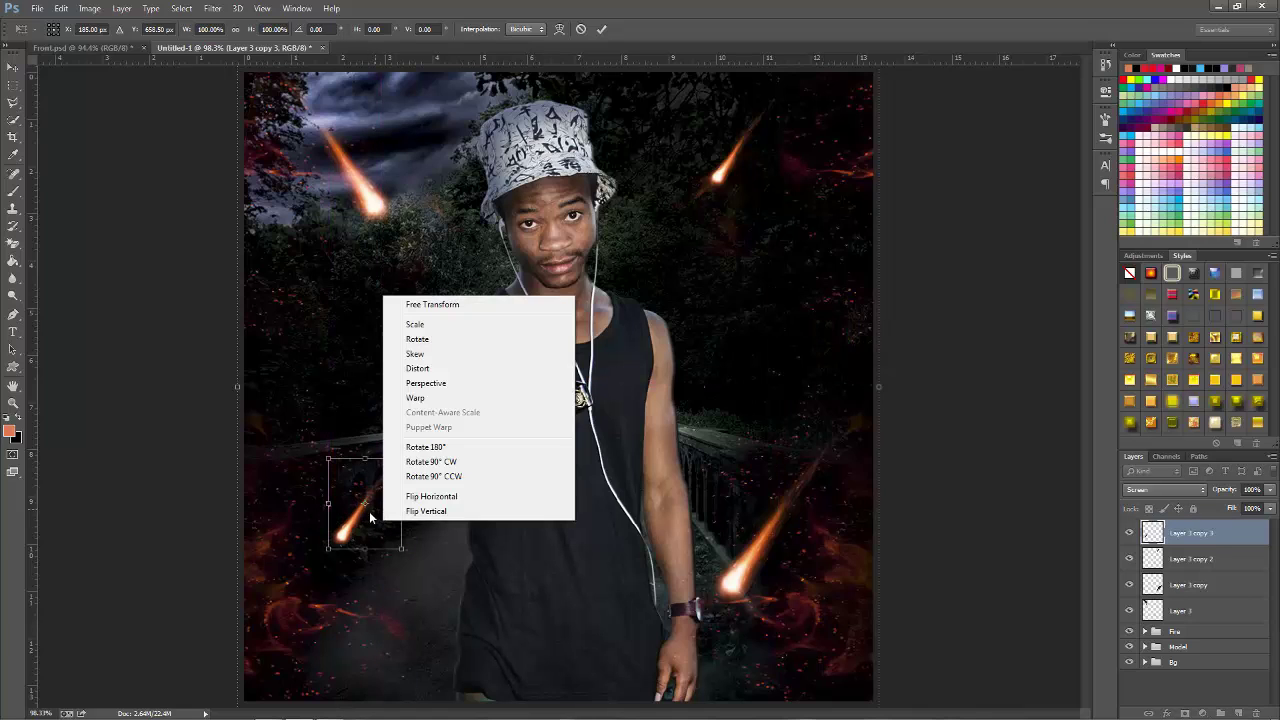
{"action": "left_click", "coordinate": [420, 511]}
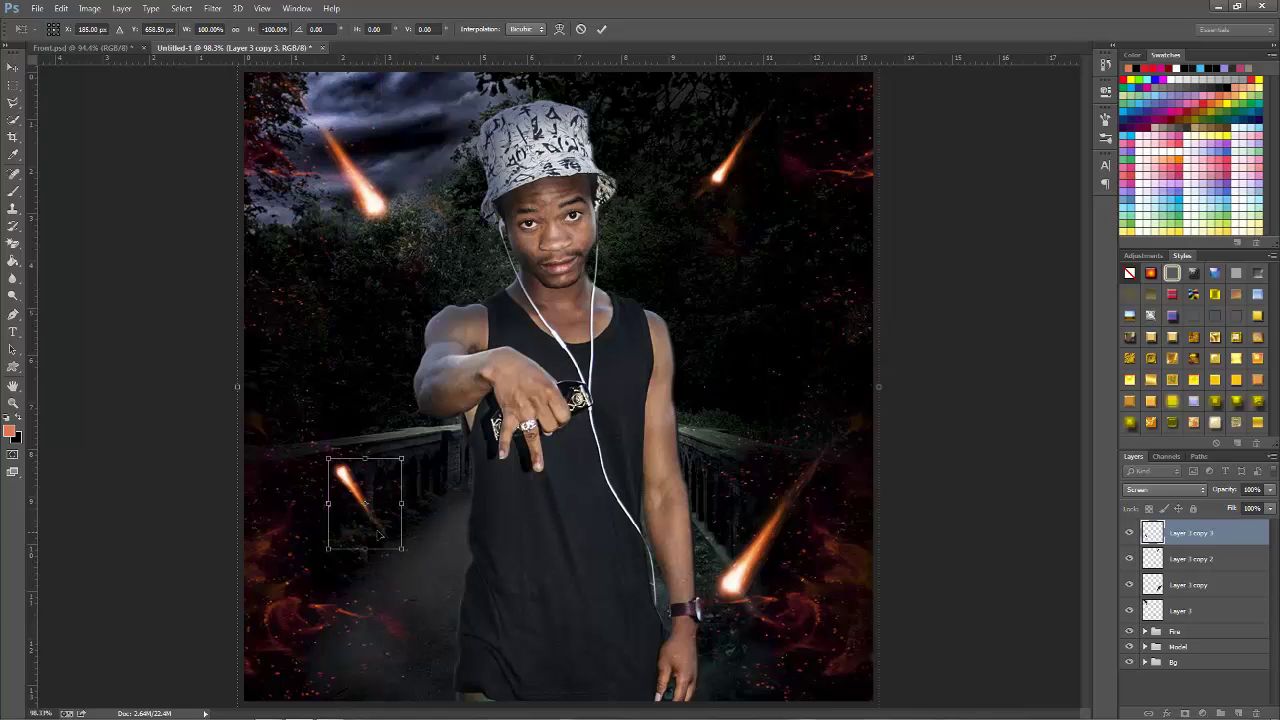
{"action": "left_click_drag", "start_coordinate": [370, 605], "coordinate": [346, 637]}
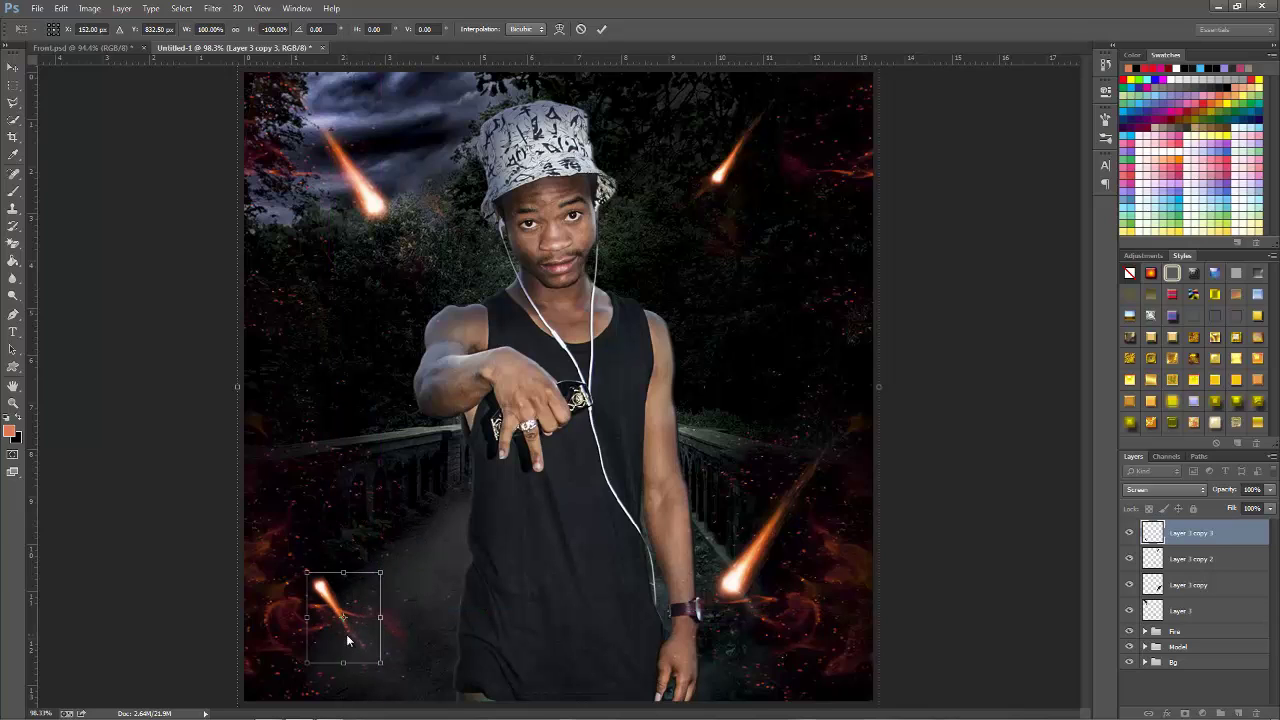
{"action": "right_click", "coordinate": [347, 640]}
{"action": "left_click", "coordinate": [410, 610]}
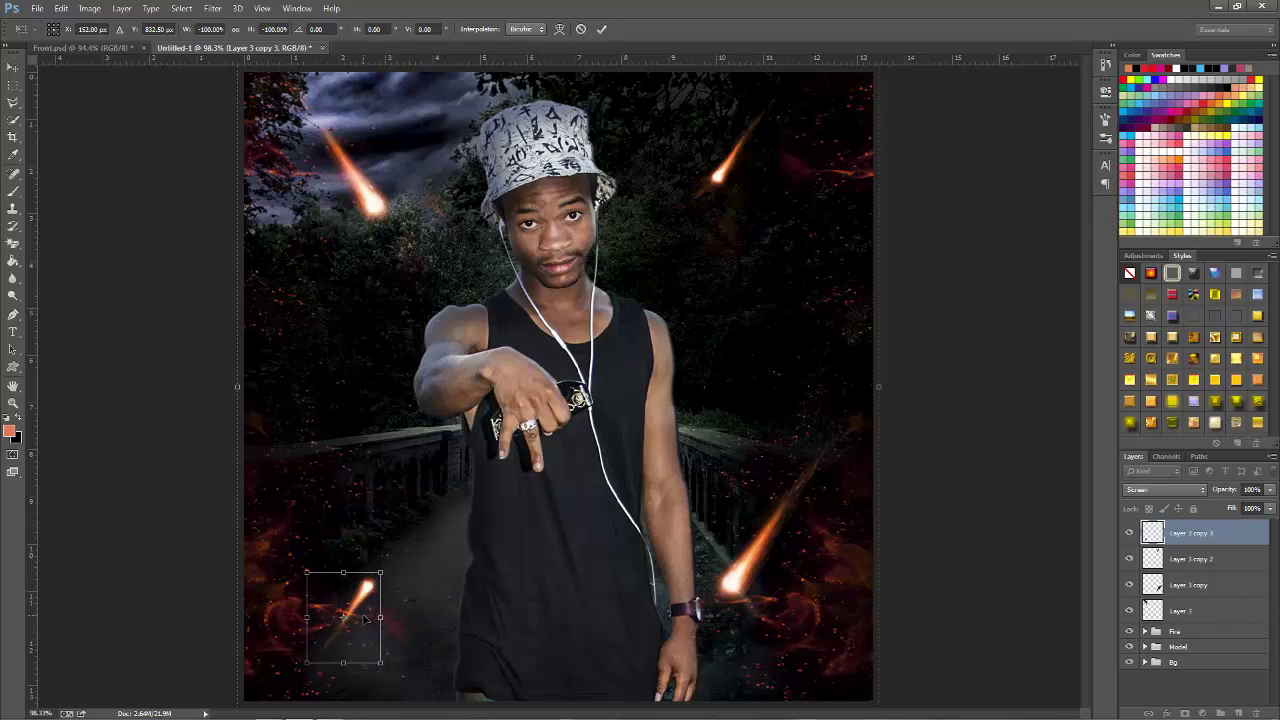
{"action": "left_click_drag", "start_coordinate": [372, 630], "coordinate": [320, 622]}
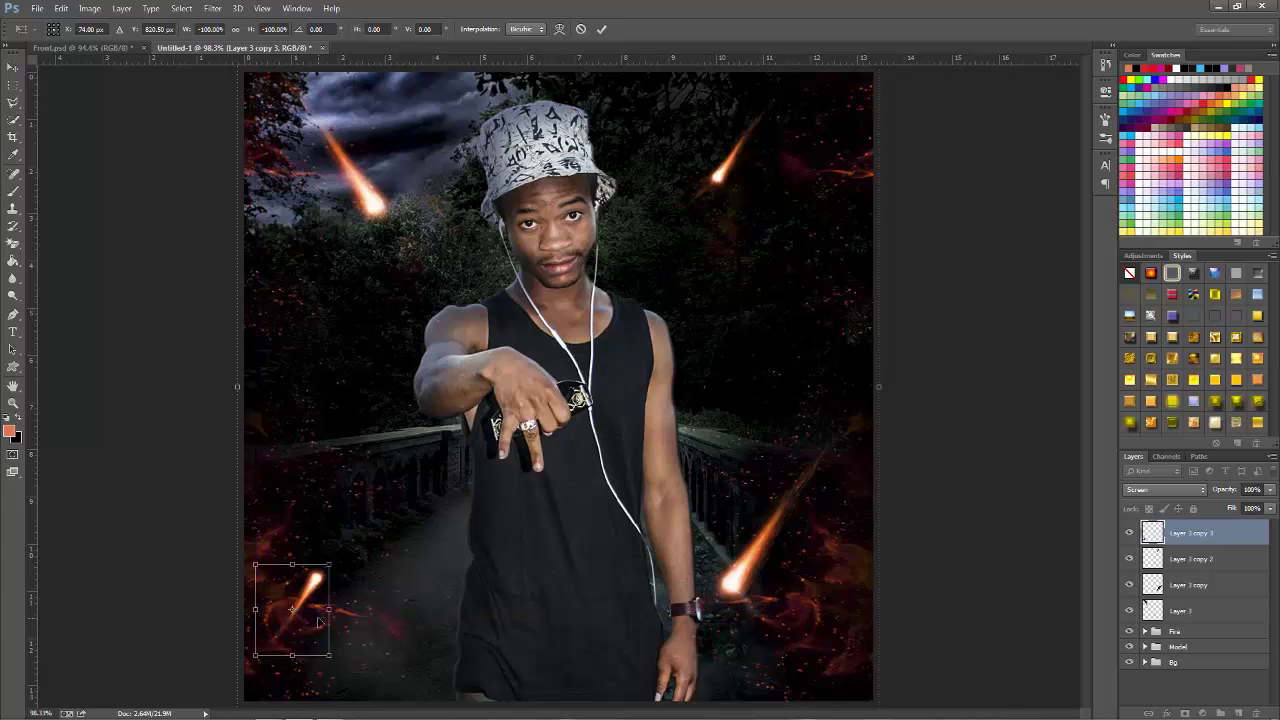
{"action": "right_click", "coordinate": [302, 609]}
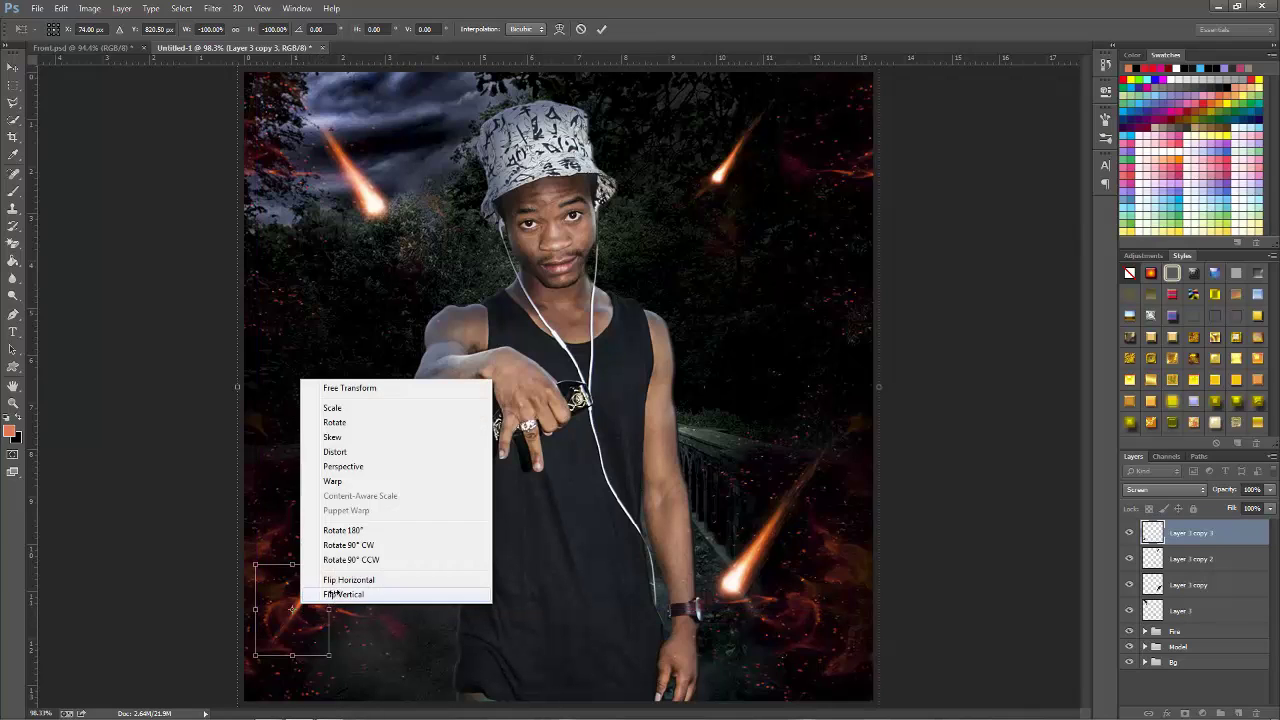
{"action": "left_click", "coordinate": [337, 592]}
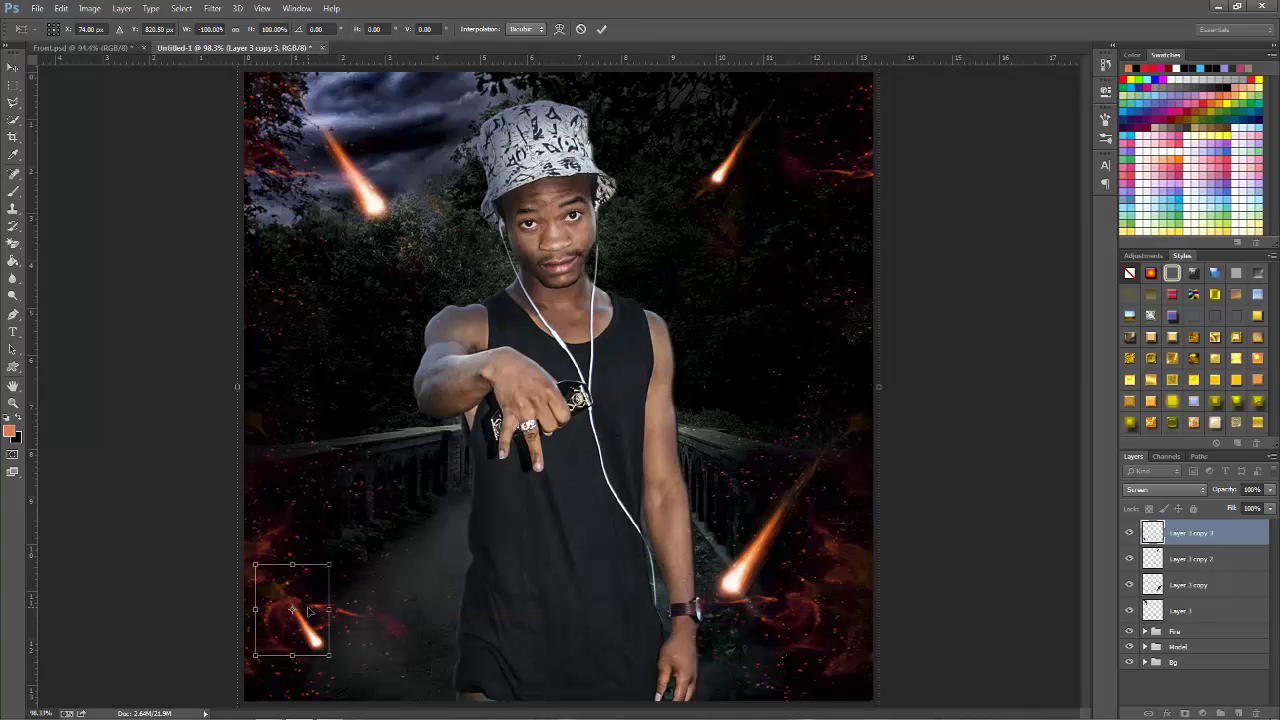
{"action": "key", "text": "Return"}
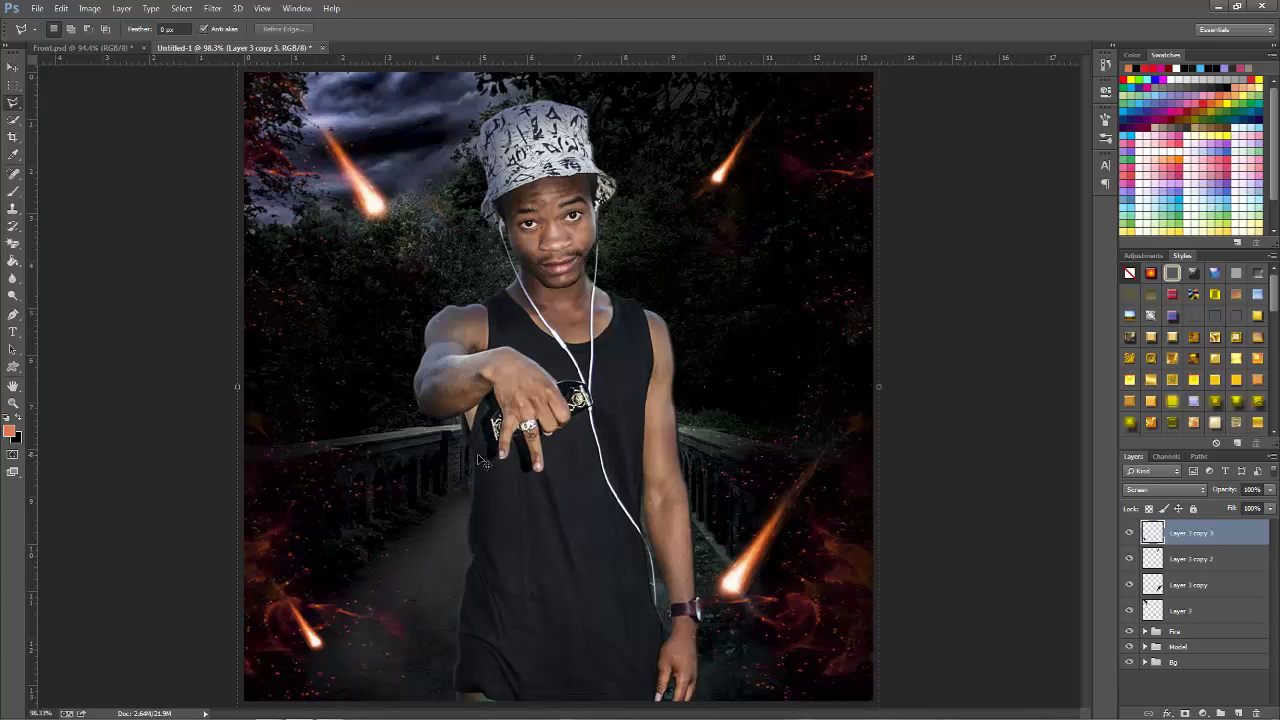
Step: Add a mirrored meteor copy enlarged to about 177% over the left bridge rail
{"action": "key", "text": "ctrl+j"}
{"action": "key", "text": "ctrl+t"}
{"action": "left_click_drag", "start_coordinate": [323, 617], "coordinate": [420, 502]}
{"action": "right_click", "coordinate": [392, 534]}
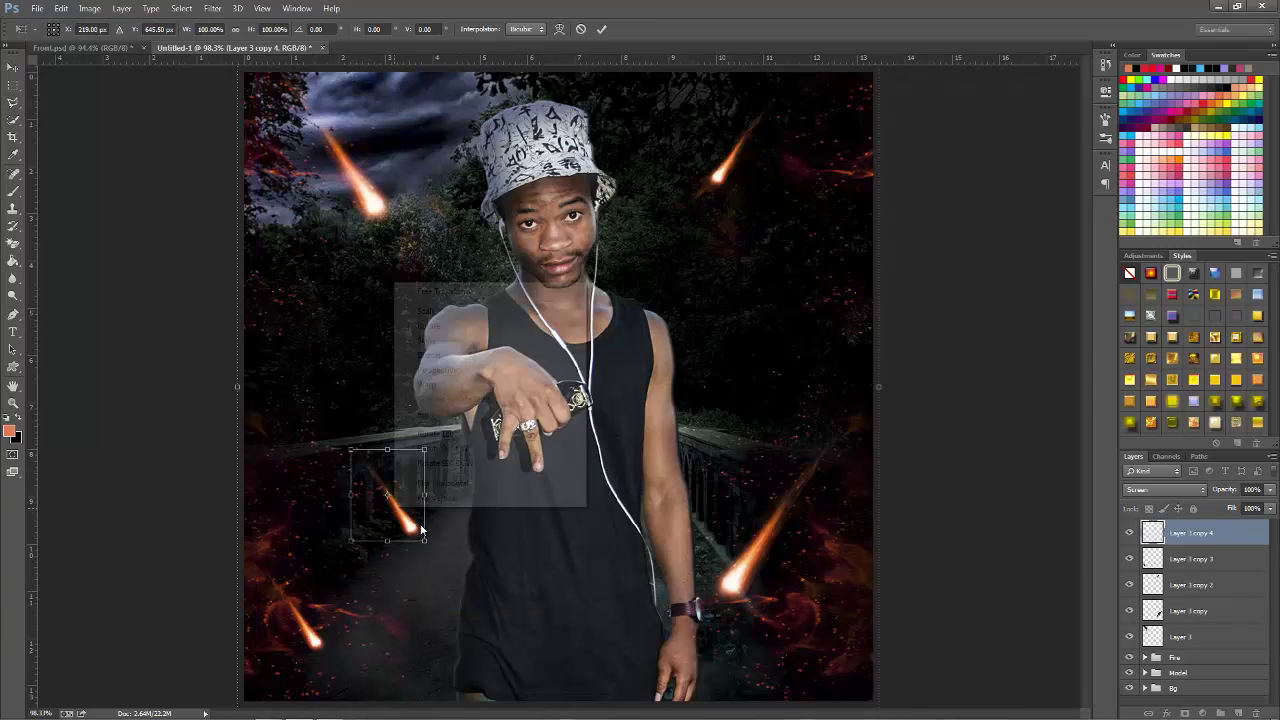
{"action": "left_click", "coordinate": [395, 483]}
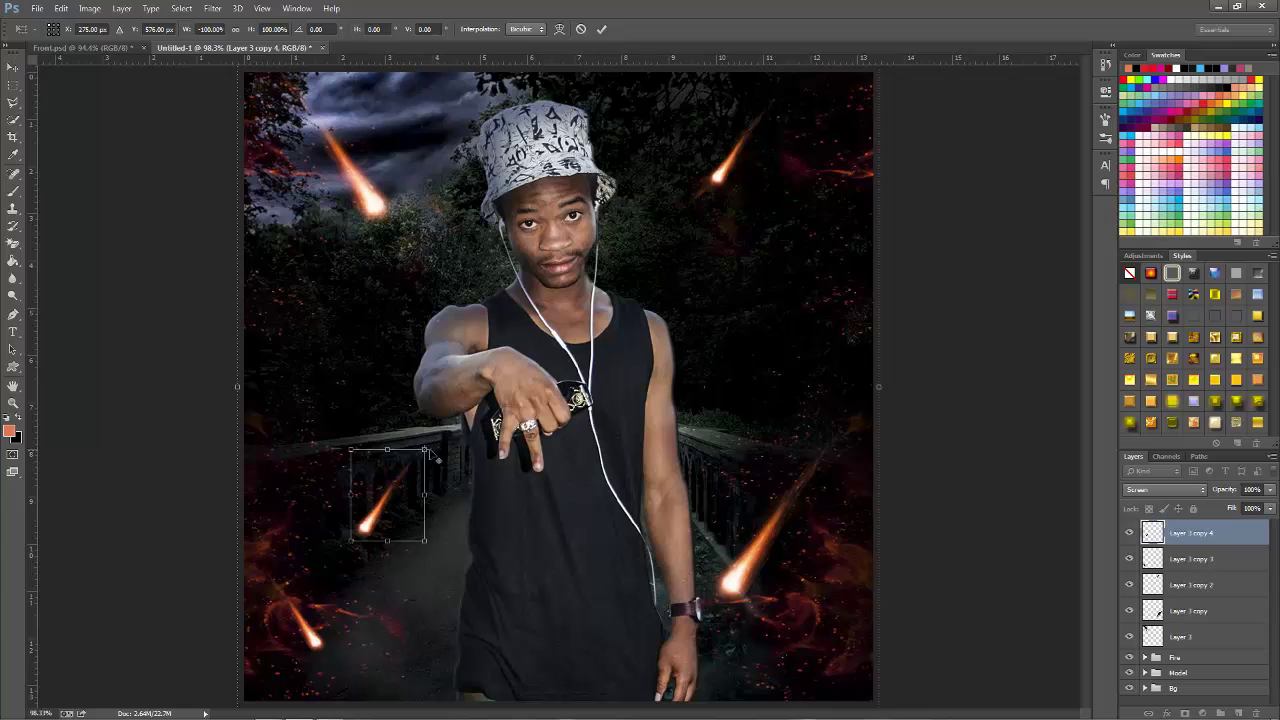
{"action": "left_click_drag", "start_coordinate": [349, 545], "coordinate": [293, 610]}
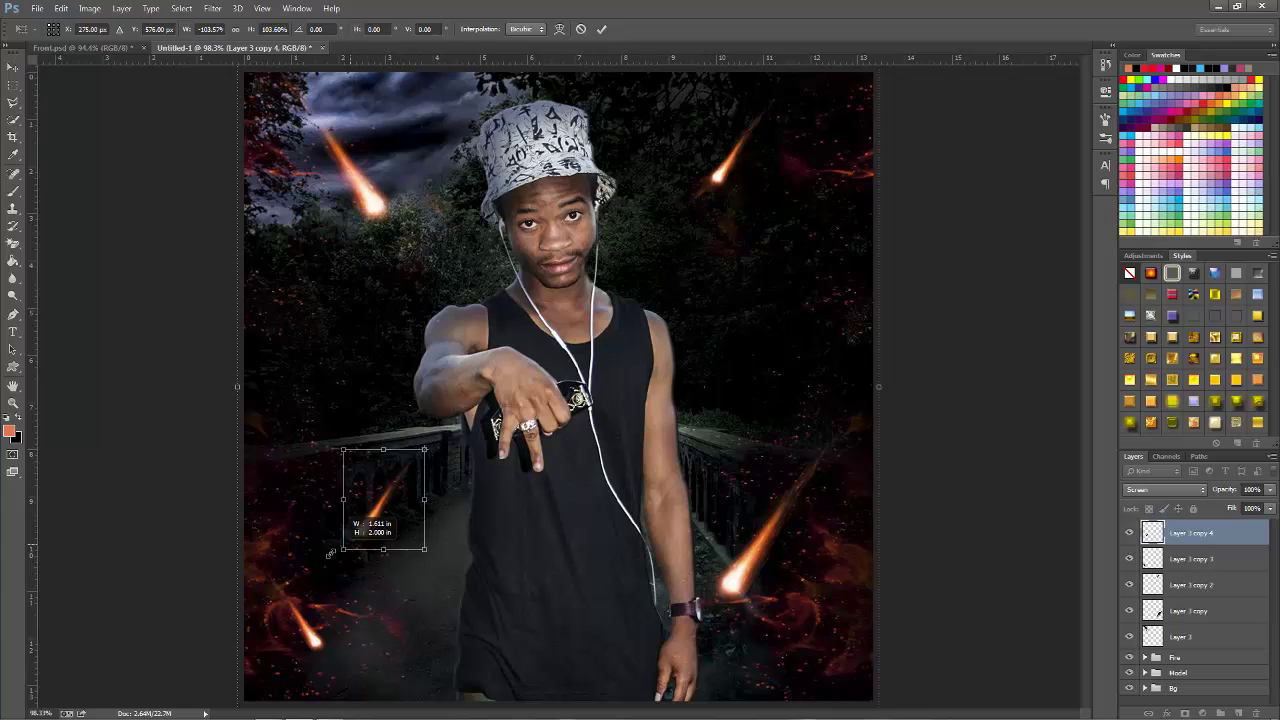
{"action": "left_click_drag", "start_coordinate": [375, 541], "coordinate": [427, 493]}
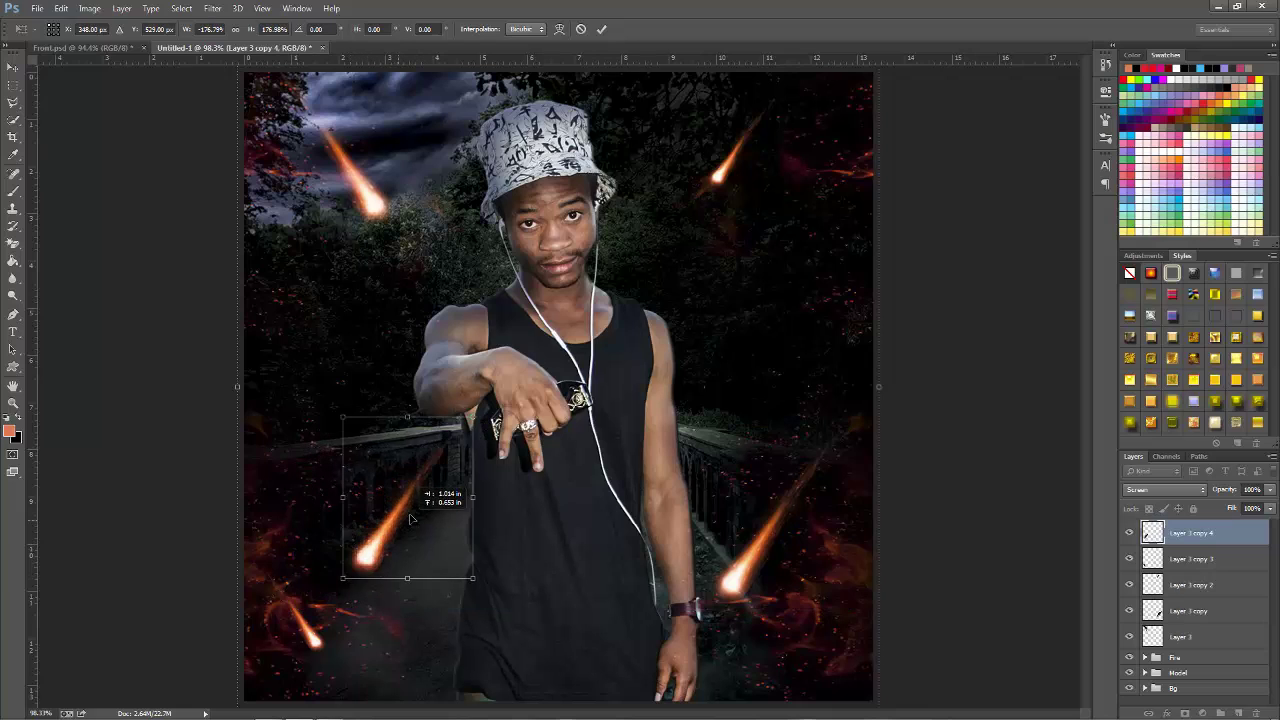
{"action": "key", "text": "Return"}
Step: Compare with the finished Front.psd poster and add a new empty layer on top
{"action": "key", "text": "z"}
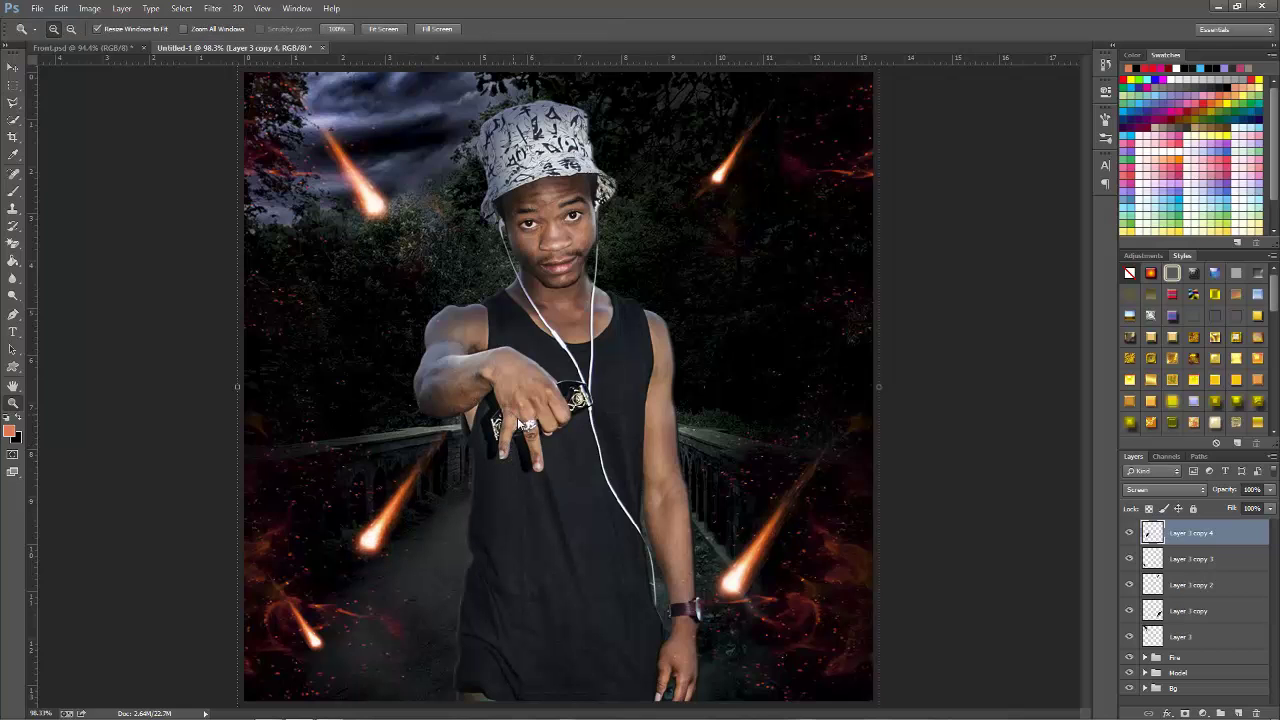
{"action": "left_click", "coordinate": [110, 50]}
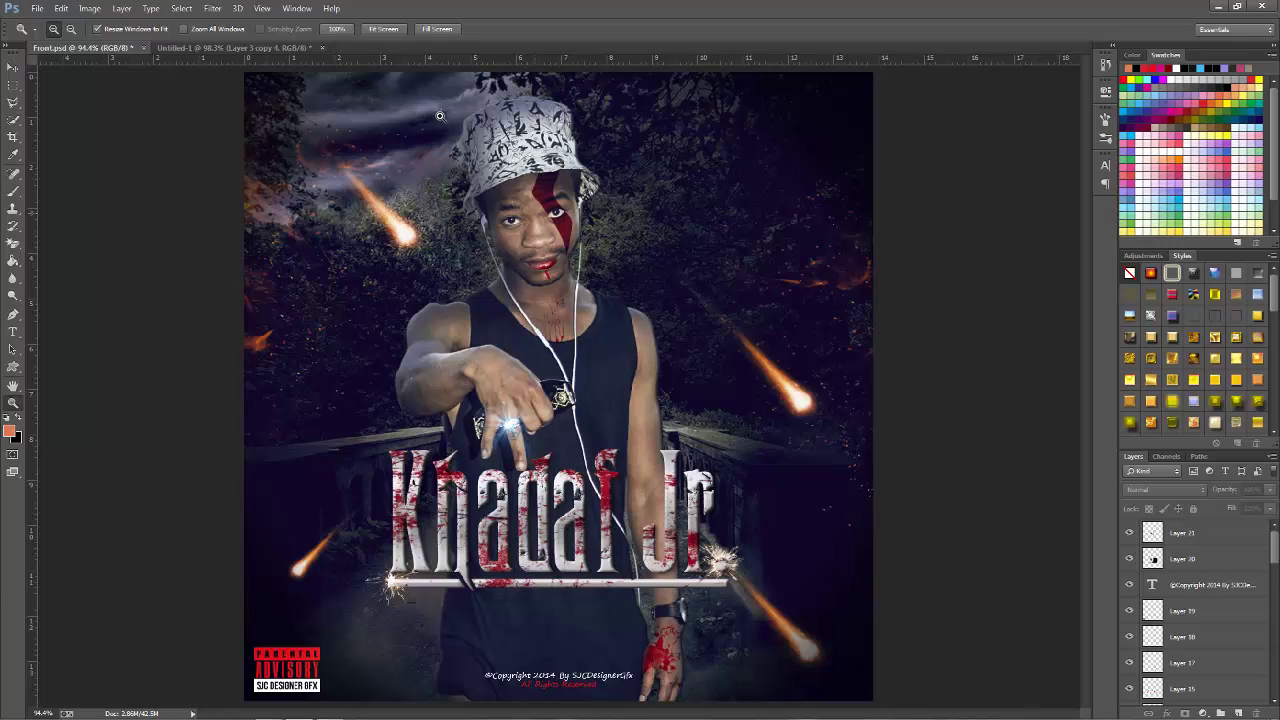
{"action": "left_click", "coordinate": [286, 50]}
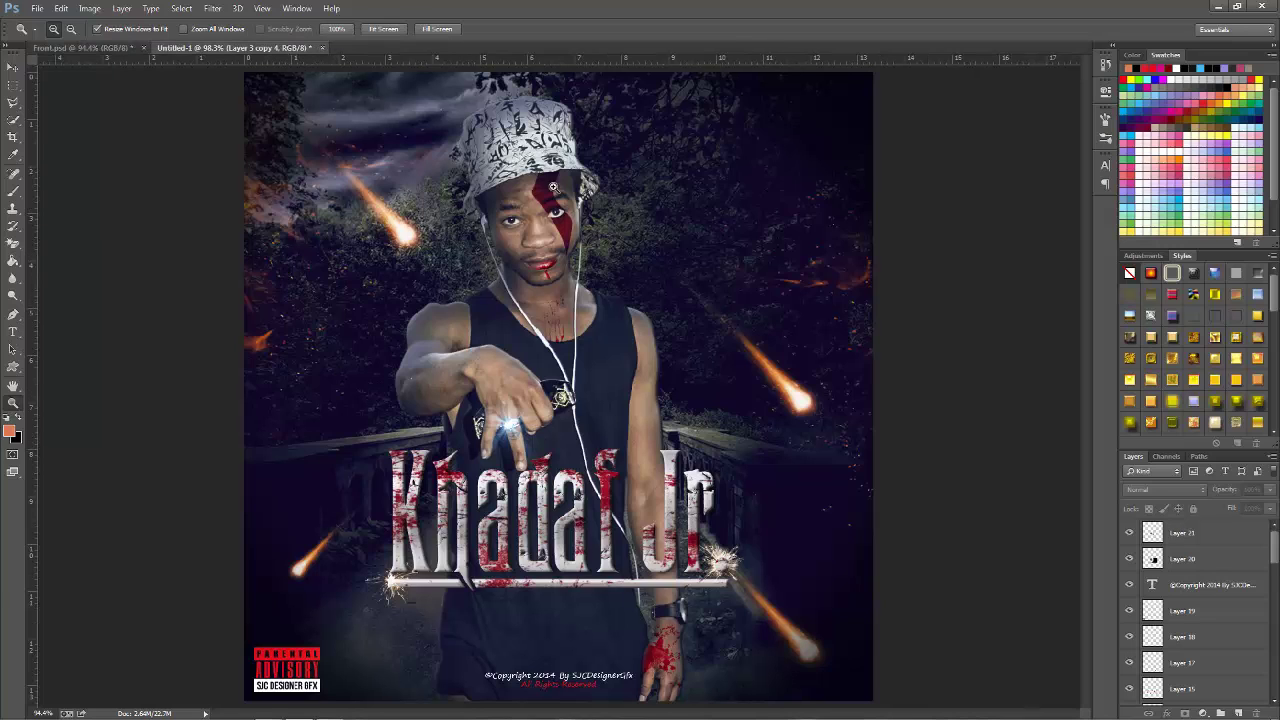
{"action": "left_click", "coordinate": [1237, 711]}
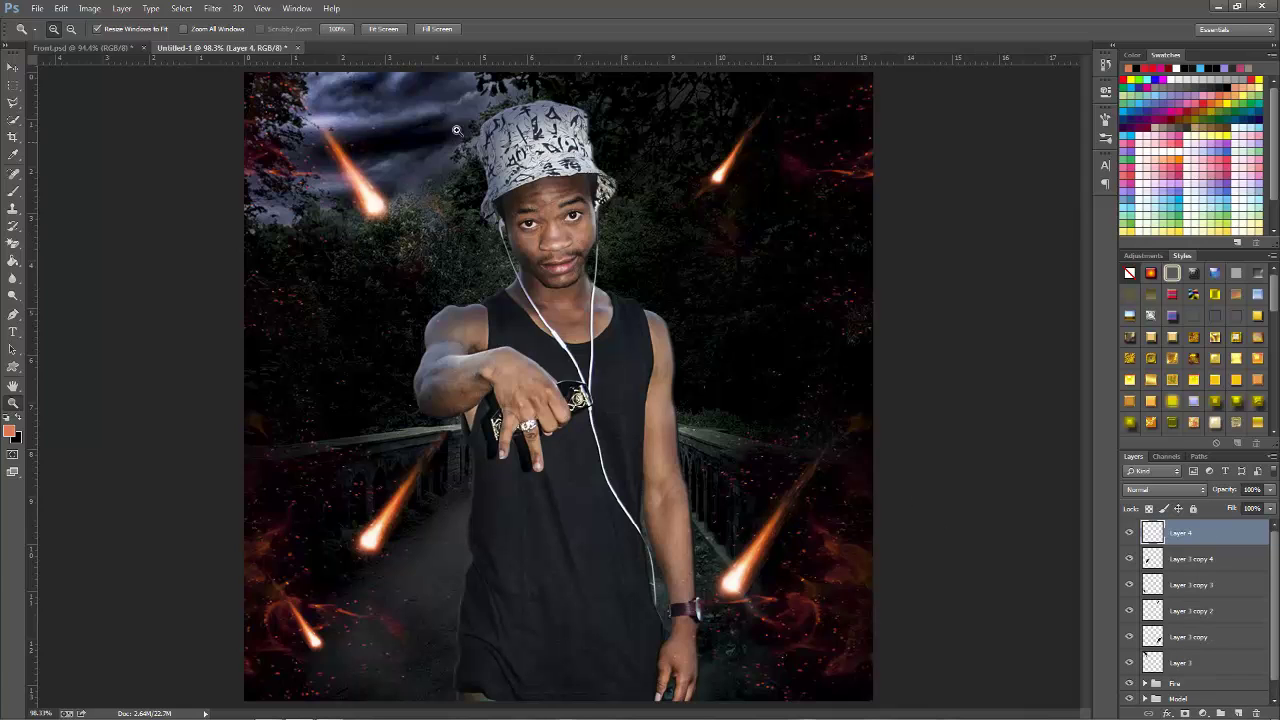
{"action": "left_click_drag", "start_coordinate": [459, 101], "coordinate": [643, 316]}
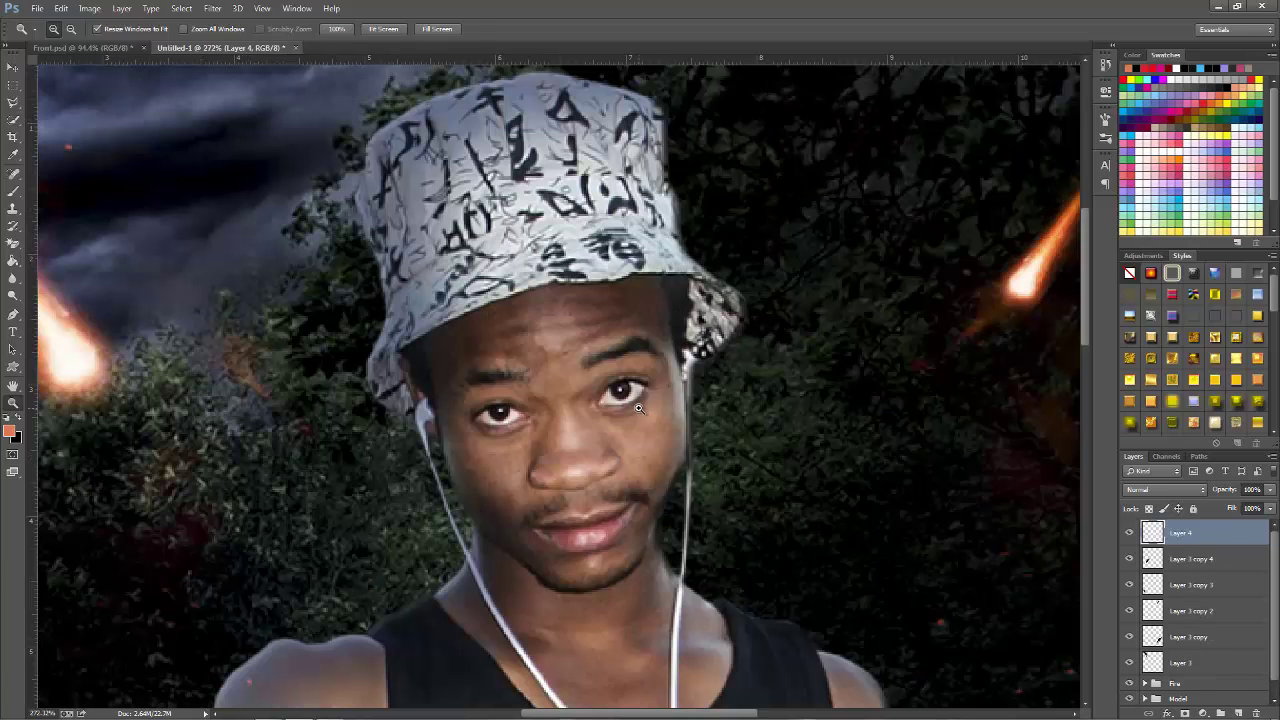
{"action": "key", "text": "p"}
Step: Check the finished cover again and zoom in on the hat and face
{"action": "scroll", "coordinate": [628, 323], "scroll_direction": "down", "scroll_amount": 3}
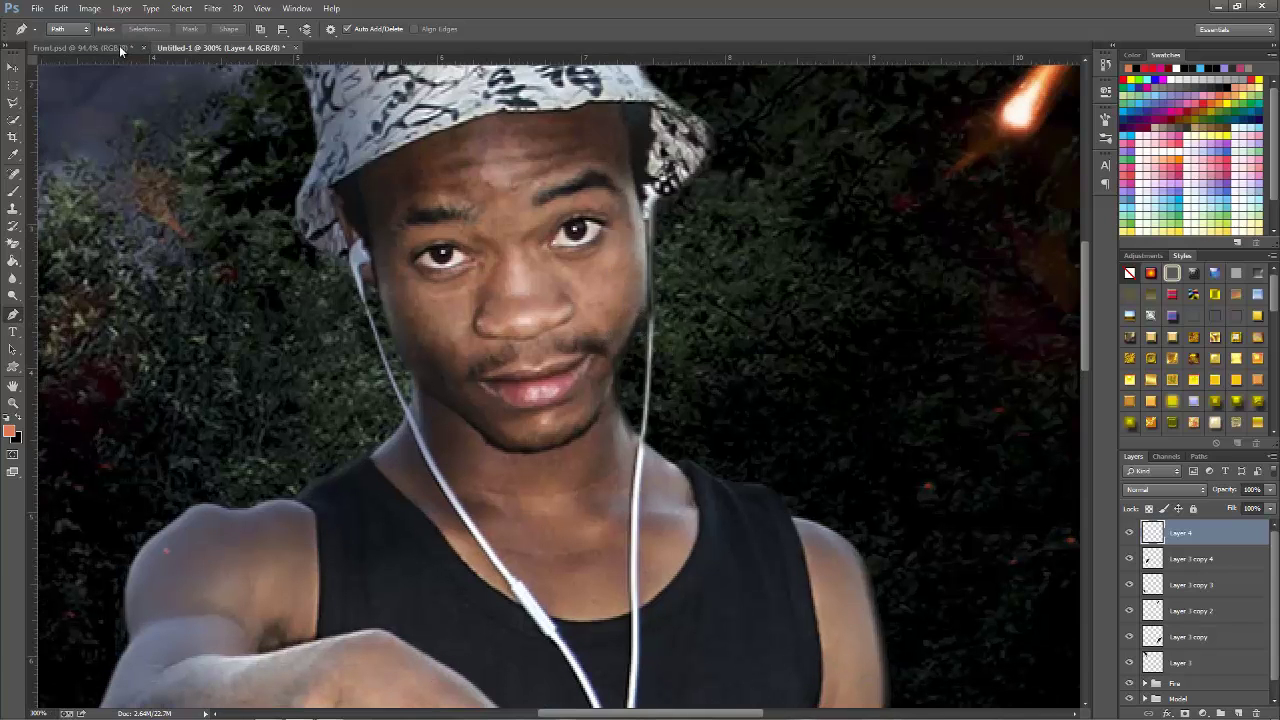
{"action": "left_click", "coordinate": [120, 50]}
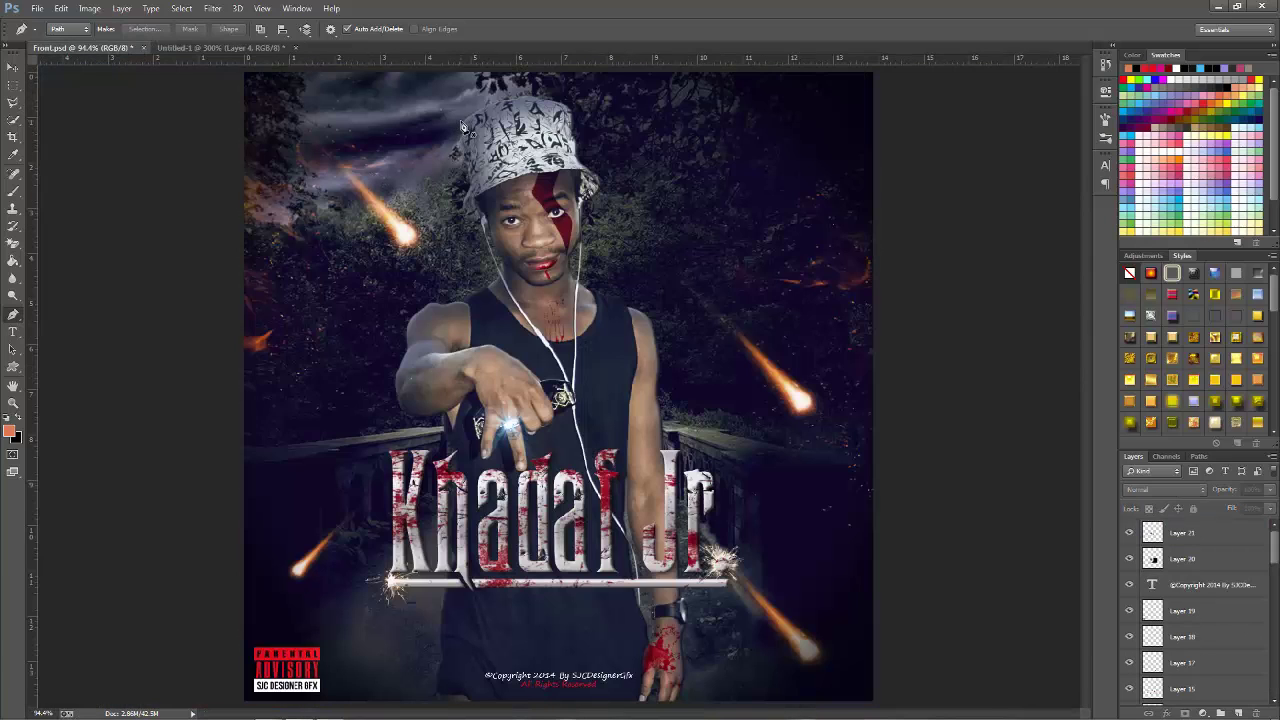
{"action": "key", "text": "z"}
{"action": "left_click_drag", "start_coordinate": [457, 95], "coordinate": [600, 260]}
{"action": "left_click_drag", "start_coordinate": [667, 474], "coordinate": [543, 302]}
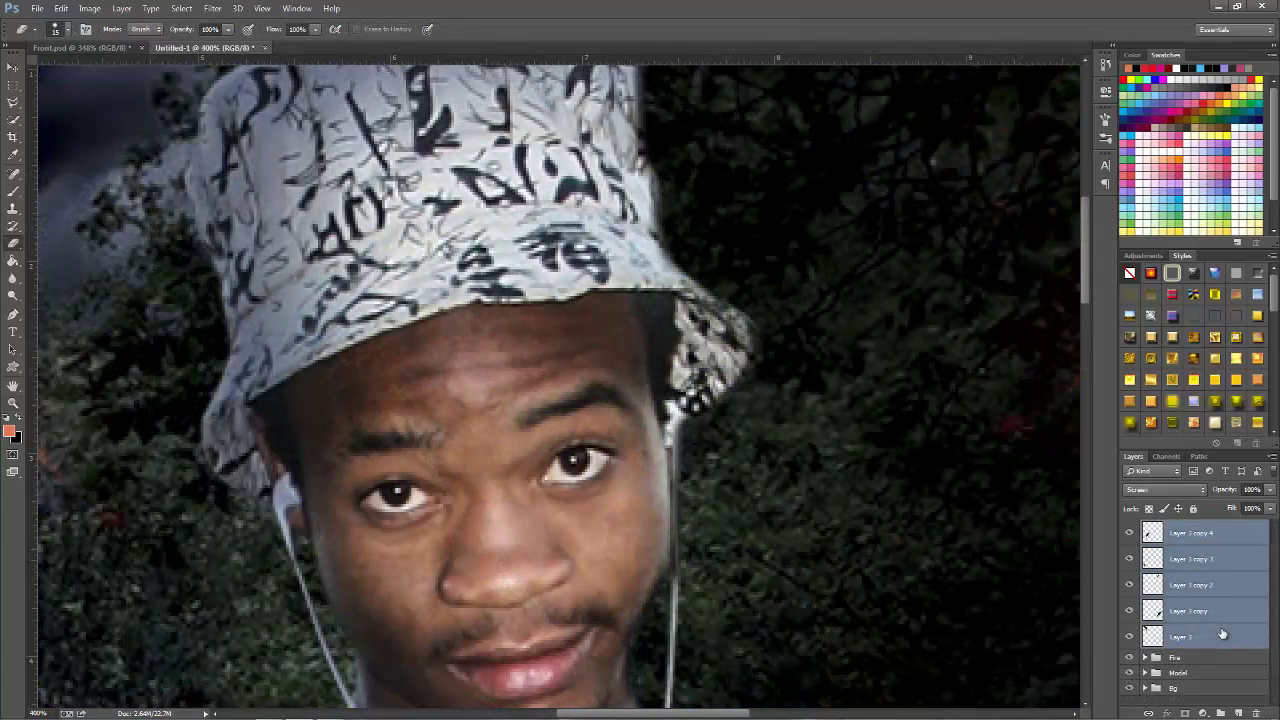
Step: Group the selected loose layers with Ctrl+G and rename the group Fire 2
{"action": "key", "text": "ctrl+g"}
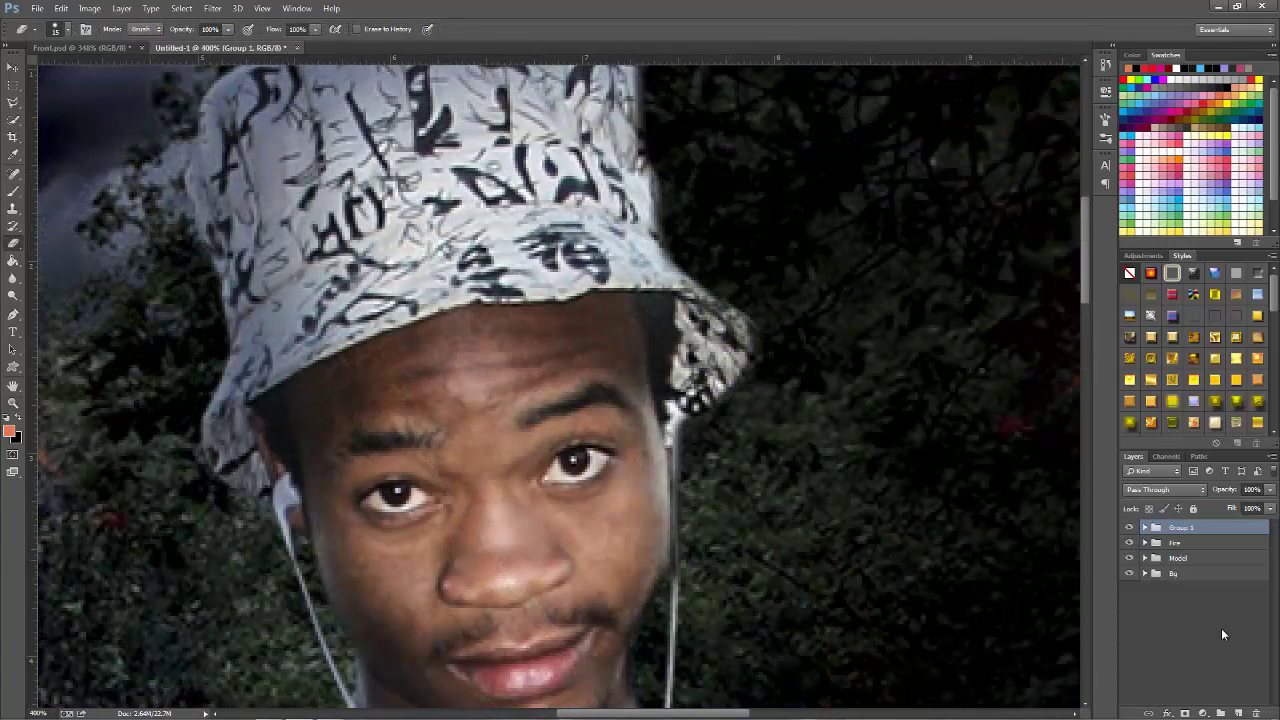
{"action": "double_click", "coordinate": [1181, 527]}
{"action": "type", "text": "Fire 2"}
{"action": "key", "text": "Return"}
{"action": "left_click_drag", "start_coordinate": [568, 545], "coordinate": [533, 333]}
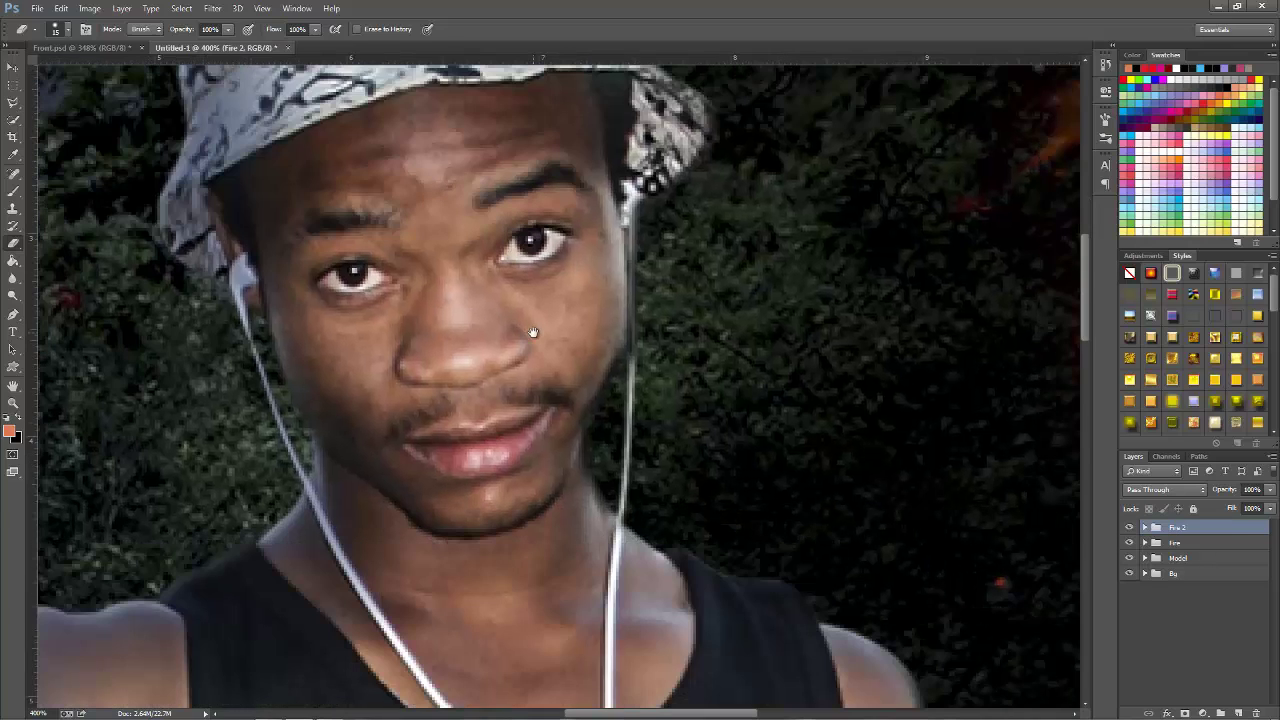
{"action": "key", "text": "p"}
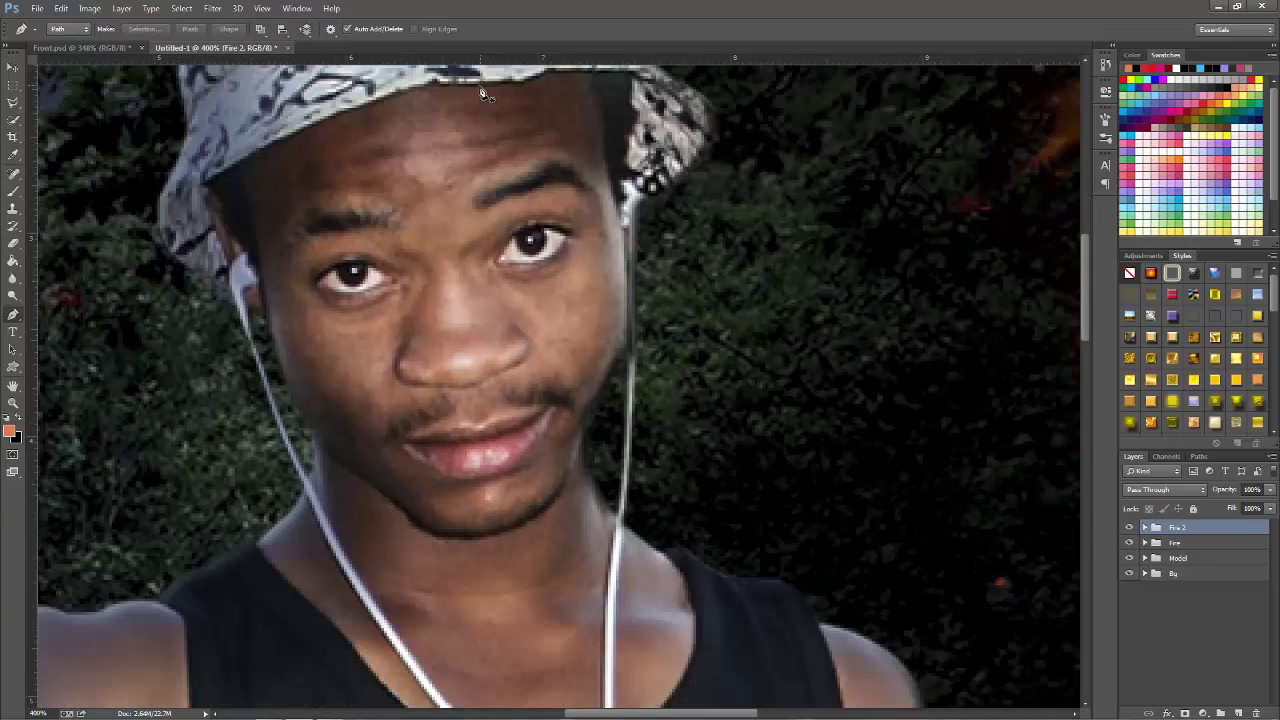
Step: Start the stripe path at the hat brim, run it down to the cheek and back up
{"action": "left_click", "coordinate": [443, 152]}
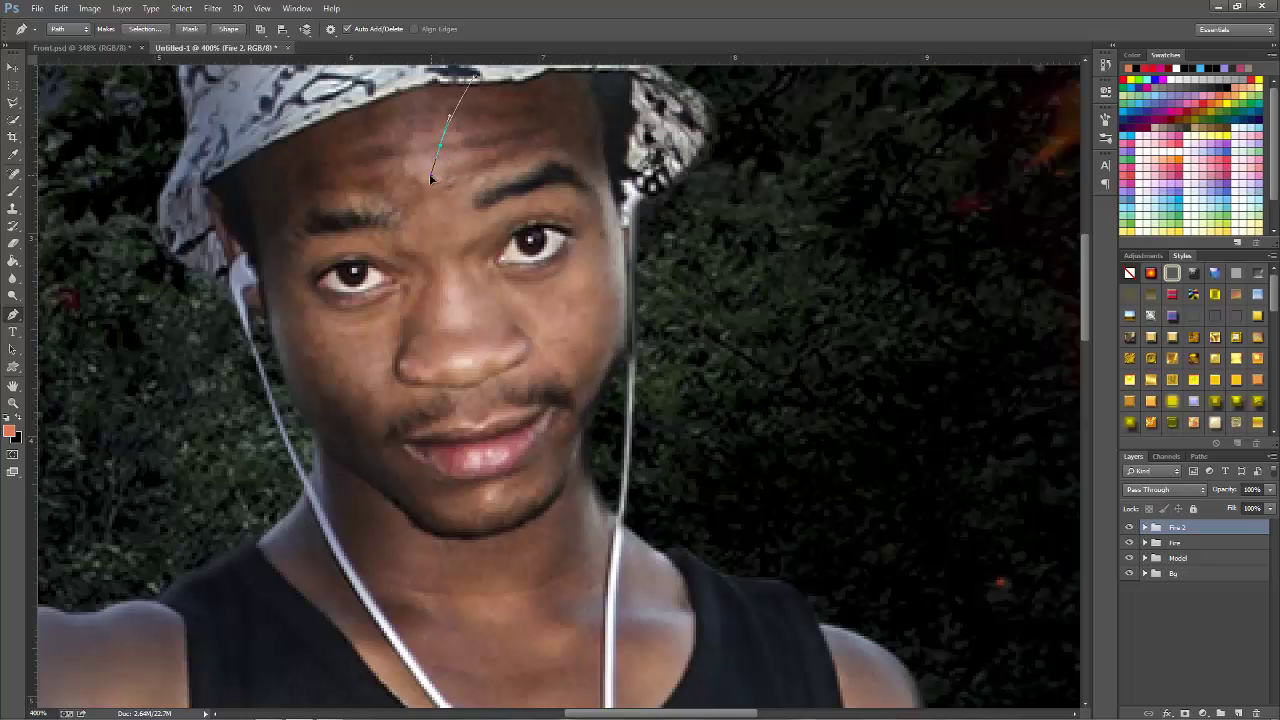
{"action": "left_click_drag", "start_coordinate": [440, 146], "coordinate": [428, 166]}
{"action": "left_click_drag", "start_coordinate": [576, 415], "coordinate": [562, 494]}
{"action": "left_click", "coordinate": [576, 416], "text": "alt"}
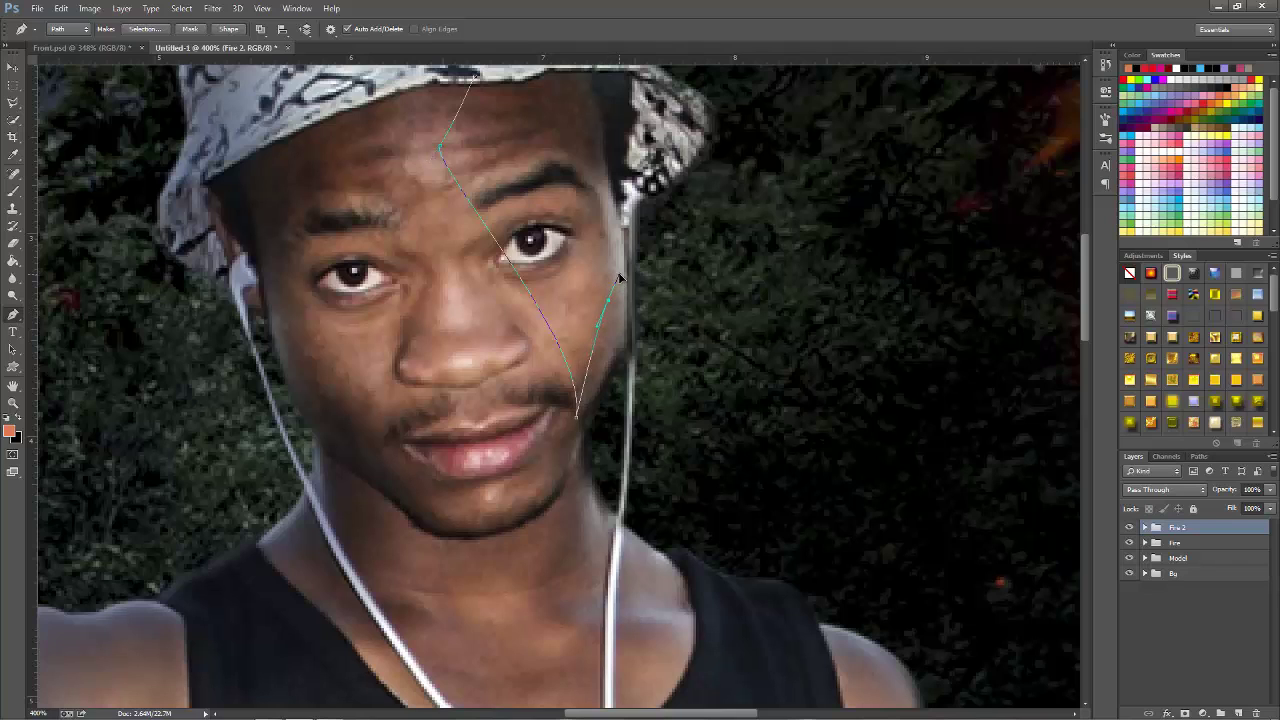
{"action": "left_click", "coordinate": [506, 134]}
{"action": "left_click_drag", "start_coordinate": [506, 134], "coordinate": [498, 106]}
{"action": "left_click_drag", "start_coordinate": [609, 303], "coordinate": [614, 336]}
Step: Check the reference cover, shape the curve near the brow, and close the path at the brim
{"action": "left_click", "coordinate": [132, 50]}
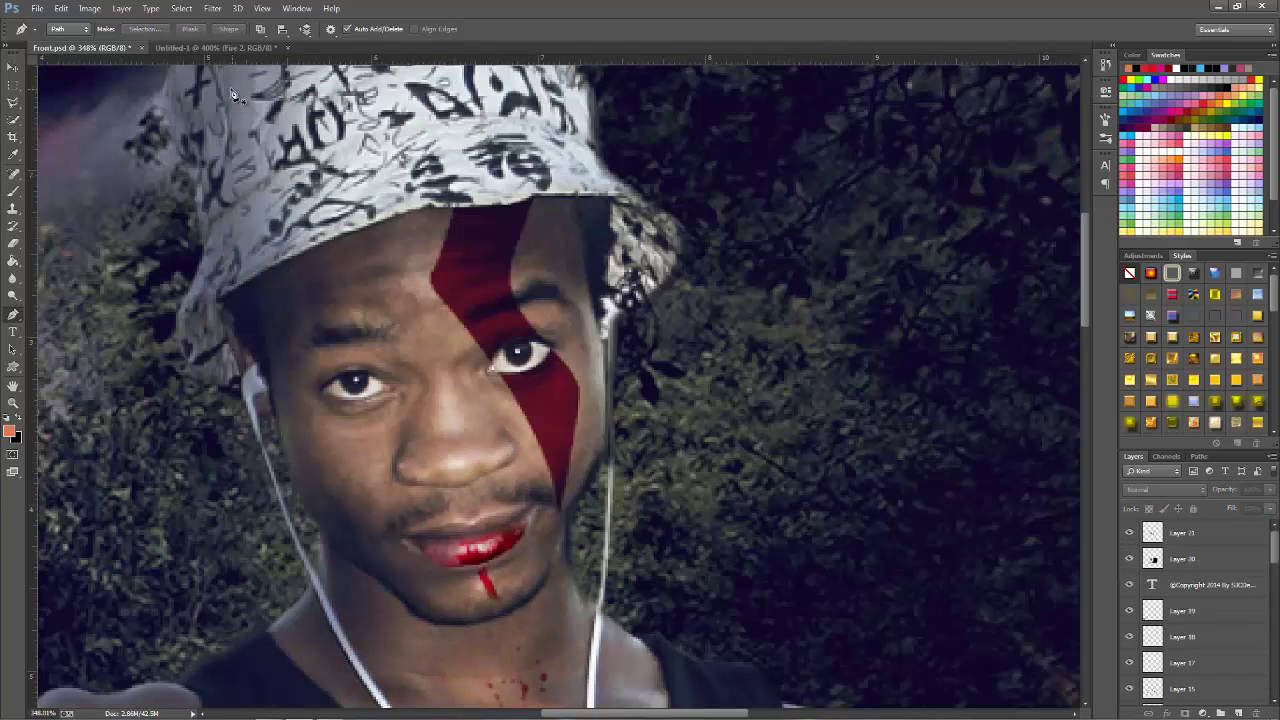
{"action": "left_click", "coordinate": [214, 47]}
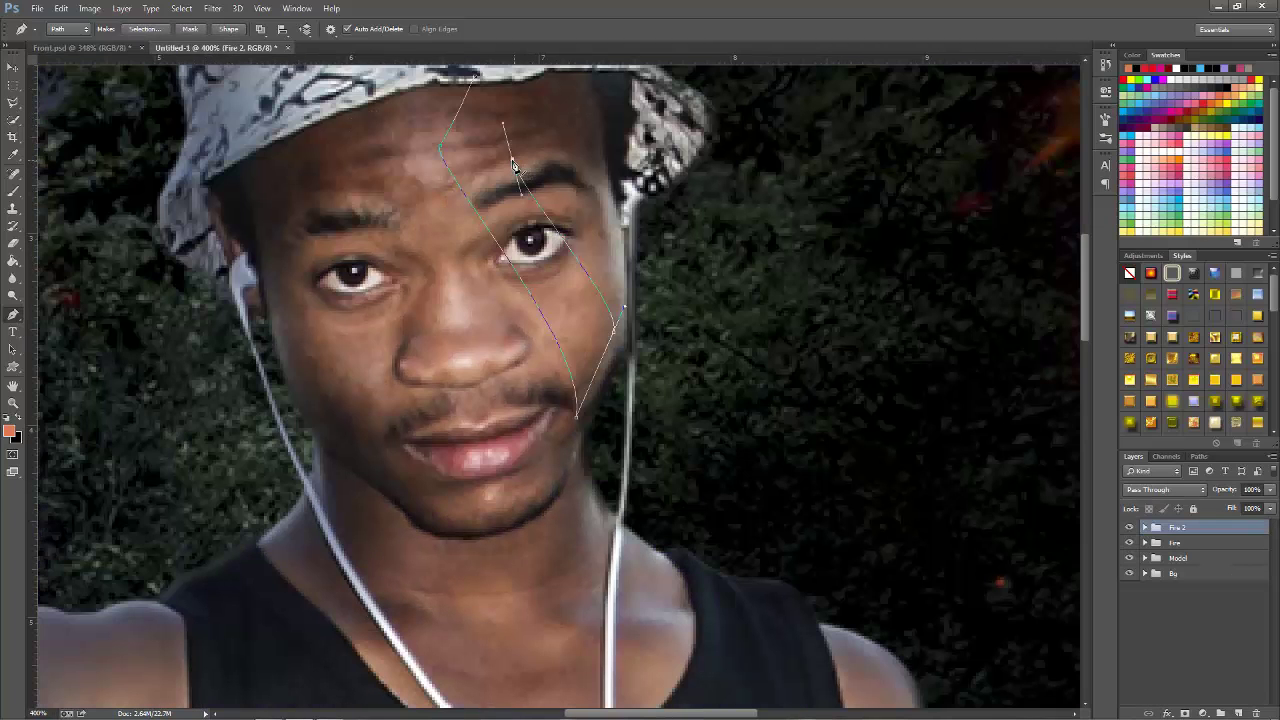
{"action": "left_click_drag", "start_coordinate": [511, 158], "coordinate": [517, 185]}
{"action": "mouse_move", "coordinate": [513, 172]}
{"action": "left_mouse_down"}
{"action": "mouse_move", "coordinate": [528, 140]}
{"action": "mouse_move", "coordinate": [539, 234]}
{"action": "left_mouse_up"}
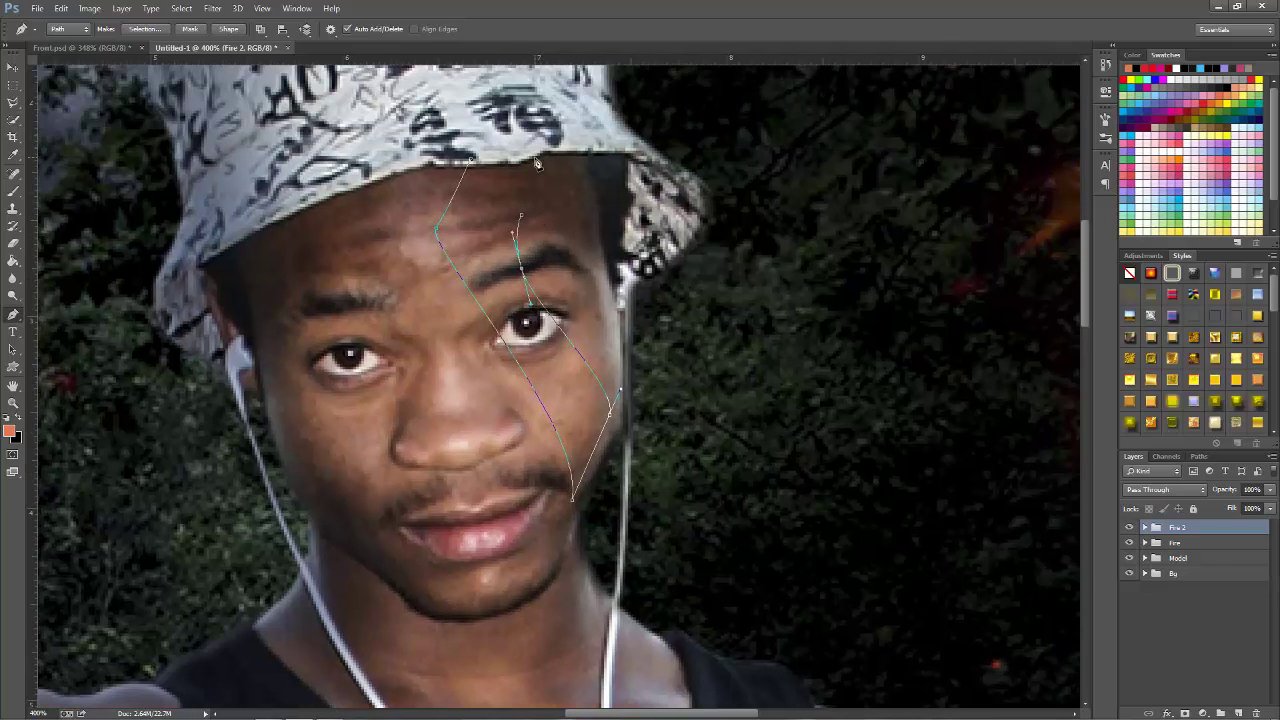
{"action": "left_click_drag", "start_coordinate": [537, 163], "coordinate": [532, 165]}
{"action": "left_click", "coordinate": [472, 161]}
Step: Set the foreground colour to dark red
{"action": "right_click", "coordinate": [481, 201]}
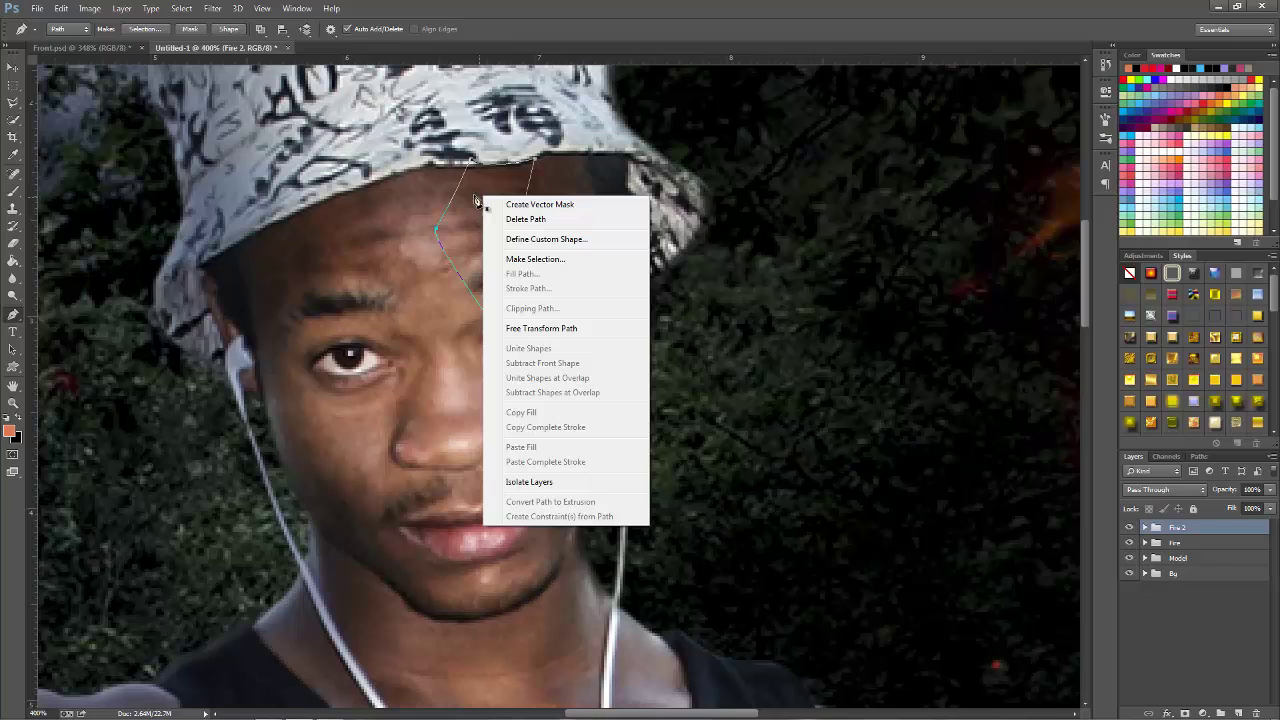
{"action": "left_click", "coordinate": [995, 172]}
{"action": "left_click", "coordinate": [1176, 66]}
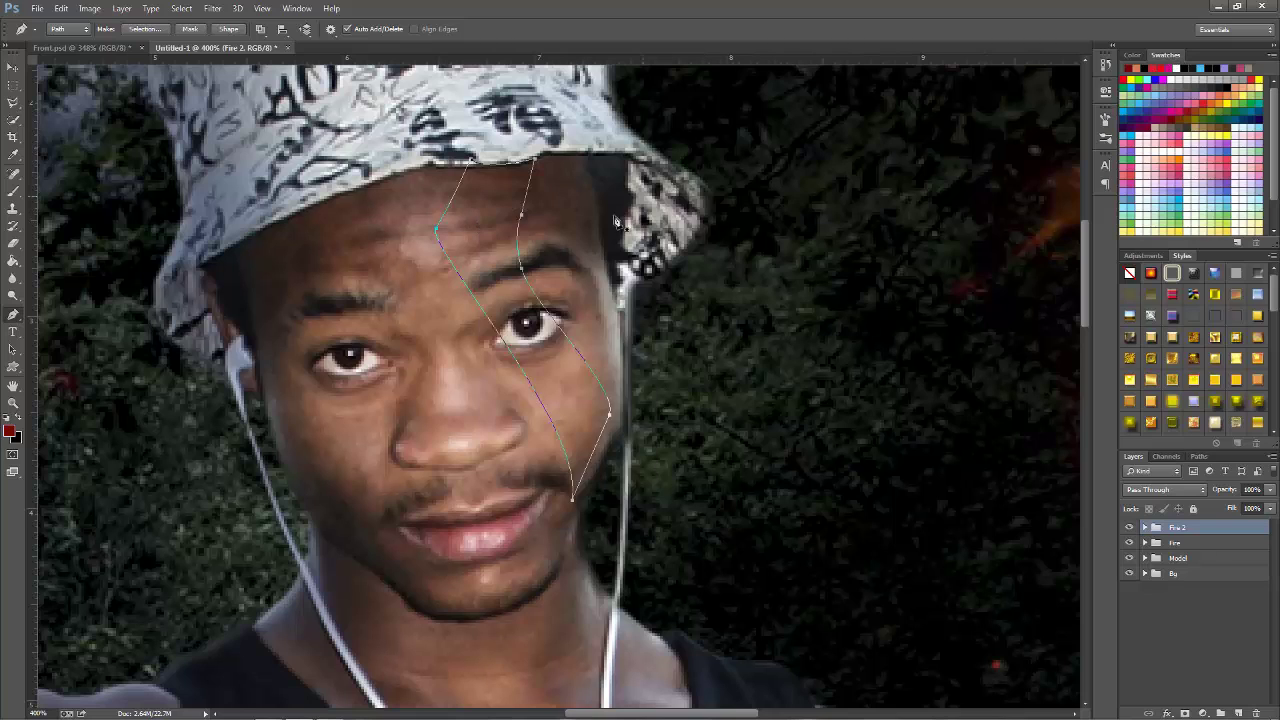
{"action": "right_click", "coordinate": [479, 261]}
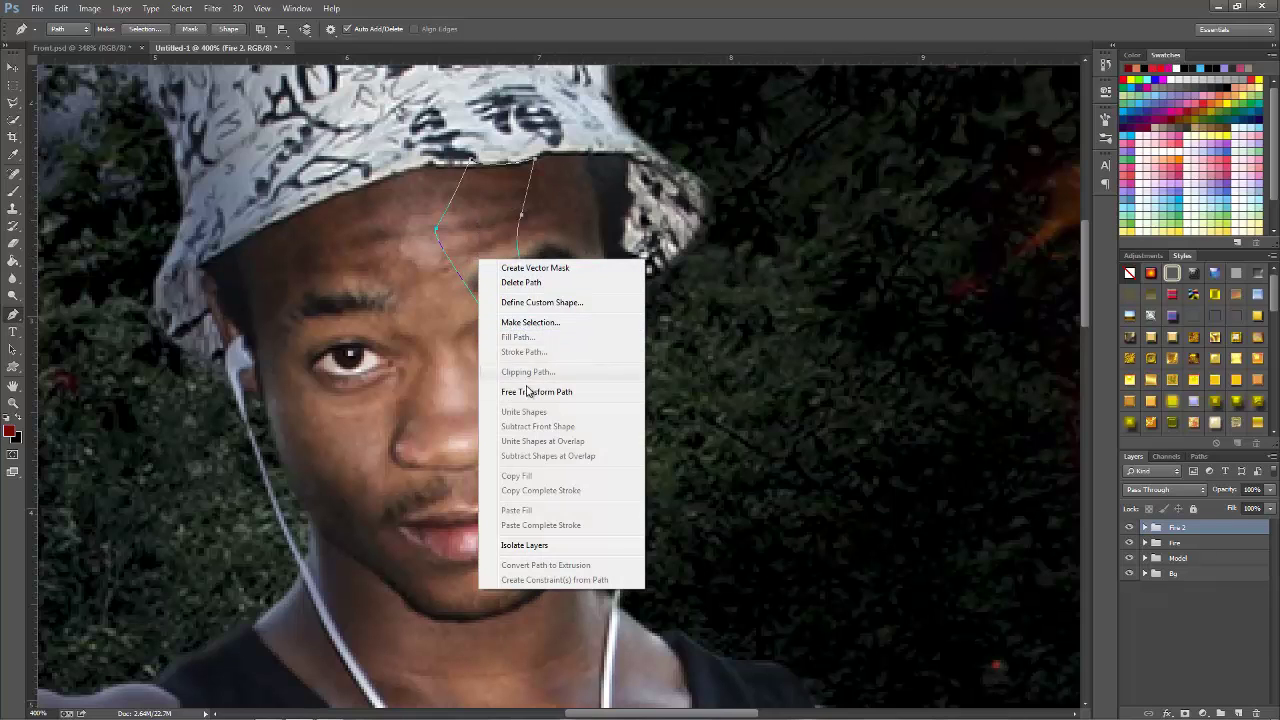
{"action": "left_click", "coordinate": [503, 219]}
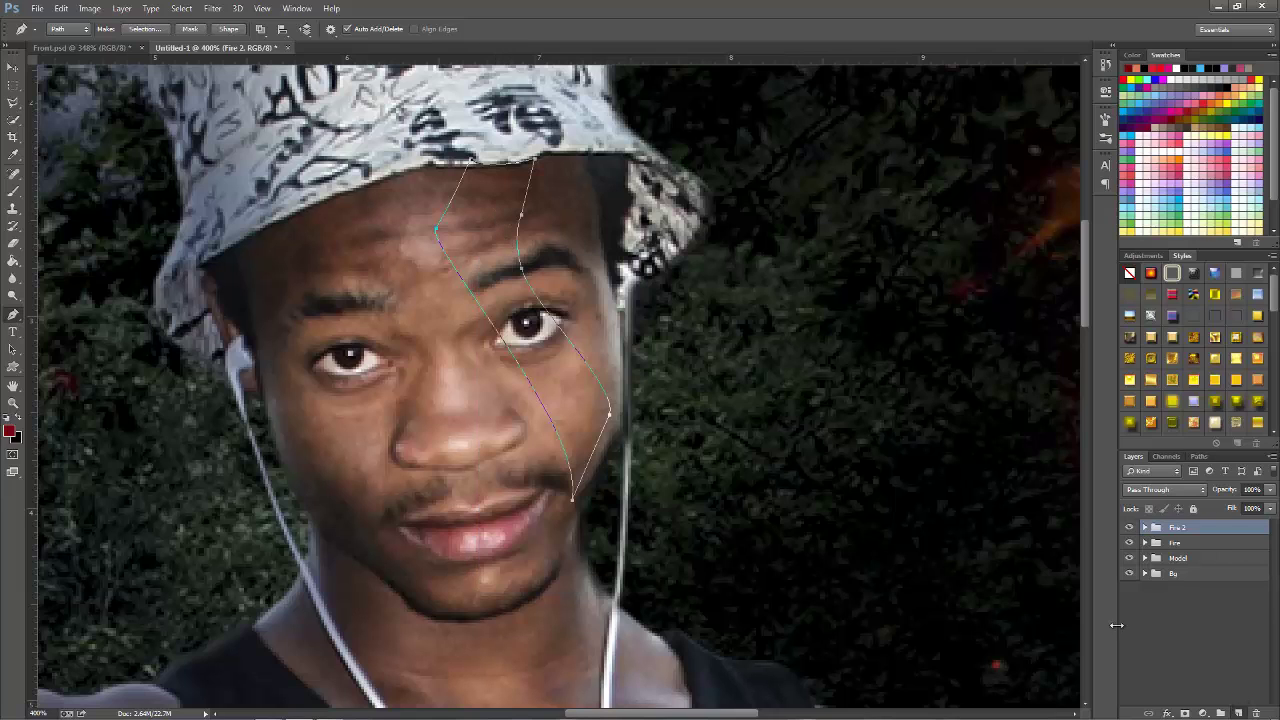
Step: Fill the stripe path with dark red on a new empty layer and hide the path
{"action": "left_click", "coordinate": [1236, 710]}
{"action": "right_click", "coordinate": [511, 280]}
{"action": "left_click", "coordinate": [554, 357]}
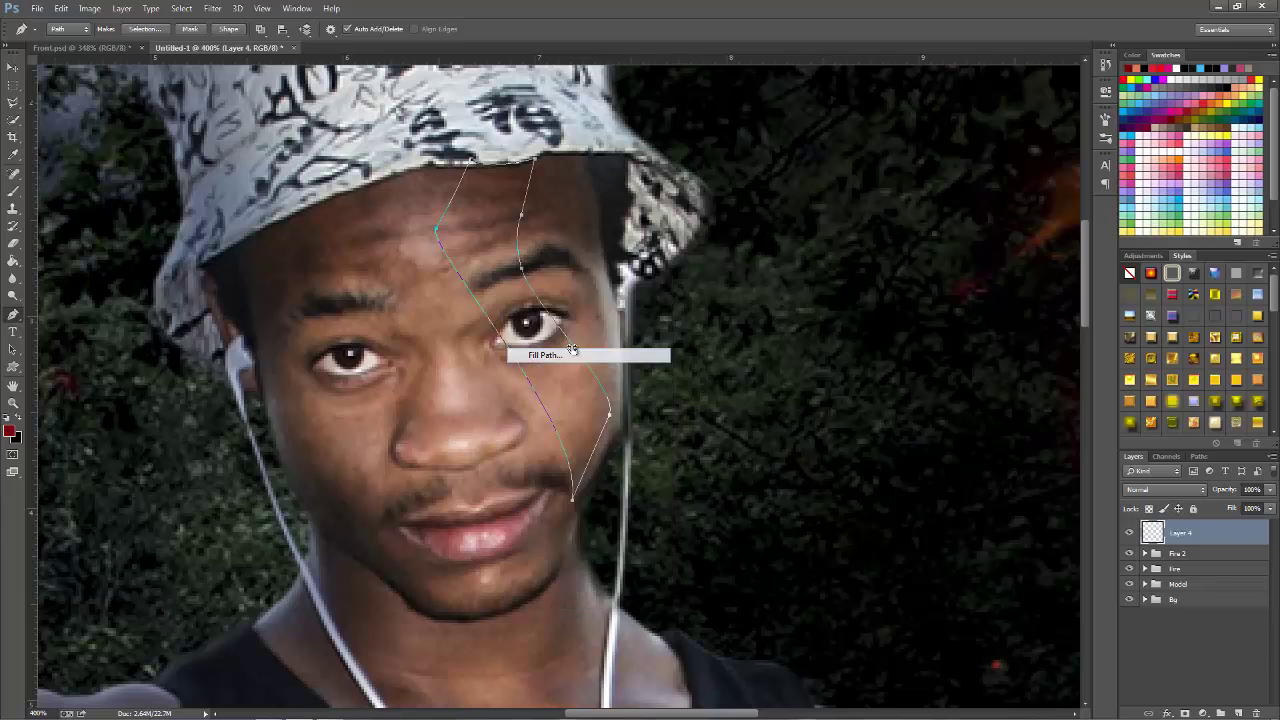
{"action": "left_click", "coordinate": [729, 192]}
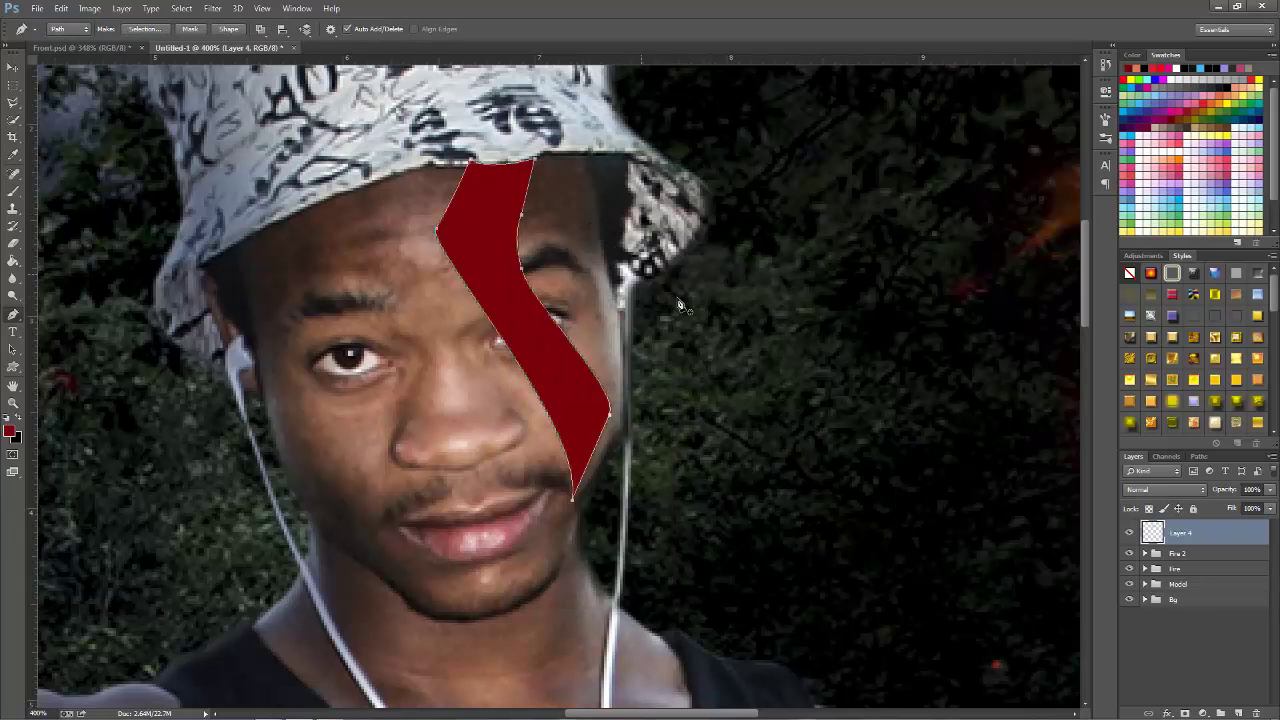
{"action": "key", "text": "Return"}
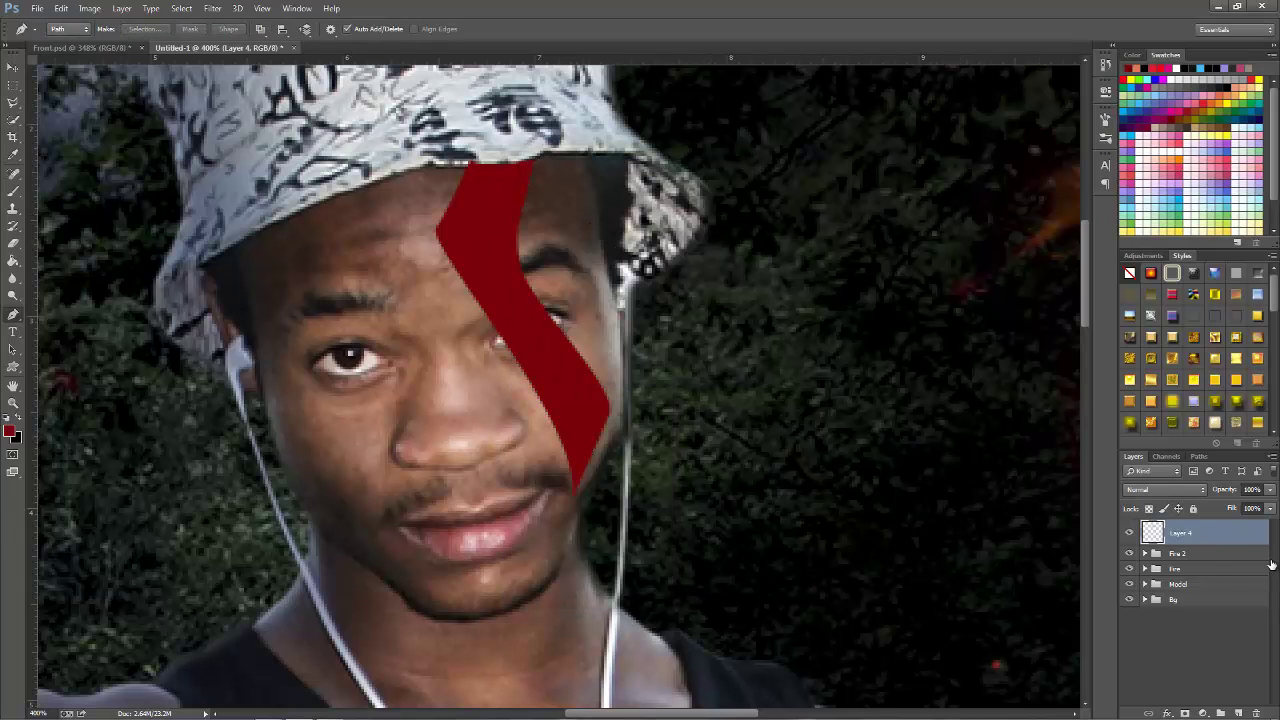
Step: Set the red stripe to Multiply and widen it to about 112%
{"action": "left_click", "coordinate": [1170, 490]}
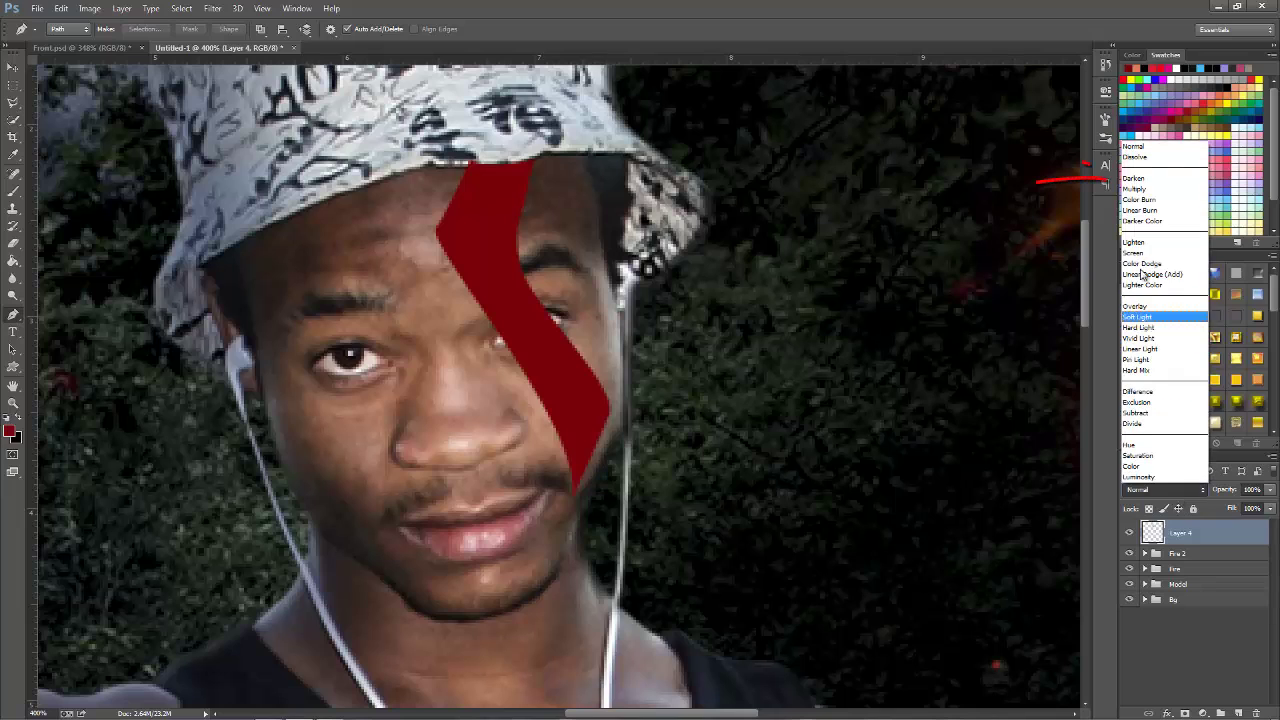
{"action": "left_click", "coordinate": [1170, 180]}
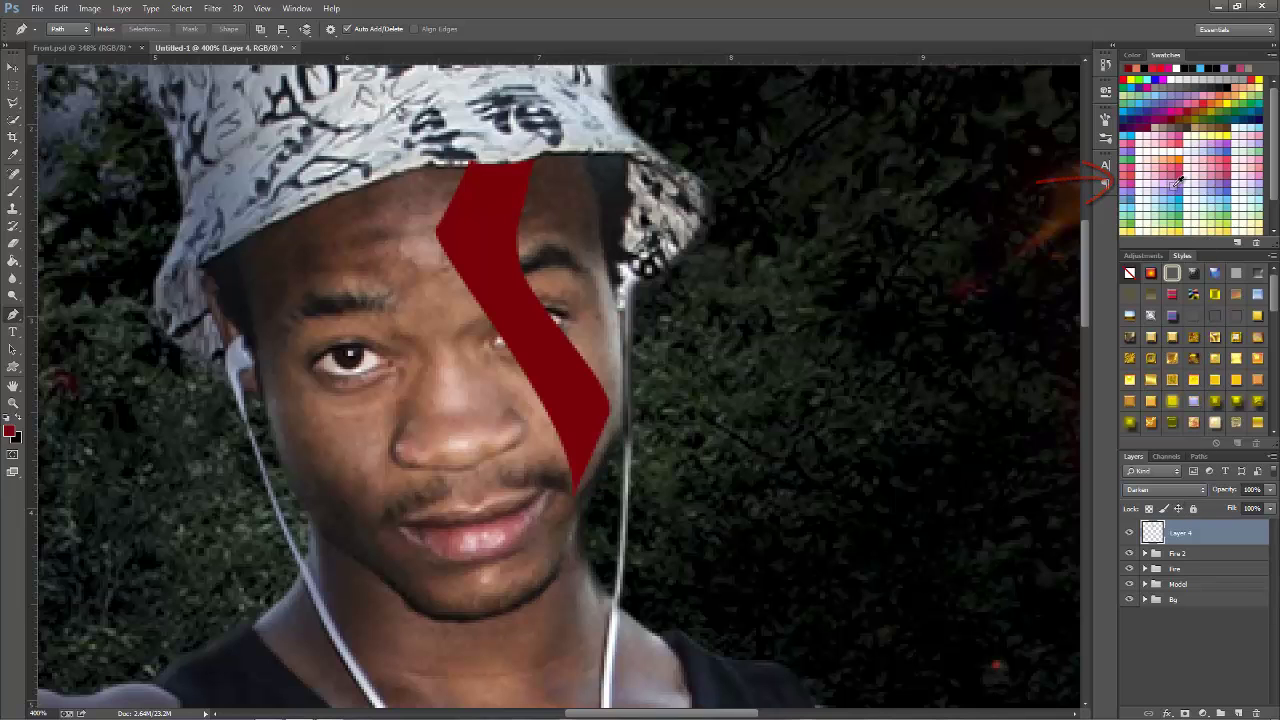
{"action": "left_click", "coordinate": [1166, 490]}
{"action": "left_click", "coordinate": [1170, 192]}
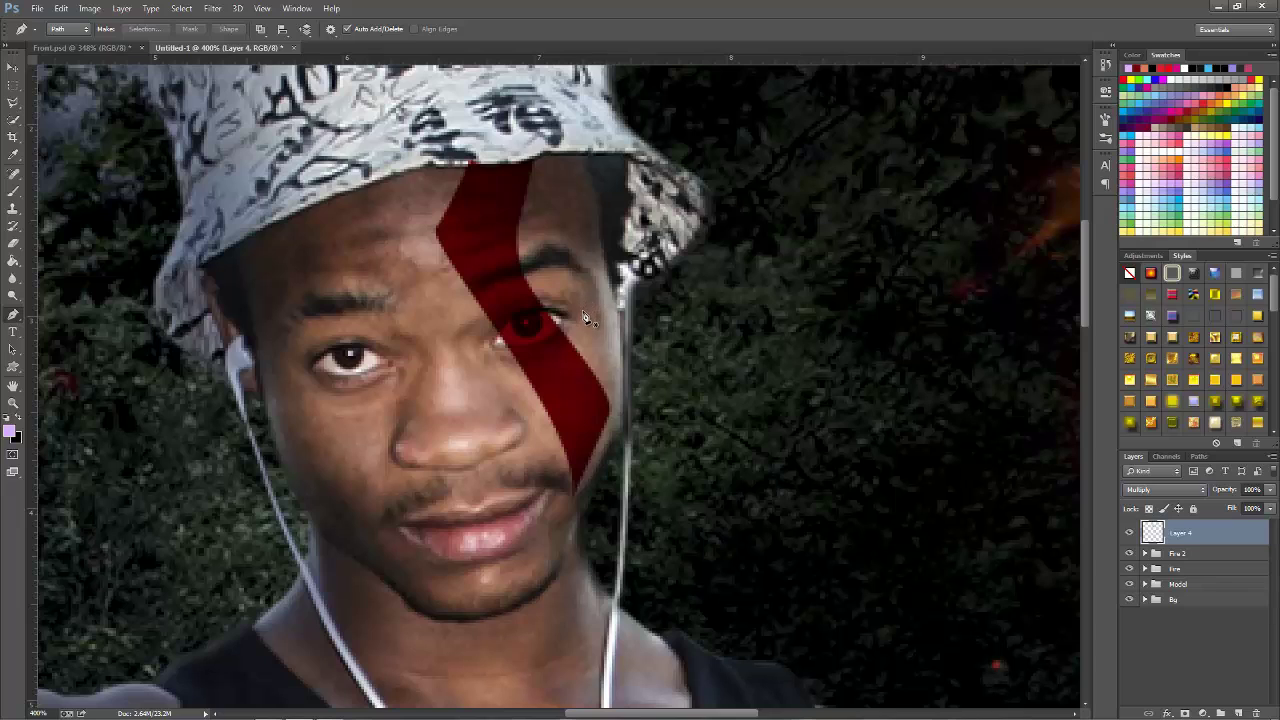
{"action": "key", "text": "ctrl+t"}
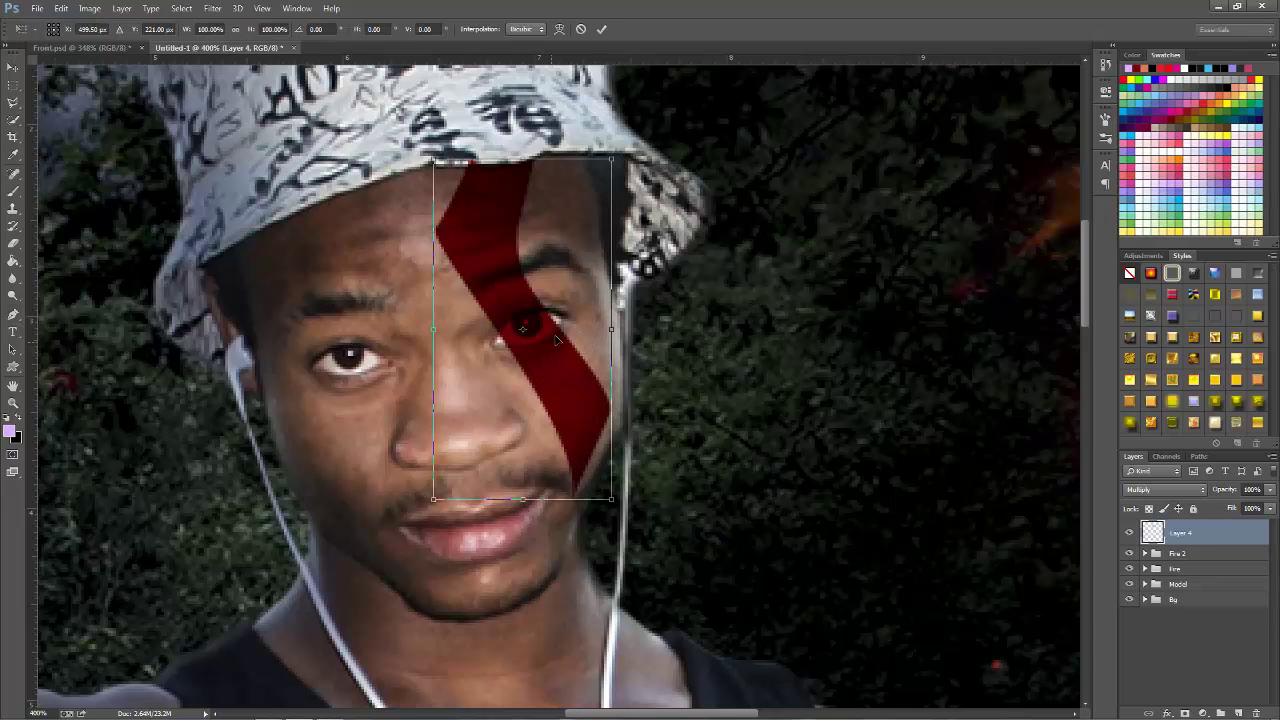
{"action": "left_click_drag", "start_coordinate": [610, 328], "coordinate": [620, 328]}
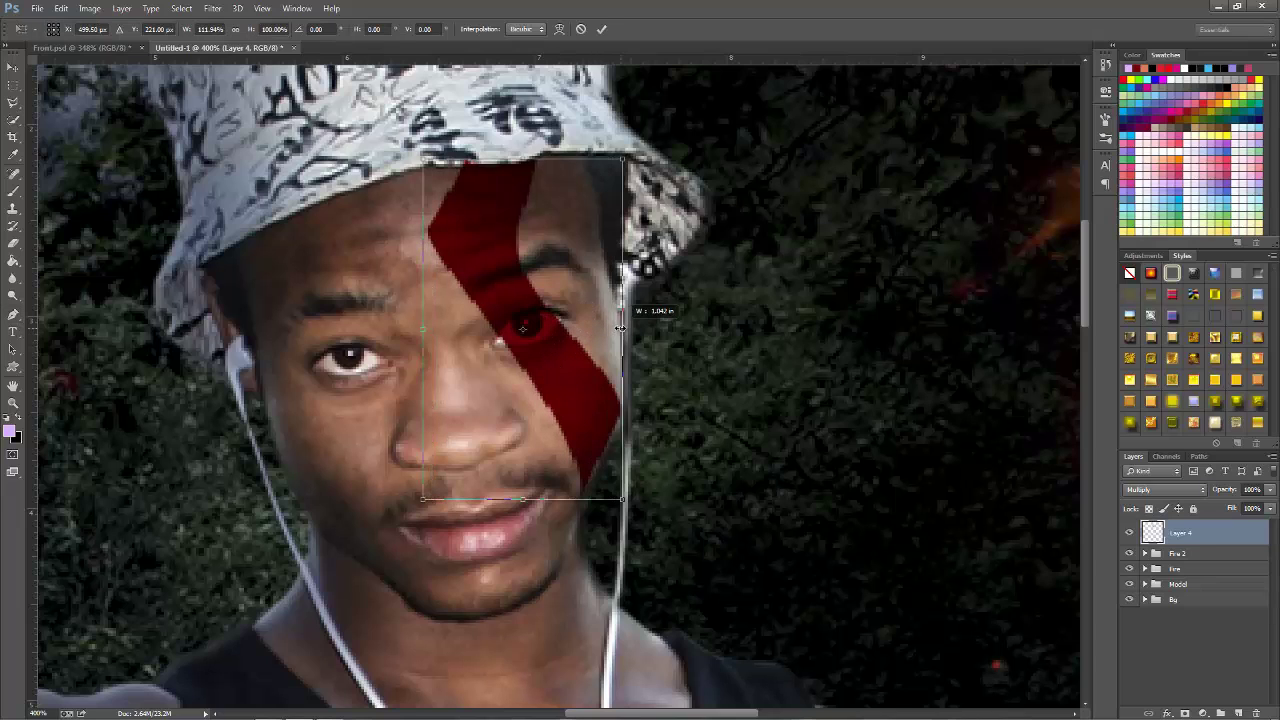
{"action": "key", "text": "Left"}
{"action": "key", "text": "Left"}
{"action": "key", "text": "Left"}
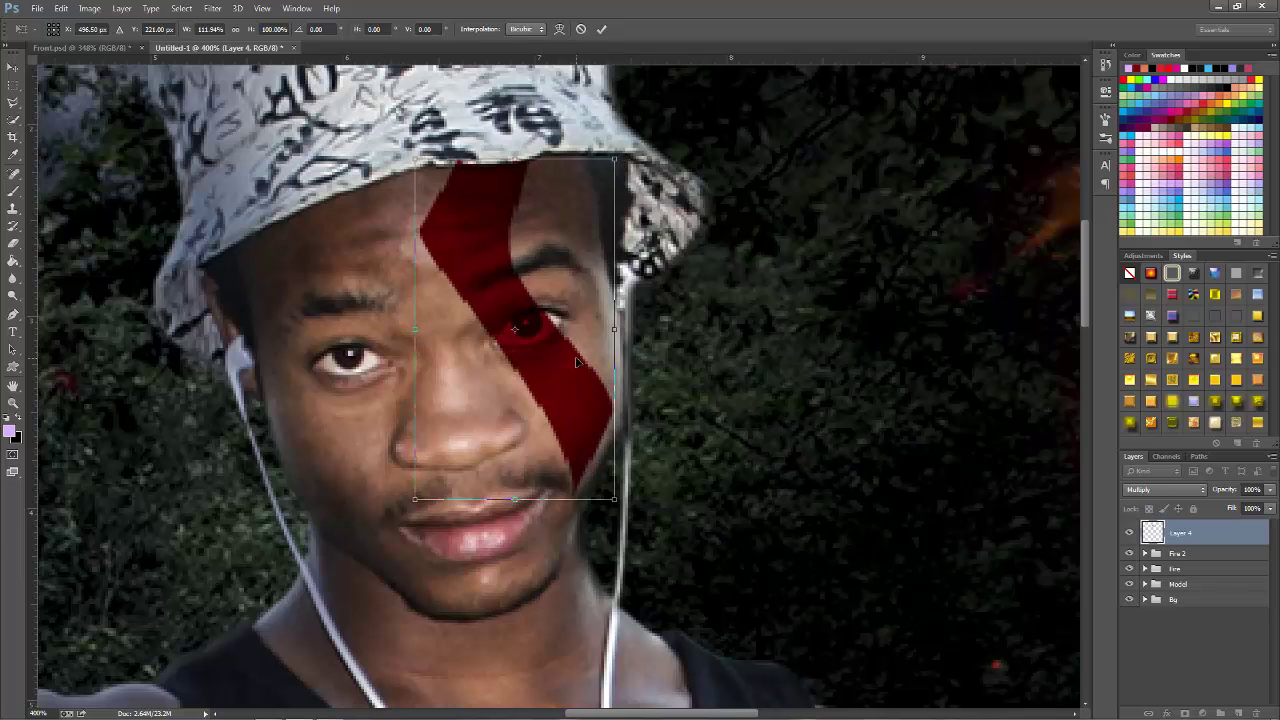
{"action": "key", "text": "Return"}
Step: Tilt the stripe about 1.7° clockwise over the eye and nudge it right
{"action": "key", "text": "p"}
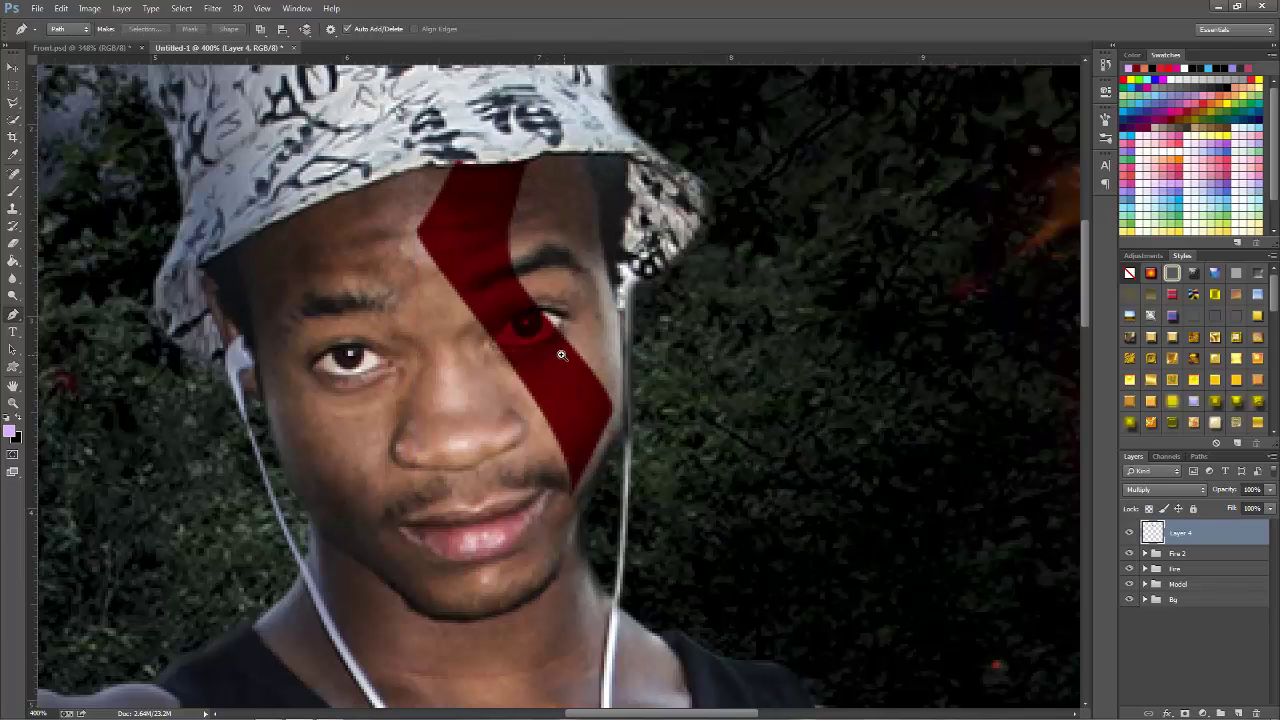
{"action": "left_click", "coordinate": [560, 353]}
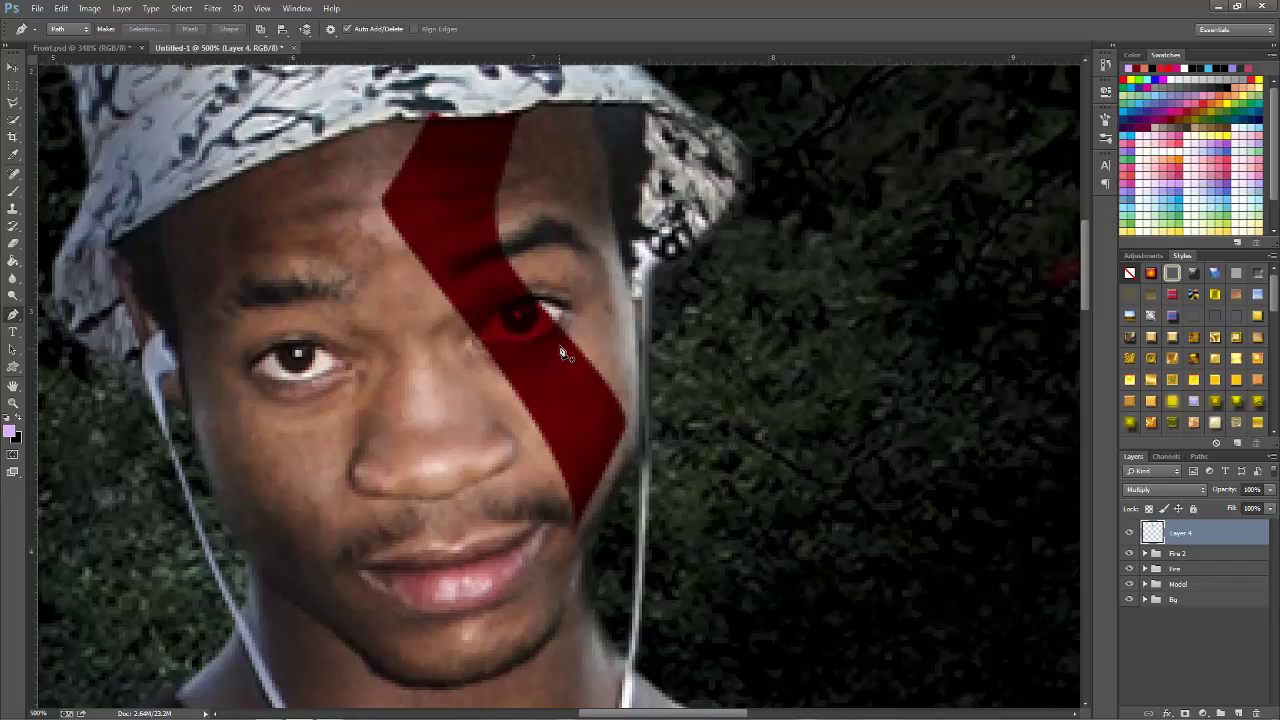
{"action": "key", "text": "ctrl+t"}
{"action": "left_click_drag", "start_coordinate": [700, 316], "coordinate": [703, 325]}
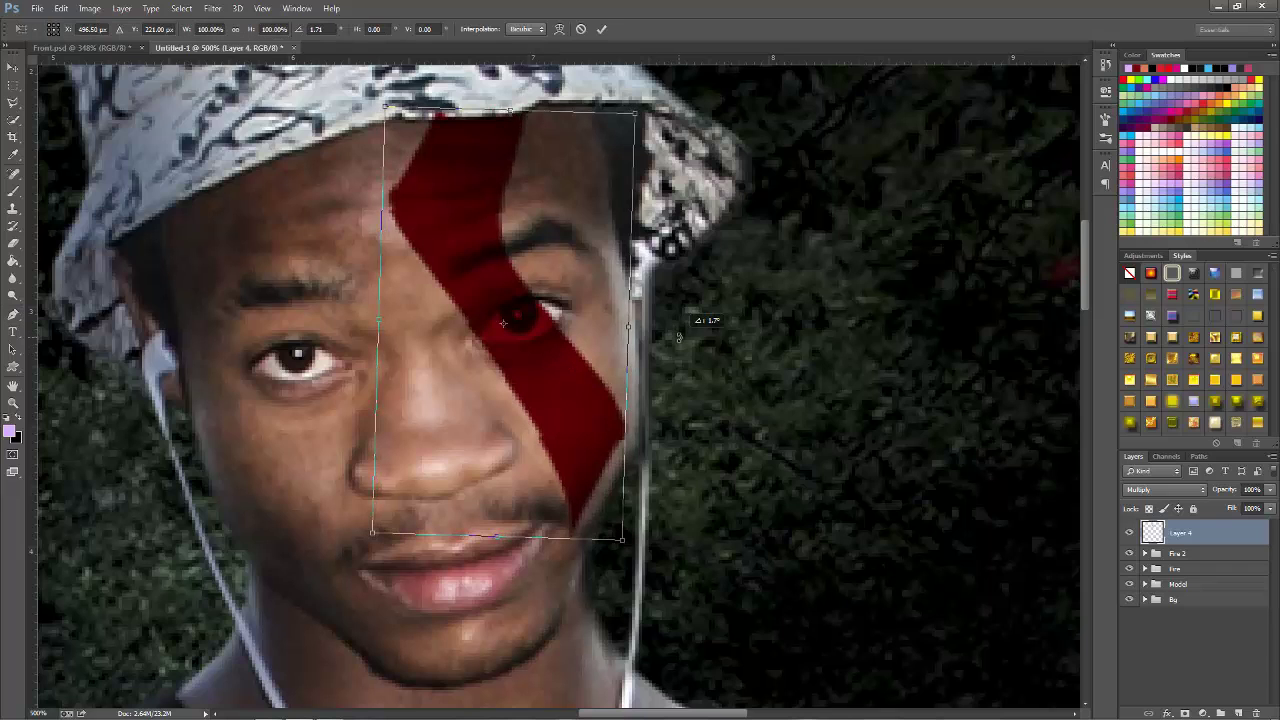
{"action": "key", "text": "Right"}
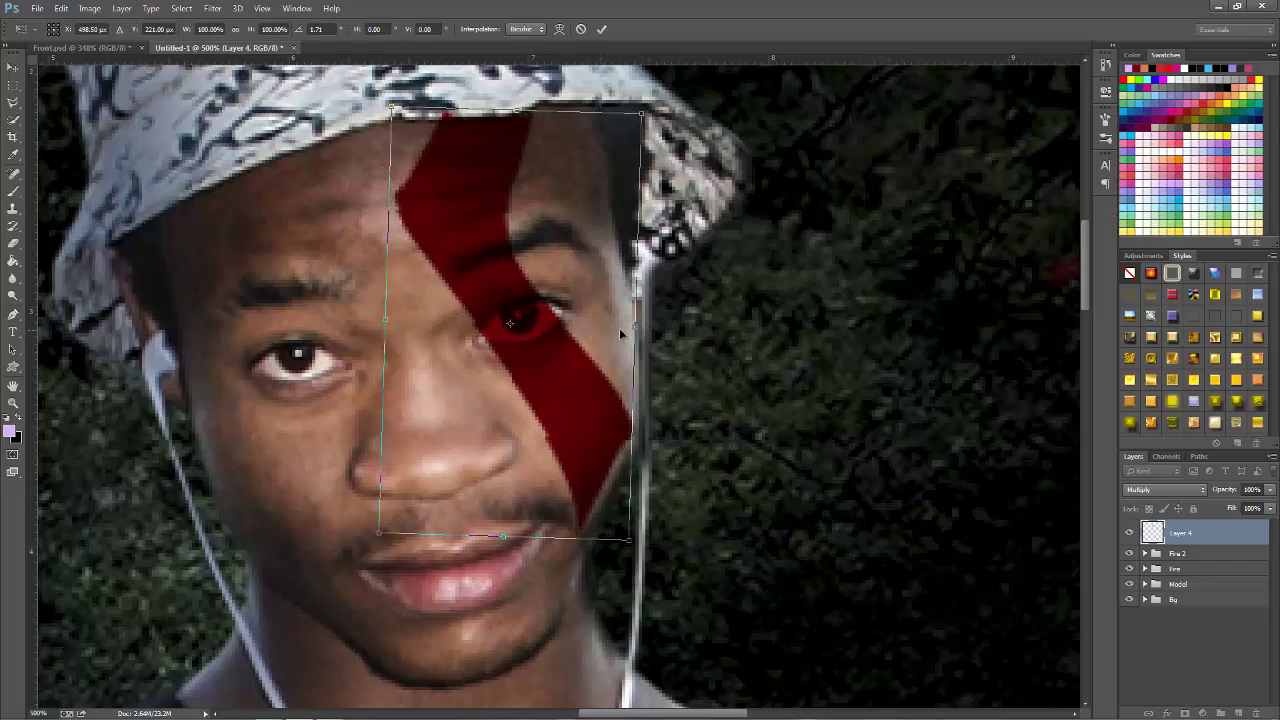
{"action": "key", "text": "Return"}
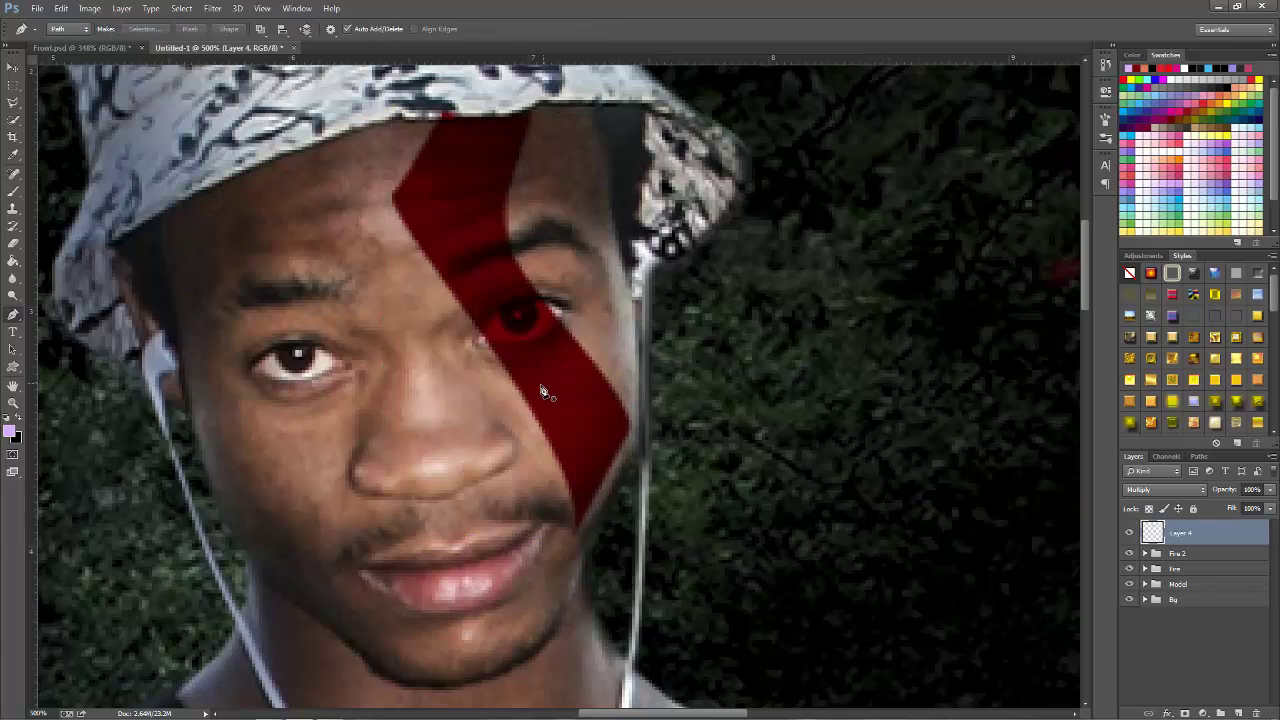
{"action": "left_click", "coordinate": [476, 342]}
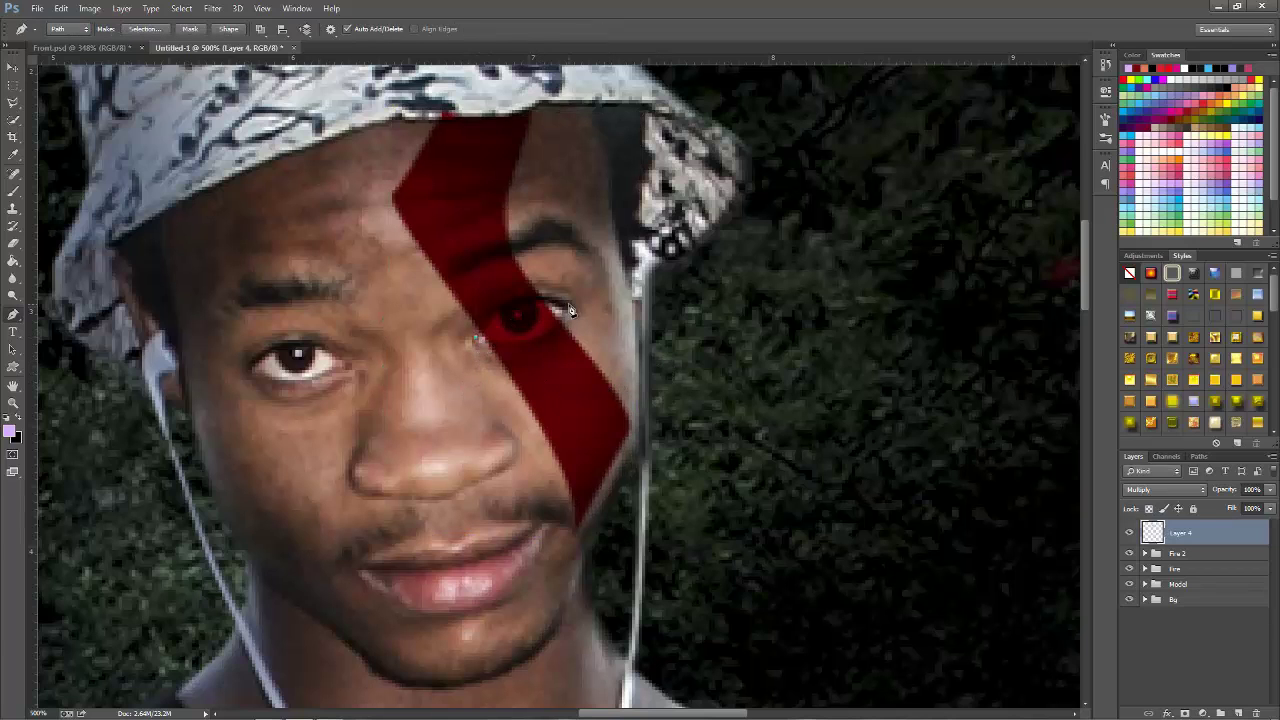
Step: Outline the eye, turn it into a selection, and delete the red paint inside
{"action": "left_click_drag", "start_coordinate": [569, 304], "coordinate": [636, 334]}
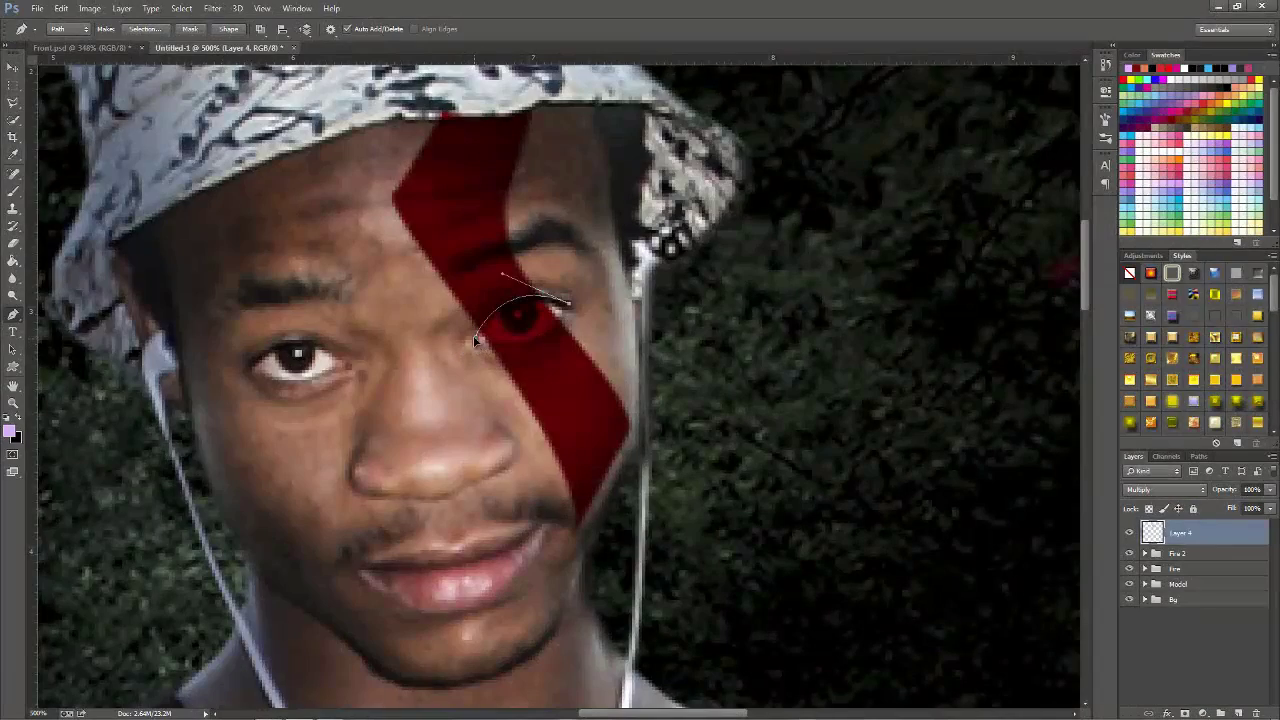
{"action": "left_click_drag", "start_coordinate": [476, 342], "coordinate": [410, 308]}
{"action": "right_click", "coordinate": [520, 340]}
{"action": "left_click", "coordinate": [580, 376]}
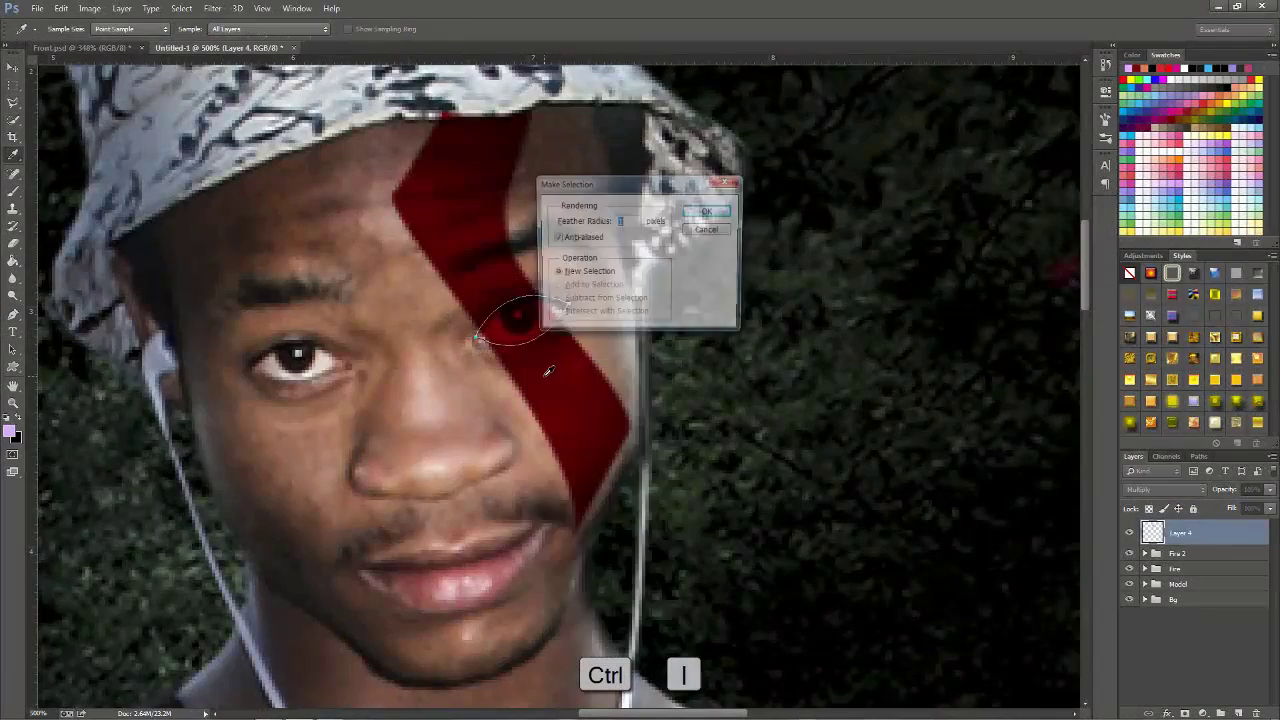
{"action": "key", "text": "Return"}
{"action": "key", "text": "Delete"}
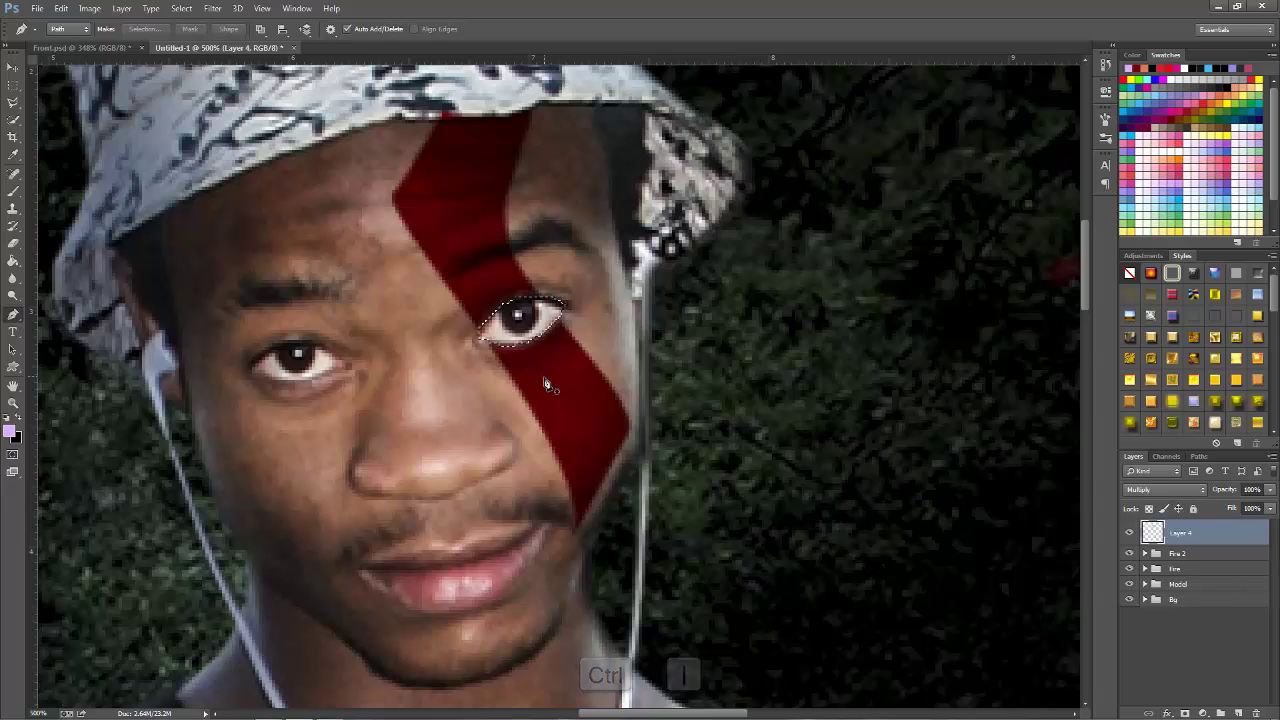
{"action": "scroll", "coordinate": [560, 450], "scroll_direction": "up", "scroll_amount": 5}
{"action": "key", "text": "e"}
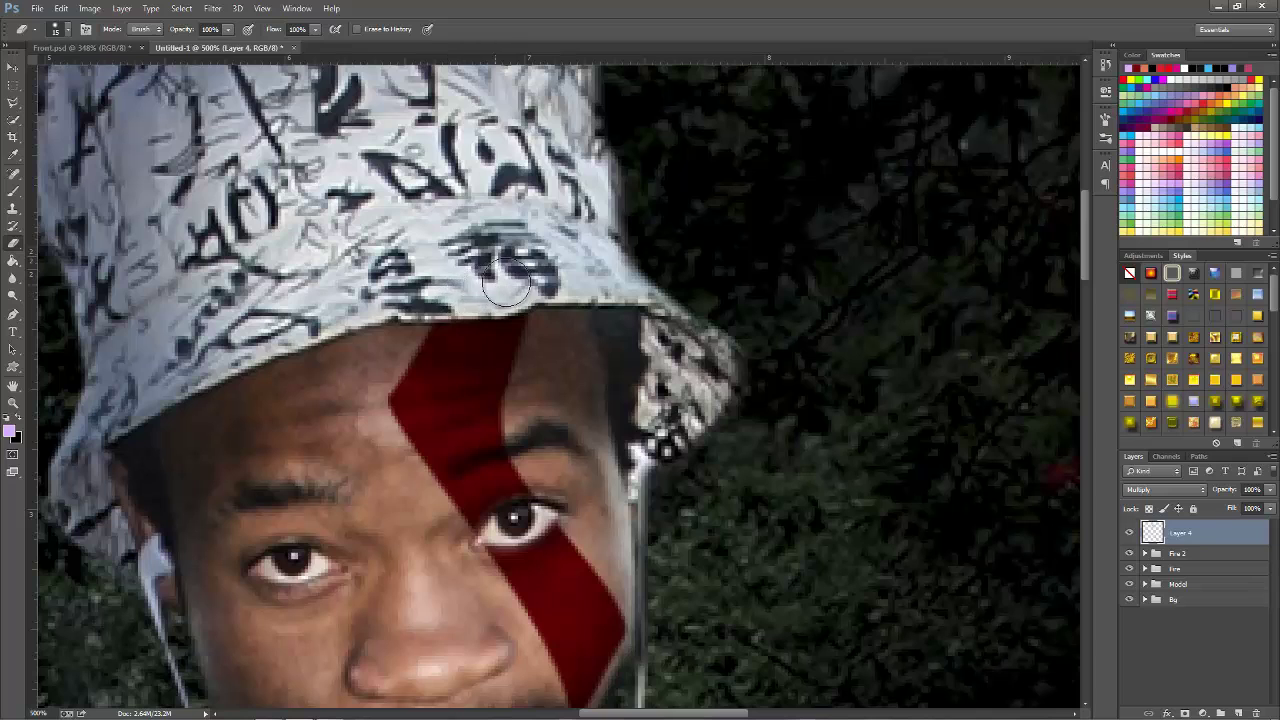
Step: Fit the whole Untitled-1 cover on screen
{"action": "key", "text": "z"}
{"action": "right_click", "coordinate": [455, 360]}
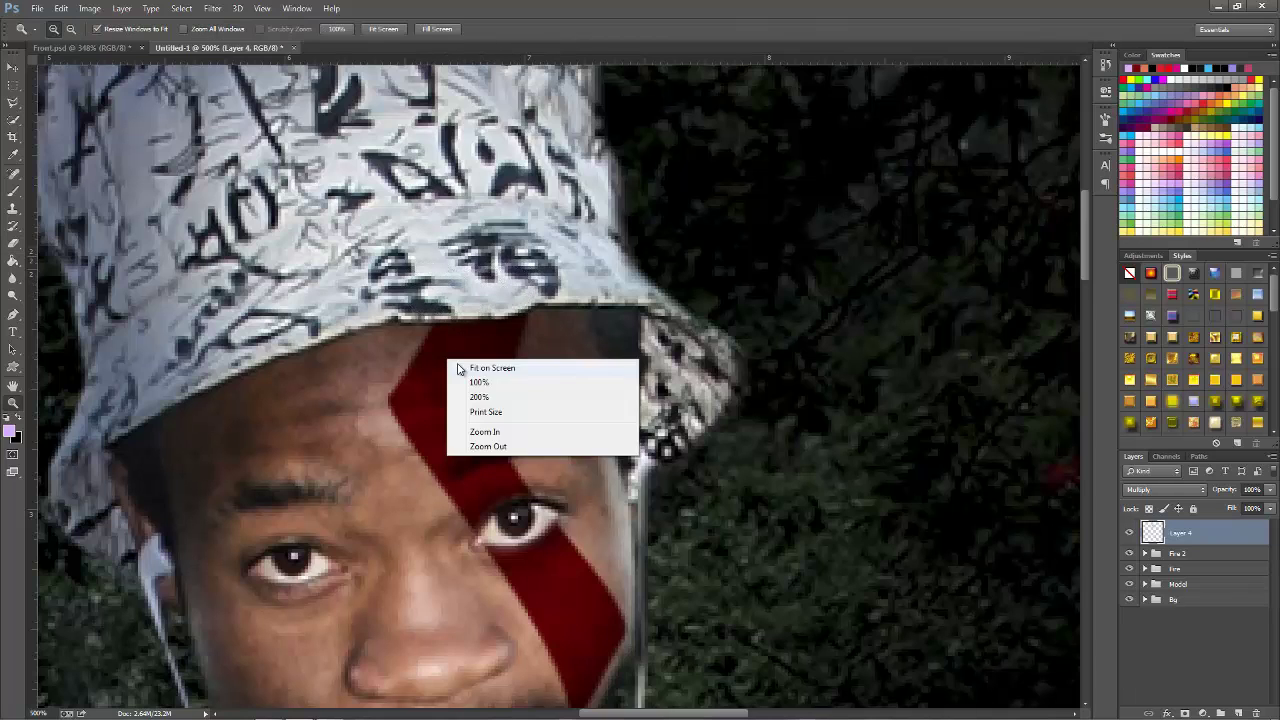
{"action": "left_click", "coordinate": [470, 368]}
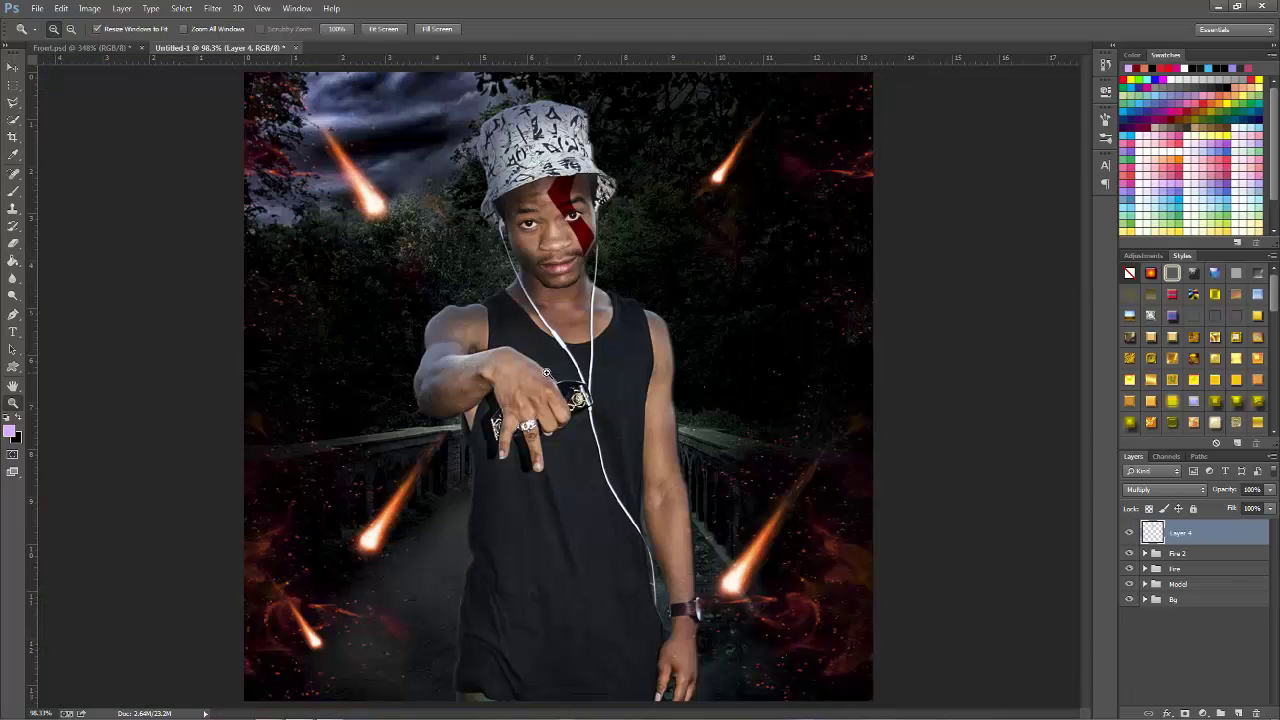
{"action": "right_click", "coordinate": [590, 328]}
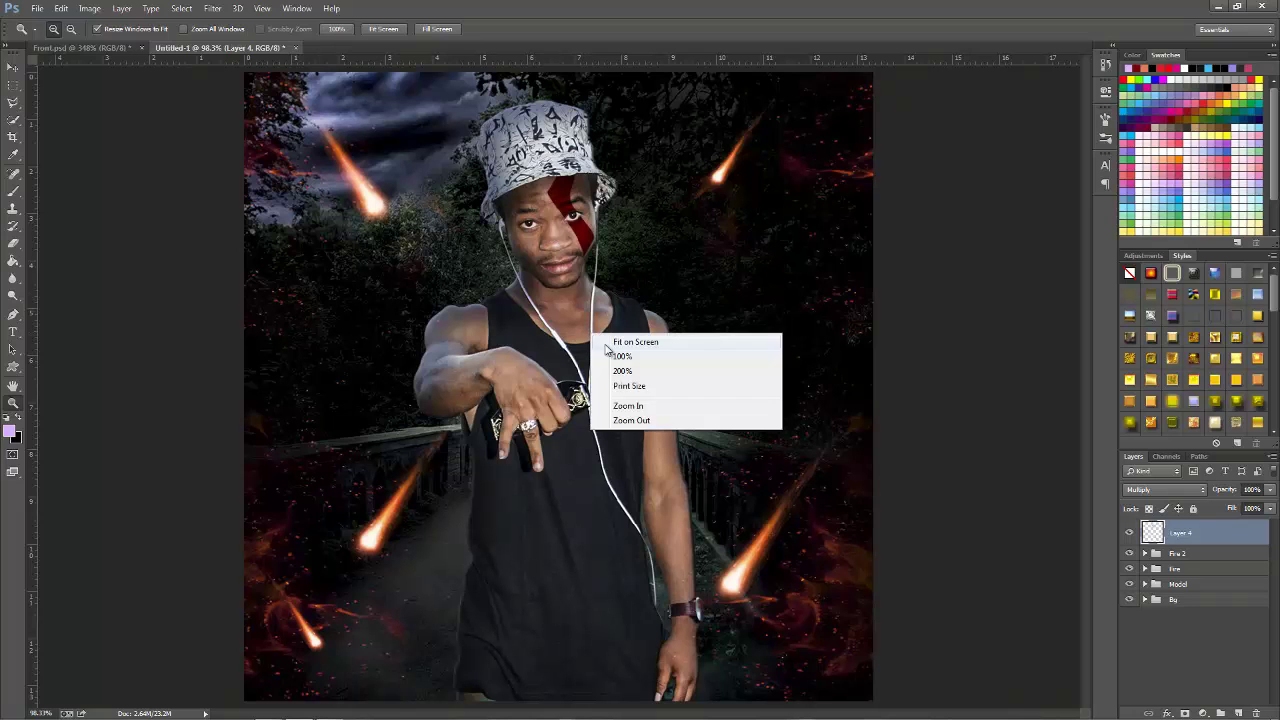
{"action": "left_click", "coordinate": [610, 340]}
Step: Fit the Front.psd poster on screen for comparison, then return to Untitled-1
{"action": "left_click", "coordinate": [103, 48]}
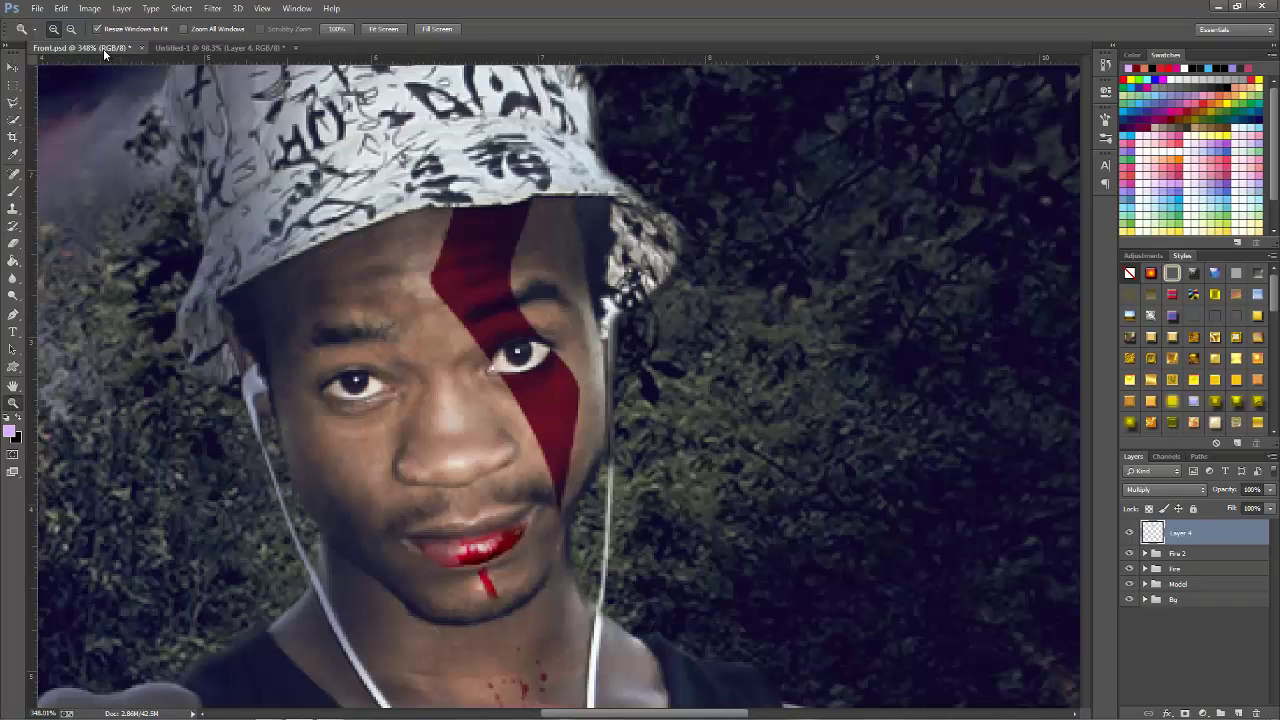
{"action": "right_click", "coordinate": [457, 292]}
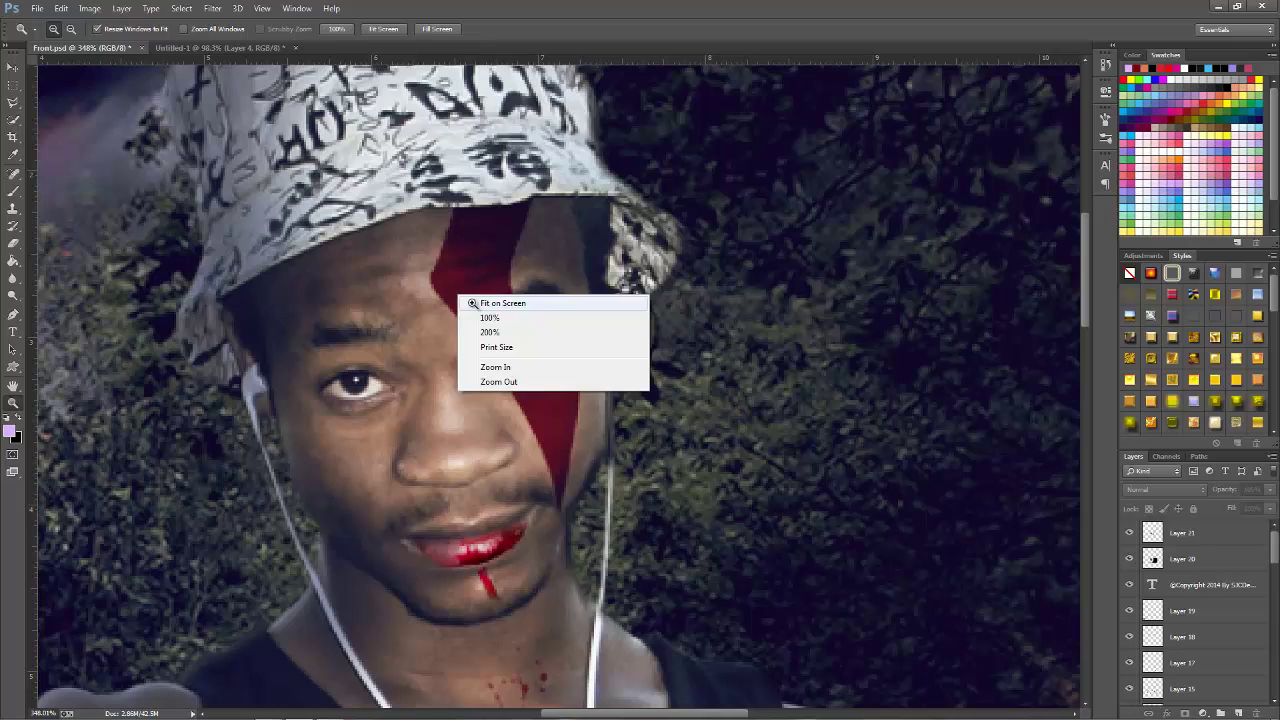
{"action": "left_click", "coordinate": [485, 302]}
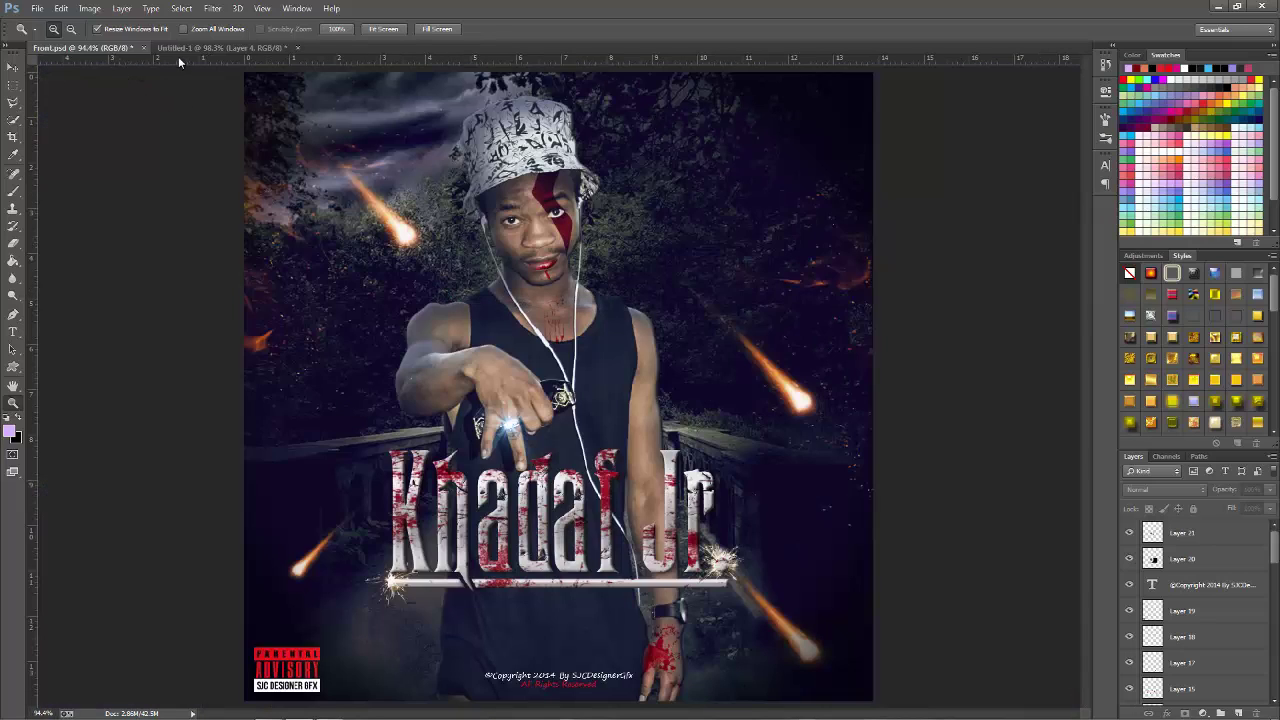
{"action": "left_click", "coordinate": [195, 47]}
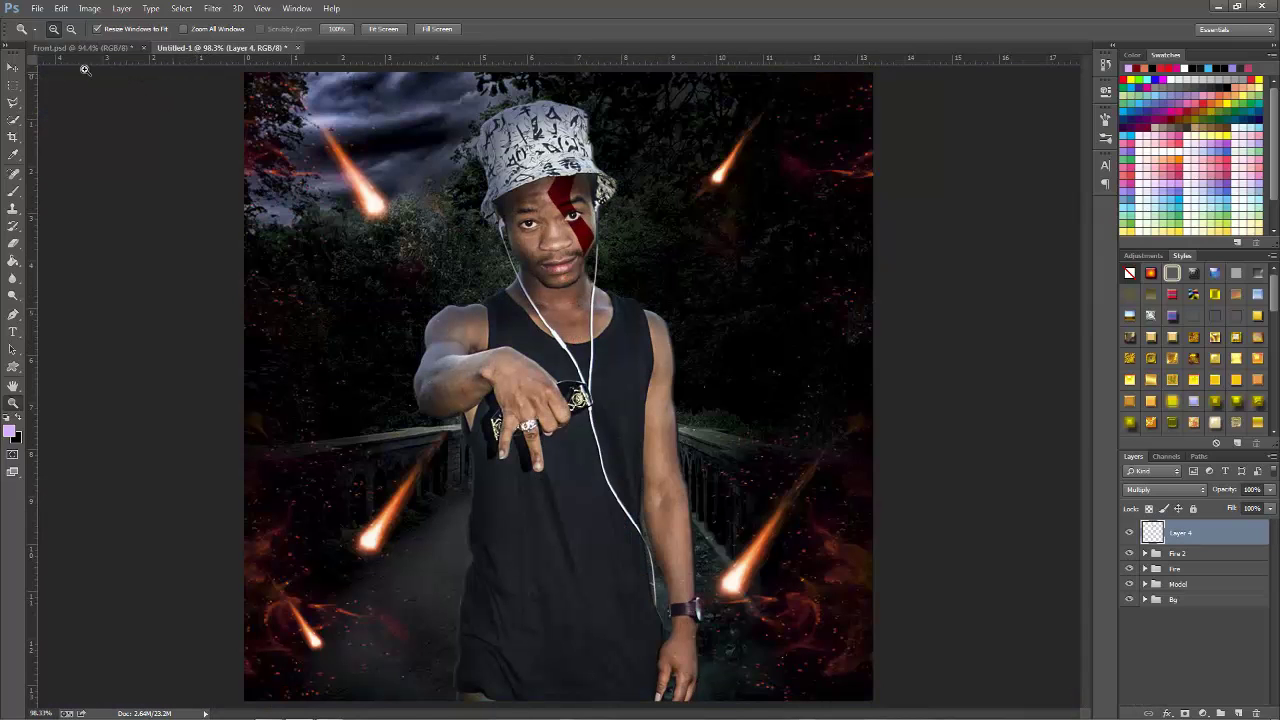
{"action": "left_click", "coordinate": [36, 8]}
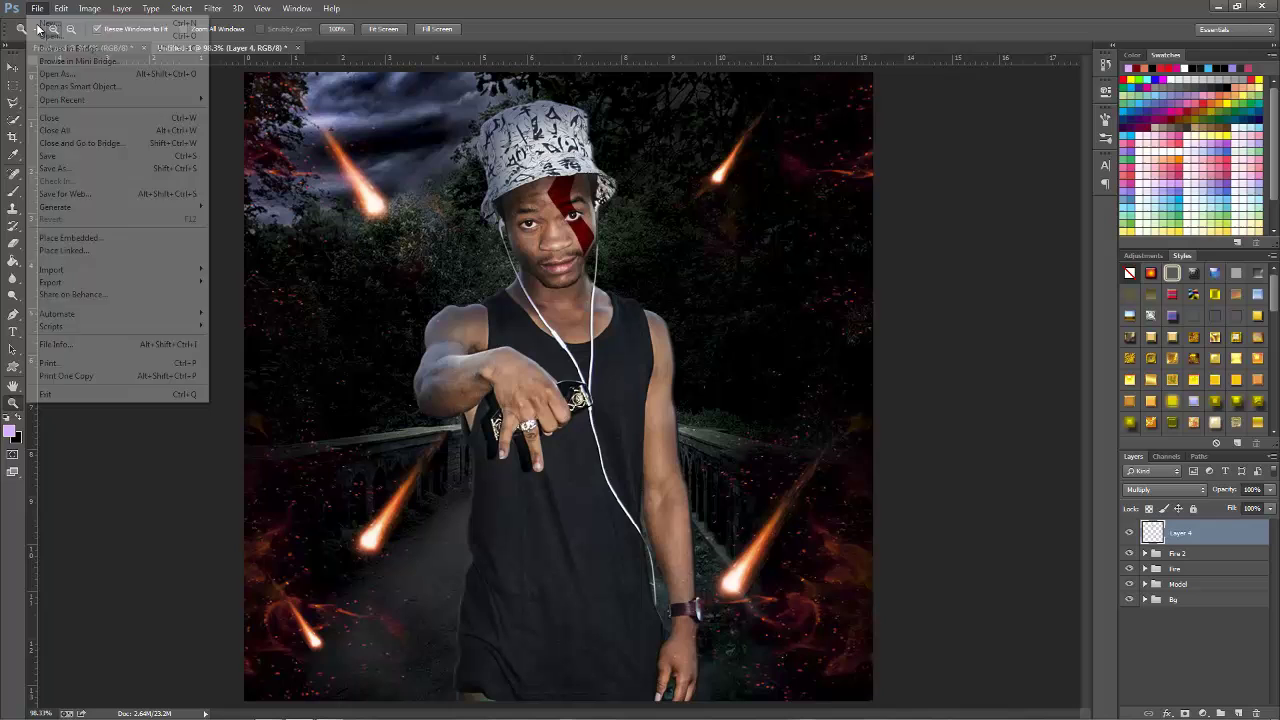
Step: Place embedded image 3 onto the cover and zoom to 200% on its lips
{"action": "left_click", "coordinate": [92, 238]}
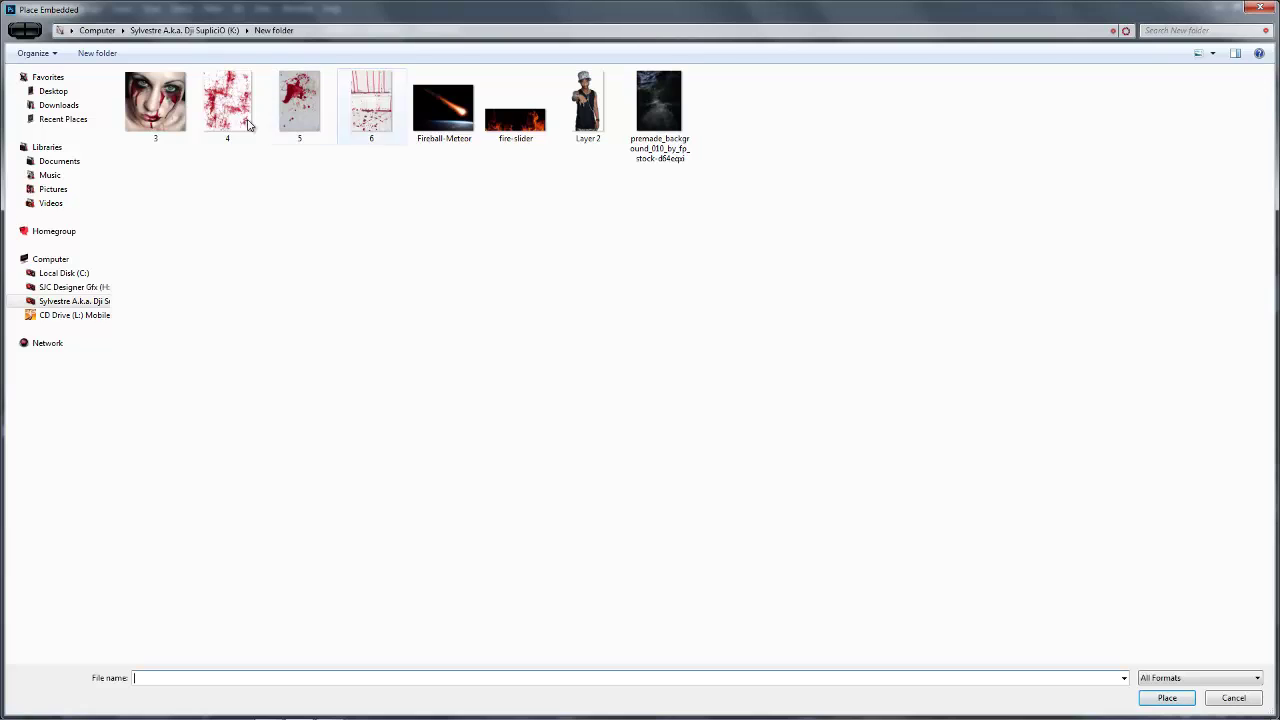
{"action": "double_click", "coordinate": [155, 100]}
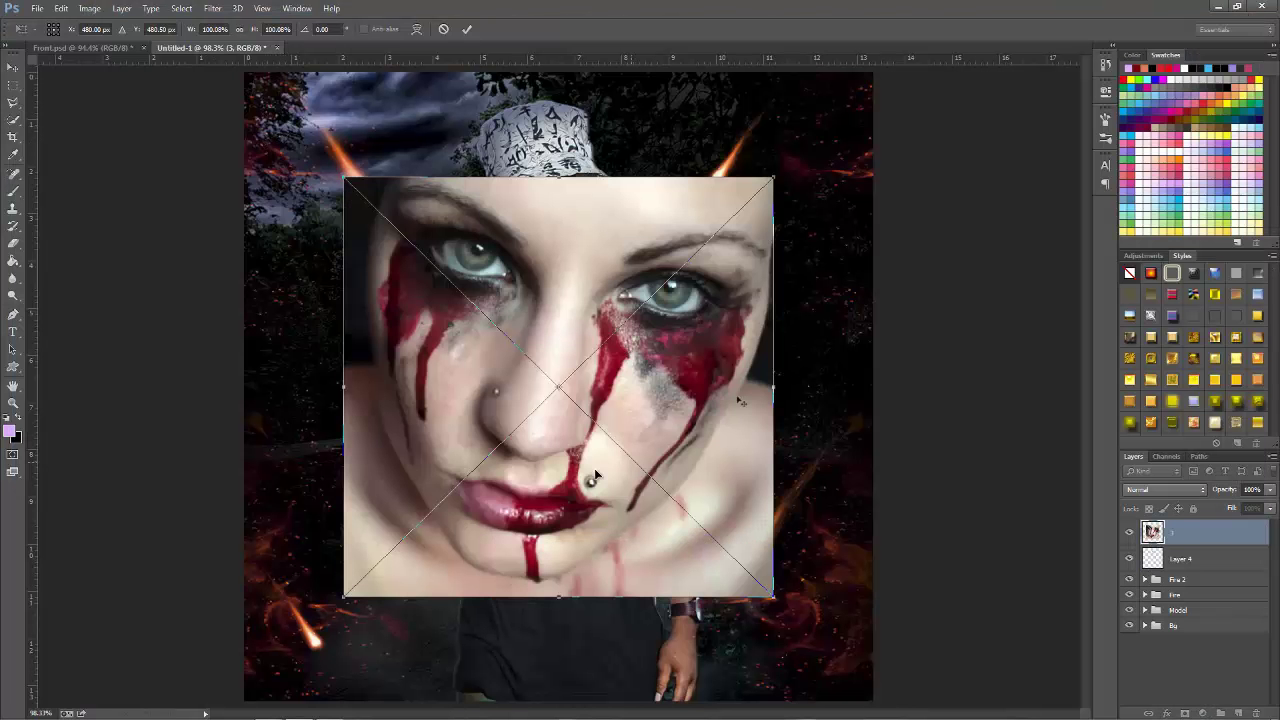
{"action": "key", "text": "Return"}
{"action": "key", "text": "z"}
{"action": "left_click", "coordinate": [561, 472]}
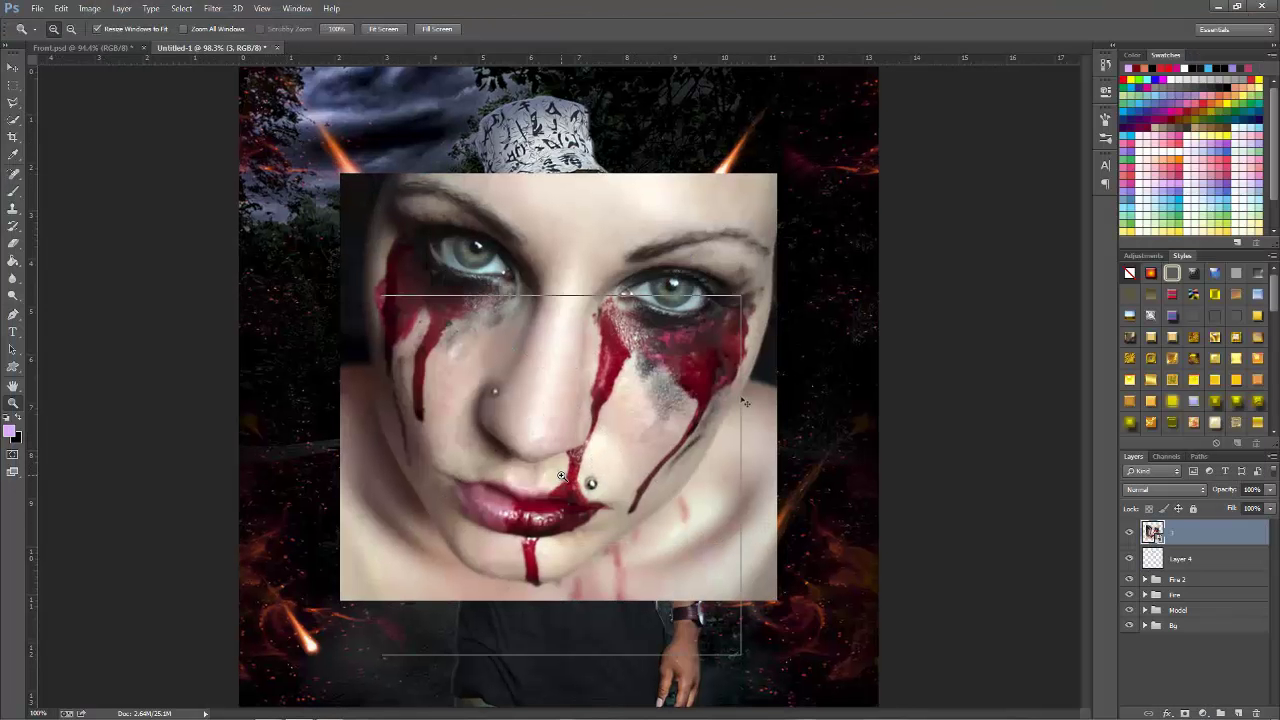
{"action": "left_click_drag", "start_coordinate": [561, 474], "coordinate": [567, 358]}
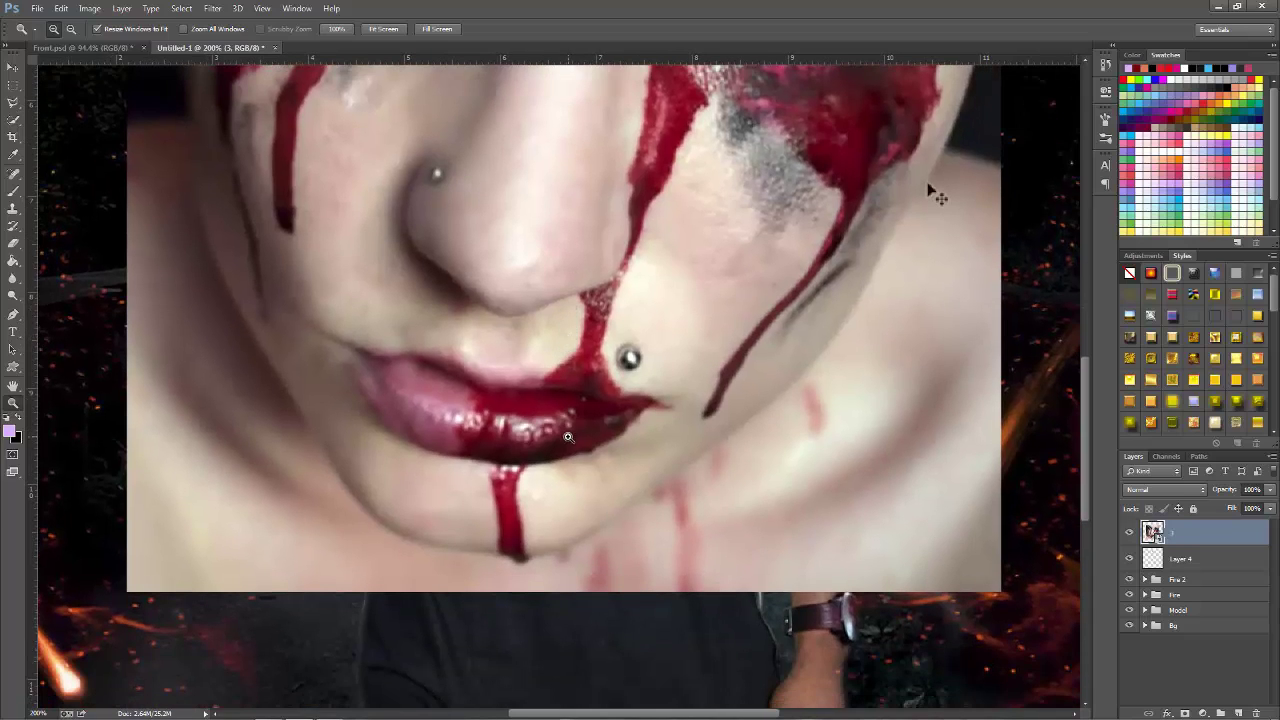
{"action": "key", "text": "e"}
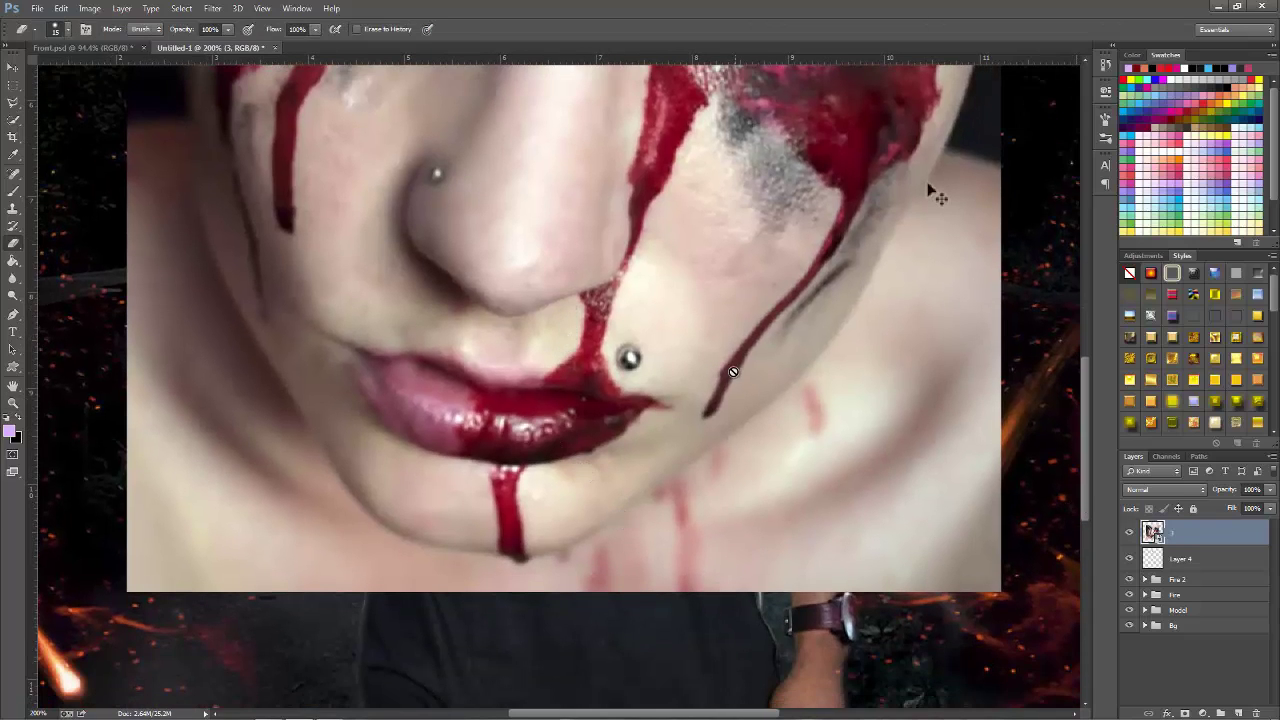
Step: Trace a polygonal selection around the lips and blood drip
{"action": "key", "text": "l"}
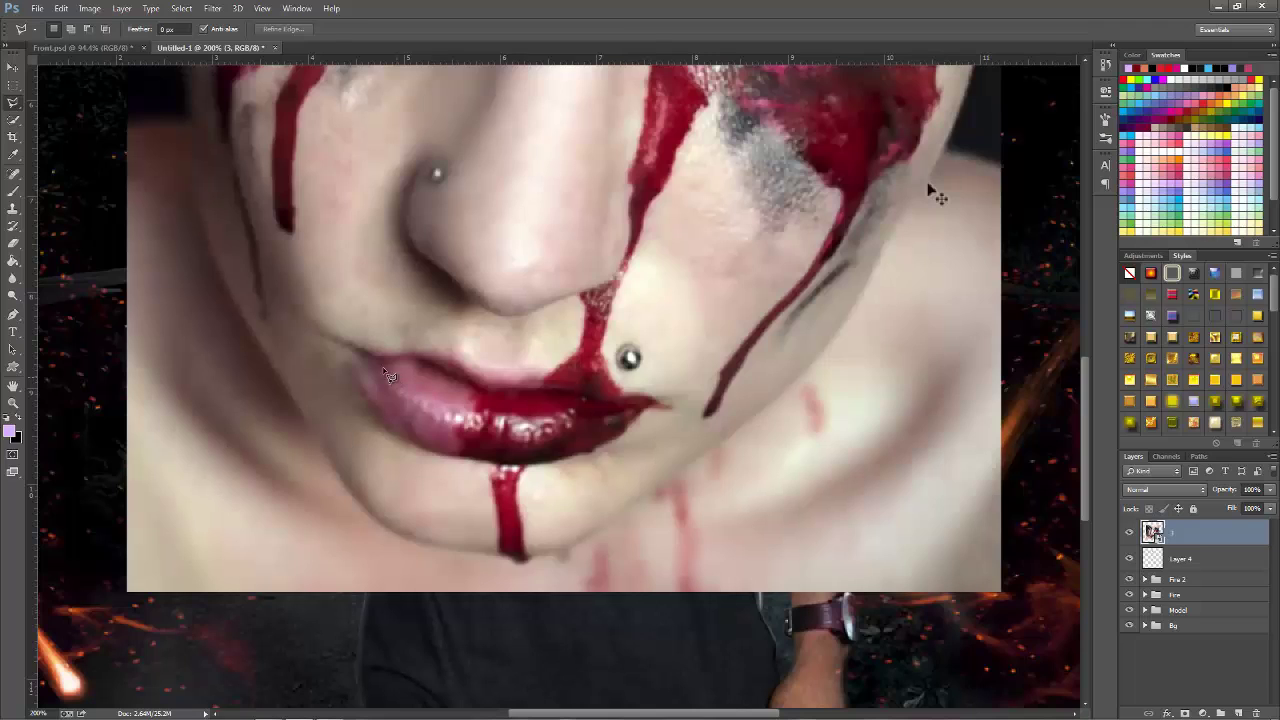
{"action": "left_click", "coordinate": [356, 347]}
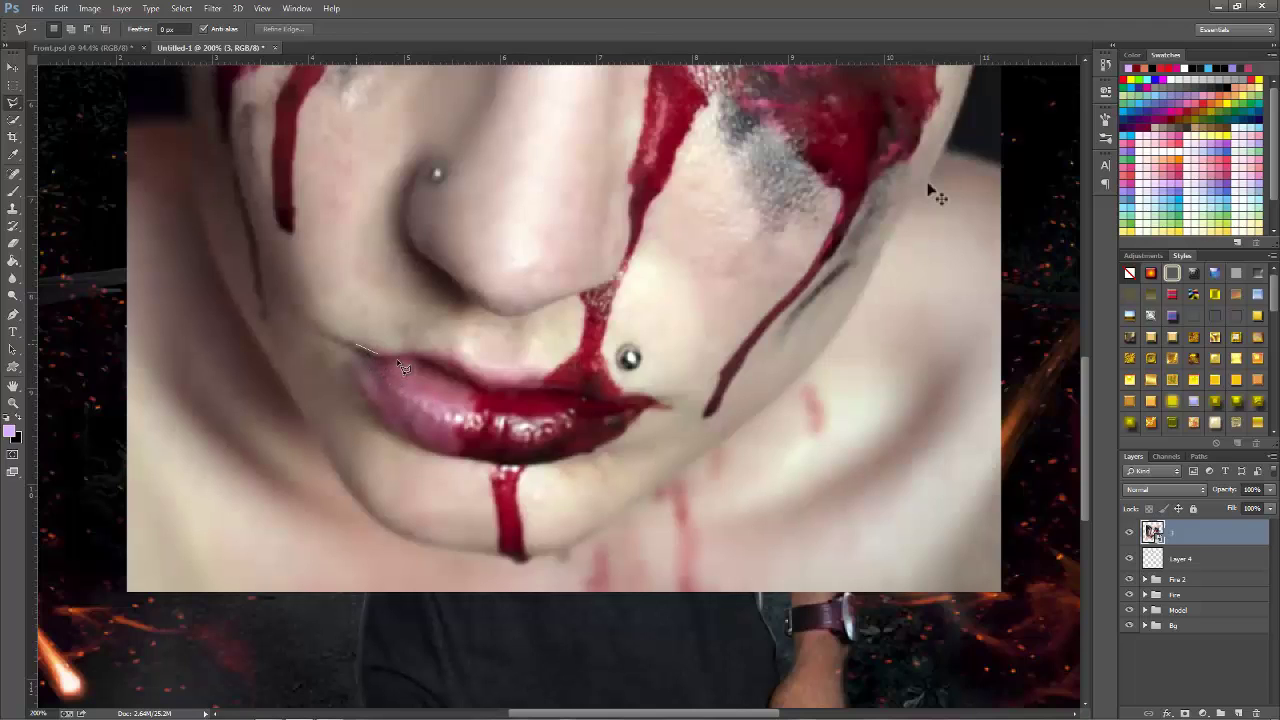
{"action": "left_click", "coordinate": [481, 390]}
{"action": "left_click", "coordinate": [655, 399]}
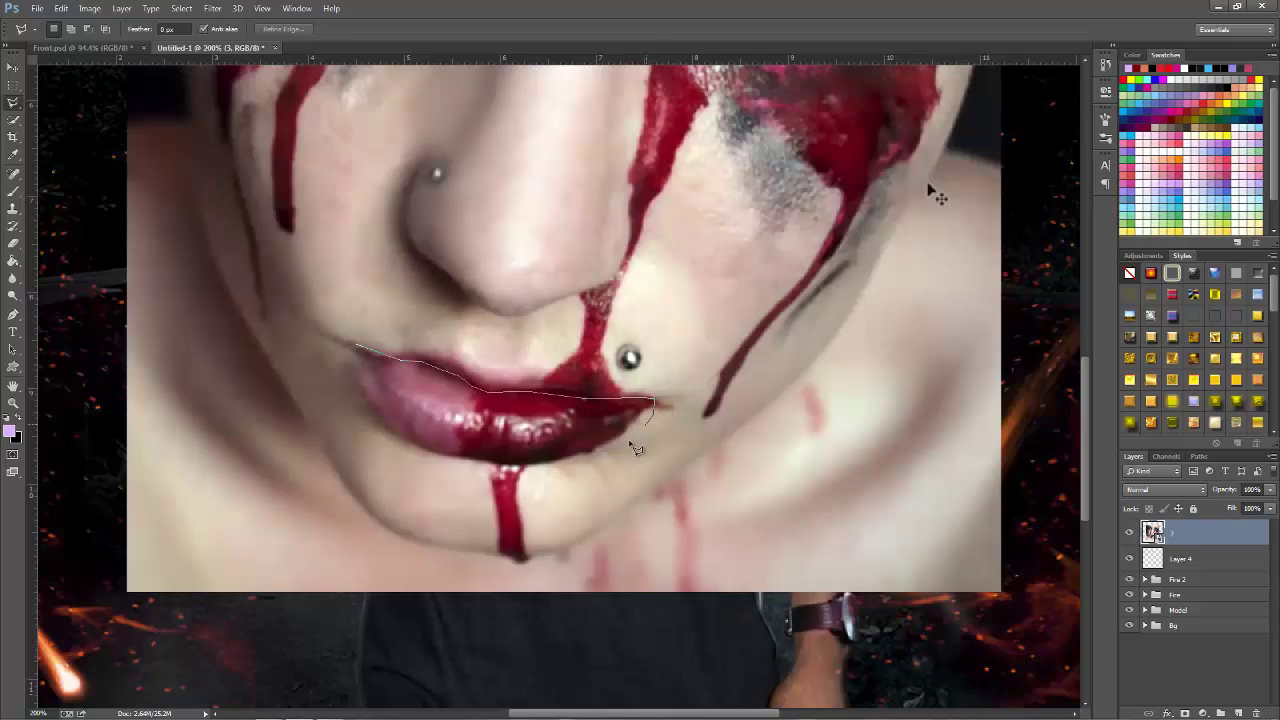
{"action": "left_click", "coordinate": [558, 516]}
{"action": "left_click", "coordinate": [543, 560]}
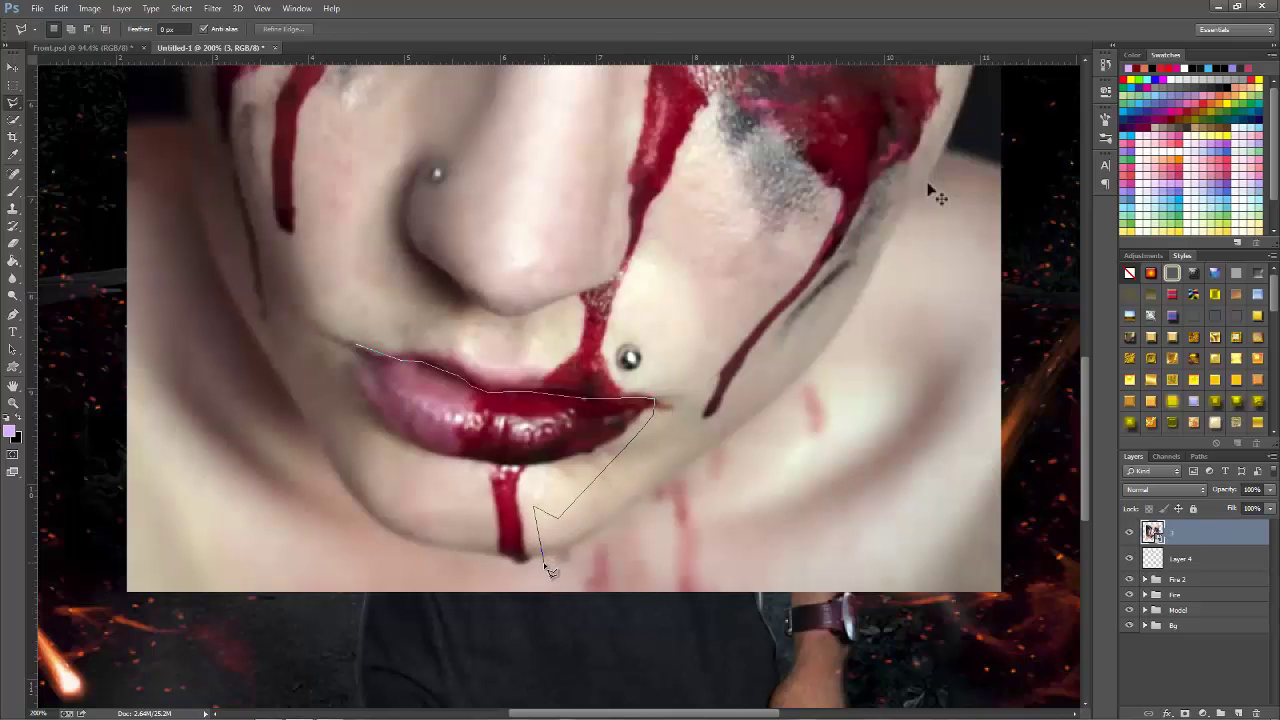
{"action": "left_click", "coordinate": [487, 549]}
{"action": "left_click", "coordinate": [485, 475]}
{"action": "left_click", "coordinate": [370, 442]}
{"action": "left_click", "coordinate": [346, 350]}
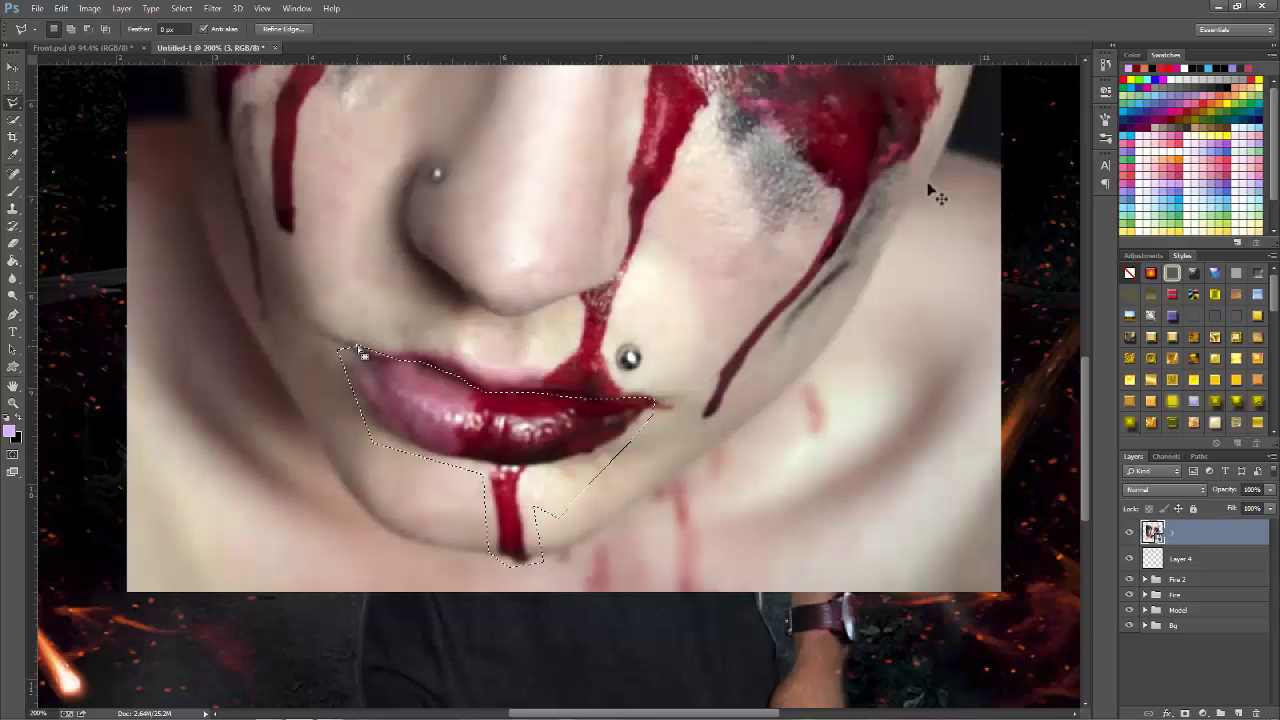
Step: Copy the lips onto a new layer and delete the placed face photo layer
{"action": "key", "text": "ctrl+j"}
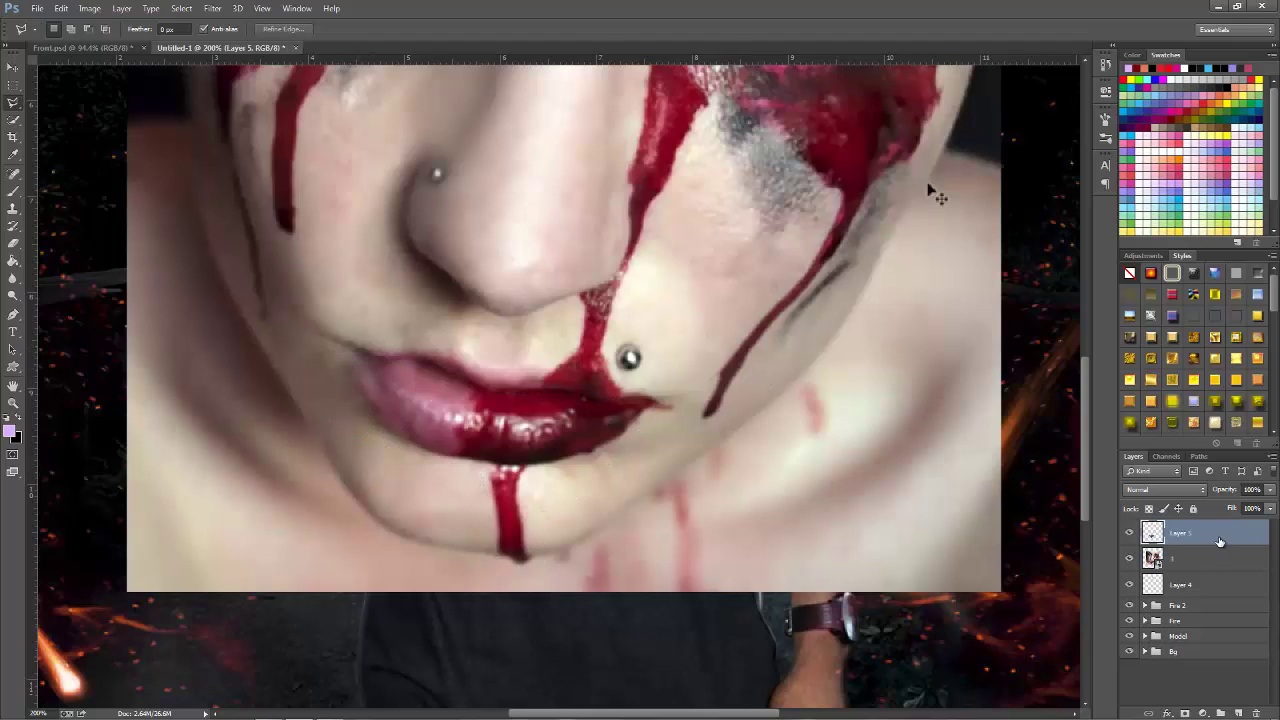
{"action": "left_click", "coordinate": [1206, 557]}
{"action": "key", "text": "Delete"}
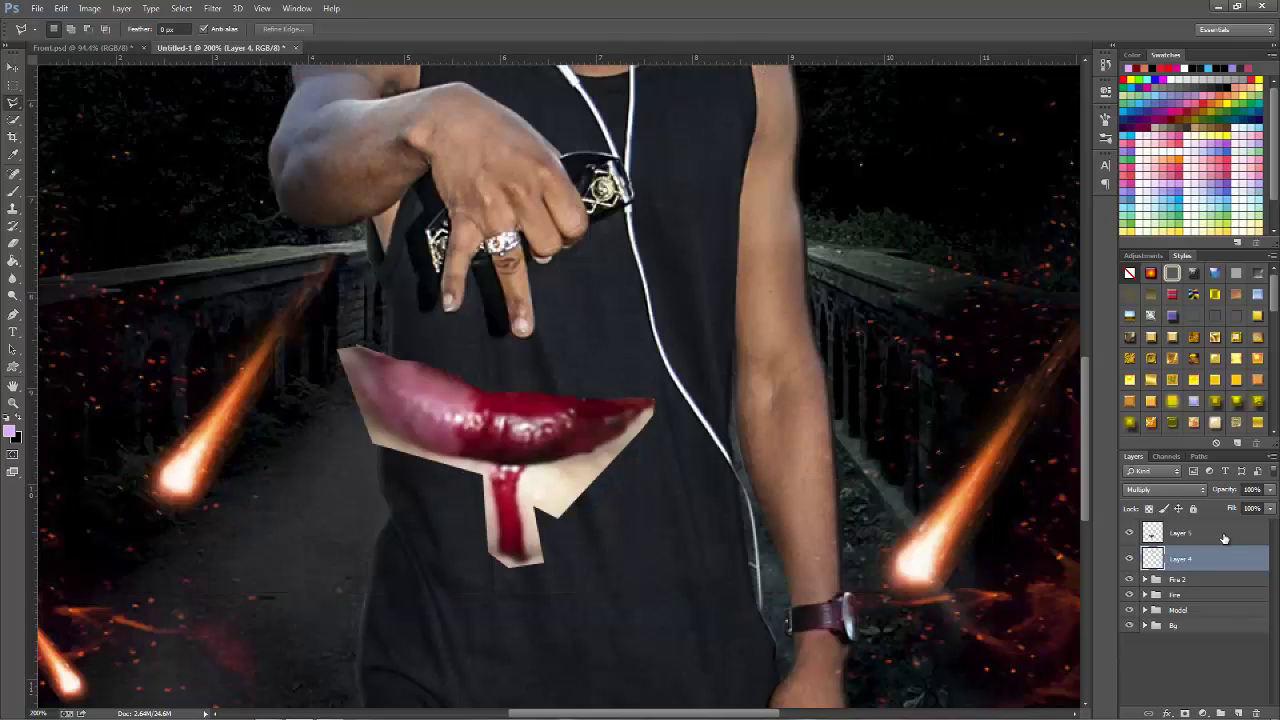
Step: Set the lips blood layer, Layer 5, to Multiply blending
{"action": "left_click", "coordinate": [1224, 538]}
{"action": "left_click", "coordinate": [1197, 490]}
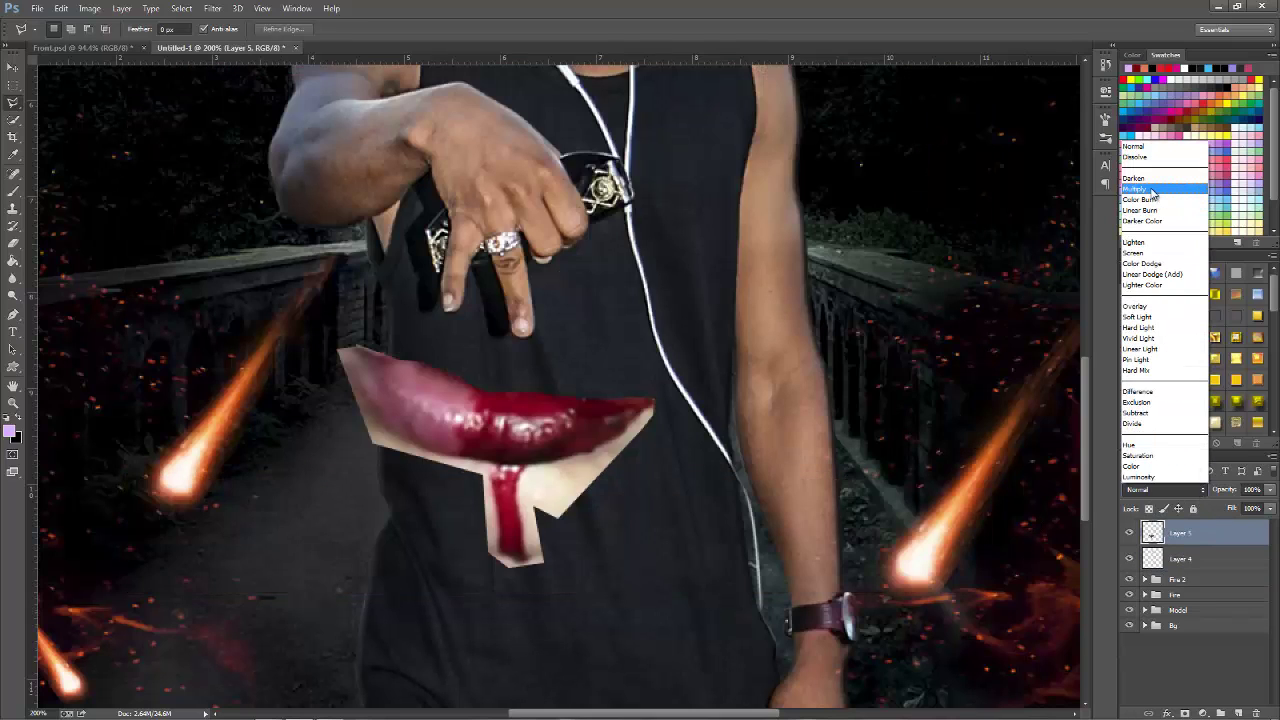
{"action": "left_click", "coordinate": [1153, 190]}
Step: Free Transform the blood layer, shrinking it to about 46% over the mouth
{"action": "key", "text": "ctrl+t"}
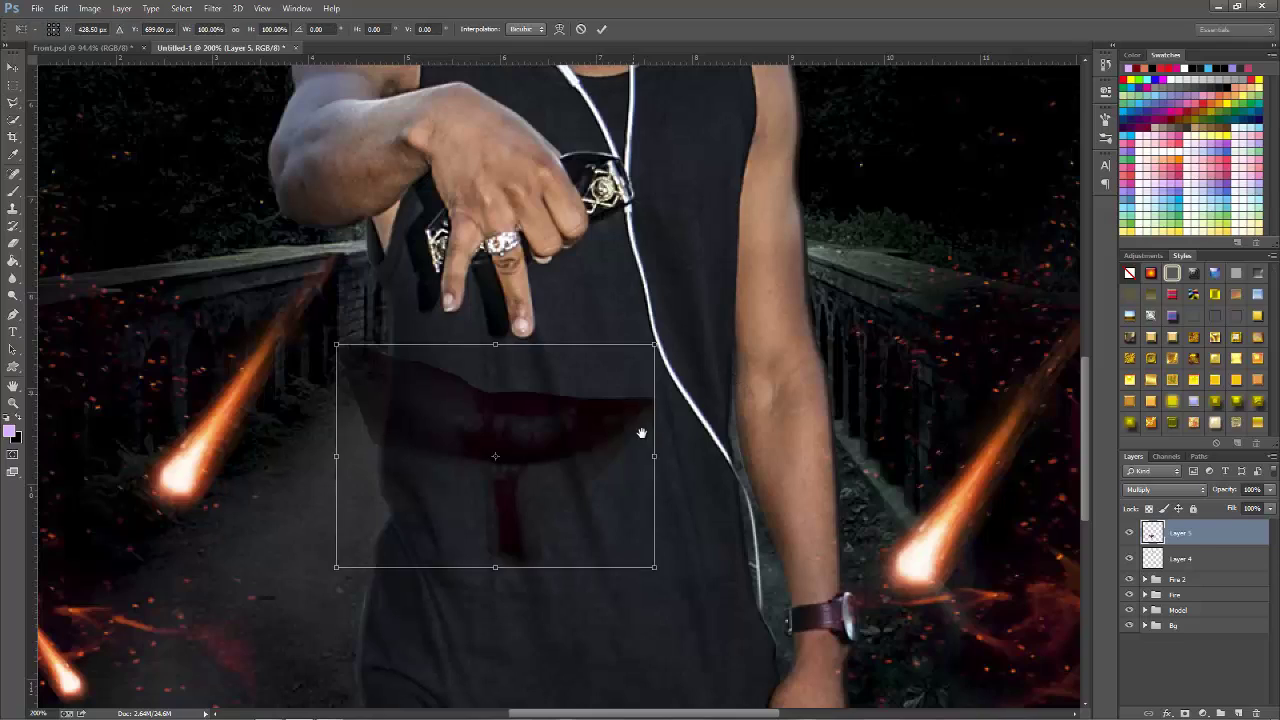
{"action": "scroll", "coordinate": [643, 429], "scroll_direction": "up", "scroll_amount": 3}
{"action": "left_click_drag", "start_coordinate": [506, 596], "coordinate": [536, 240]}
{"action": "scroll", "coordinate": [601, 419], "scroll_direction": "up", "scroll_amount": 5}
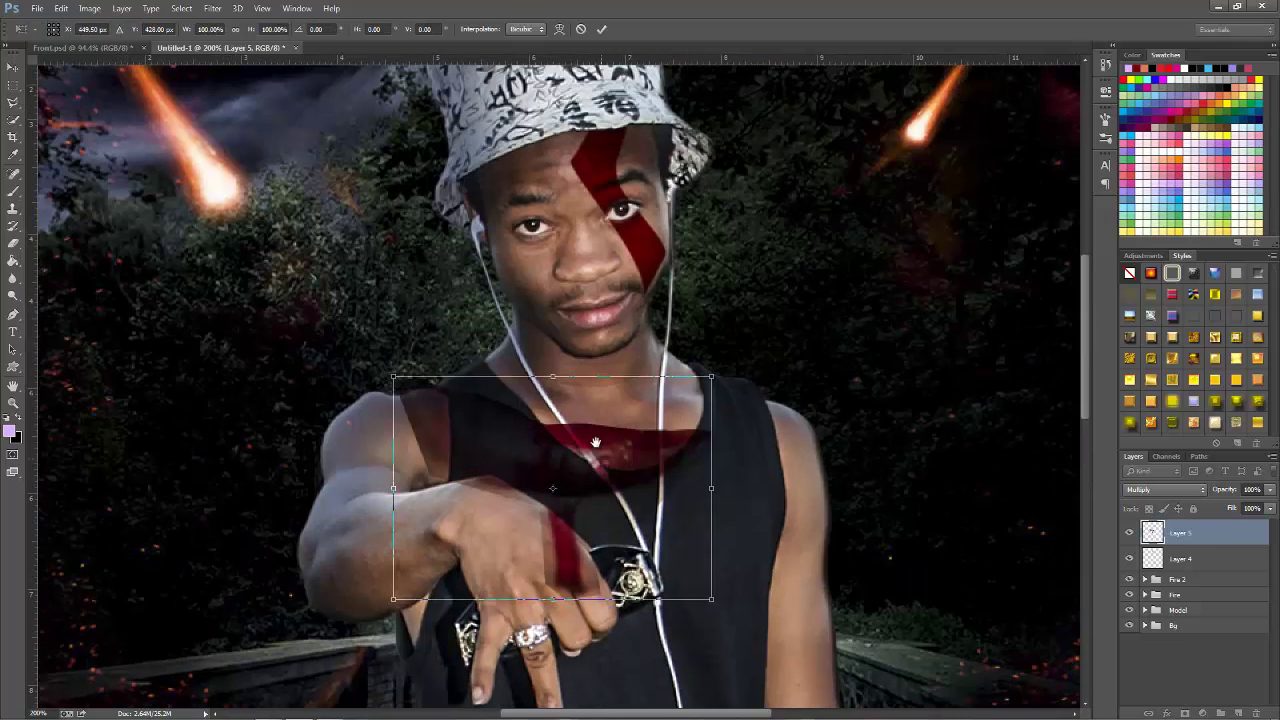
{"action": "scroll", "coordinate": [620, 450], "scroll_direction": "up", "scroll_amount": 2}
{"action": "left_click_drag", "start_coordinate": [624, 504], "coordinate": [630, 363]}
{"action": "scroll", "coordinate": [630, 363], "scroll_direction": "up", "scroll_amount": 3}
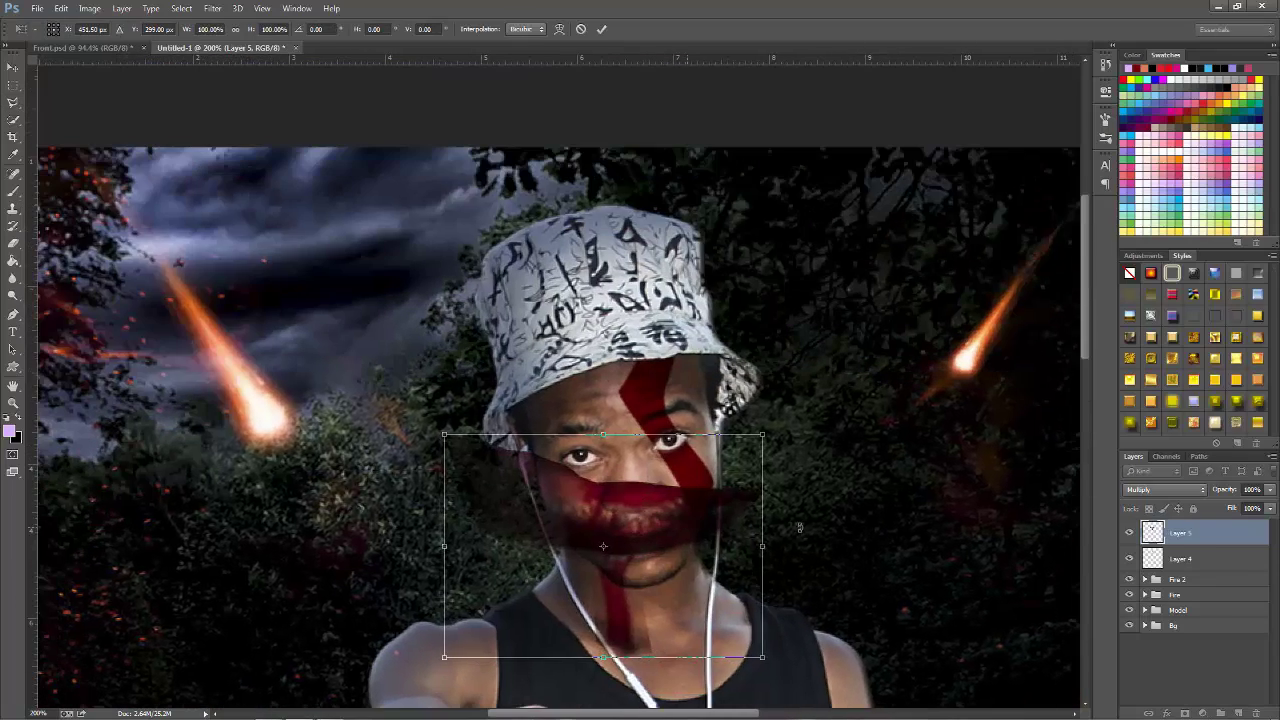
{"action": "mouse_move", "coordinate": [763, 658]}
{"action": "left_mouse_down"}
{"action": "mouse_move", "coordinate": [795, 590]}
{"action": "mouse_move", "coordinate": [691, 566]}
{"action": "left_mouse_up"}
{"action": "left_click_drag", "start_coordinate": [628, 530], "coordinate": [663, 553]}
Step: Shrink the blood to about 22%, tilt it 23.6°, nudge it onto the lips and commit
{"action": "scroll", "coordinate": [663, 553], "scroll_direction": "up", "scroll_amount": 1}
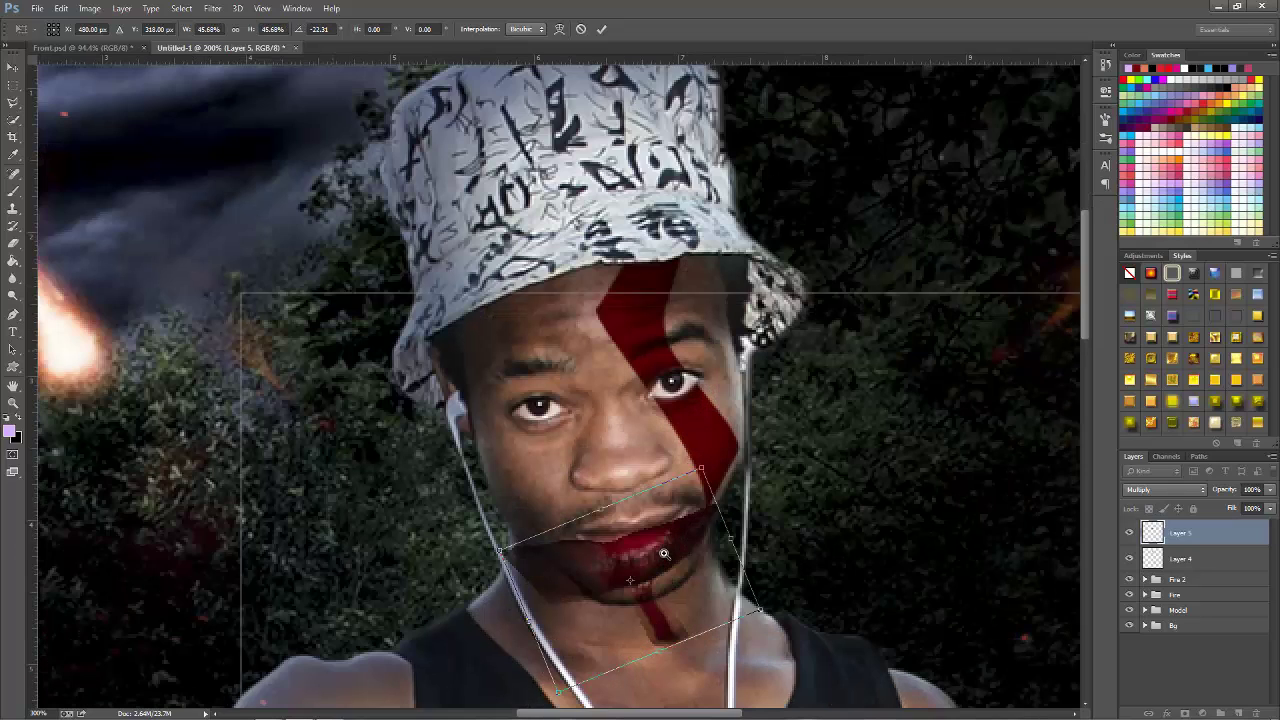
{"action": "scroll", "coordinate": [663, 553], "scroll_direction": "up", "scroll_amount": 1}
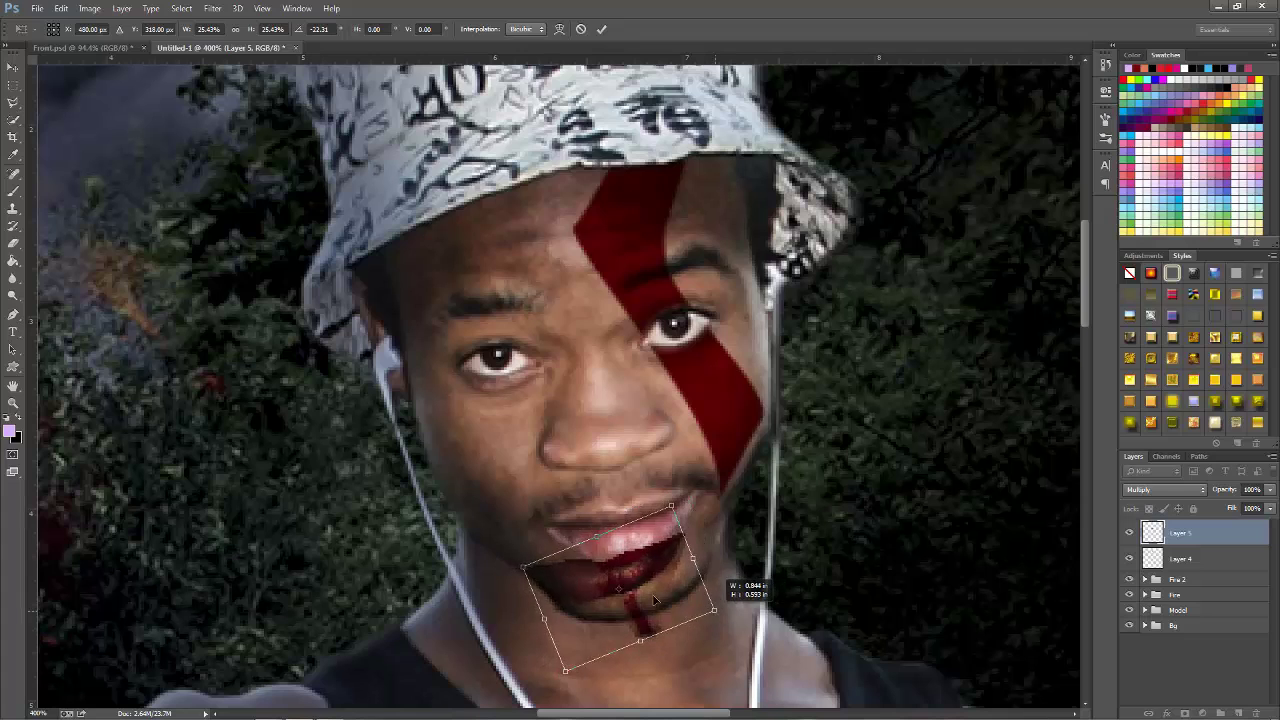
{"action": "left_click_drag", "start_coordinate": [790, 630], "coordinate": [717, 580]}
{"action": "mouse_move", "coordinate": [726, 530]}
{"action": "left_mouse_down"}
{"action": "mouse_move", "coordinate": [687, 545]}
{"action": "mouse_move", "coordinate": [722, 580]}
{"action": "mouse_move", "coordinate": [664, 555]}
{"action": "left_mouse_up"}
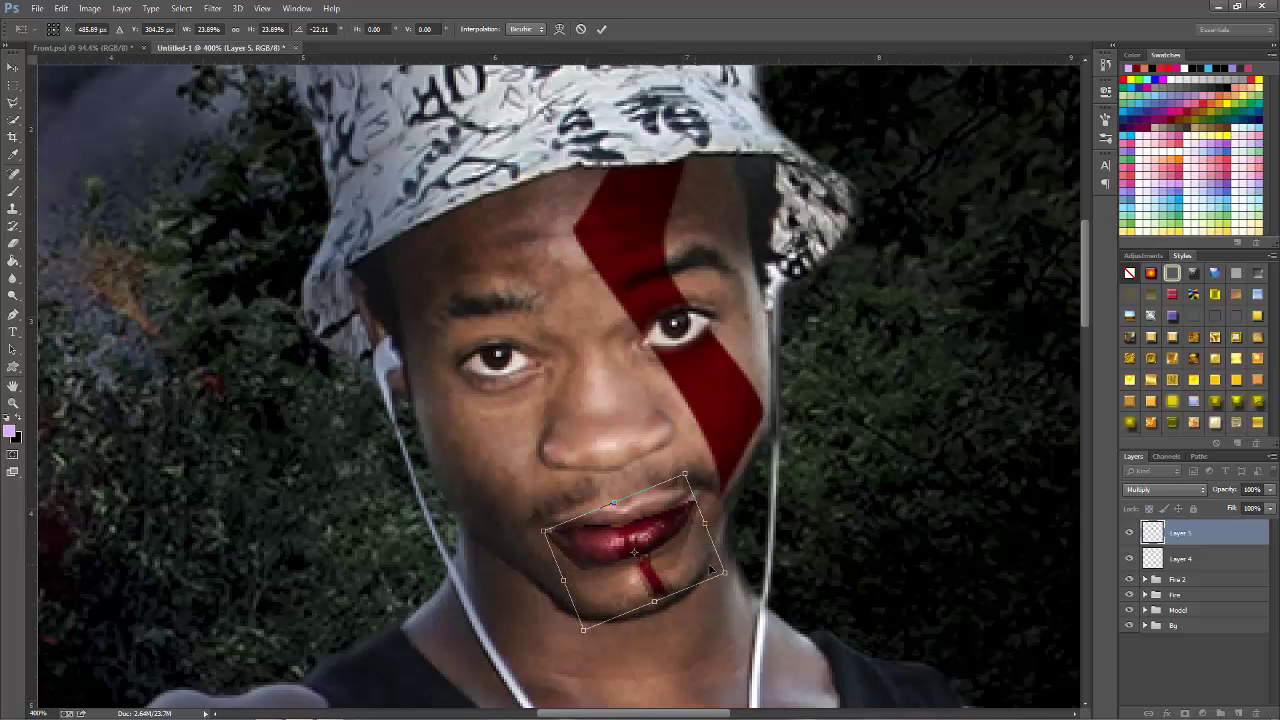
{"action": "key", "text": "Right"}
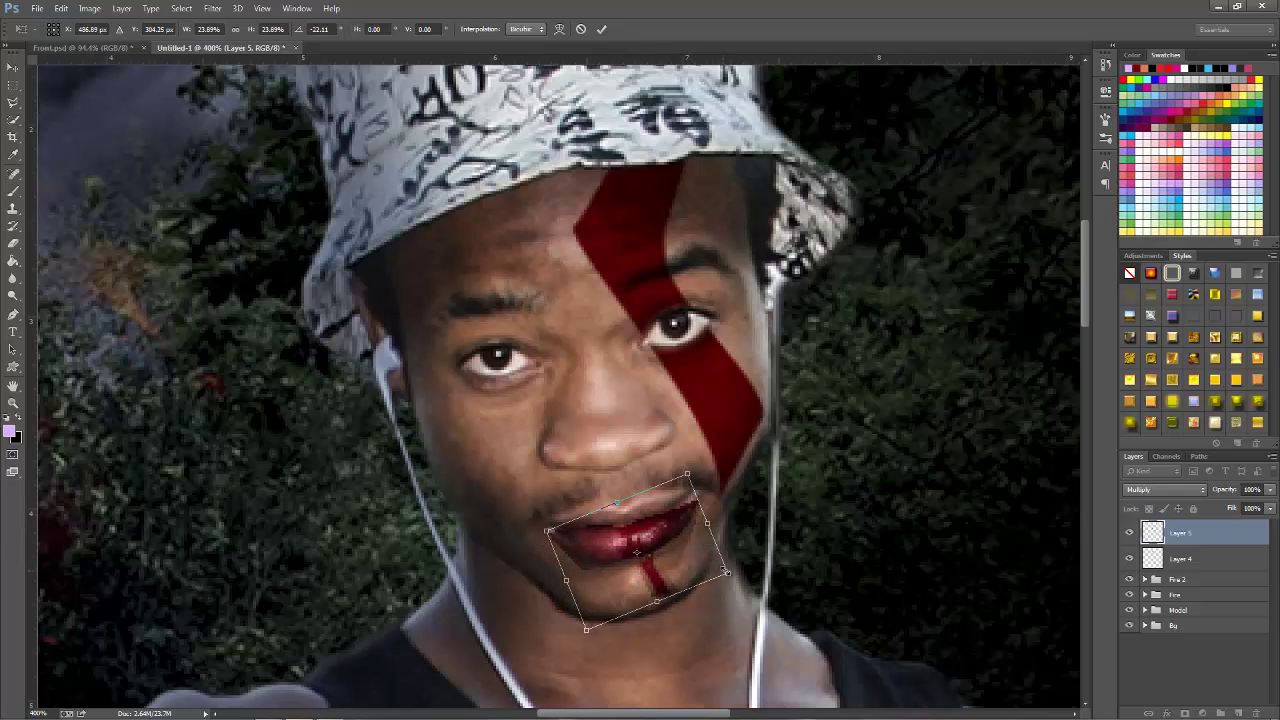
{"action": "left_click_drag", "start_coordinate": [725, 572], "coordinate": [720, 570]}
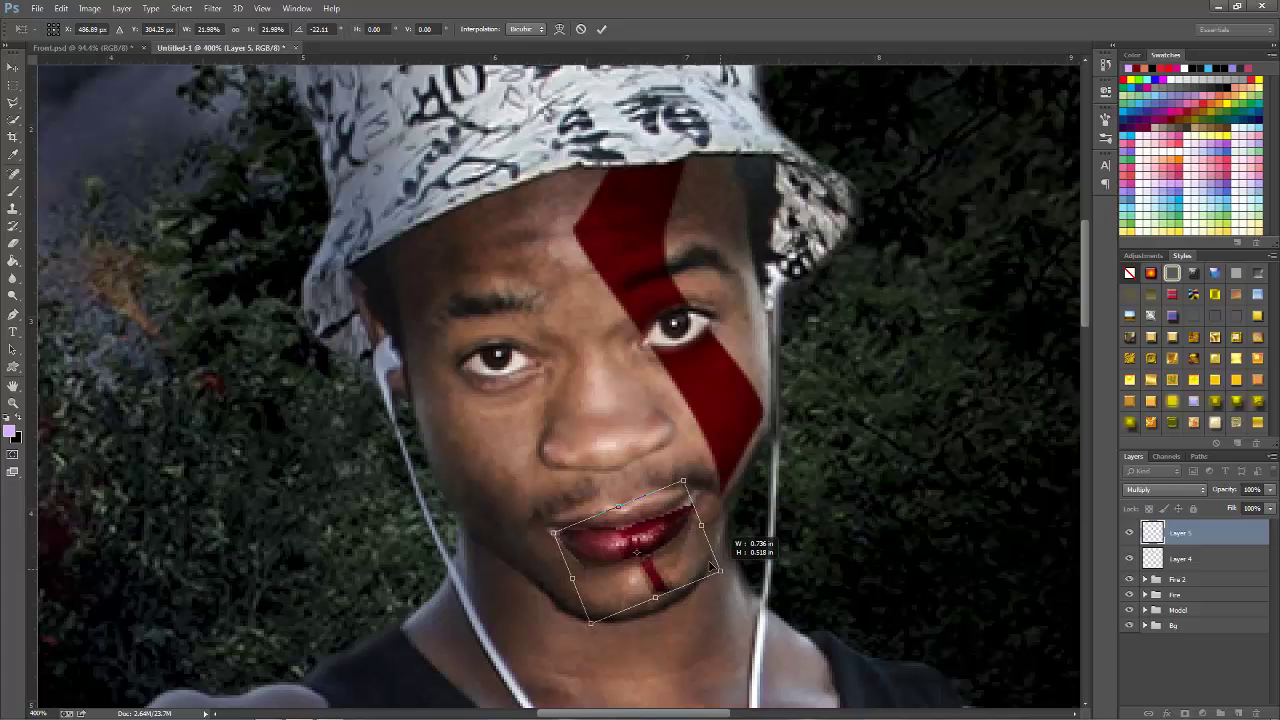
{"action": "key", "text": "Right"}
{"action": "key", "text": "Right"}
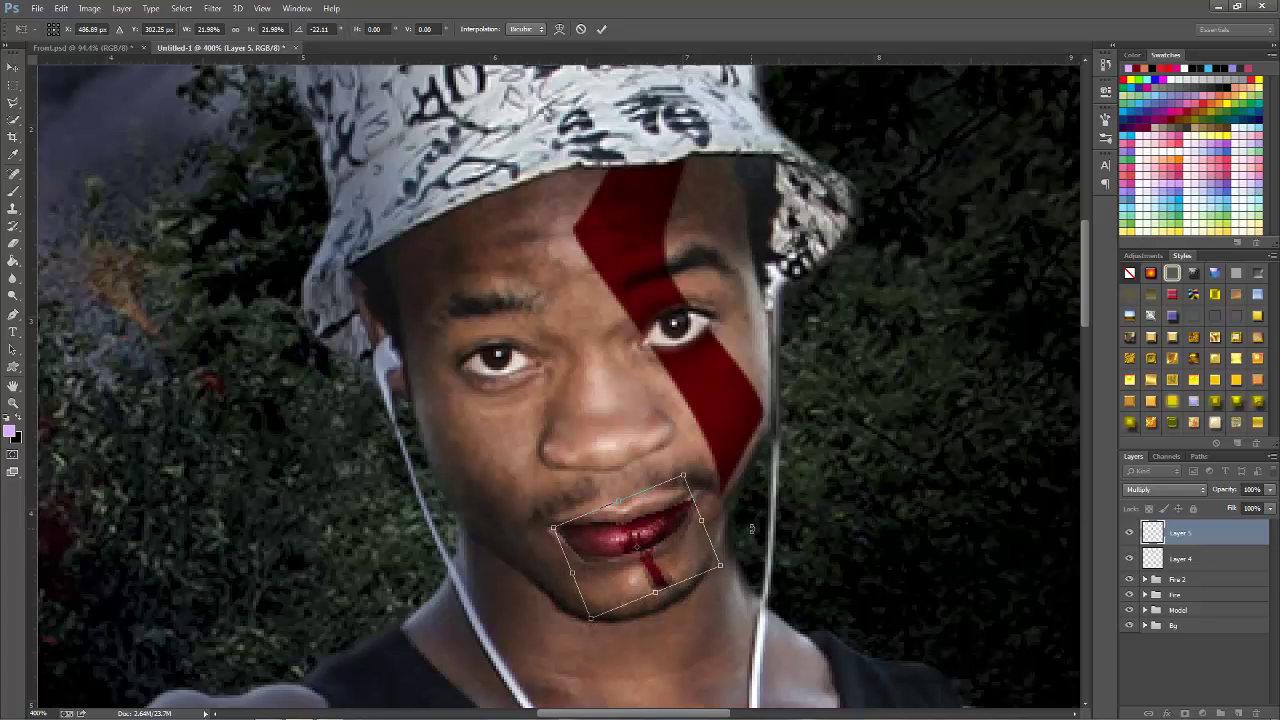
{"action": "key", "text": "Up"}
{"action": "key", "text": "Up"}
{"action": "key", "text": "Down"}
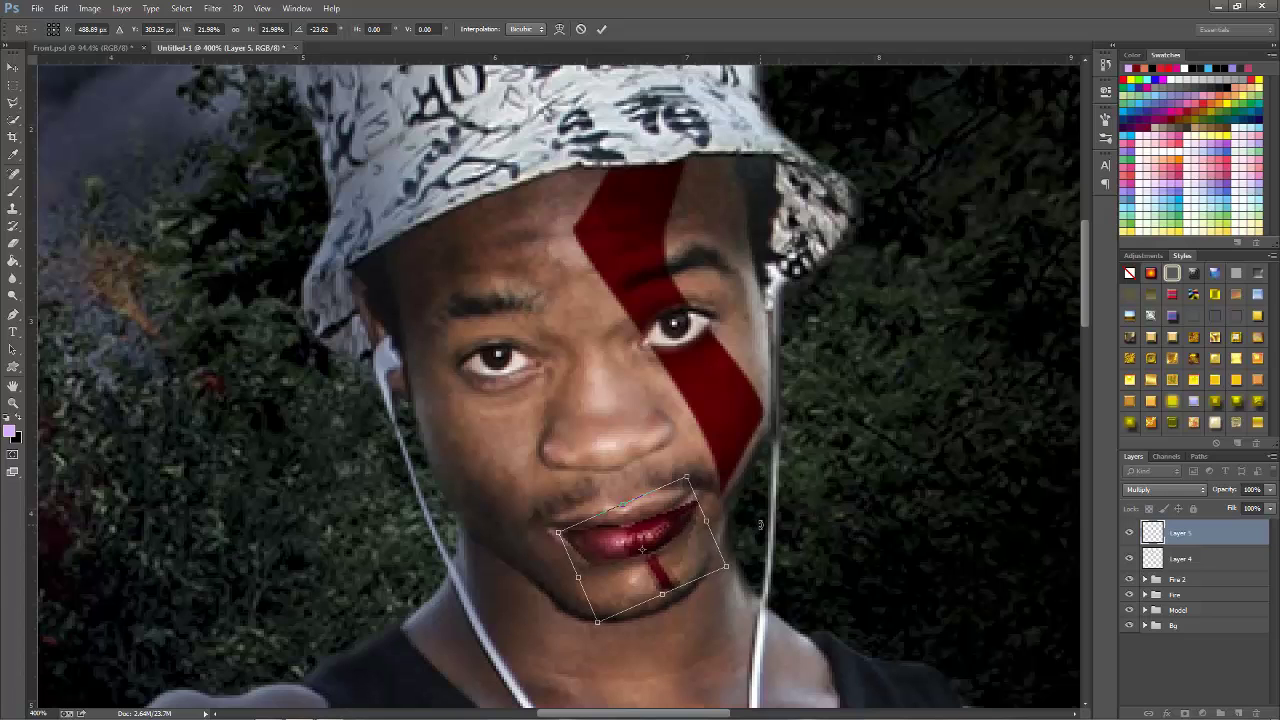
{"action": "key", "text": "Return"}
Step: Brighten the lips blood with Levels at white input 165, then fit the cover on screen
{"action": "key", "text": "ctrl+l"}
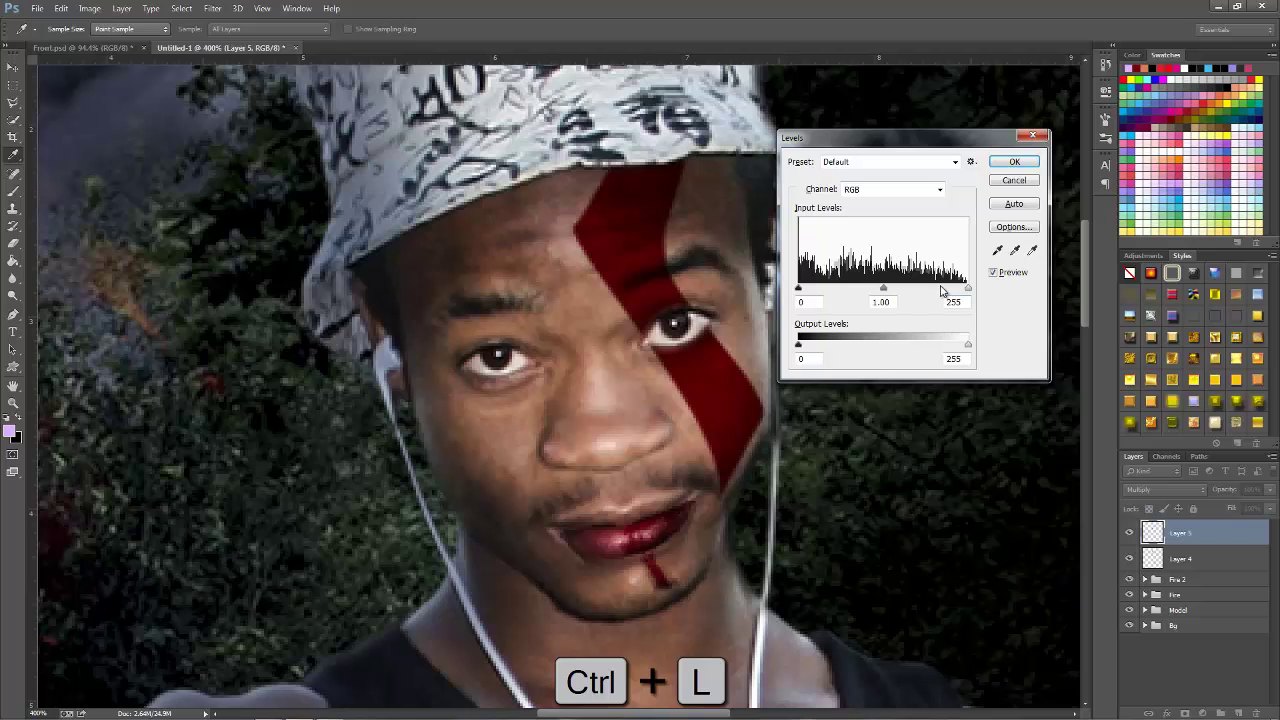
{"action": "left_click_drag", "start_coordinate": [967, 288], "coordinate": [909, 290]}
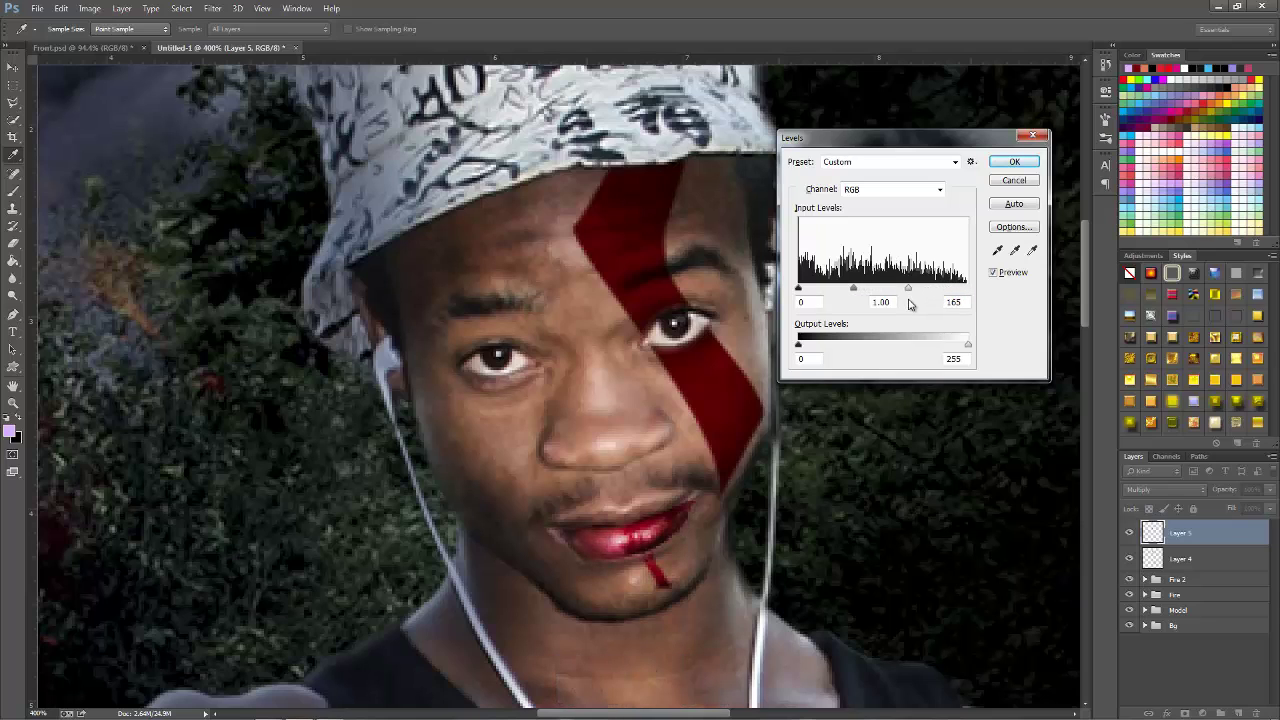
{"action": "left_click", "coordinate": [1013, 162]}
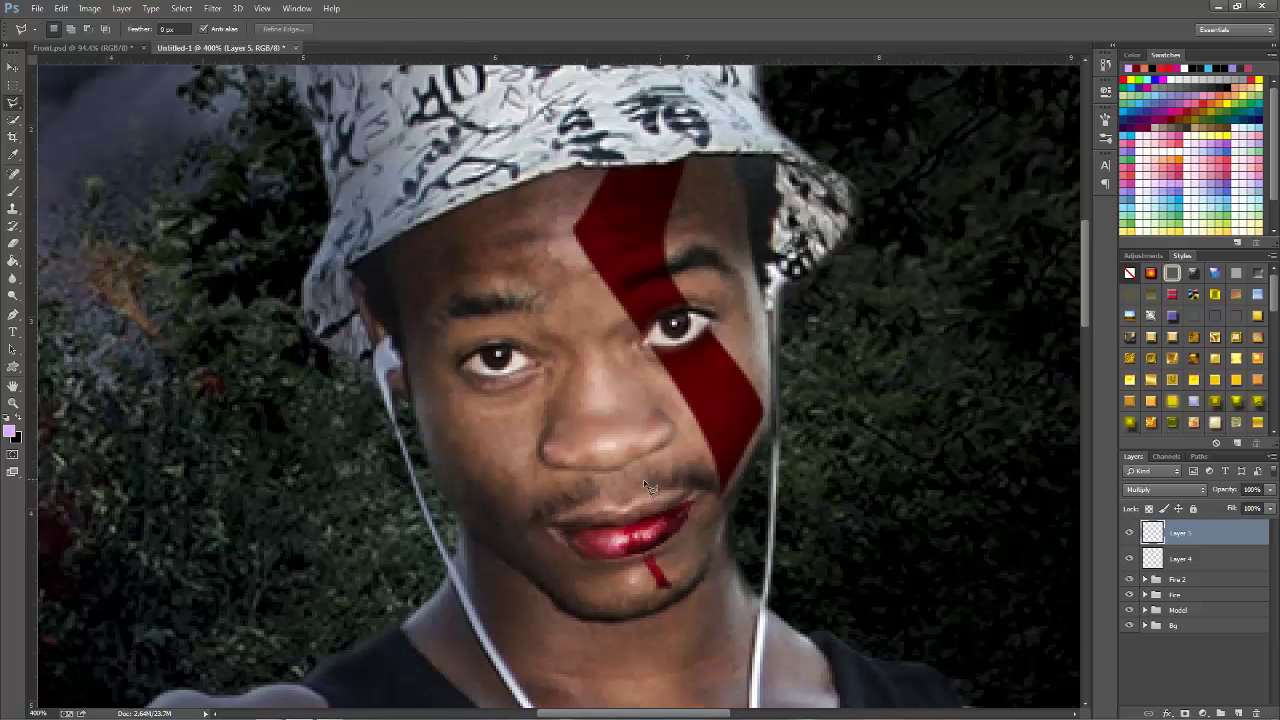
{"action": "key", "text": "z"}
{"action": "key", "text": "ctrl+0"}
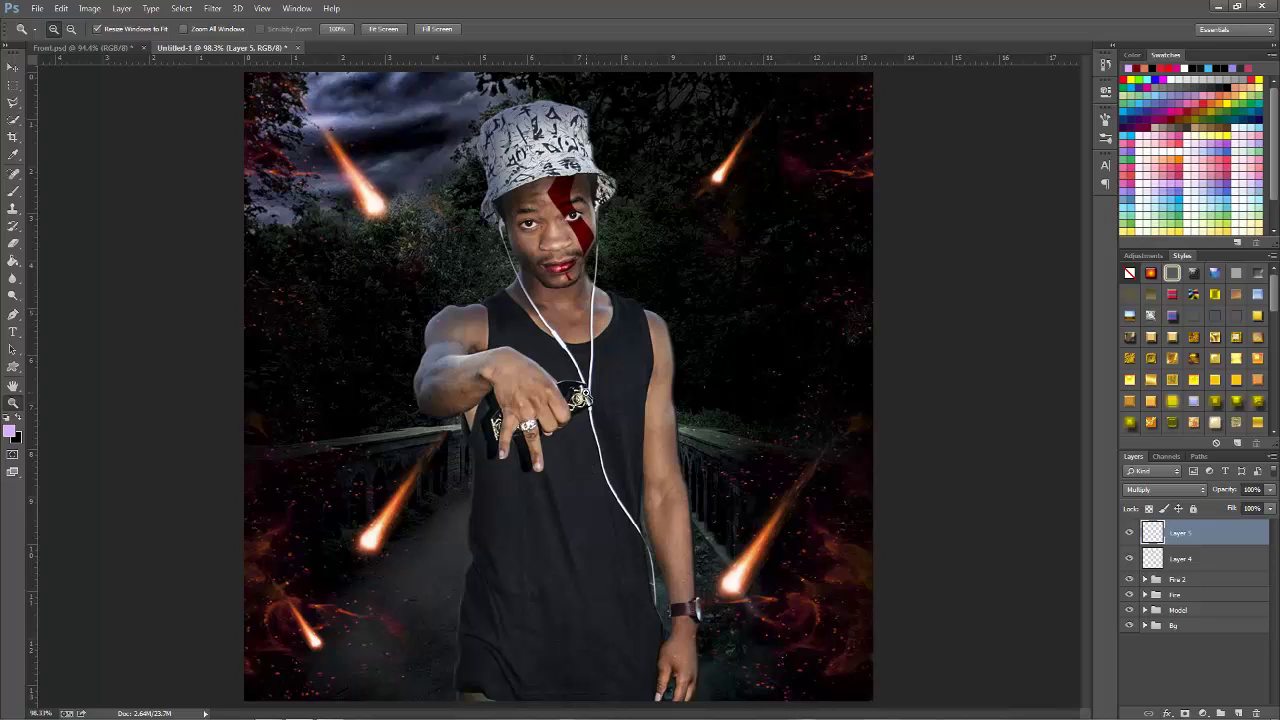
Step: Place Embedded the blood-drip image 6 onto the cover at its current size
{"action": "left_click", "coordinate": [36, 8]}
{"action": "left_click", "coordinate": [99, 239]}
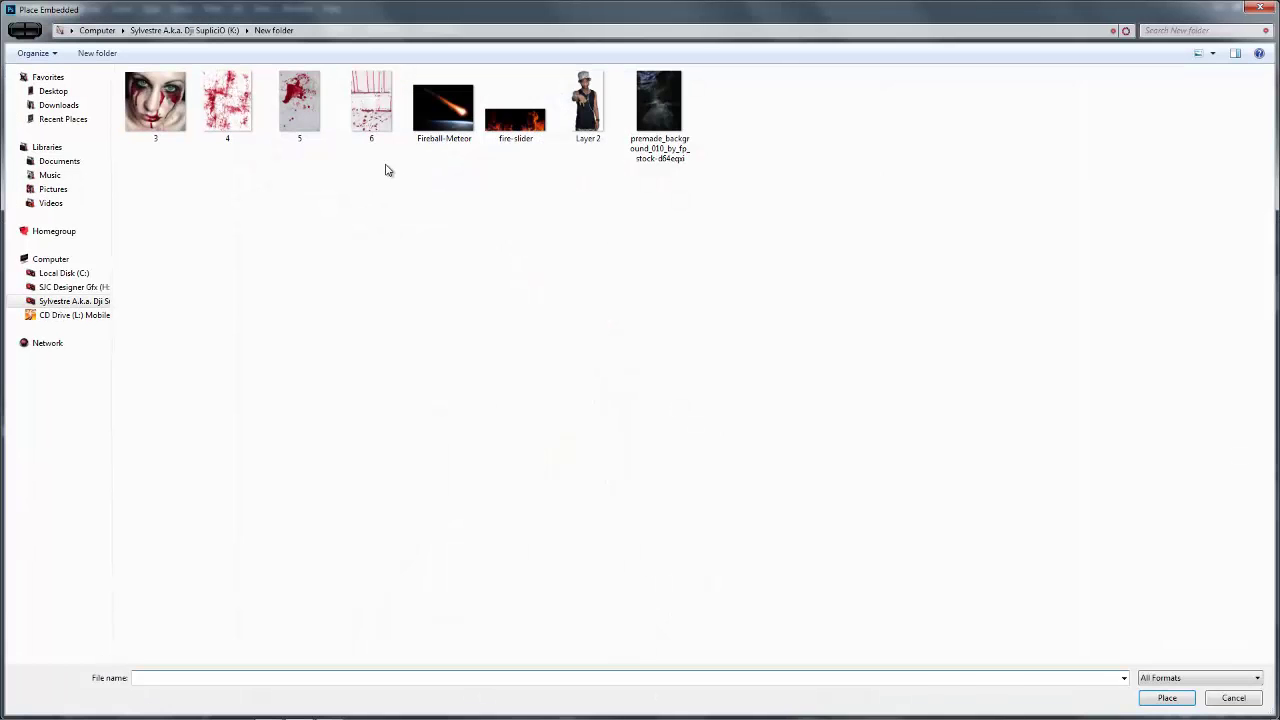
{"action": "left_click", "coordinate": [375, 112]}
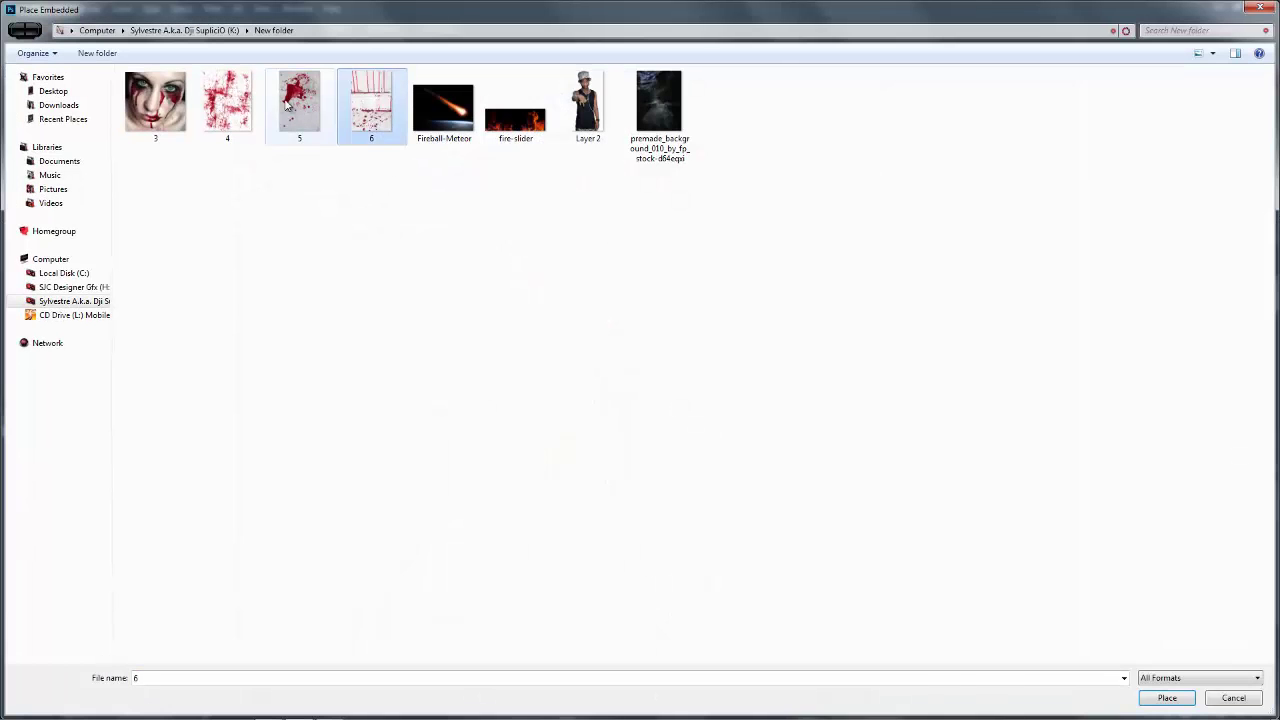
{"action": "double_click", "coordinate": [380, 112]}
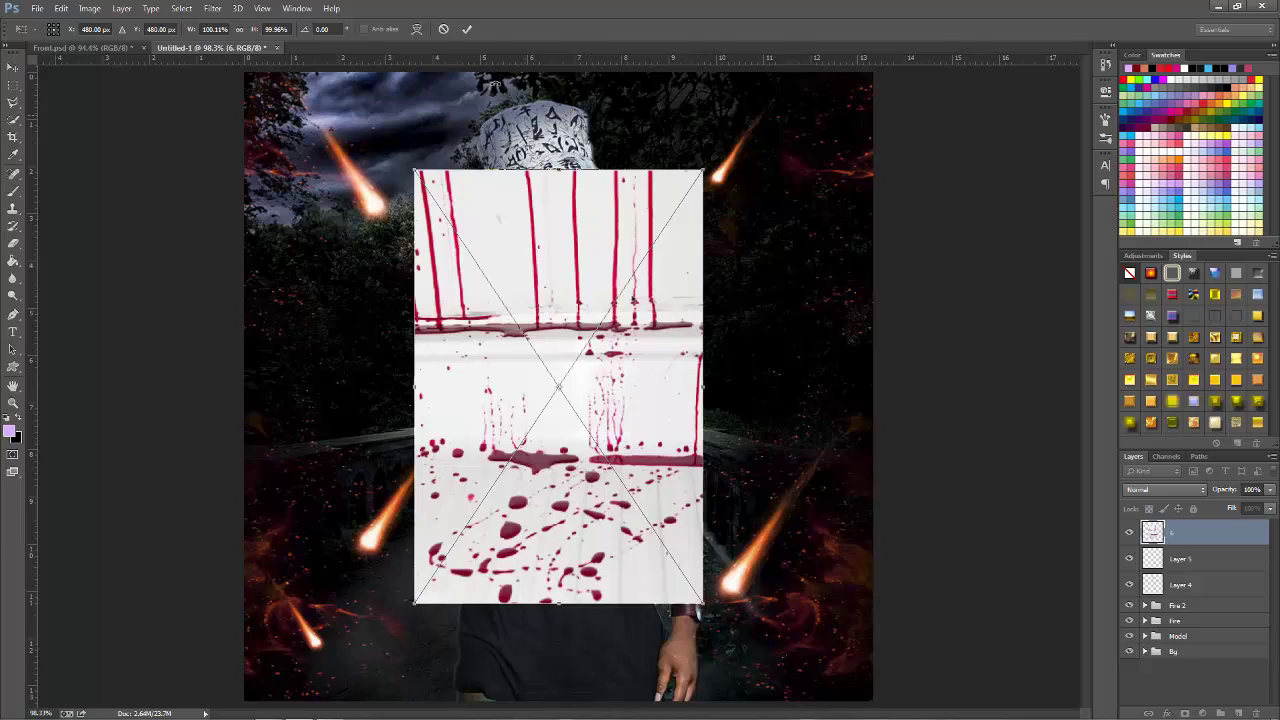
{"action": "left_click", "coordinate": [464, 28]}
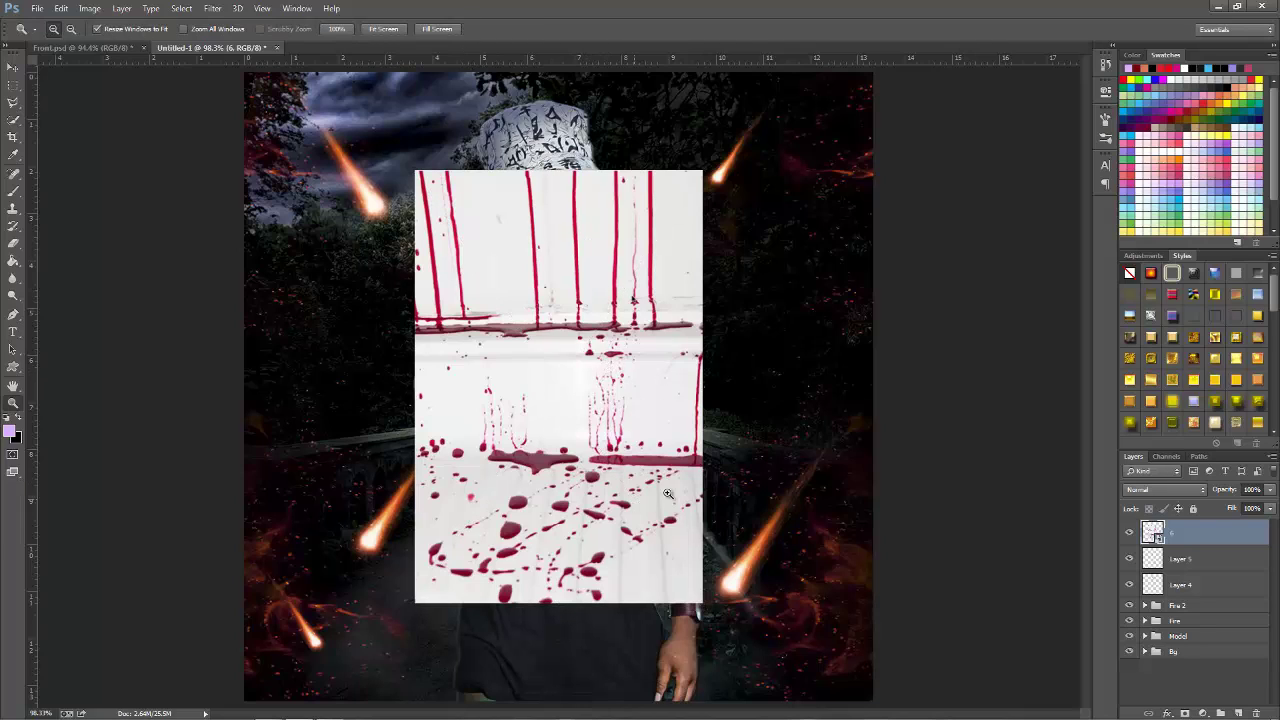
Step: Add a layer mask to layer 6 and paint out the blood over the man's arm
{"action": "key", "text": "e"}
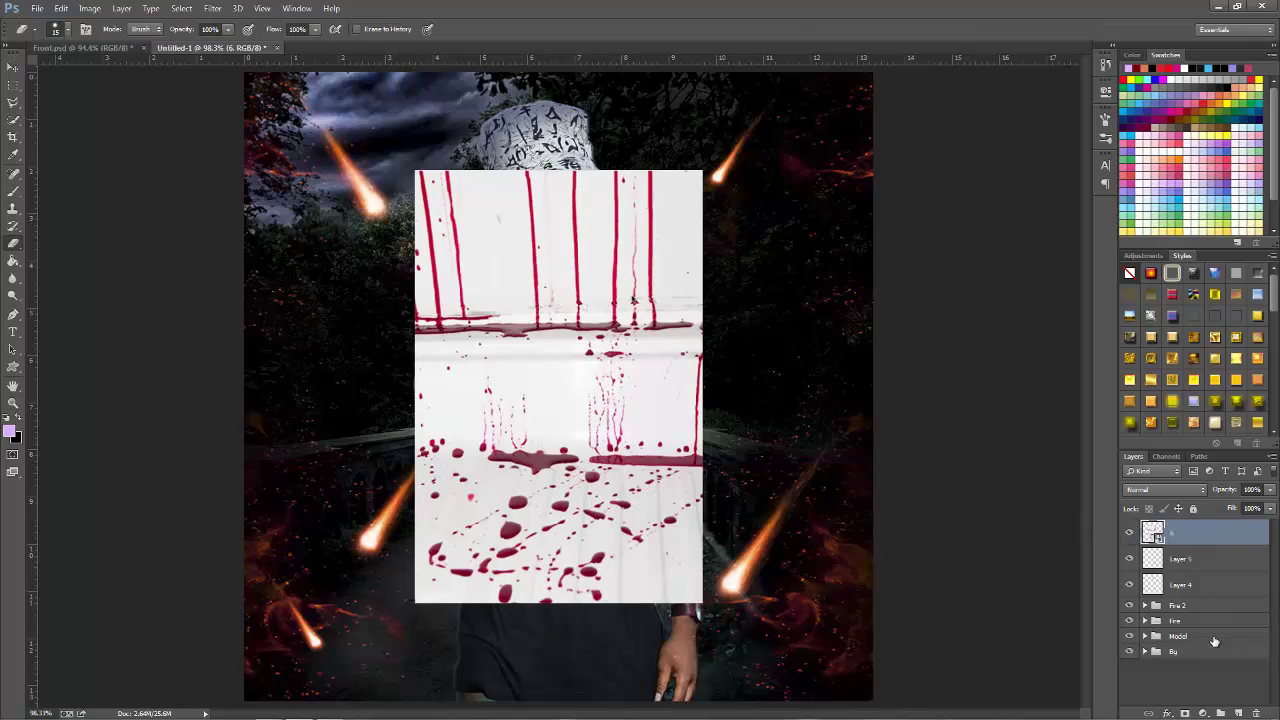
{"action": "left_click", "coordinate": [1186, 712]}
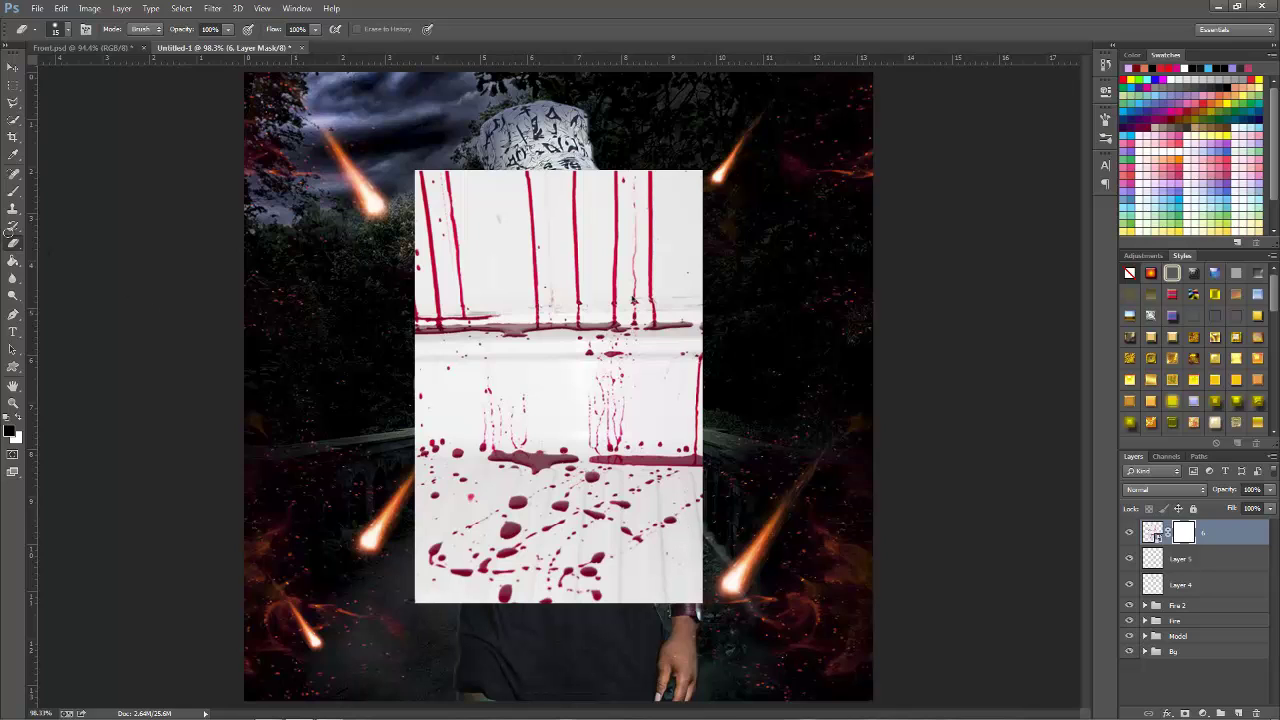
{"action": "key", "text": "b"}
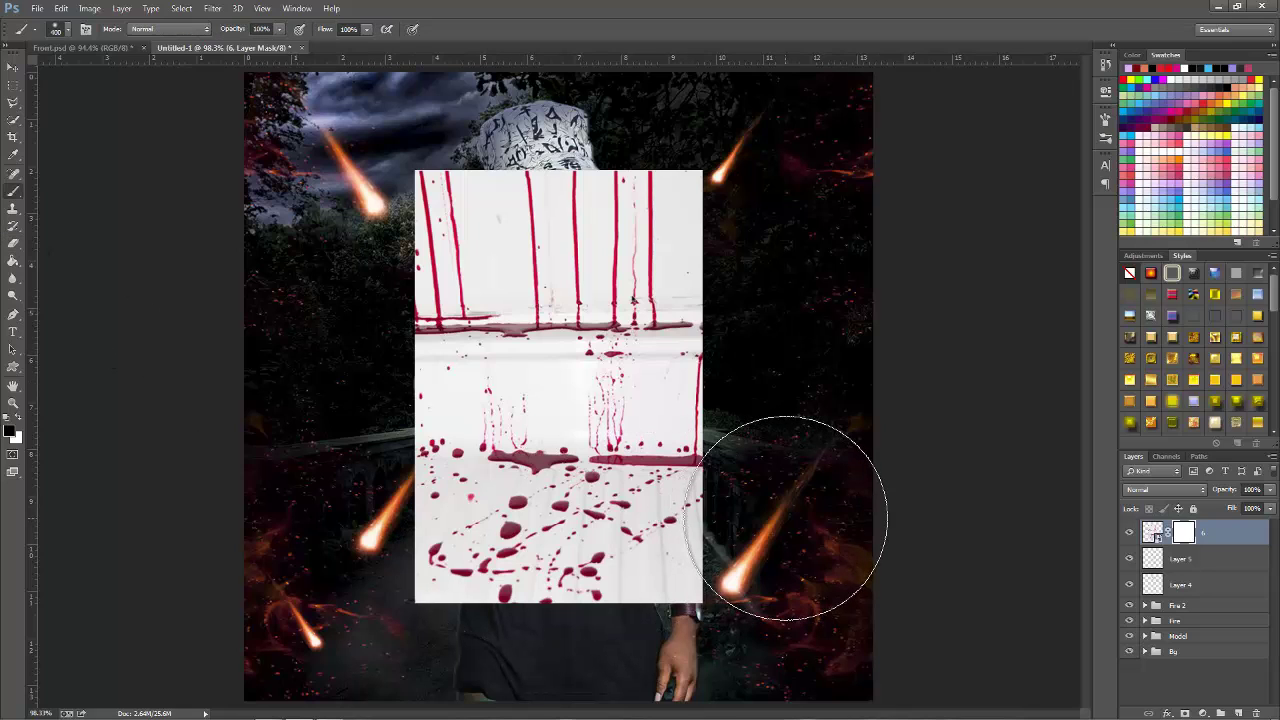
{"action": "key", "text": "bracketleft"}
{"action": "key", "text": "bracketleft"}
{"action": "key", "text": "bracketleft"}
{"action": "key", "text": "bracketleft"}
{"action": "key", "text": "bracketleft"}
{"action": "mouse_move", "coordinate": [695, 455]}
{"action": "left_mouse_down"}
{"action": "mouse_move", "coordinate": [657, 452]}
{"action": "mouse_move", "coordinate": [678, 215]}
{"action": "mouse_move", "coordinate": [668, 478]}
{"action": "left_mouse_up"}
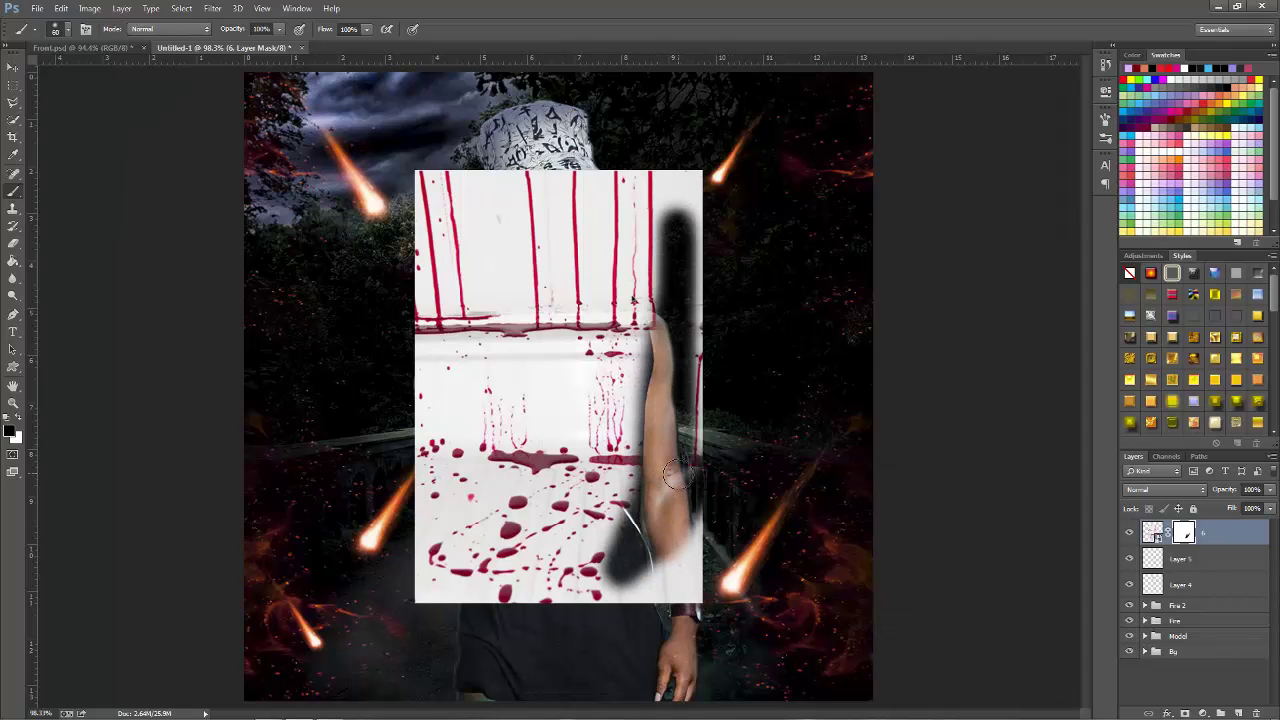
Step: Draw a closed Pen outline along the man's arm
{"action": "key", "text": "p"}
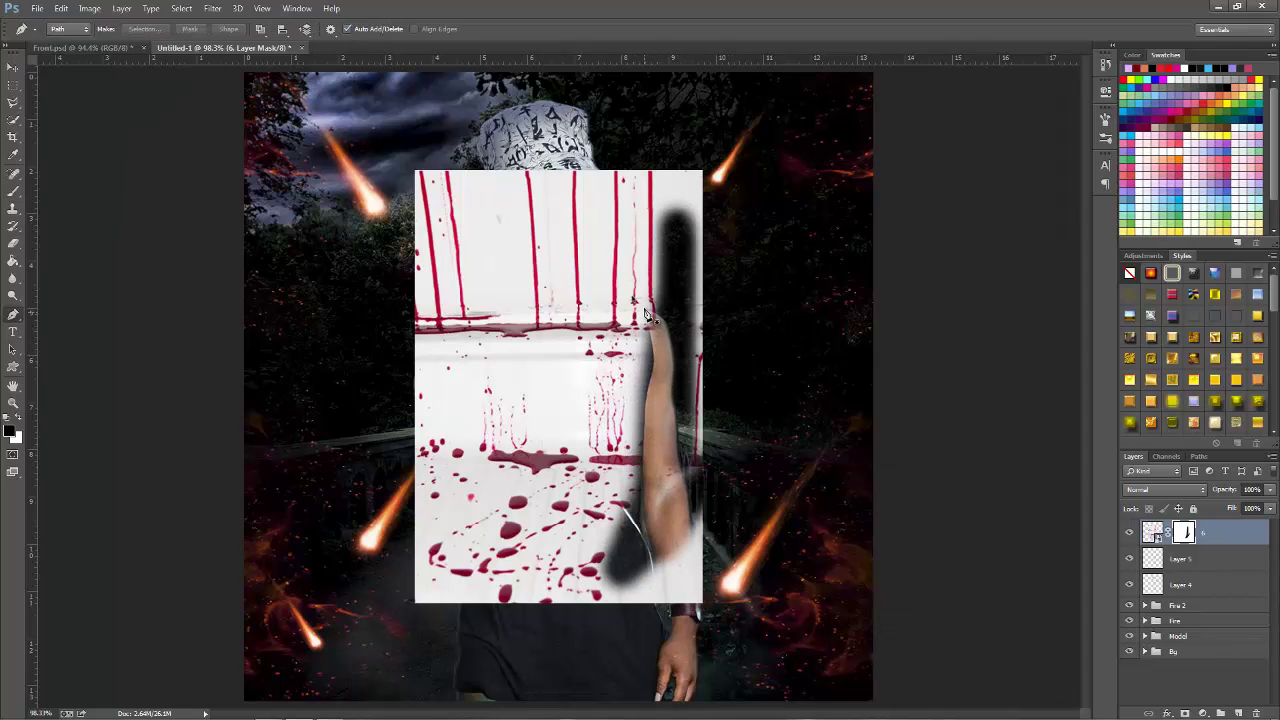
{"action": "left_click", "coordinate": [639, 460]}
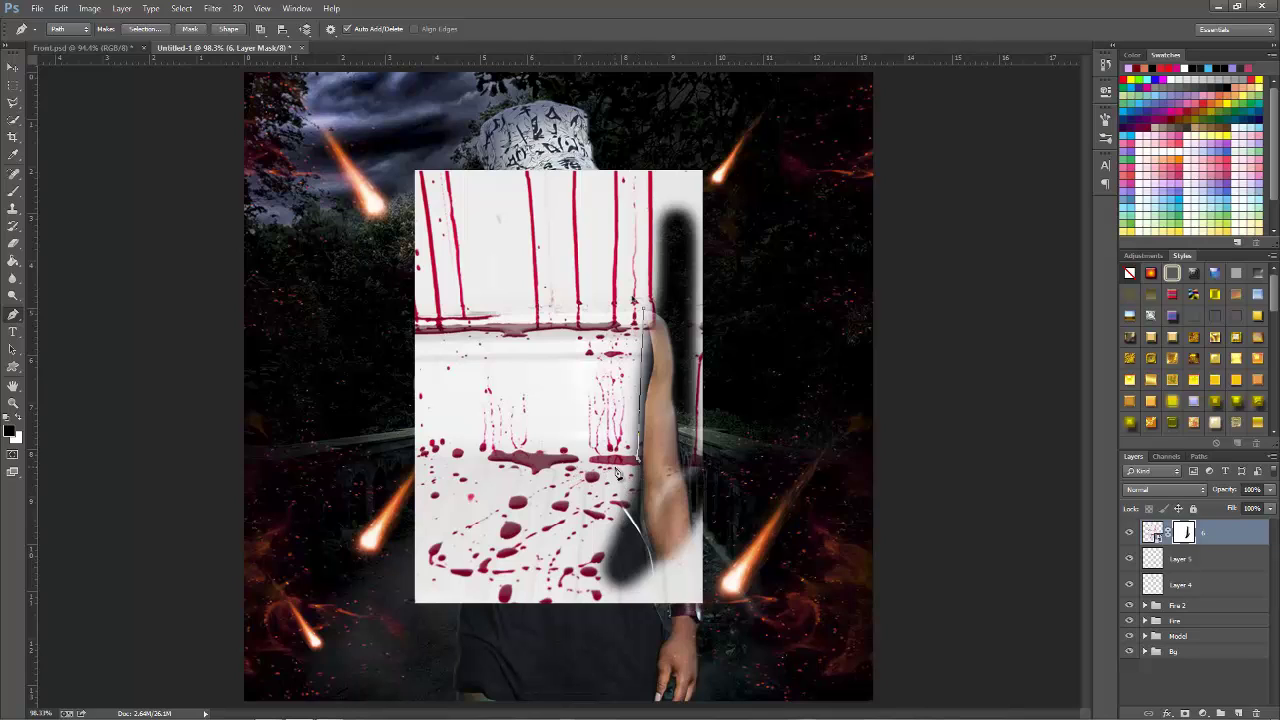
{"action": "left_click", "coordinate": [561, 446]}
{"action": "left_click", "coordinate": [644, 309]}
{"action": "left_click", "coordinate": [636, 304]}
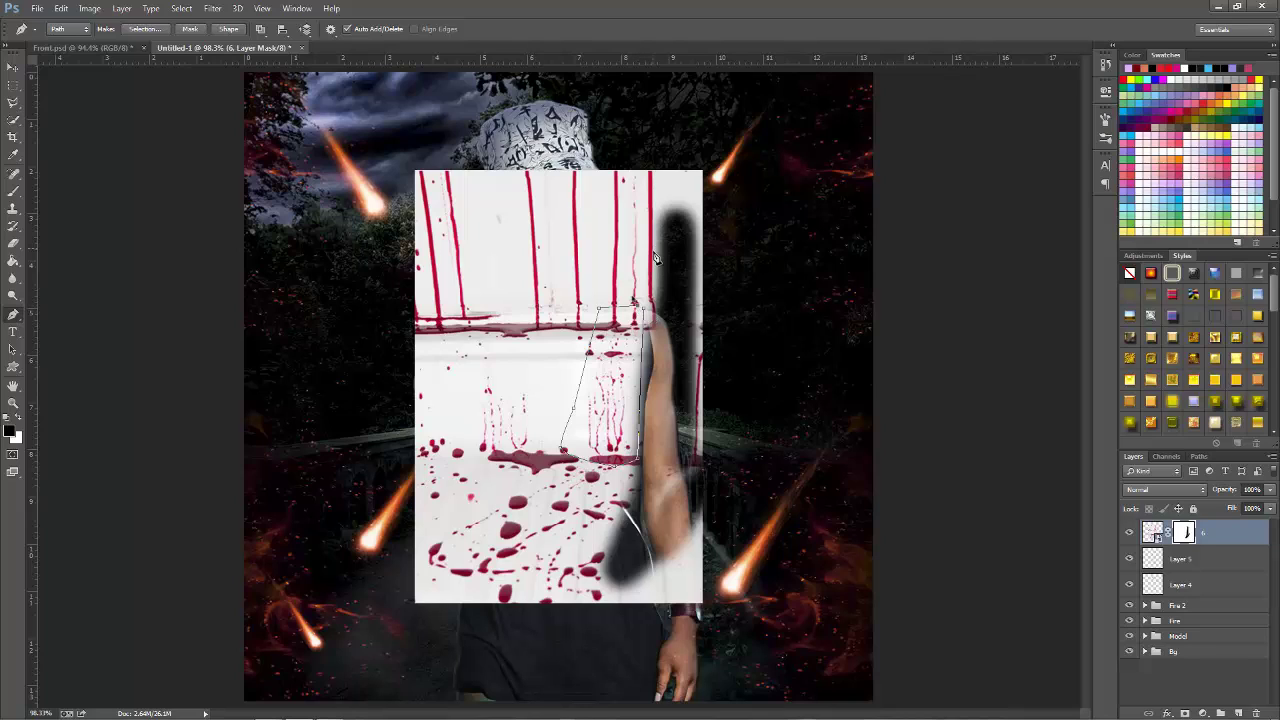
Step: Outline the figure and hat with a larger Pen path and make it a selection
{"action": "left_click", "coordinate": [740, 268]}
{"action": "left_click", "coordinate": [370, 86]}
{"action": "left_click_drag", "start_coordinate": [650, 182], "coordinate": [705, 147]}
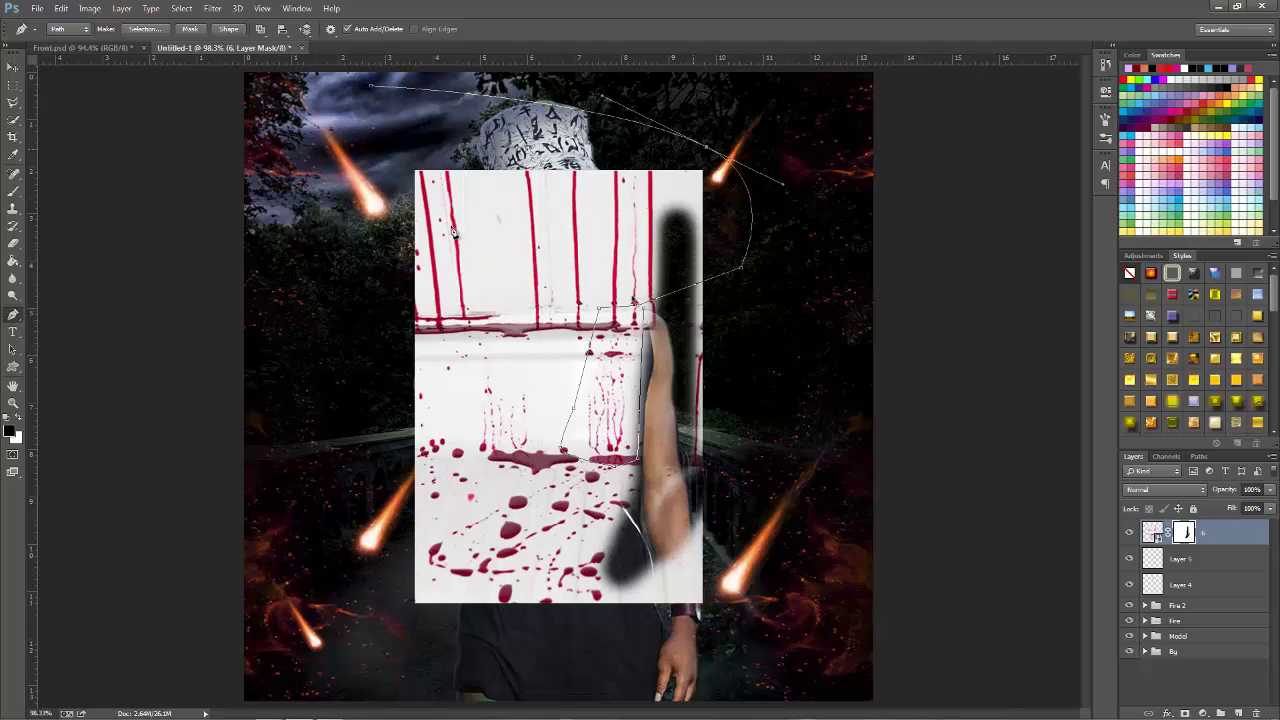
{"action": "left_click", "coordinate": [376, 629]}
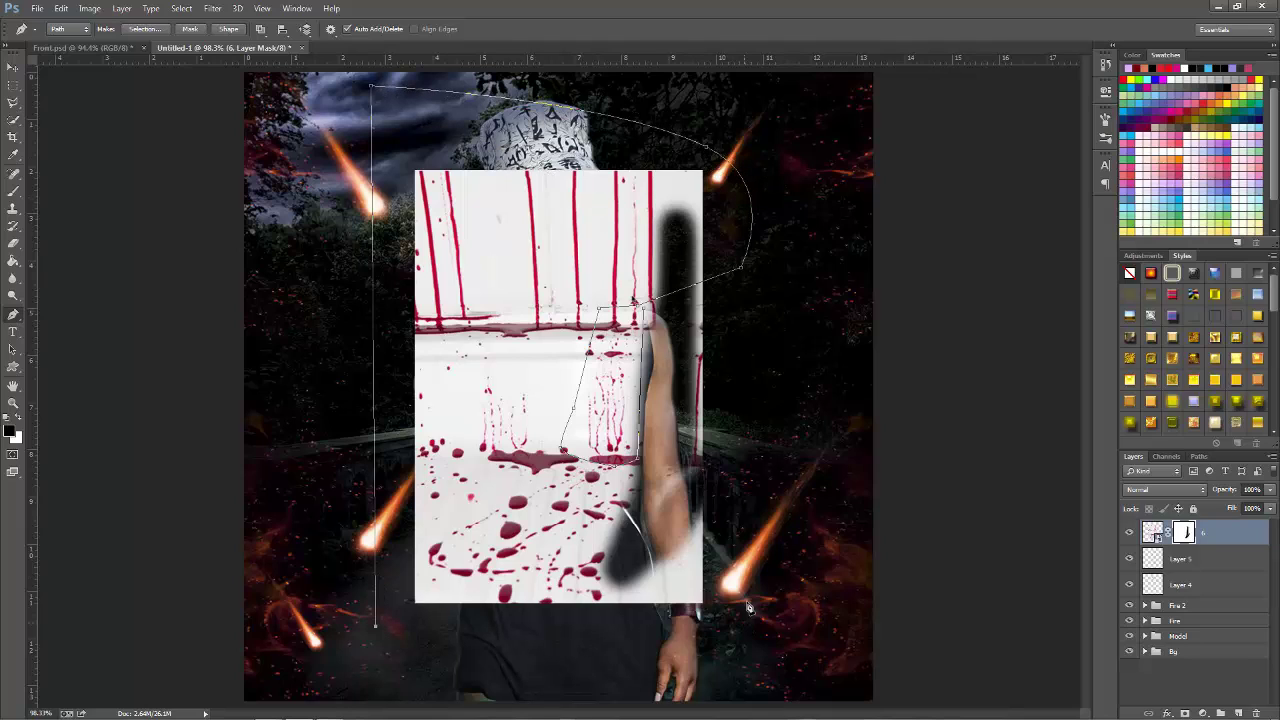
{"action": "left_click", "coordinate": [744, 623]}
{"action": "left_click_drag", "start_coordinate": [743, 285], "coordinate": [798, 273]}
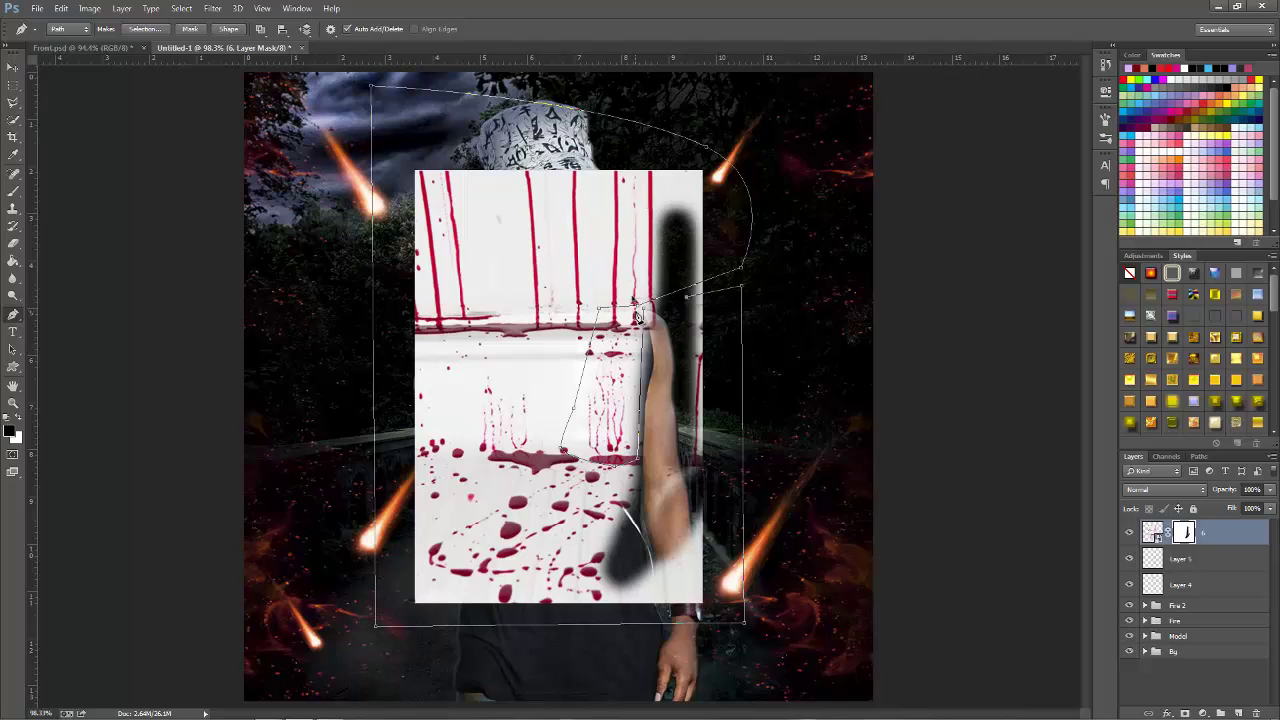
{"action": "right_click", "coordinate": [658, 324]}
{"action": "left_click", "coordinate": [690, 386]}
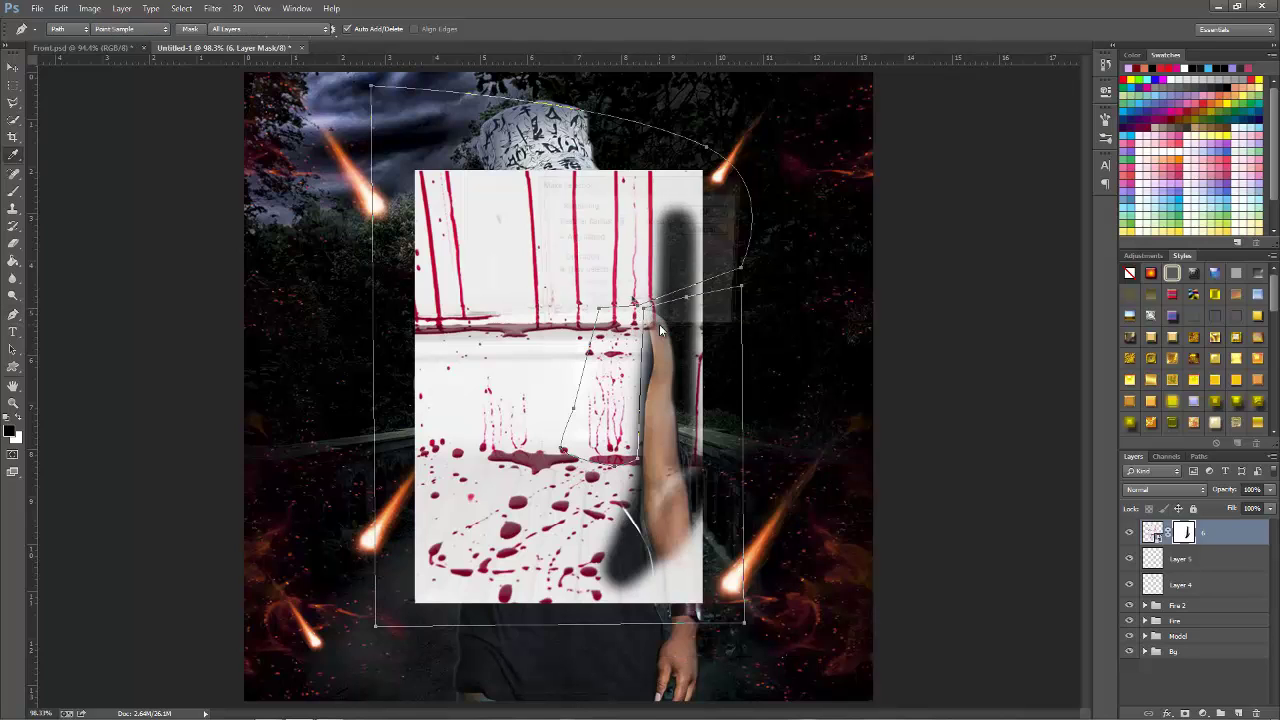
{"action": "key", "text": "Return"}
Step: Paint the mask inside the selection to hide the band over face, hat and arm, then deselect
{"action": "key", "text": "b"}
{"action": "mouse_move", "coordinate": [680, 360]}
{"action": "left_mouse_down"}
{"action": "mouse_move", "coordinate": [600, 580]}
{"action": "mouse_move", "coordinate": [369, 371]}
{"action": "left_mouse_up"}
{"action": "left_click_drag", "start_coordinate": [660, 290], "coordinate": [420, 180]}
{"action": "left_click_drag", "start_coordinate": [600, 200], "coordinate": [430, 230]}
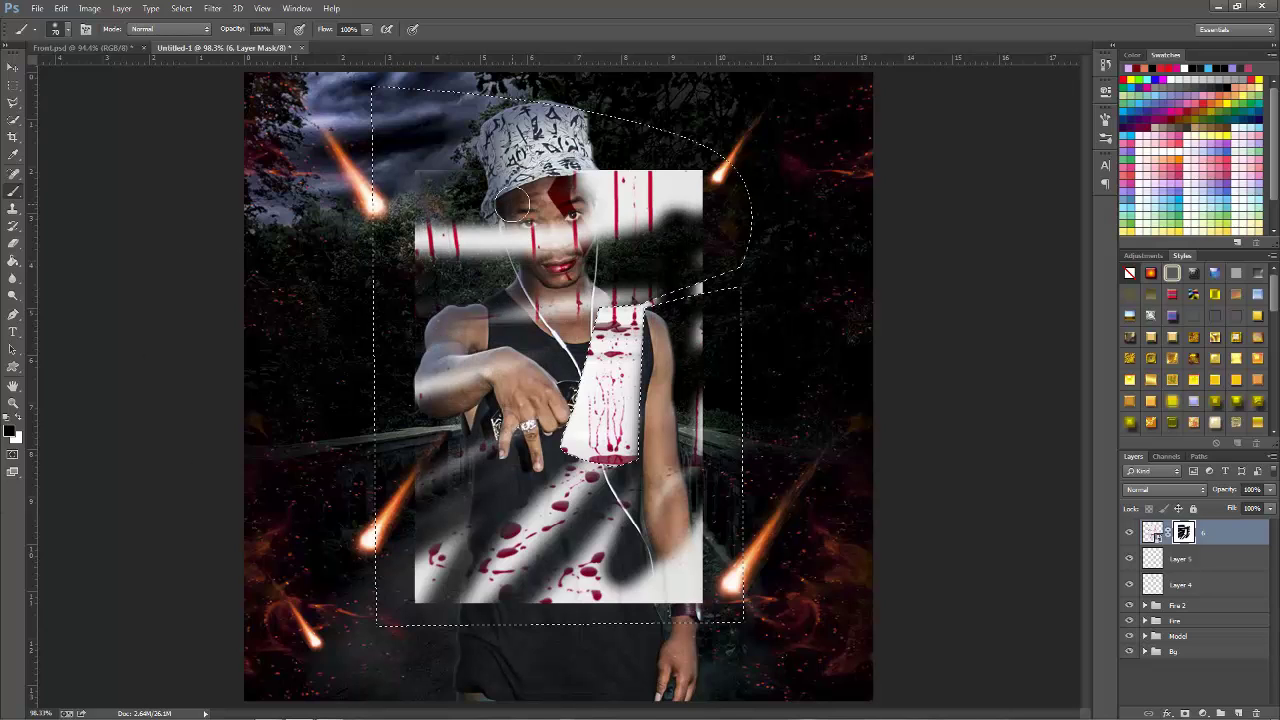
{"action": "left_click_drag", "start_coordinate": [560, 150], "coordinate": [530, 200]}
{"action": "key", "text": "bracketright"}
{"action": "key", "text": "bracketright"}
{"action": "key", "text": "bracketright"}
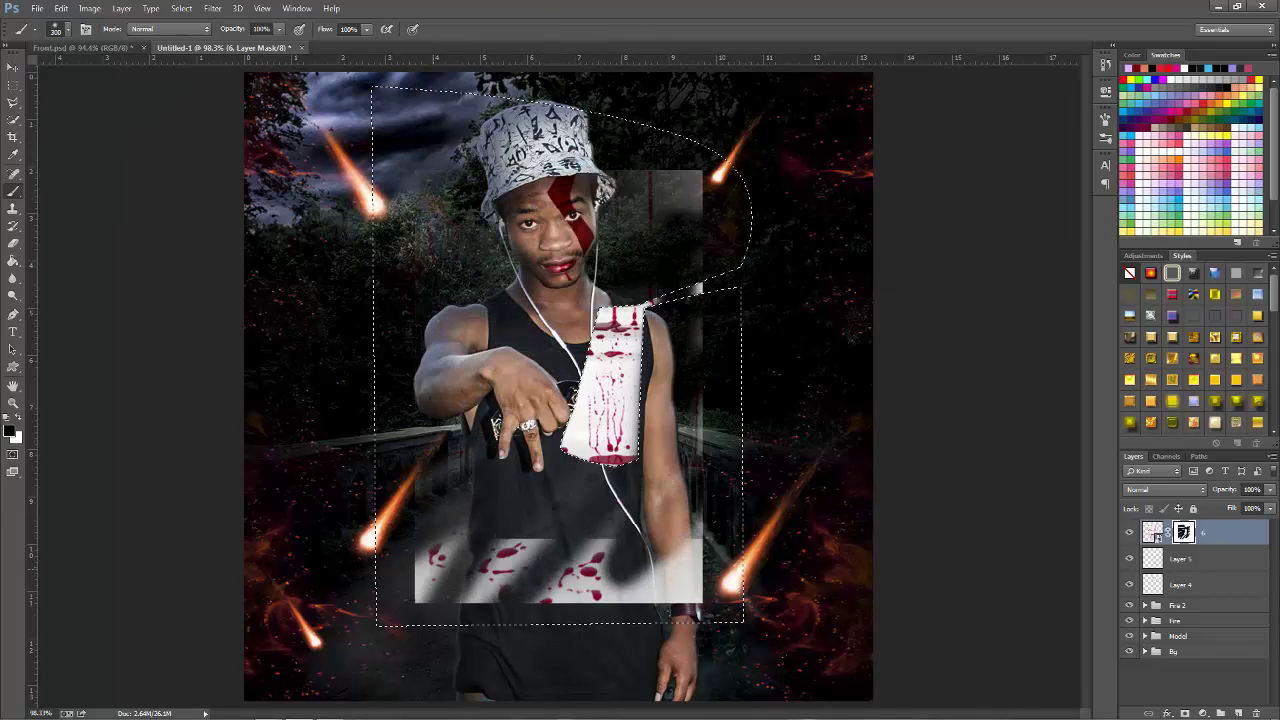
{"action": "mouse_move", "coordinate": [450, 215]}
{"action": "left_mouse_down"}
{"action": "mouse_move", "coordinate": [690, 606]}
{"action": "mouse_move", "coordinate": [680, 330]}
{"action": "left_mouse_up"}
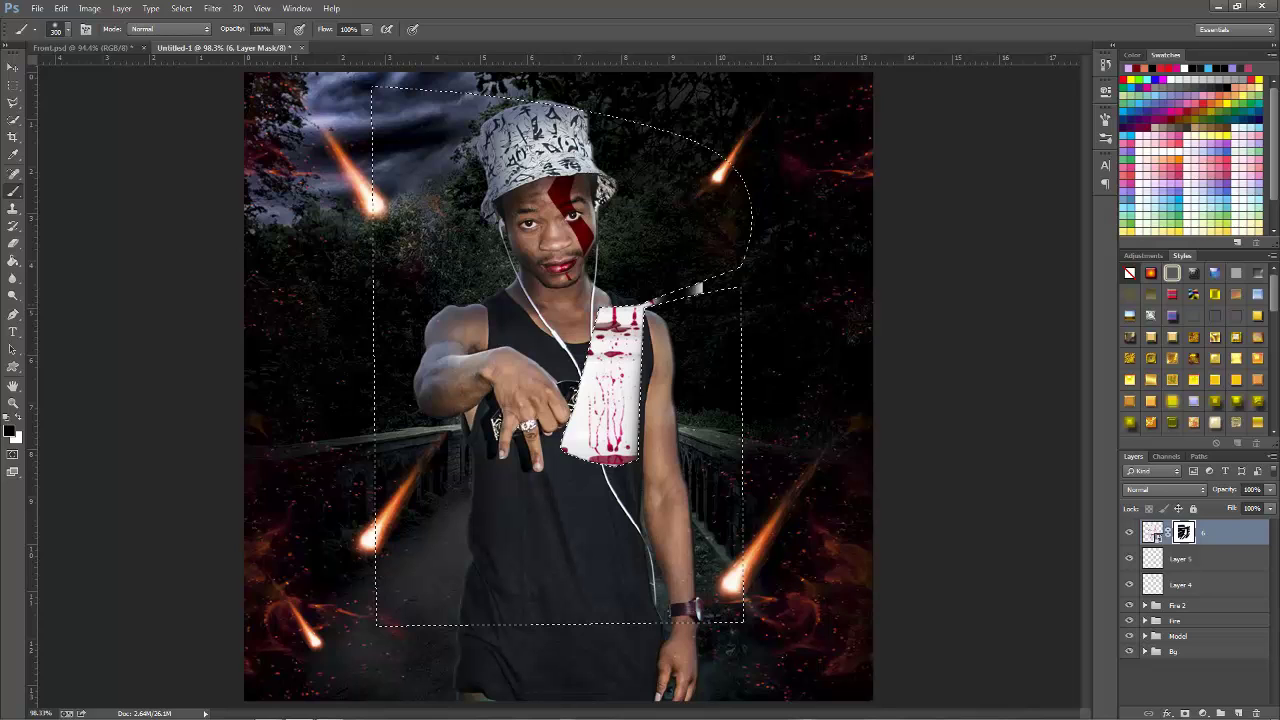
{"action": "key", "text": "ctrl+d"}
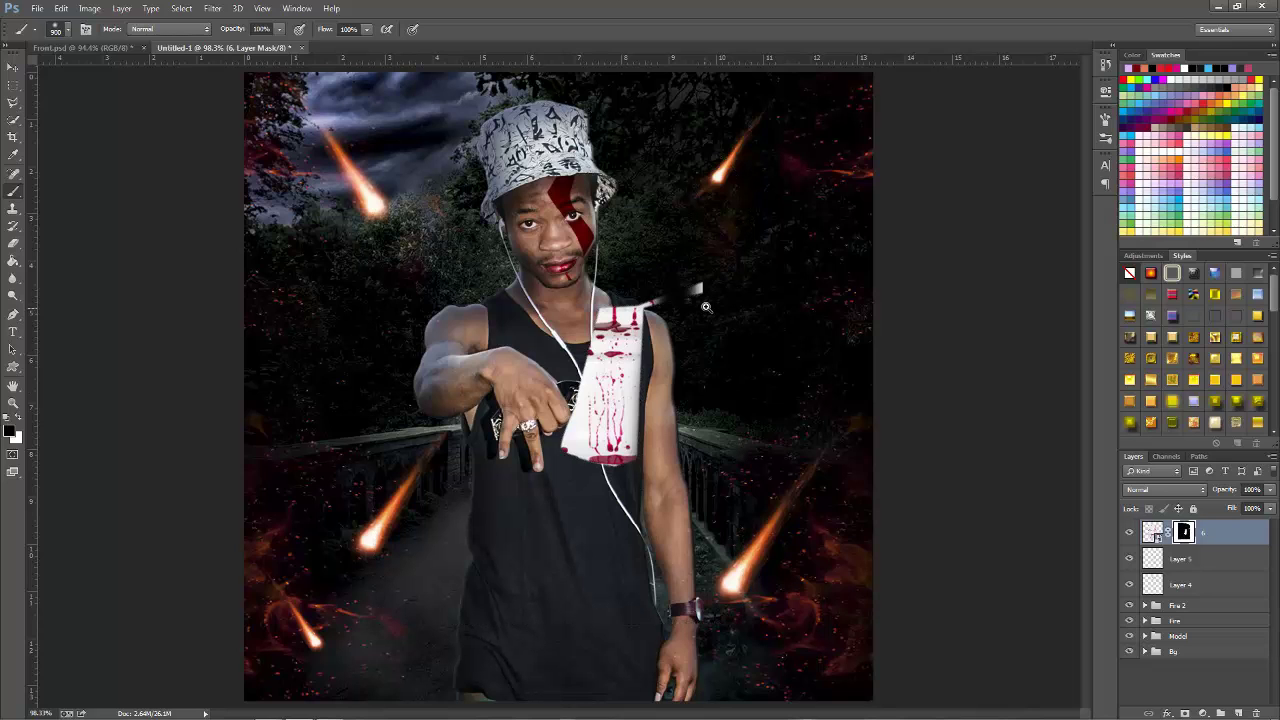
Step: Mask out the stray white streak by the shoulder and set the blood strip to Multiply
{"action": "left_click", "coordinate": [706, 306], "text": "ctrl"}
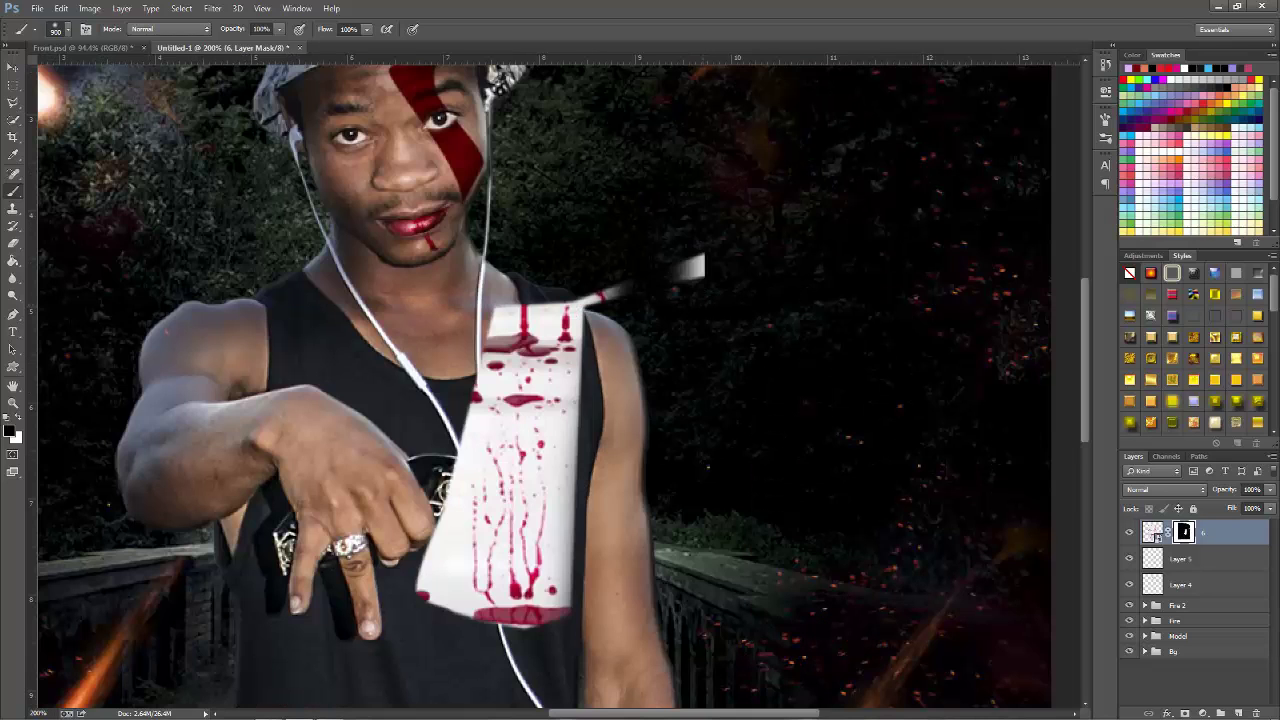
{"action": "key", "text": "bracketleft"}
{"action": "key", "text": "bracketleft"}
{"action": "key", "text": "bracketleft"}
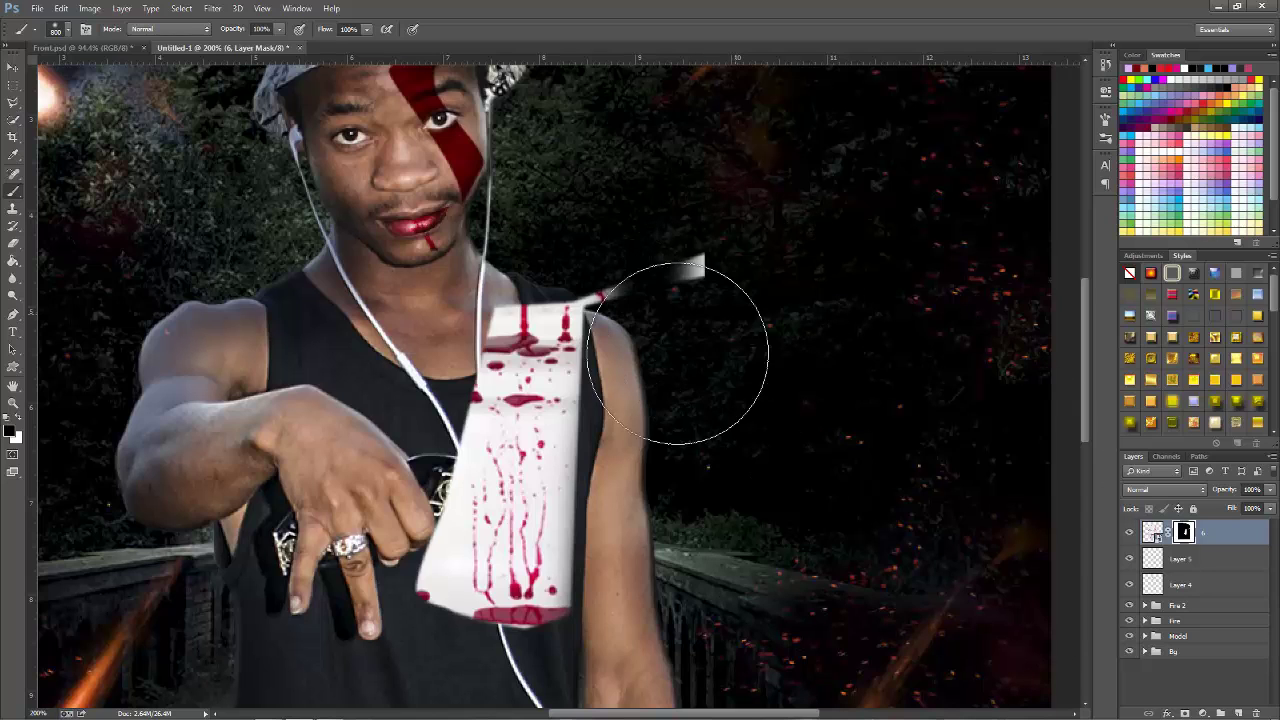
{"action": "key", "text": "bracketleft"}
{"action": "key", "text": "bracketleft"}
{"action": "key", "text": "bracketleft"}
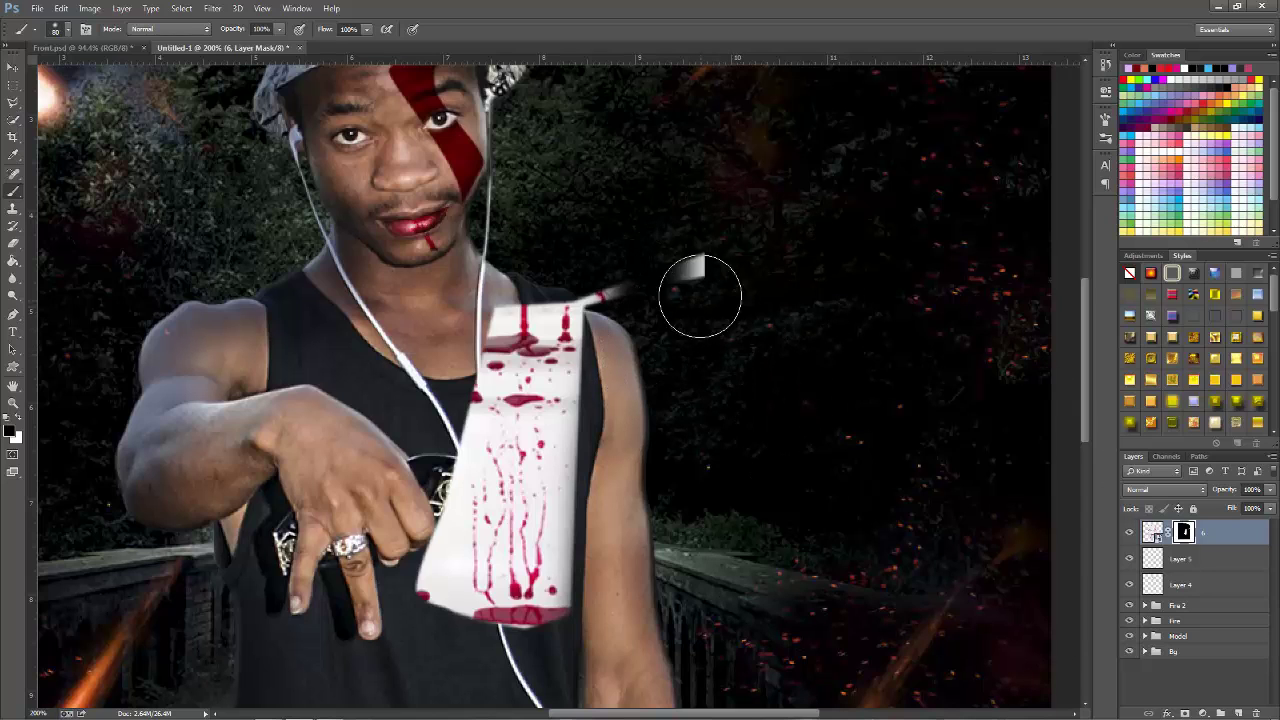
{"action": "mouse_move", "coordinate": [700, 286]}
{"action": "left_mouse_down"}
{"action": "mouse_move", "coordinate": [657, 277]}
{"action": "mouse_move", "coordinate": [630, 297]}
{"action": "mouse_move", "coordinate": [600, 294]}
{"action": "left_mouse_up"}
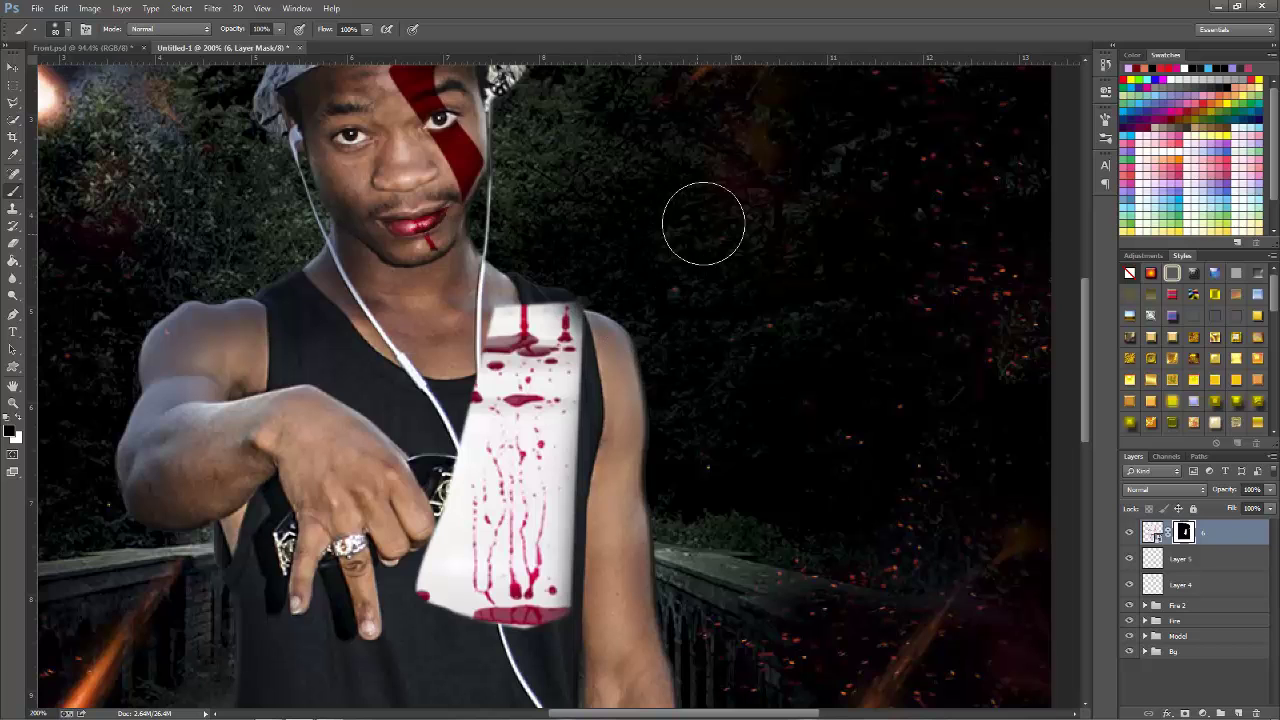
{"action": "left_click", "coordinate": [597, 458]}
{"action": "left_click_drag", "start_coordinate": [629, 449], "coordinate": [729, 635]}
{"action": "left_click", "coordinate": [1160, 489]}
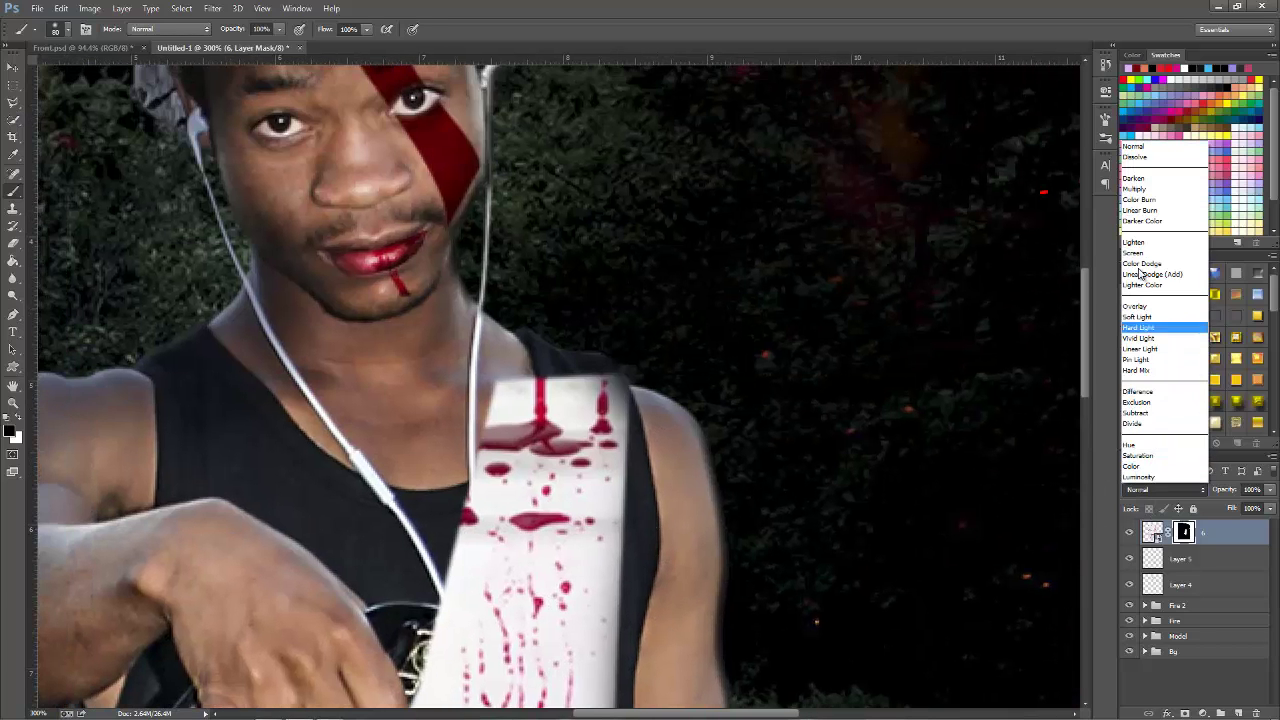
{"action": "left_click", "coordinate": [1135, 189]}
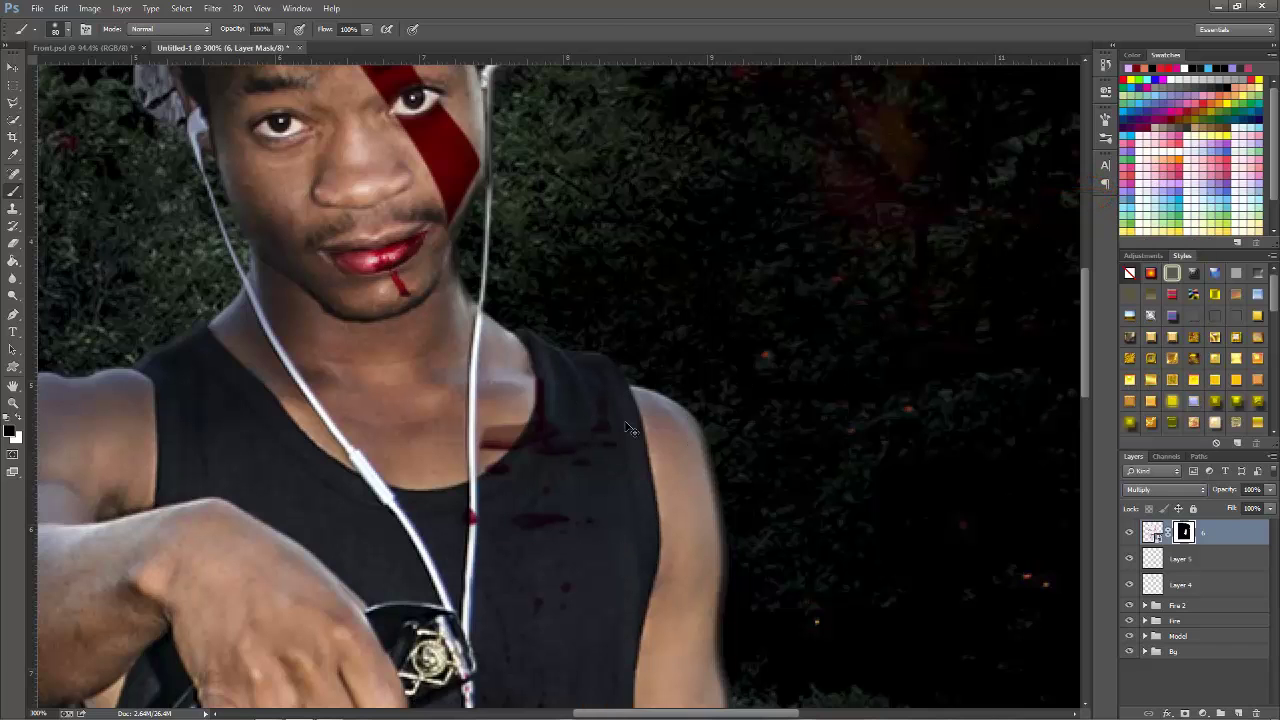
Step: Shrink the splatter to about 27%, move it onto the neck and rotate about -10.5°
{"action": "key", "text": "ctrl+t"}
{"action": "left_click", "coordinate": [691, 286], "text": "alt"}
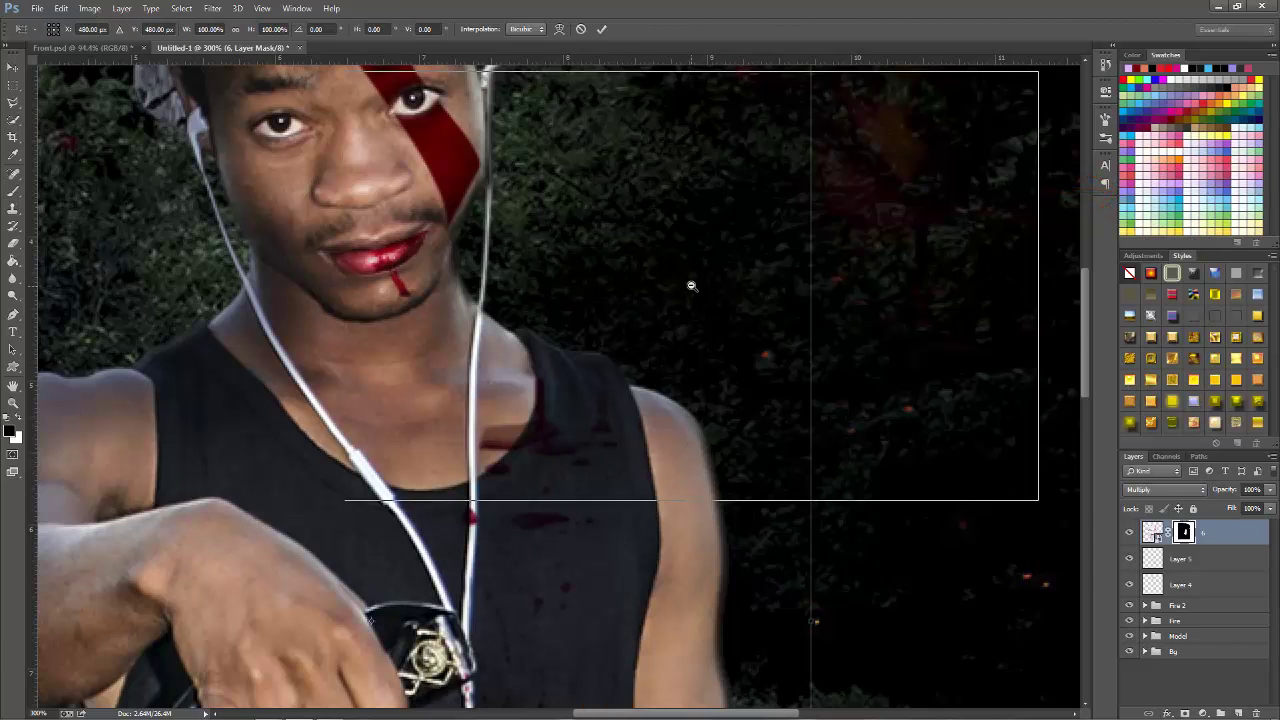
{"action": "left_click", "coordinate": [708, 260], "text": "alt"}
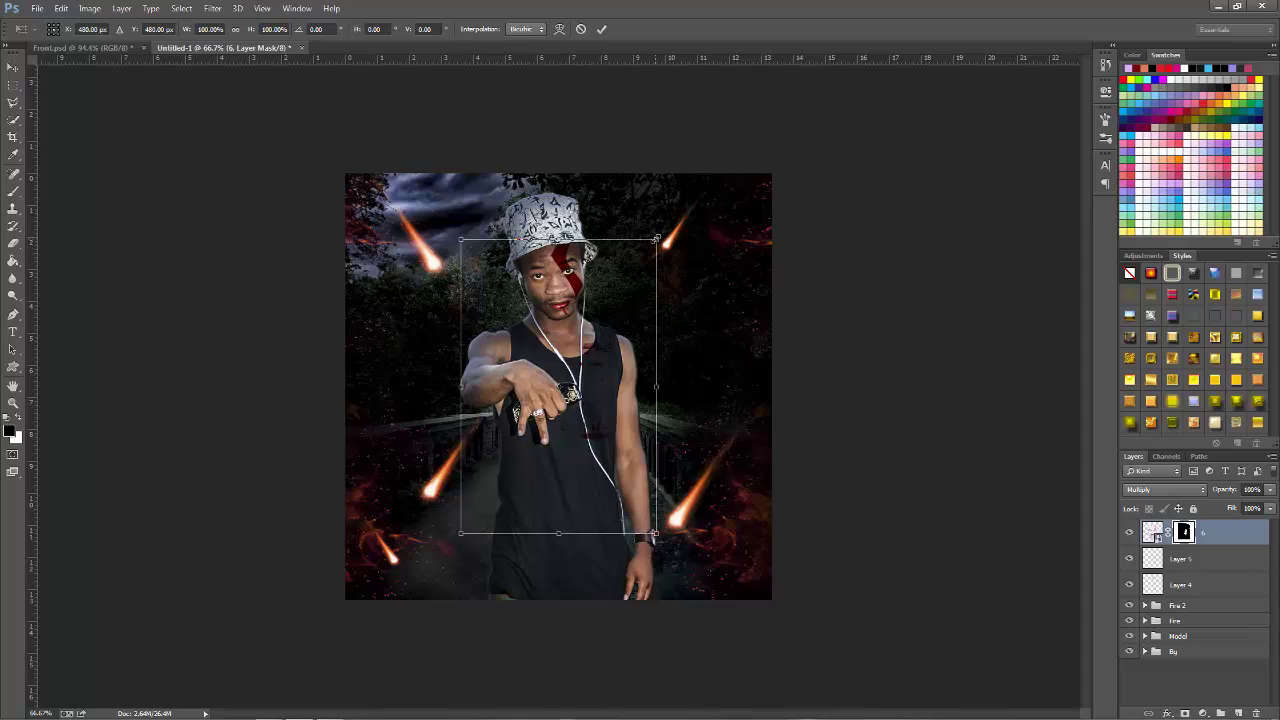
{"action": "left_click_drag", "start_coordinate": [656, 240], "coordinate": [585, 346]}
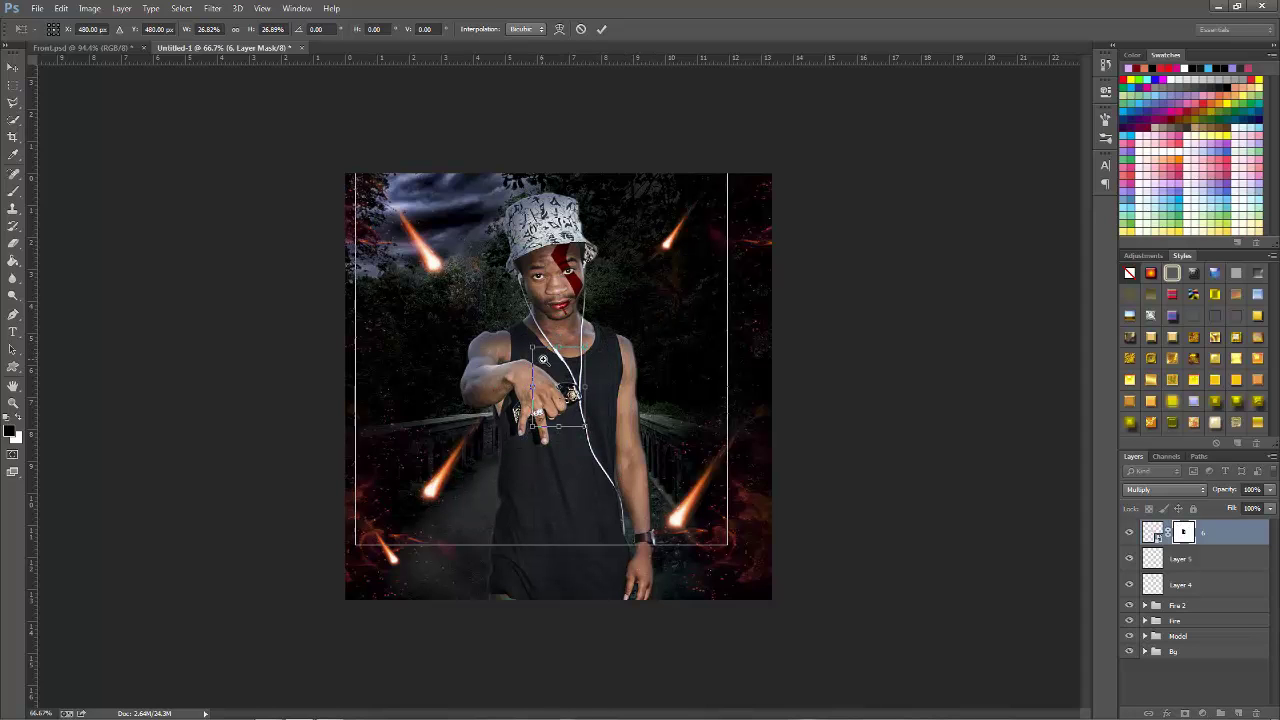
{"action": "left_click", "coordinate": [542, 358], "text": "ctrl"}
{"action": "left_click", "coordinate": [542, 358], "text": "ctrl"}
{"action": "mouse_move", "coordinate": [631, 386]}
{"action": "left_mouse_down"}
{"action": "mouse_move", "coordinate": [643, 233]}
{"action": "mouse_move", "coordinate": [668, 167]}
{"action": "left_mouse_up"}
{"action": "mouse_move", "coordinate": [819, 206]}
{"action": "left_mouse_down"}
{"action": "mouse_move", "coordinate": [799, 315]}
{"action": "mouse_move", "coordinate": [770, 250]}
{"action": "left_mouse_up"}
{"action": "mouse_move", "coordinate": [654, 289]}
{"action": "left_mouse_down"}
{"action": "mouse_move", "coordinate": [637, 307]}
{"action": "mouse_move", "coordinate": [656, 320]}
{"action": "mouse_move", "coordinate": [738, 289]}
{"action": "left_mouse_up"}
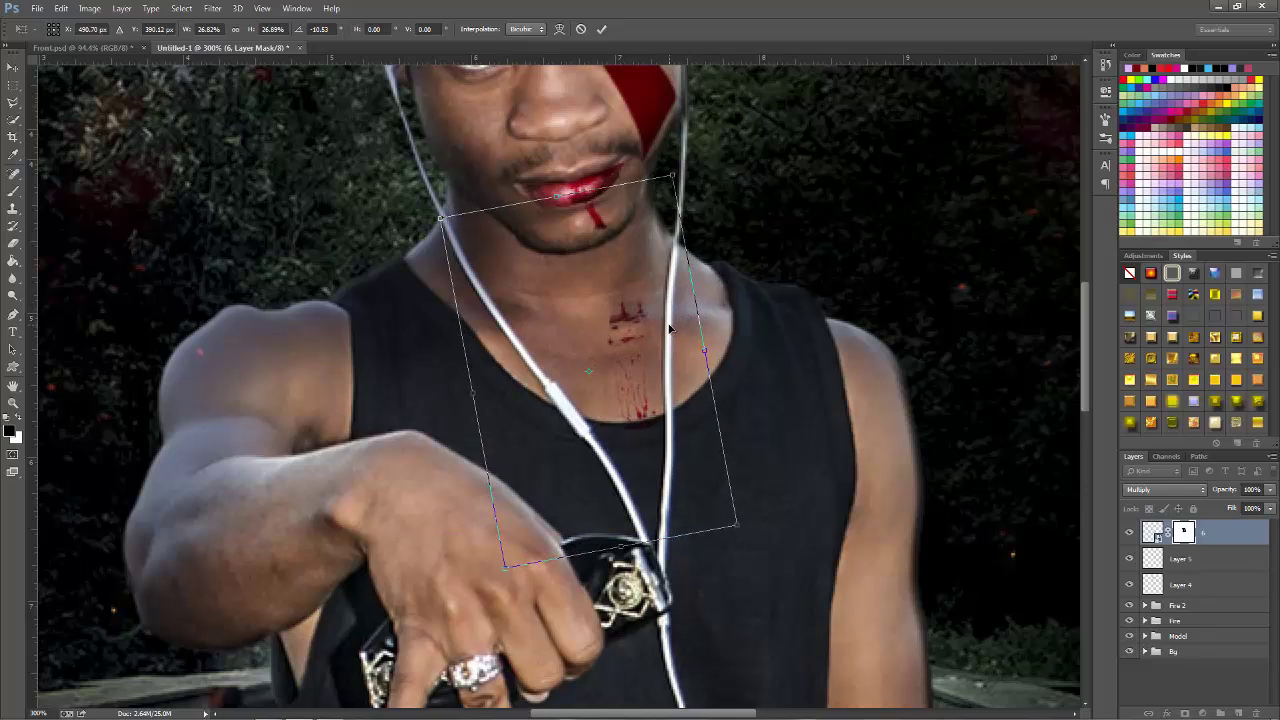
{"action": "left_click_drag", "start_coordinate": [669, 327], "coordinate": [665, 323]}
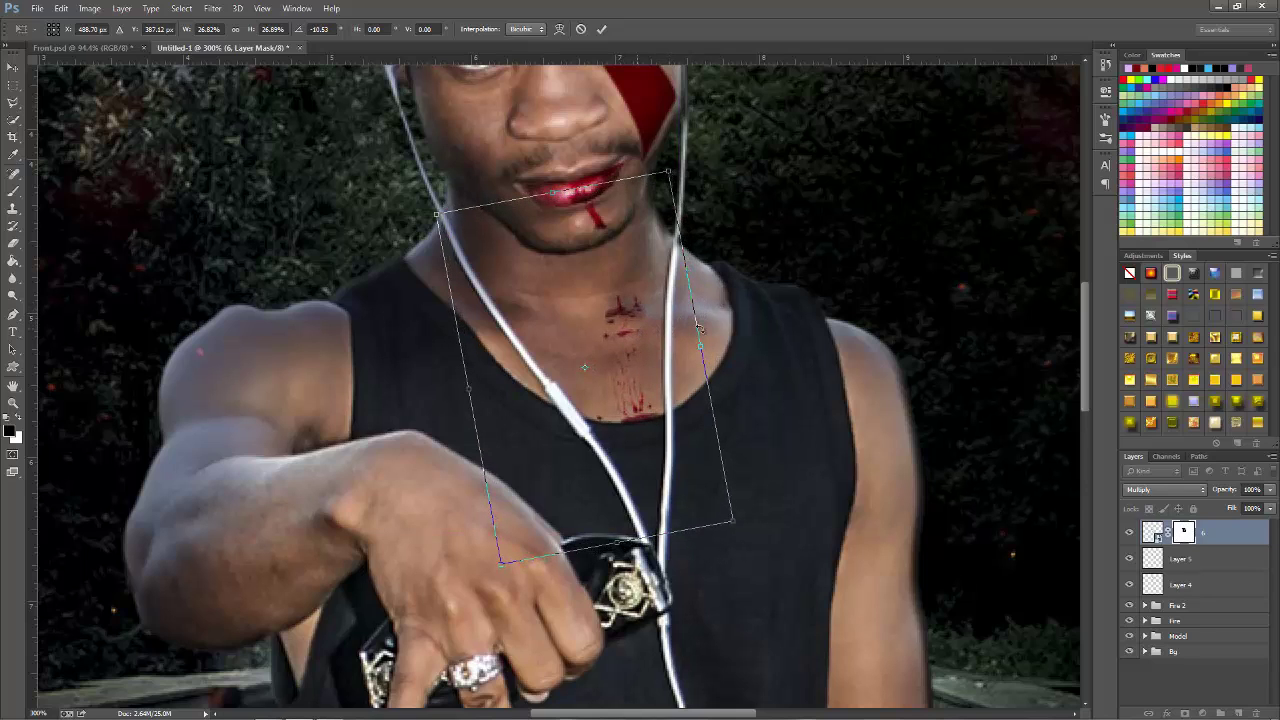
{"action": "key", "text": "Return"}
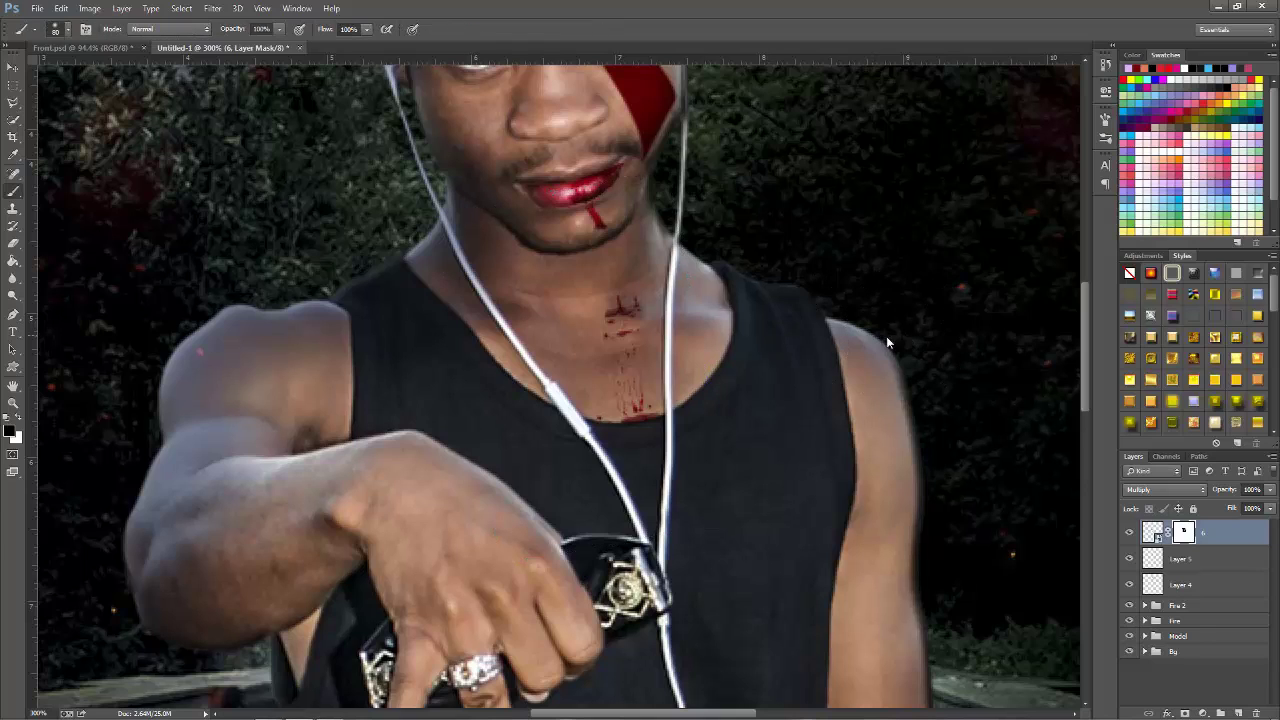
{"action": "key", "text": "ctrl+l"}
Step: Apply Levels to the splatter's mask with white input at 223
{"action": "mouse_move", "coordinate": [968, 289]}
{"action": "left_mouse_down"}
{"action": "mouse_move", "coordinate": [895, 295]}
{"action": "mouse_move", "coordinate": [909, 277]}
{"action": "left_mouse_up"}
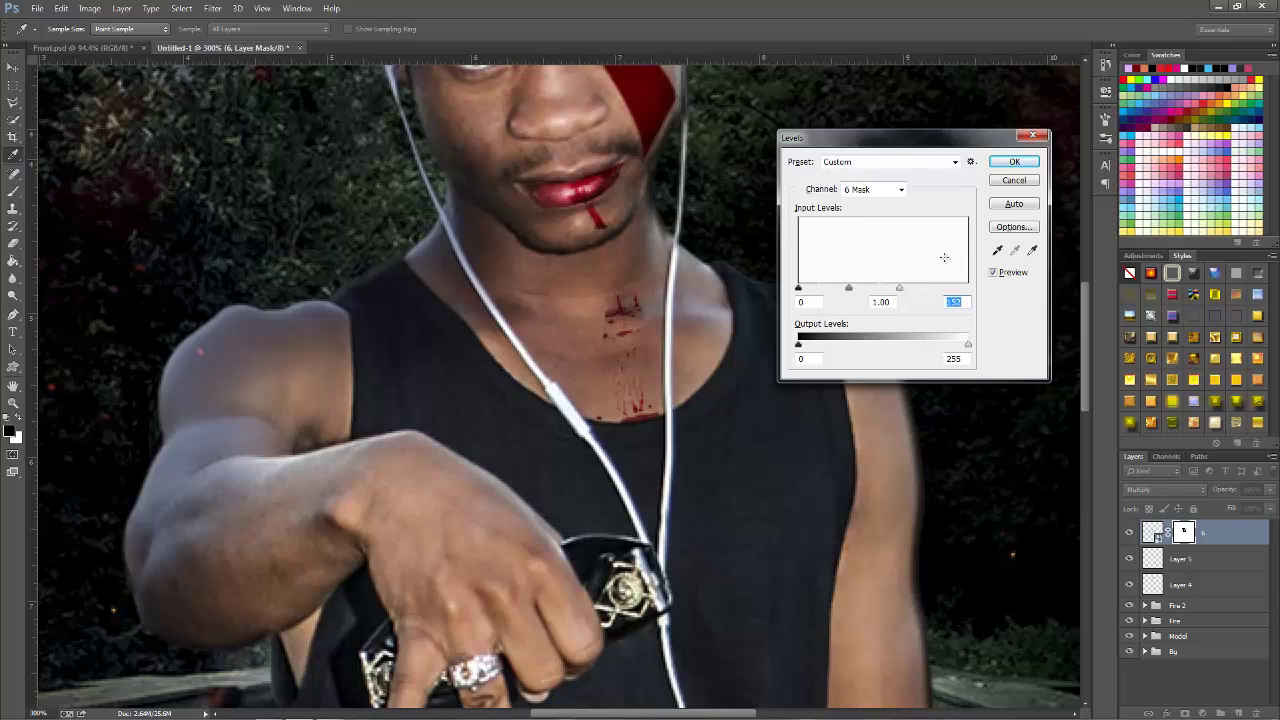
{"action": "left_click", "coordinate": [1014, 162]}
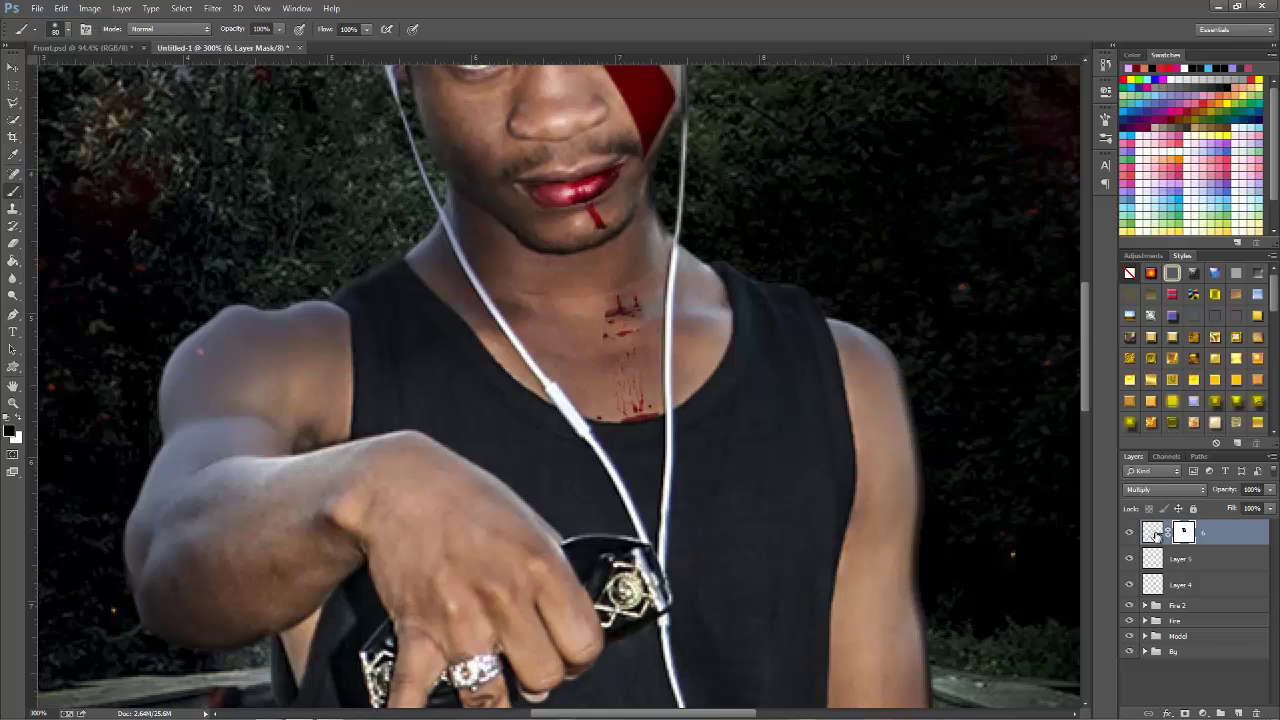
{"action": "left_click", "coordinate": [1156, 531]}
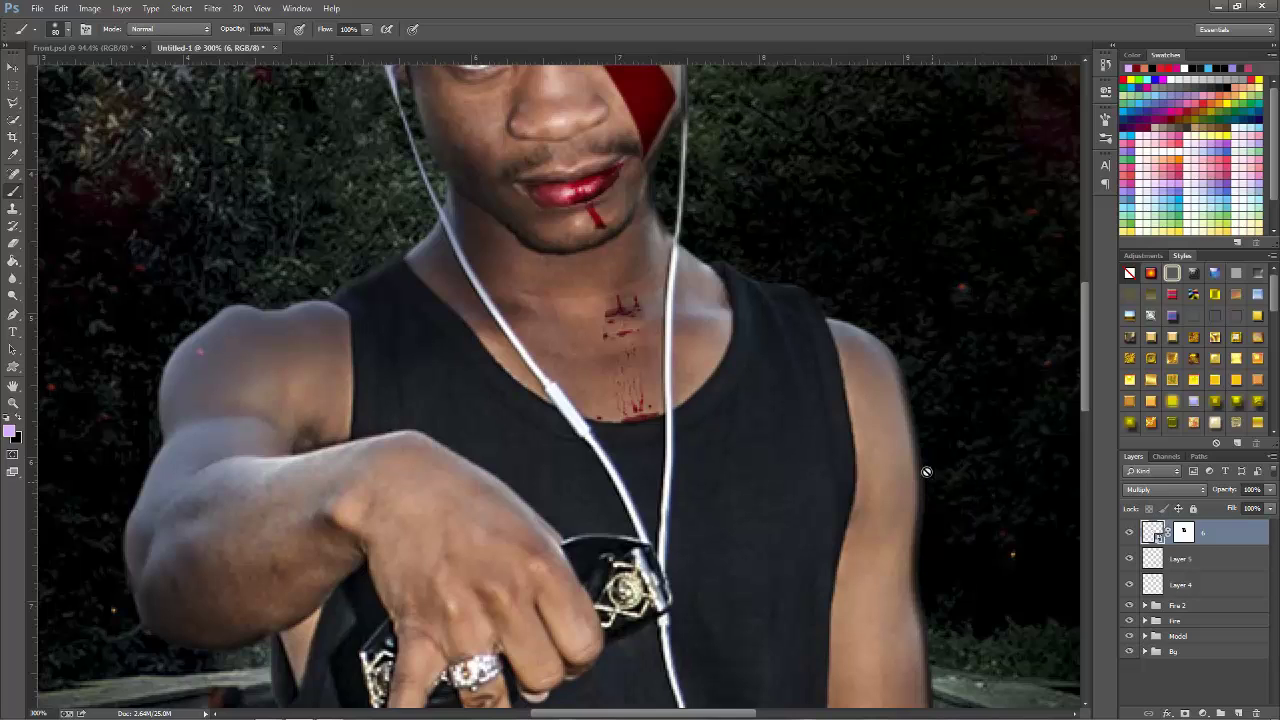
Step: Add a Levels adjustment layer with white input near 229, clipped to the splatter layer
{"action": "left_click", "coordinate": [1216, 712]}
{"action": "left_click", "coordinate": [1150, 484]}
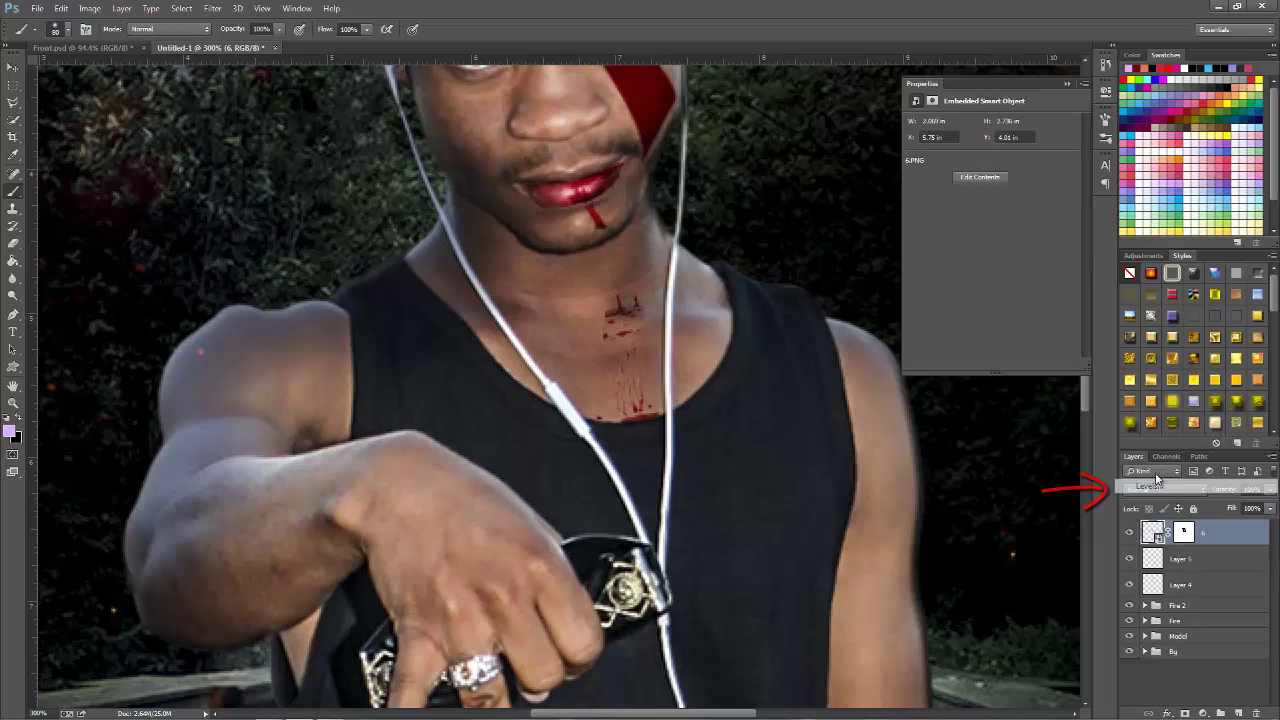
{"action": "left_click_drag", "start_coordinate": [1072, 219], "coordinate": [1055, 228]}
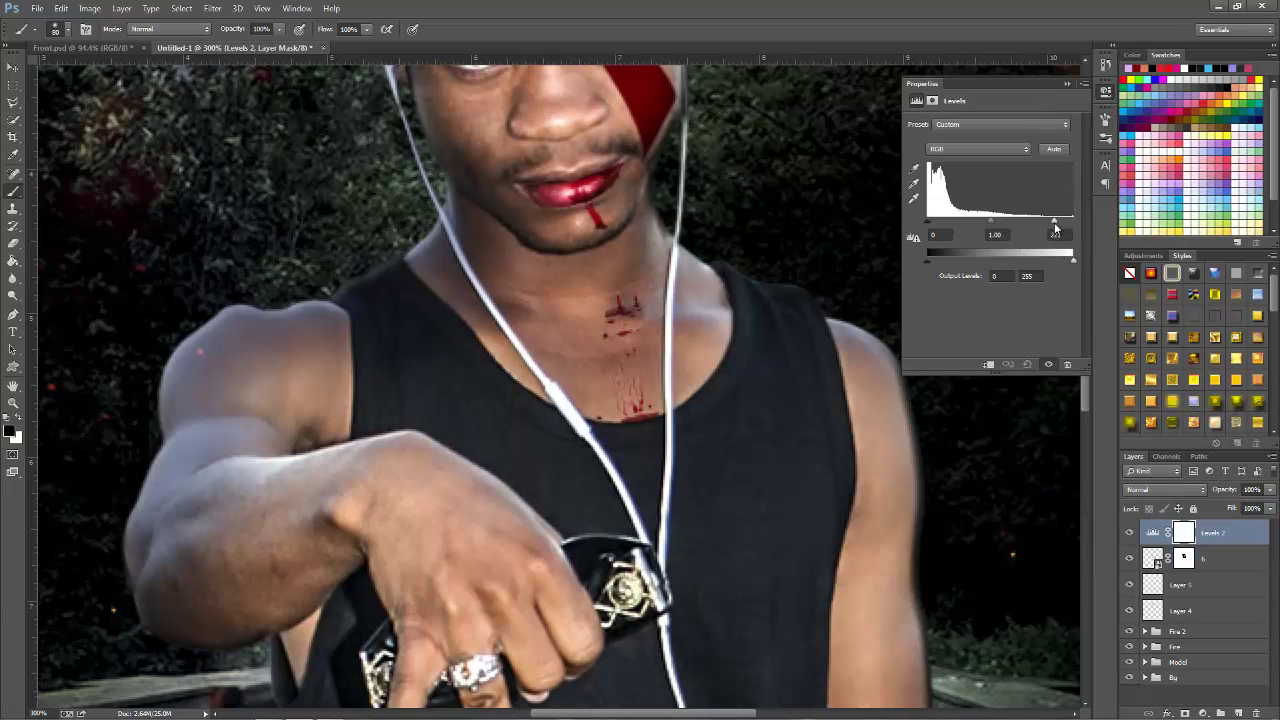
{"action": "left_click", "coordinate": [989, 364]}
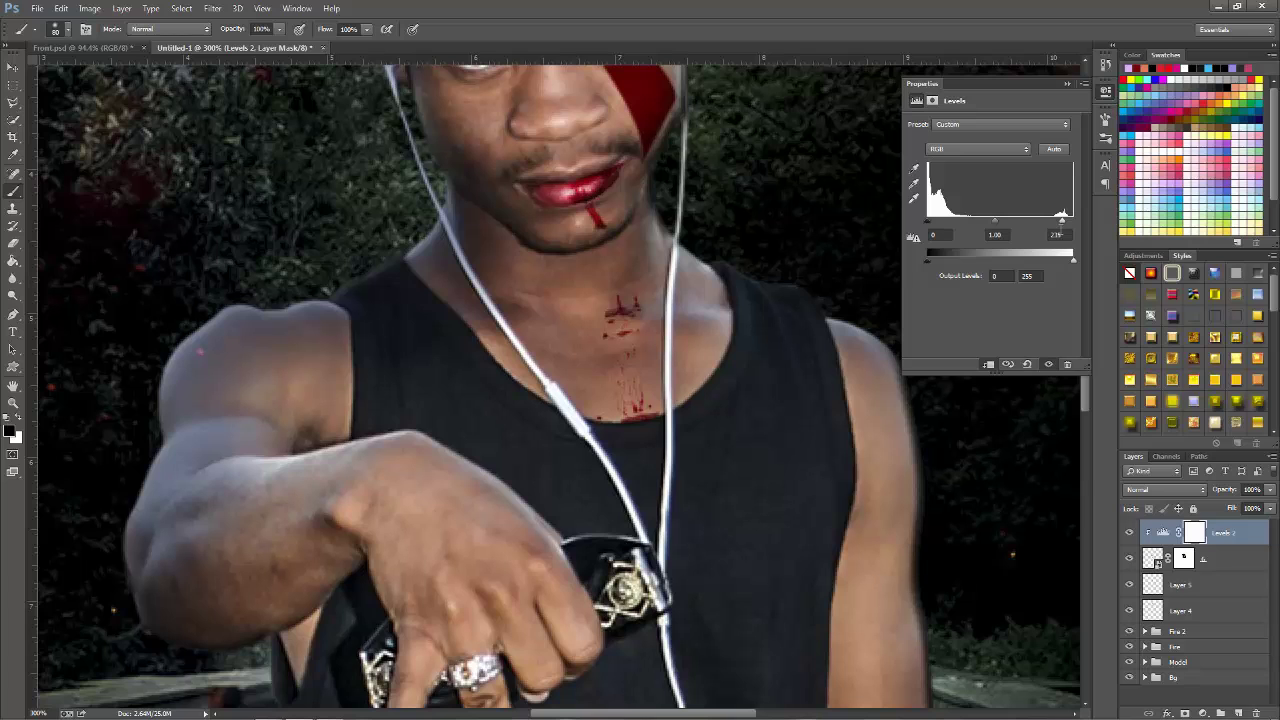
{"action": "left_click", "coordinate": [1068, 83]}
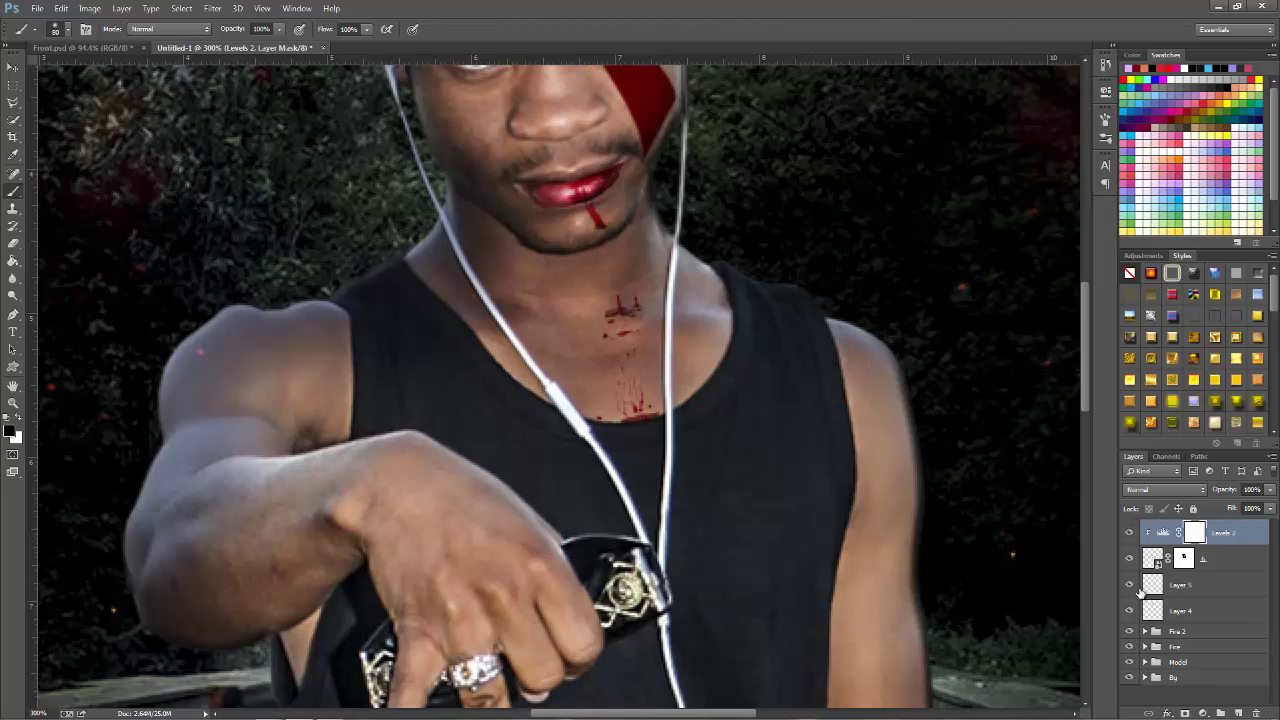
{"action": "left_click", "coordinate": [1212, 582]}
{"action": "left_click", "coordinate": [1185, 609]}
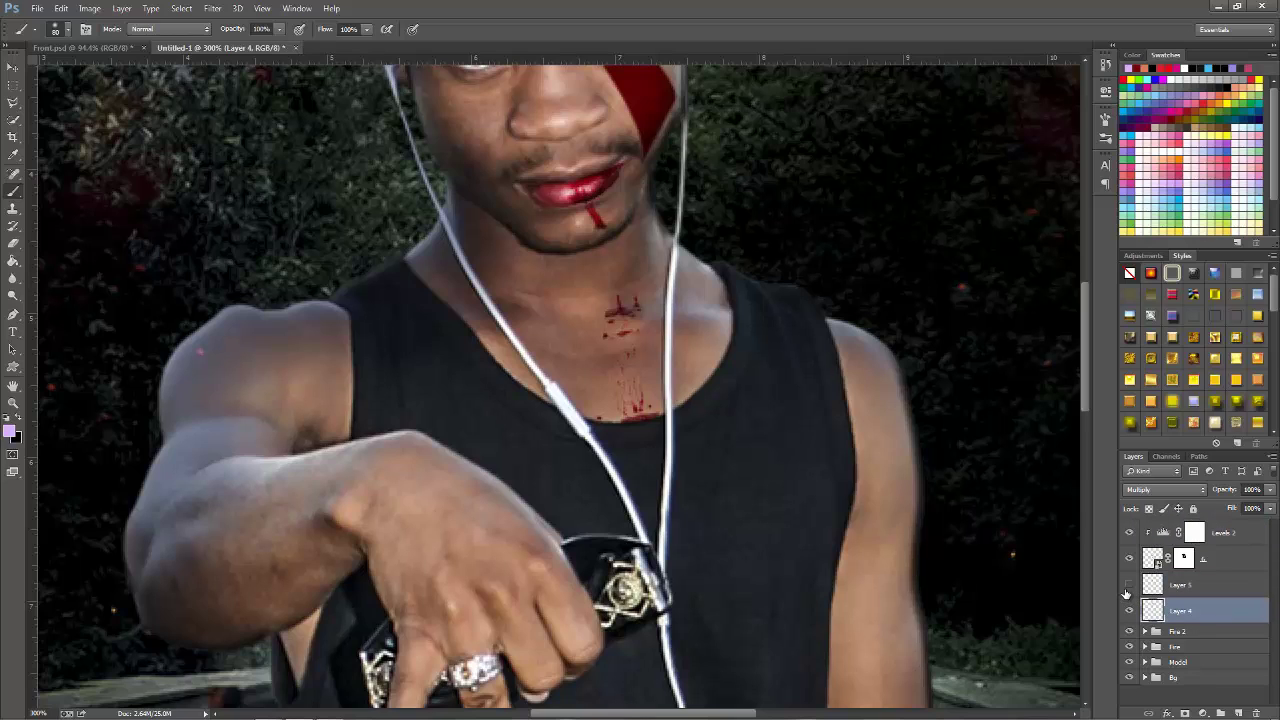
Step: Group the layers from Levels 2 to Layer 4 into a group named Blood
{"action": "left_click", "coordinate": [1129, 584]}
{"action": "double_click", "coordinate": [1226, 532]}
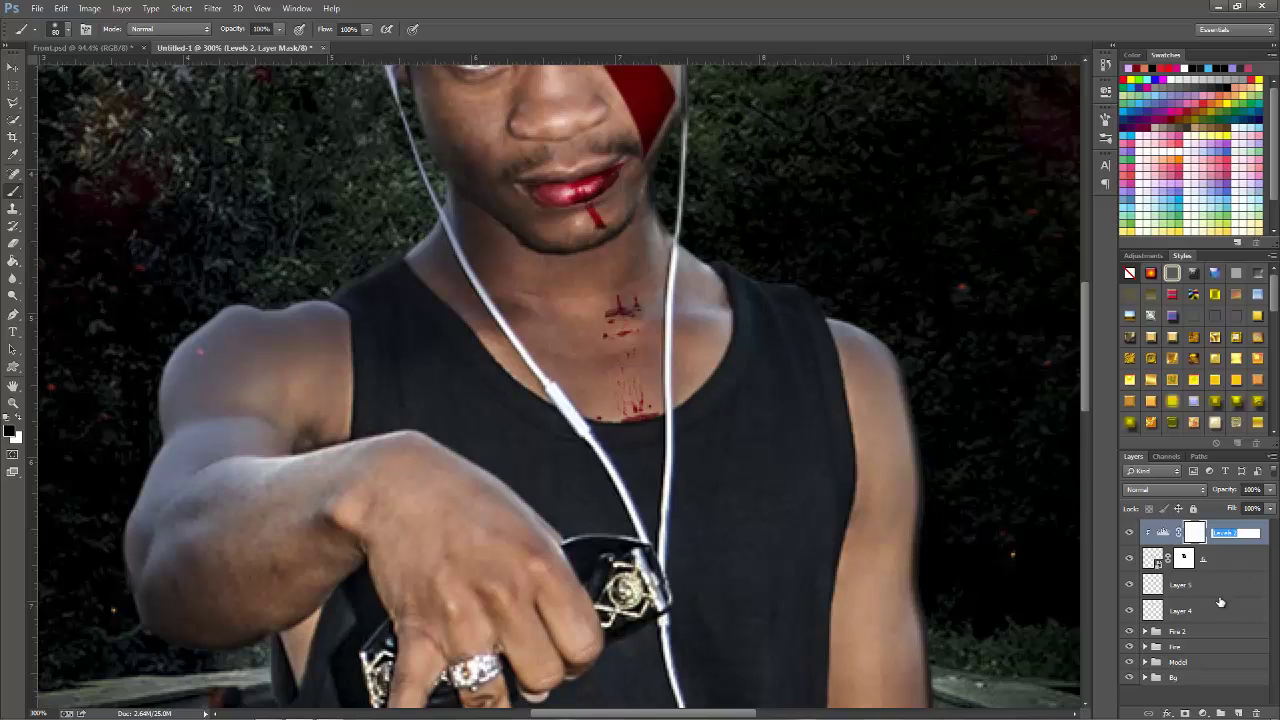
{"action": "left_click", "coordinate": [1218, 600]}
{"action": "left_click", "coordinate": [1247, 542], "text": "shift"}
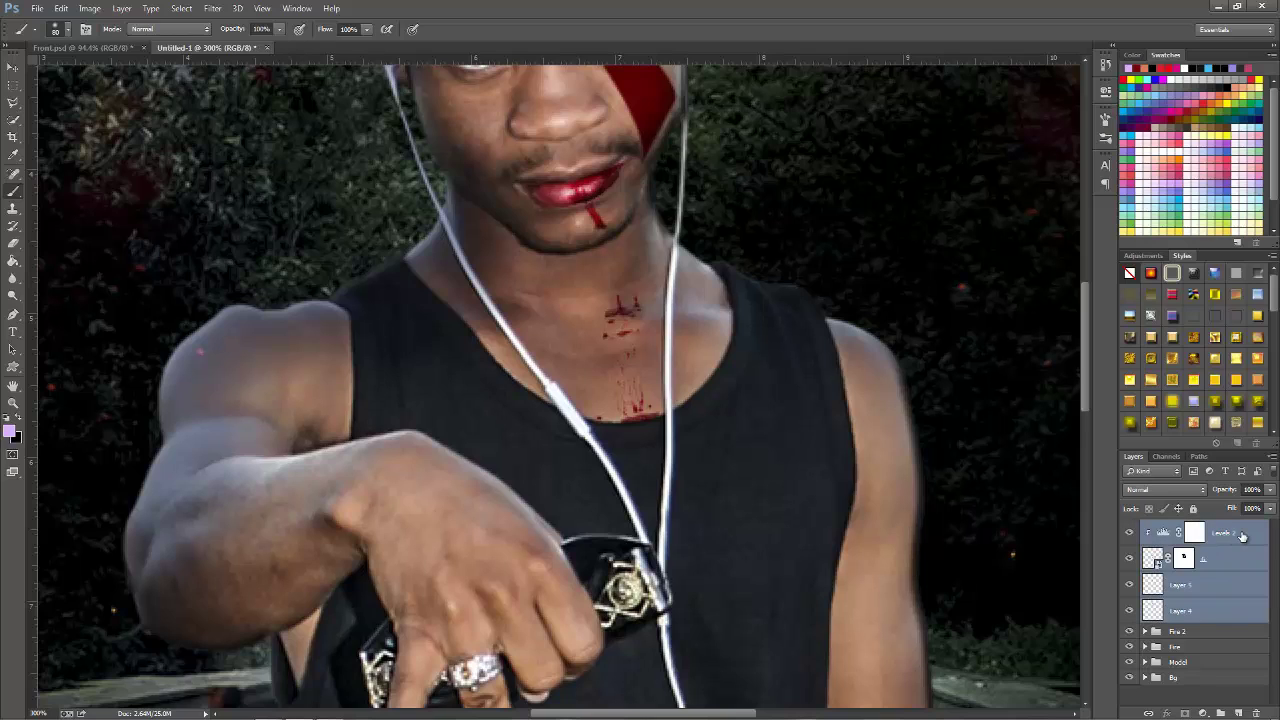
{"action": "key", "text": "ctrl+g"}
{"action": "double_click", "coordinate": [1181, 527]}
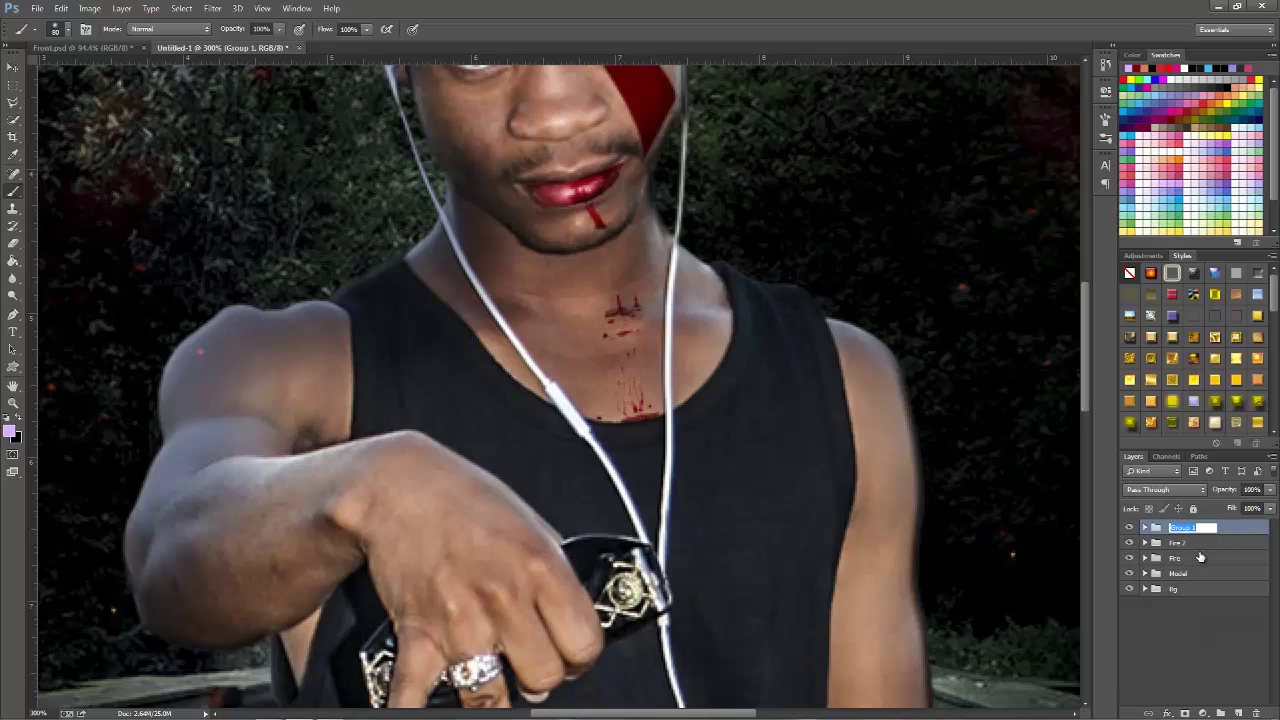
{"action": "type", "text": "Blood"}
{"action": "key", "text": "Return"}
Step: Fit the cover on screen and start a text layer in Midnight Moon at 72 pt
{"action": "key", "text": "z"}
{"action": "right_click", "coordinate": [427, 514]}
{"action": "left_click", "coordinate": [440, 521]}
{"action": "key", "text": "t"}
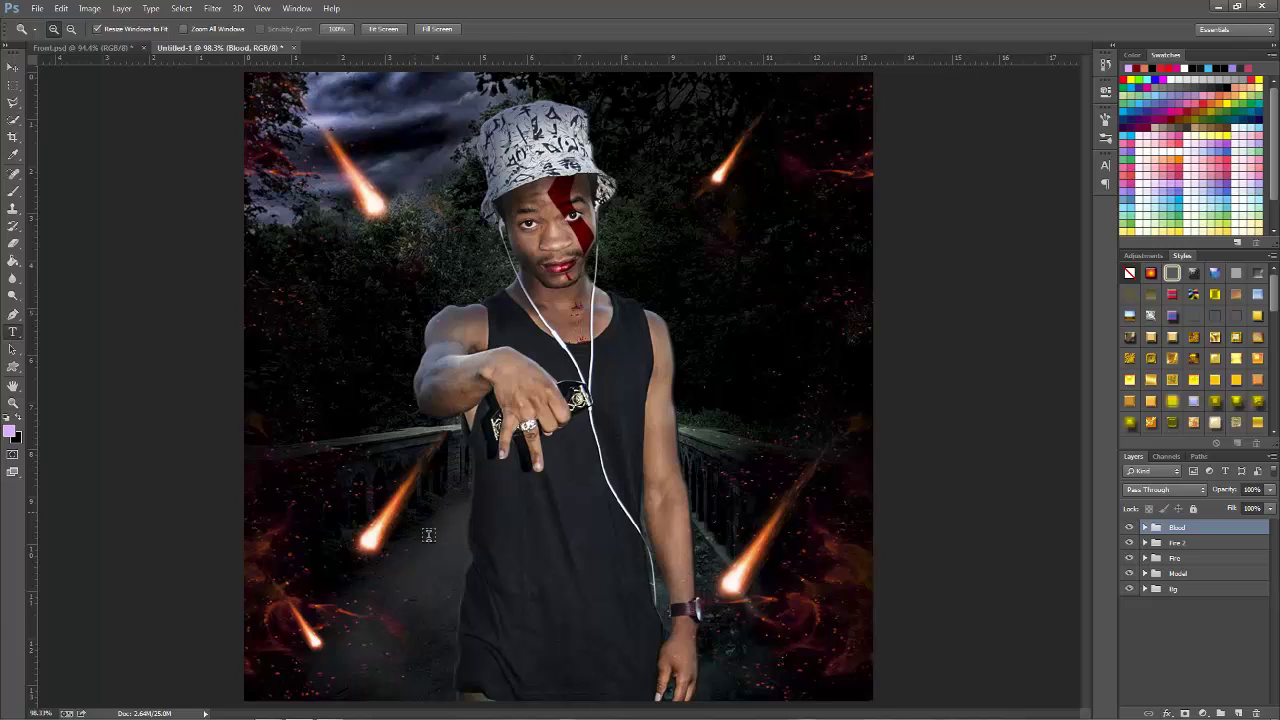
{"action": "left_click", "coordinate": [469, 549]}
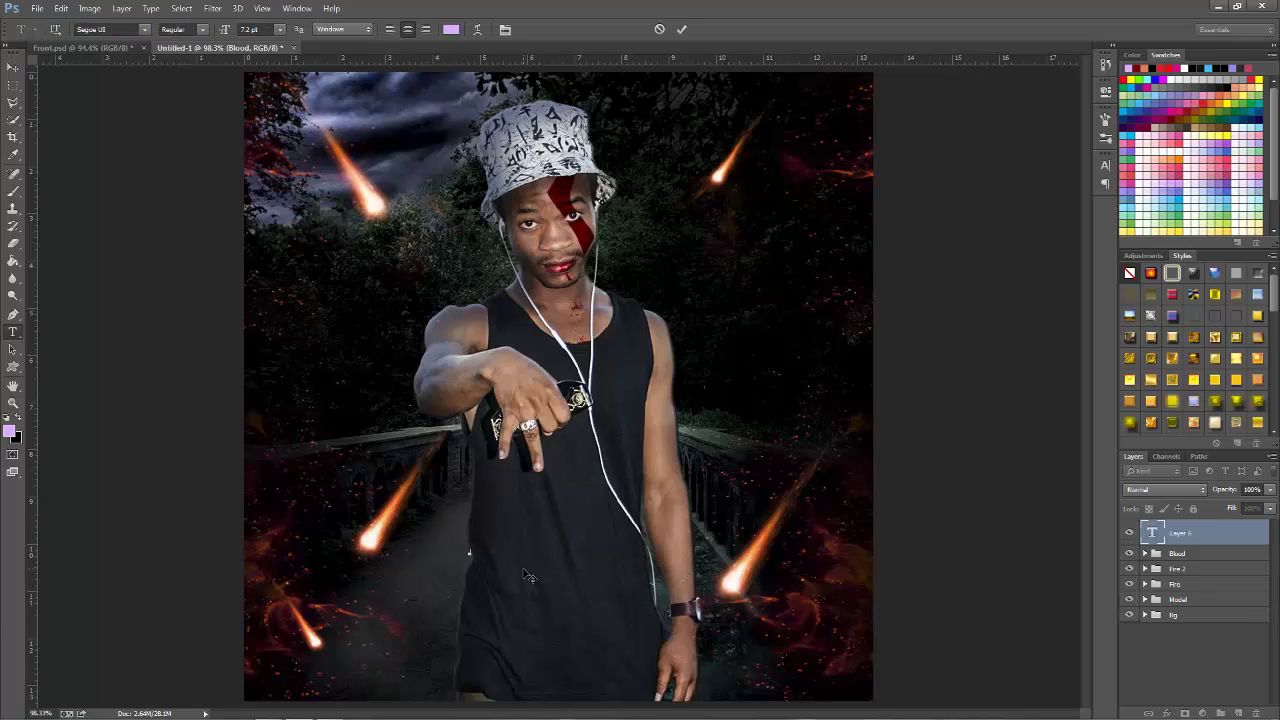
{"action": "left_click", "coordinate": [115, 28]}
{"action": "type", "text": "Midnight Moon"}
{"action": "key", "text": "Return"}
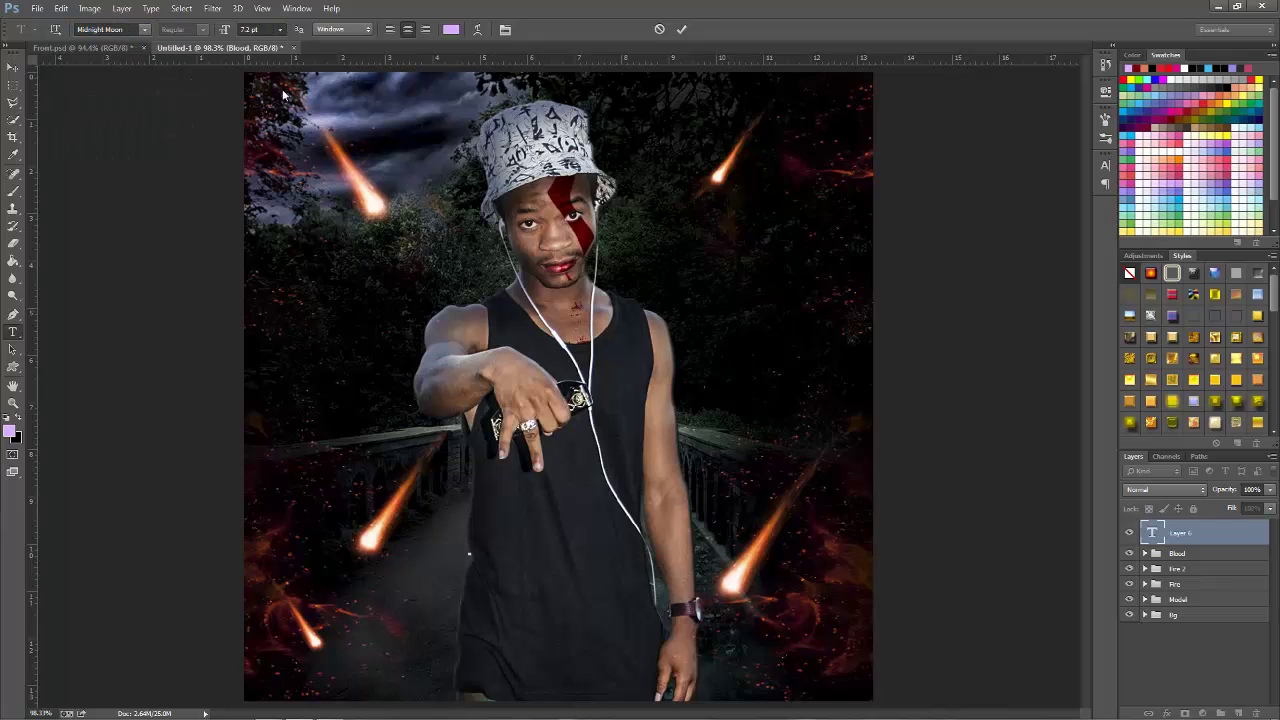
{"action": "left_click", "coordinate": [280, 29]}
{"action": "left_click", "coordinate": [270, 256]}
Step: Type the title 'Artist Name', fixing typos, and commit the text
{"action": "type", "text": "M"}
{"action": "key", "text": "BackSpace"}
{"action": "type", "text": "ar"}
{"action": "key", "text": "BackSpace"}
{"action": "key", "text": "BackSpace"}
{"action": "type", "text": "I"}
{"action": "type", "text": "rtist"}
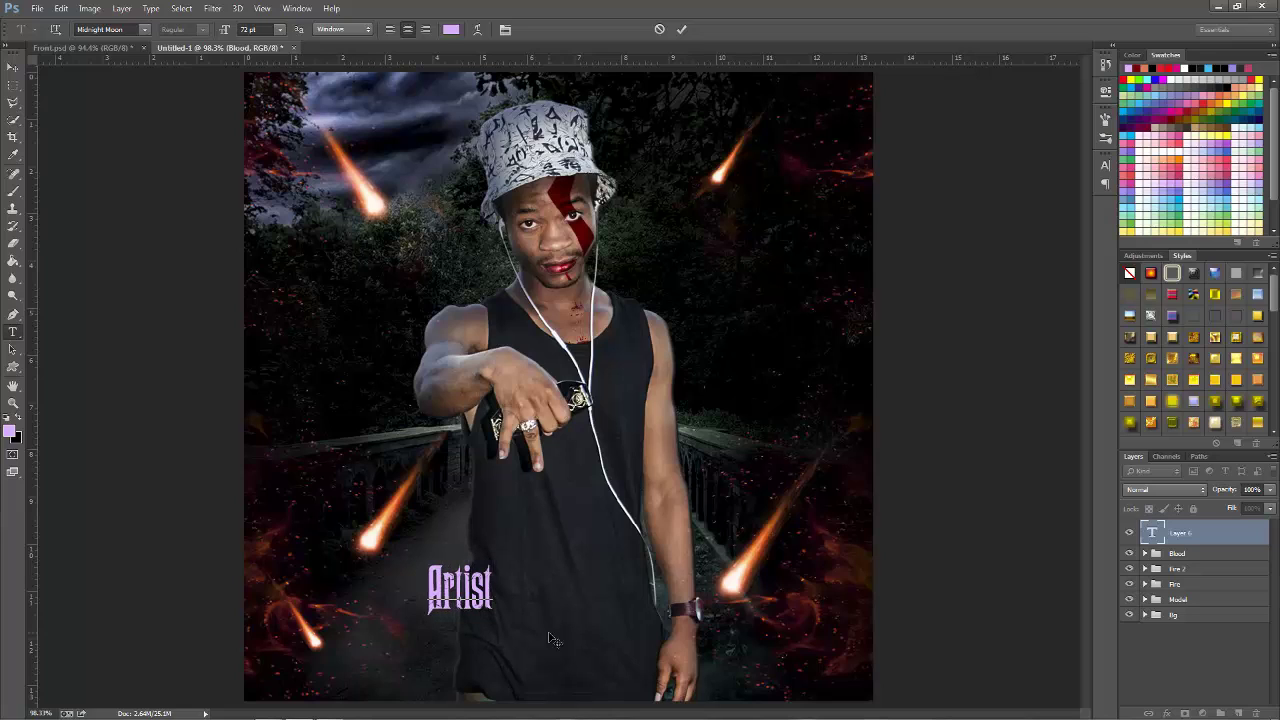
{"action": "type", "text": " Name"}
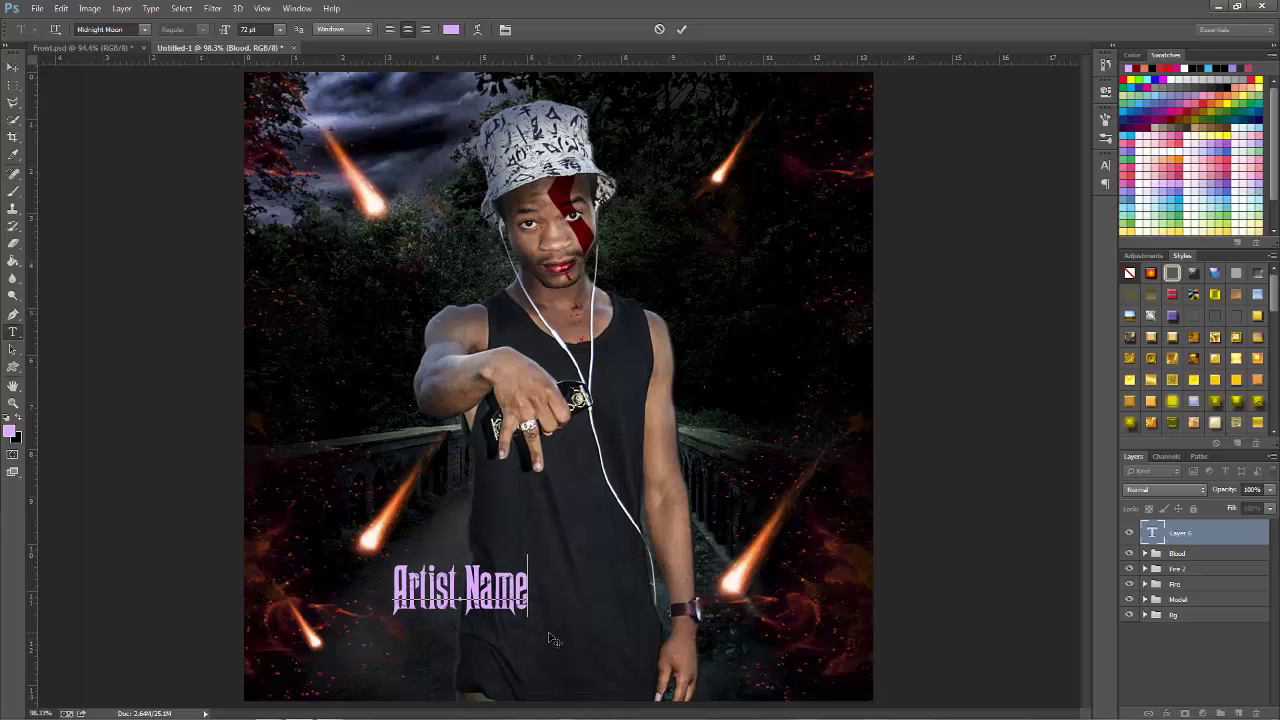
{"action": "key", "text": "ctrl+a"}
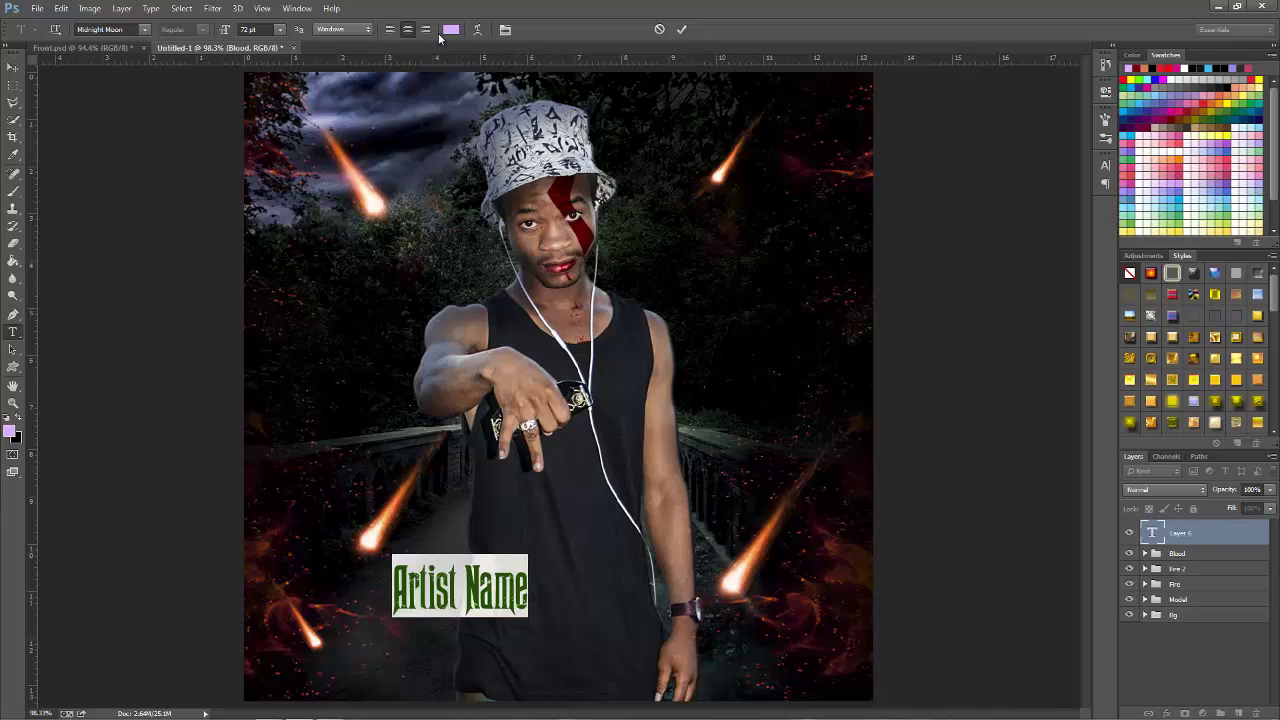
{"action": "left_click", "coordinate": [683, 31]}
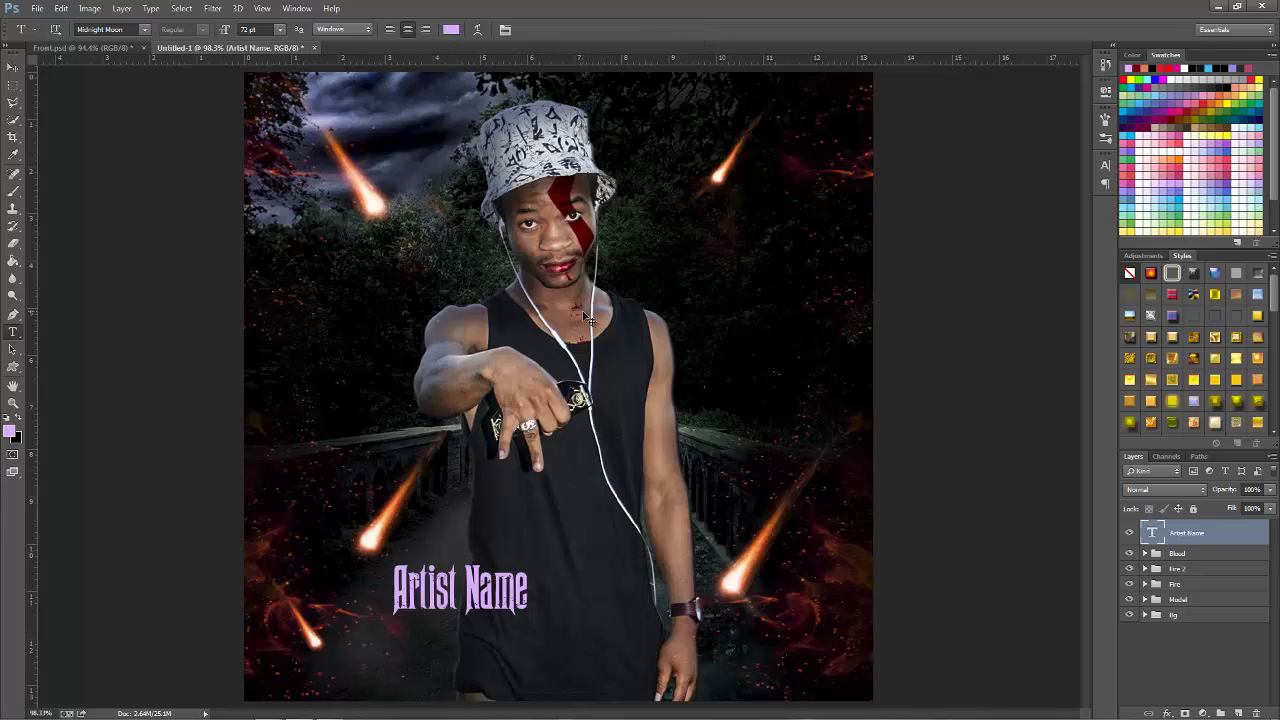
Step: Enlarge the Artist Name title with Free Transform and position it low on the cover
{"action": "key", "text": "ctrl+t"}
{"action": "left_click_drag", "start_coordinate": [529, 558], "coordinate": [776, 490]}
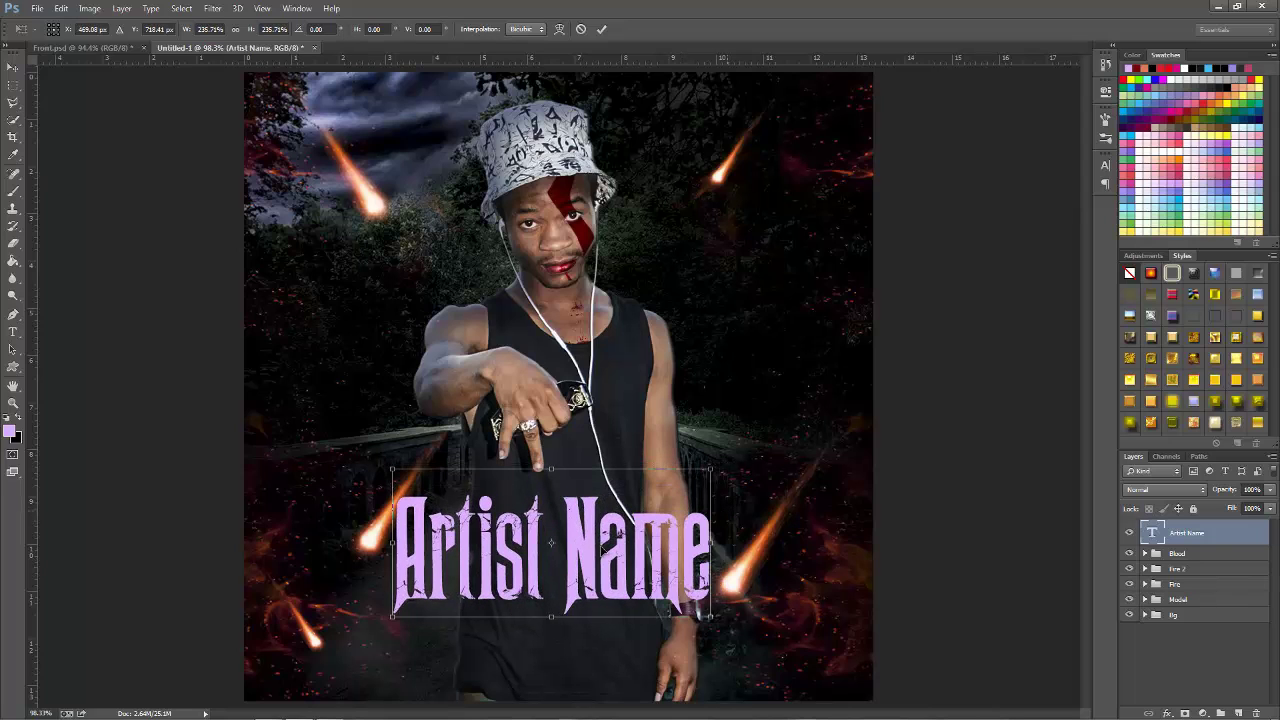
{"action": "left_click_drag", "start_coordinate": [588, 551], "coordinate": [611, 552]}
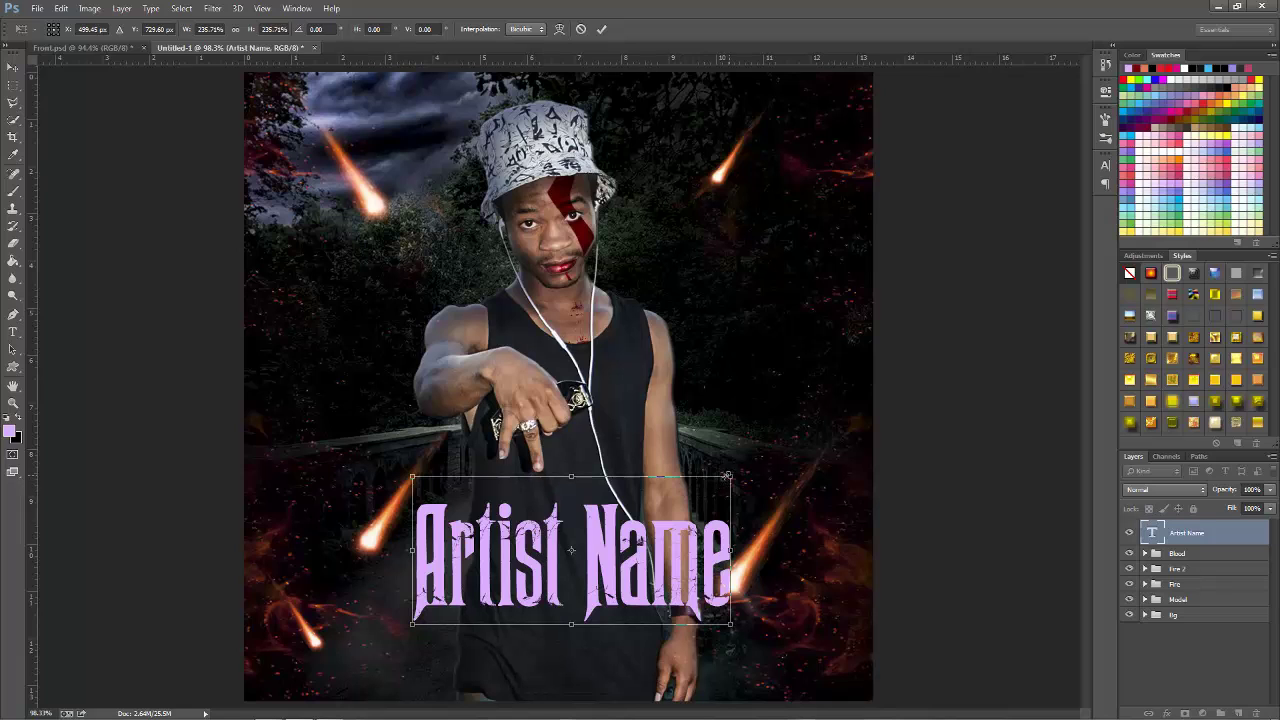
{"action": "left_click_drag", "start_coordinate": [727, 476], "coordinate": [719, 480]}
{"action": "left_click_drag", "start_coordinate": [640, 540], "coordinate": [630, 537]}
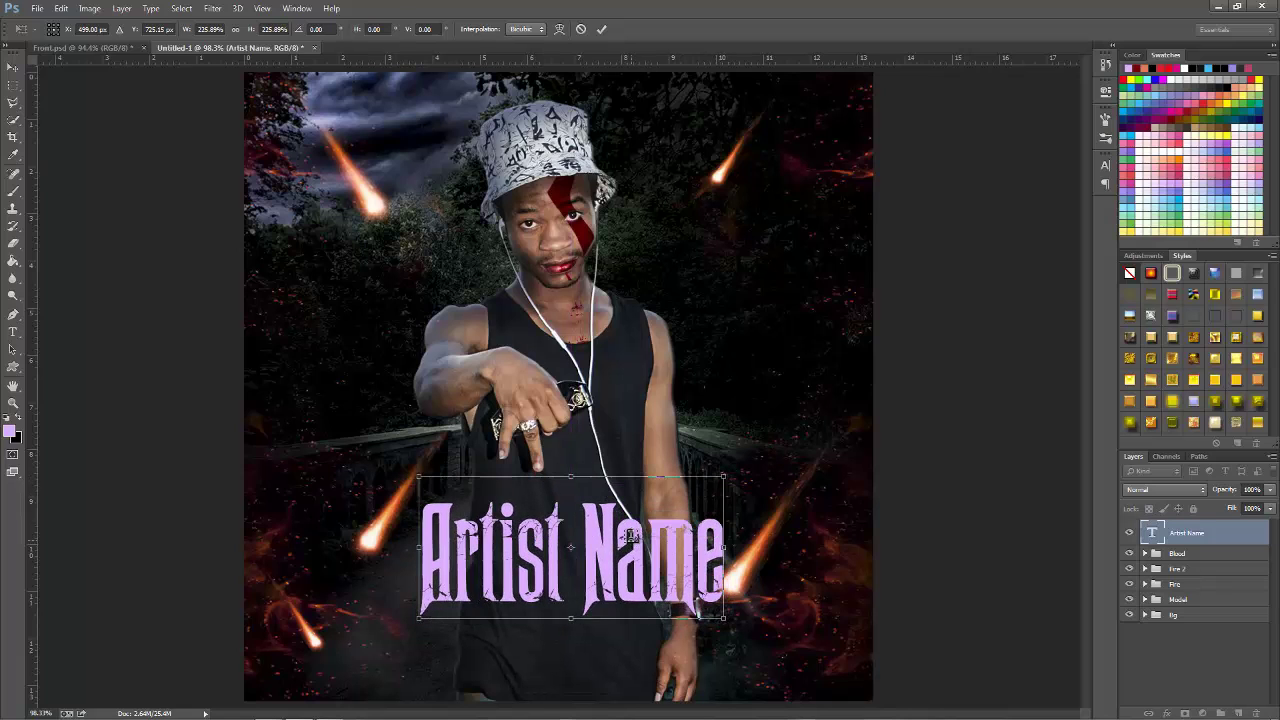
{"action": "key", "text": "Return"}
{"action": "left_click", "coordinate": [262, 8]}
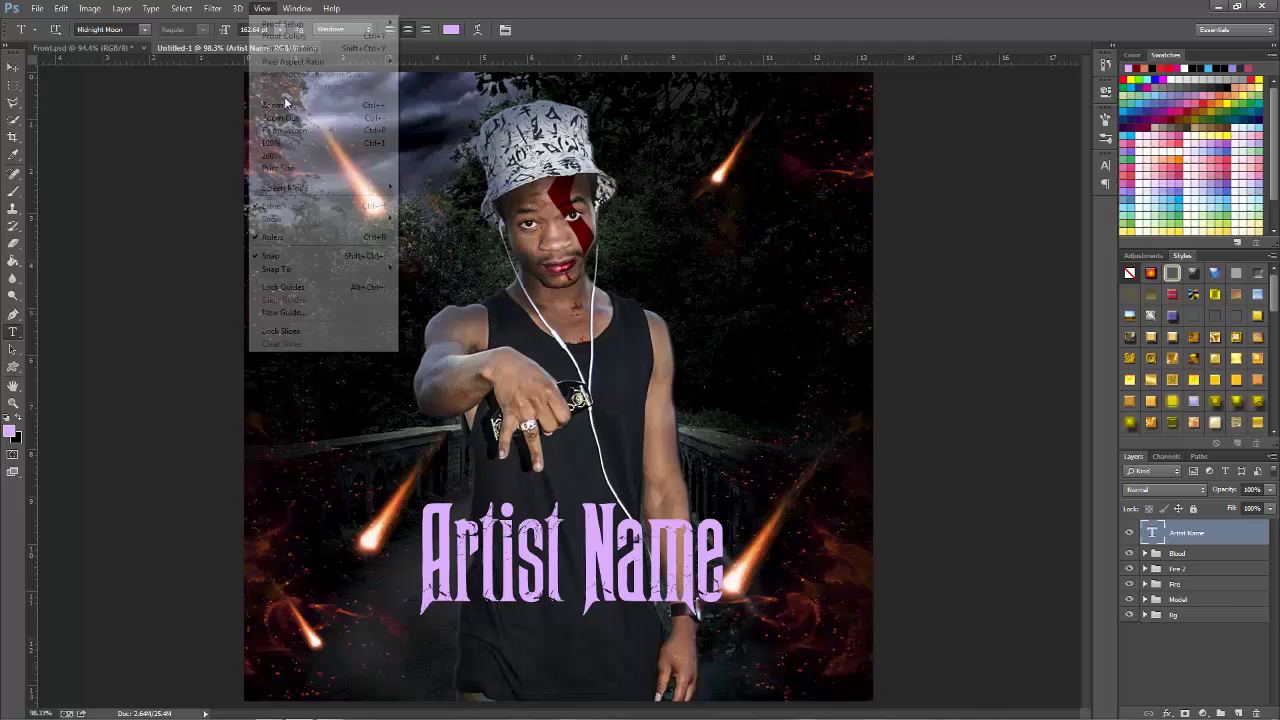
Step: Add a vertical guide at 50%, centre the title on it and apply a silver chrome gradient style
{"action": "left_click", "coordinate": [333, 316]}
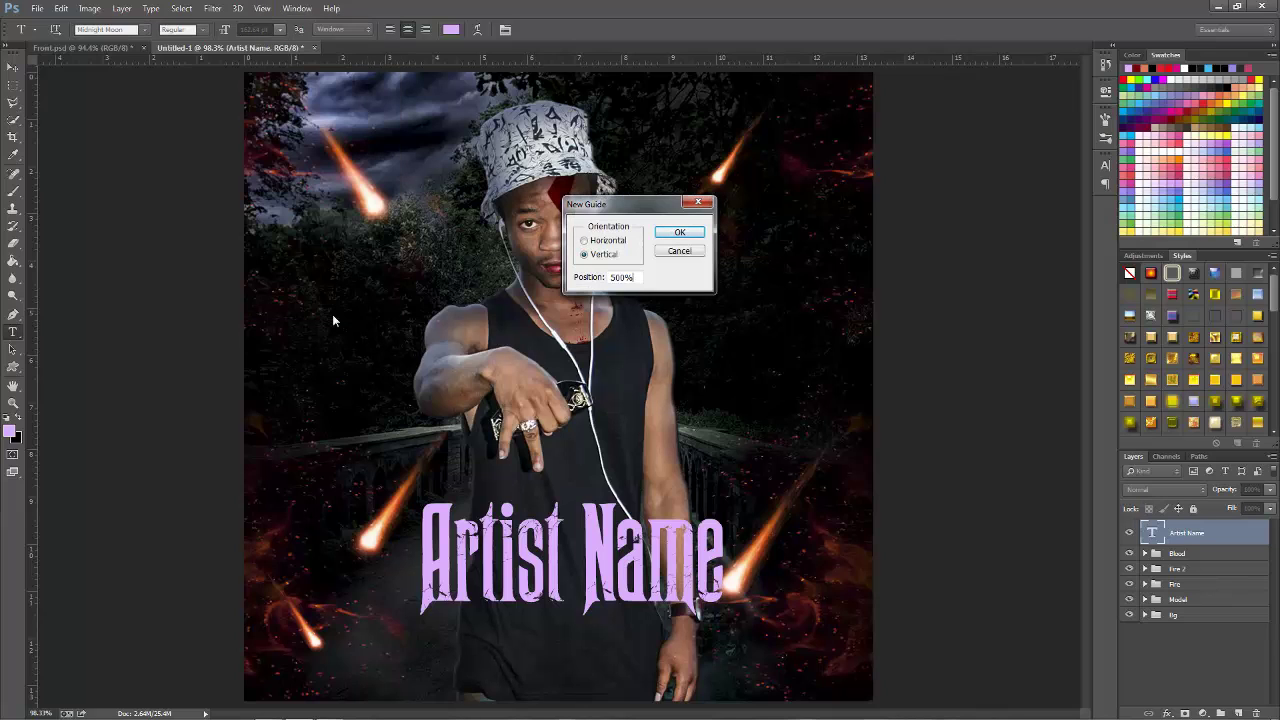
{"action": "key", "text": "Return"}
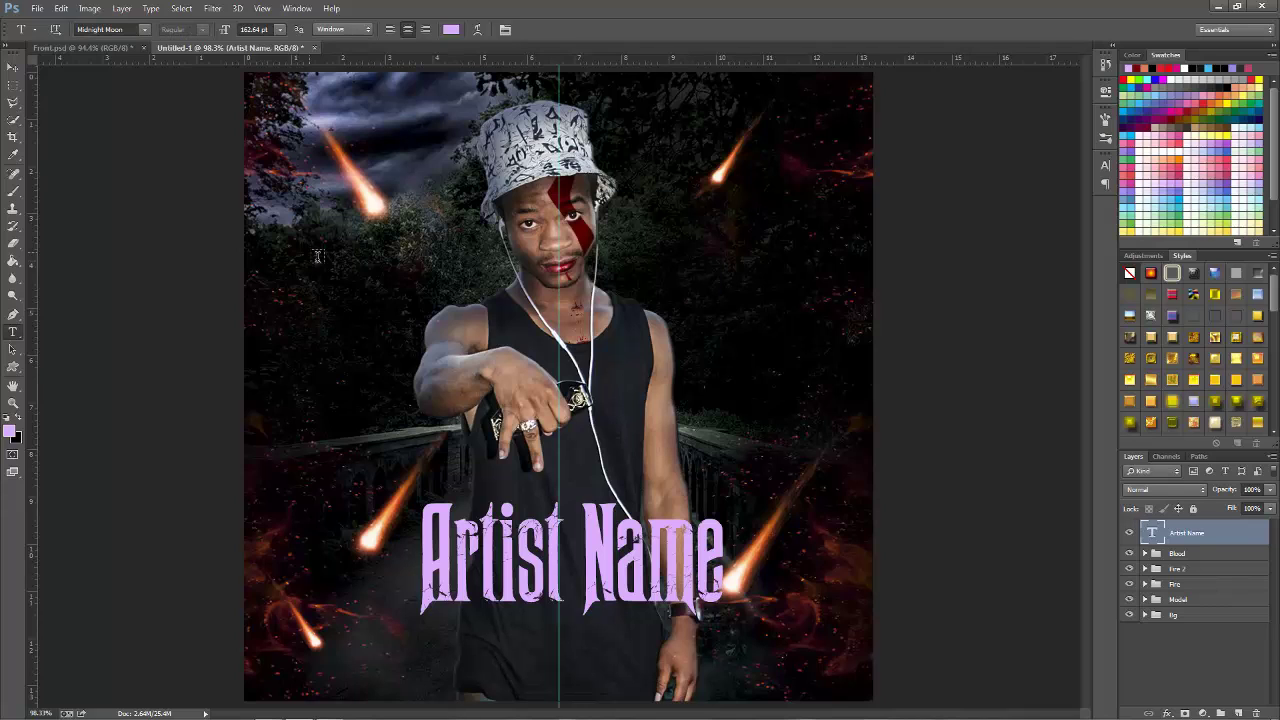
{"action": "key", "text": "v"}
{"action": "key", "text": "Left"}
{"action": "key", "text": "Left"}
{"action": "key", "text": "Left"}
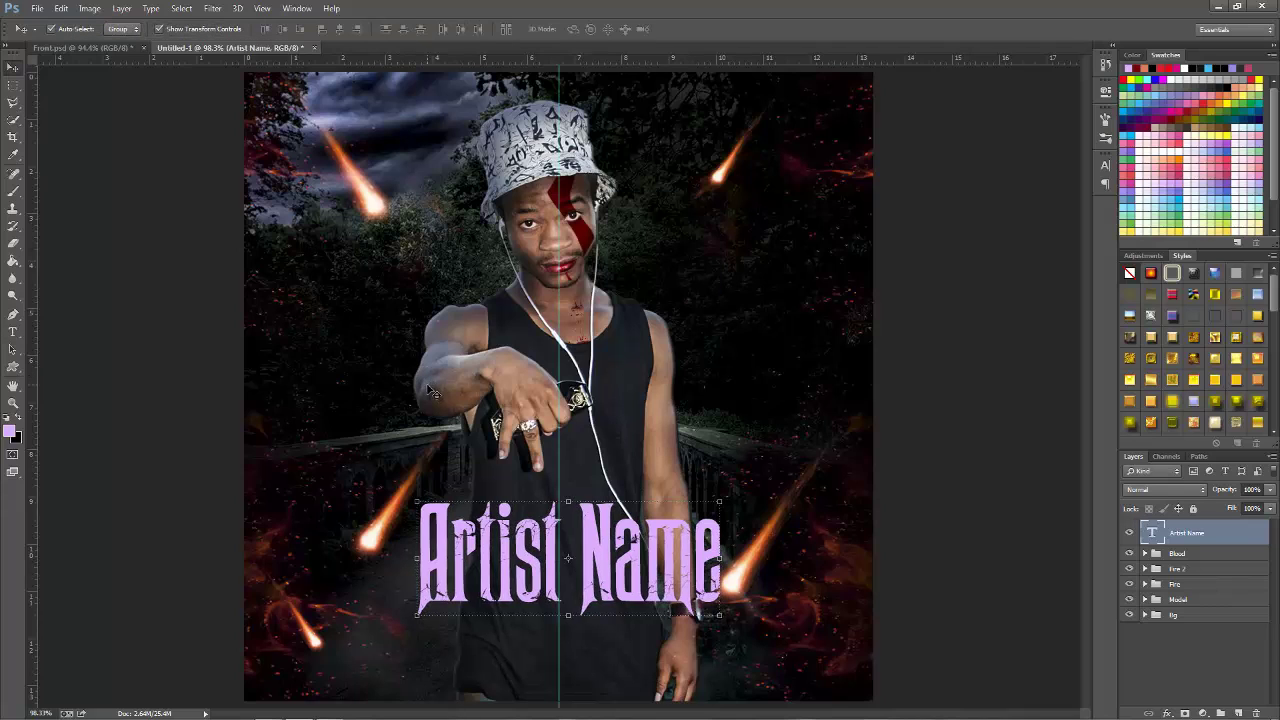
{"action": "key", "text": "Left"}
{"action": "key", "text": "Left"}
{"action": "key", "text": "Left"}
{"action": "key", "text": "Left"}
{"action": "key", "text": "Left"}
{"action": "key", "text": "Left"}
{"action": "key", "text": "Left"}
{"action": "key", "text": "Left"}
{"action": "key", "text": "Left"}
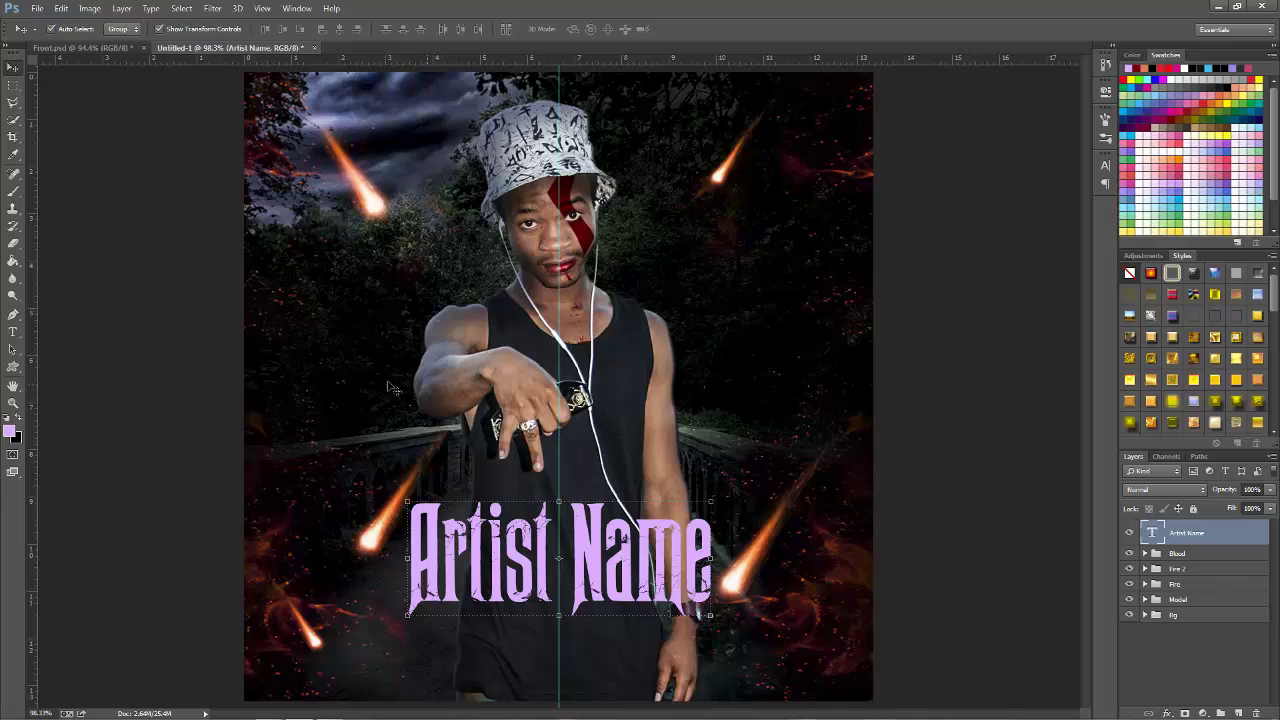
{"action": "scroll", "coordinate": [1248, 360], "scroll_direction": "down", "scroll_amount": 2}
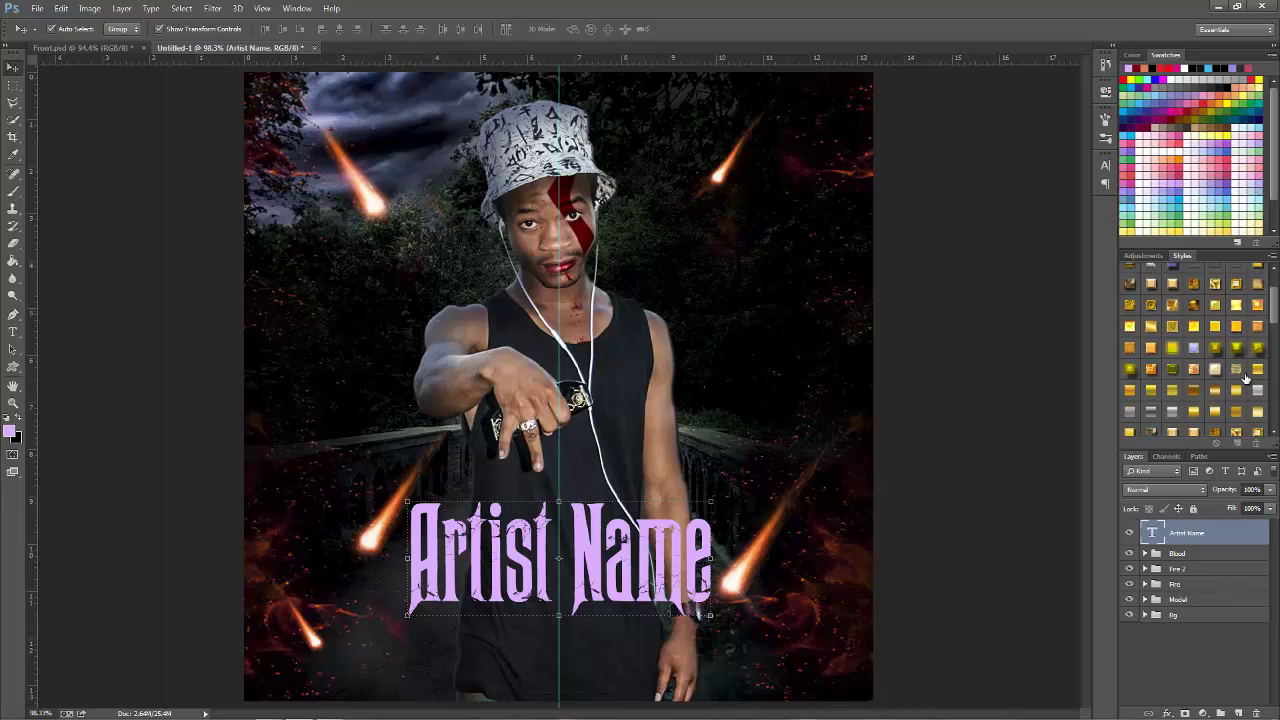
{"action": "left_click", "coordinate": [1258, 390]}
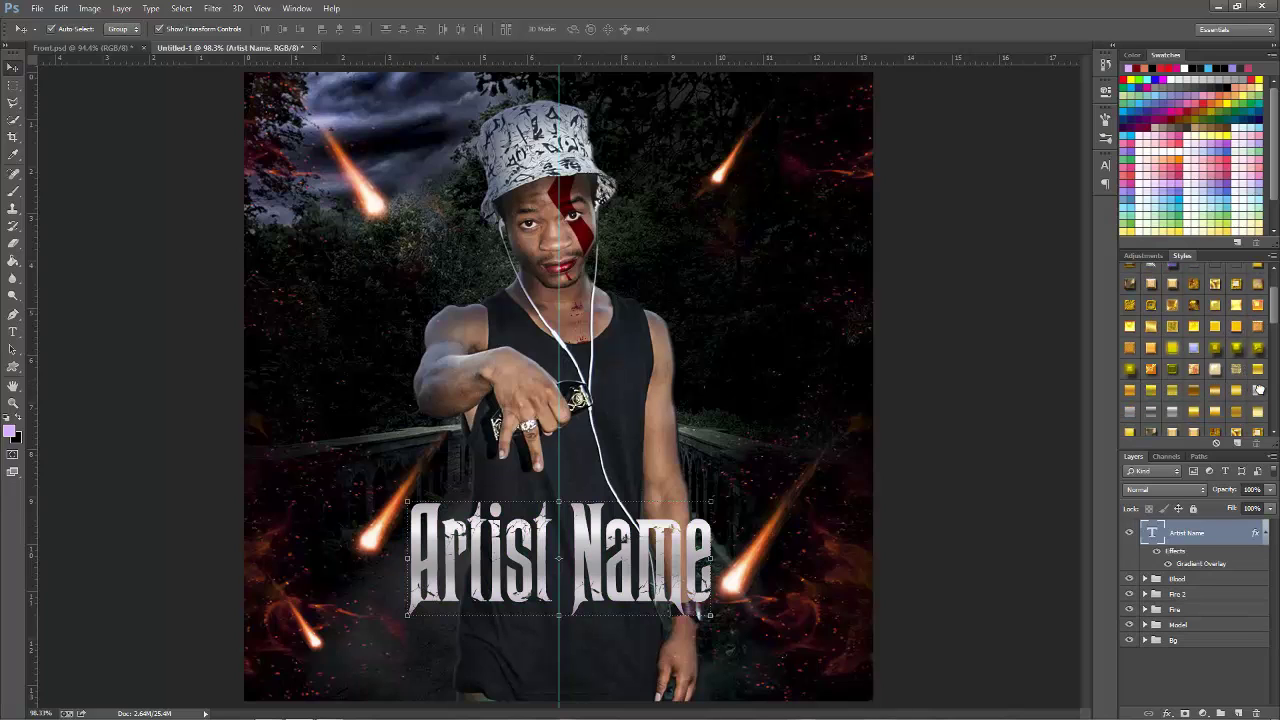
Step: Add Bevel & Emboss to the Artist Name layer with an adjusted size
{"action": "double_click", "coordinate": [1233, 540]}
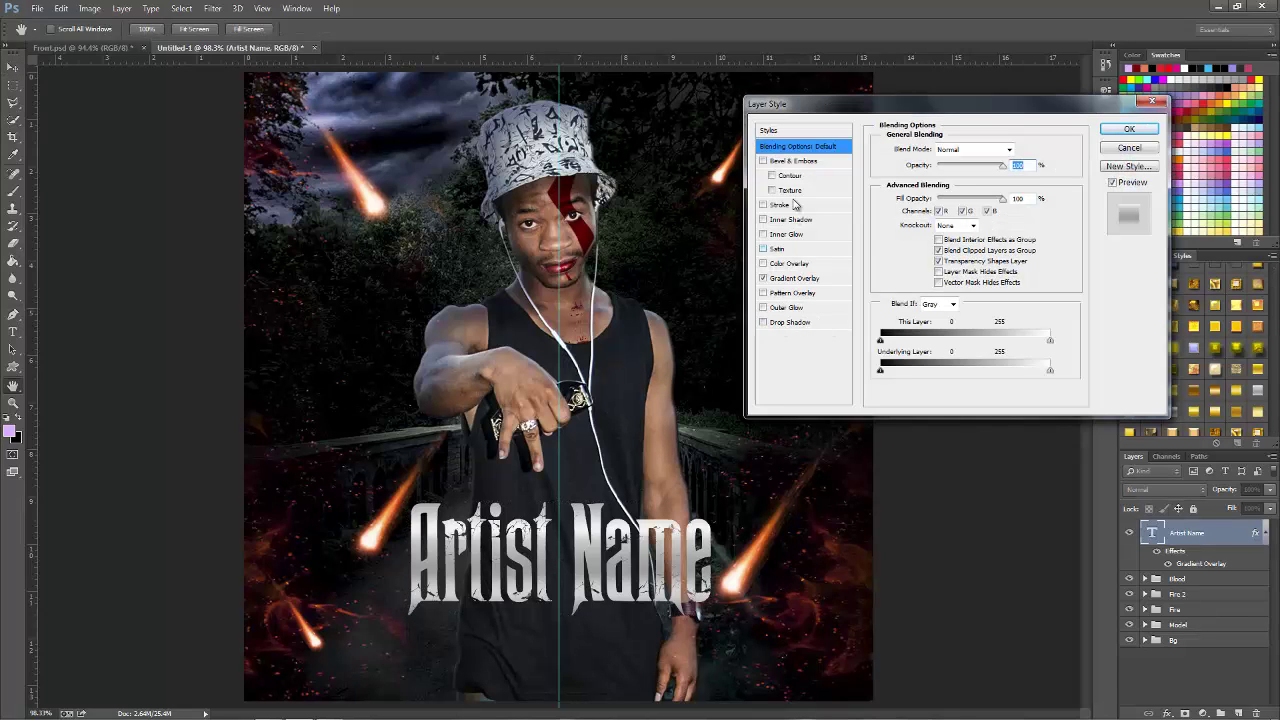
{"action": "left_click", "coordinate": [795, 161]}
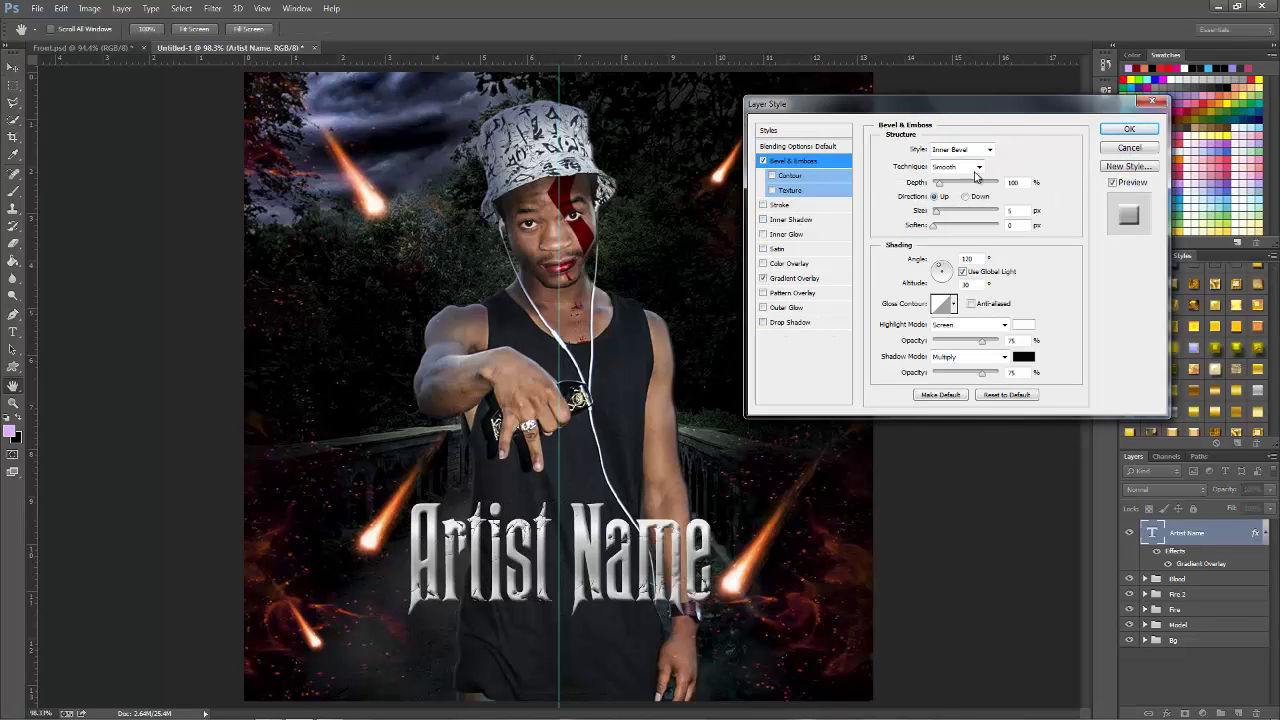
{"action": "double_click", "coordinate": [1022, 211]}
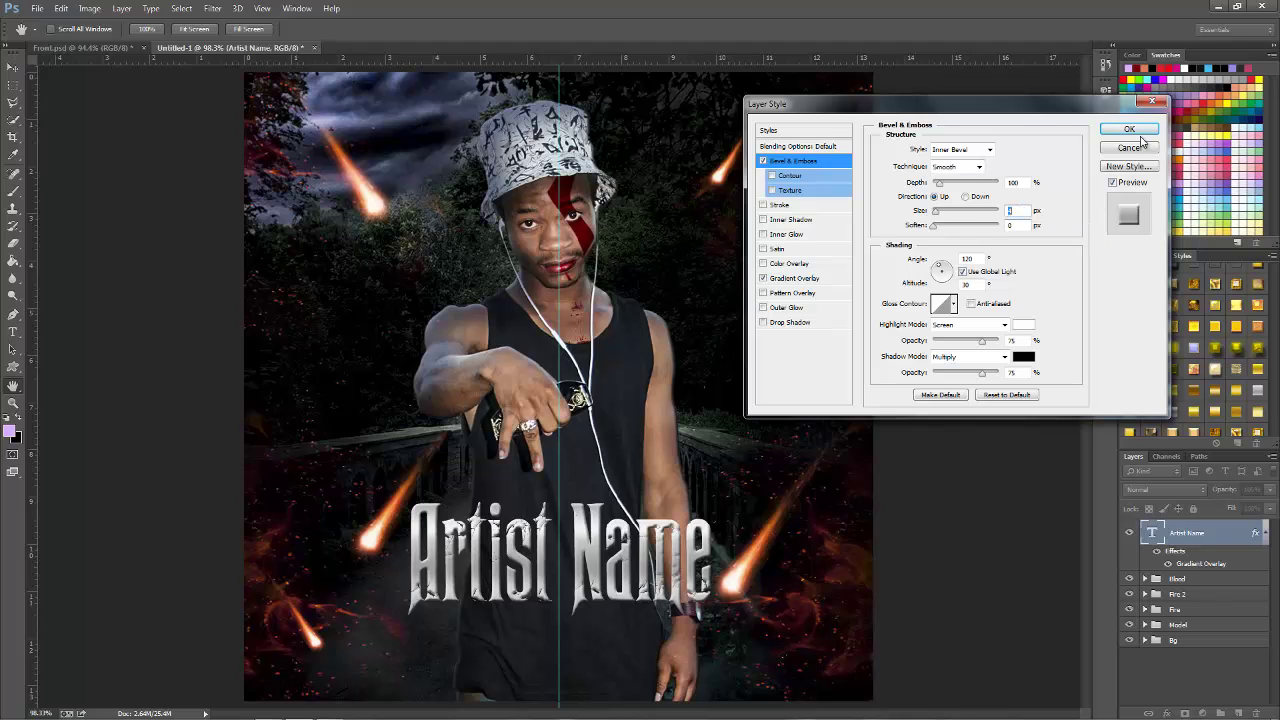
{"action": "left_click", "coordinate": [1129, 129]}
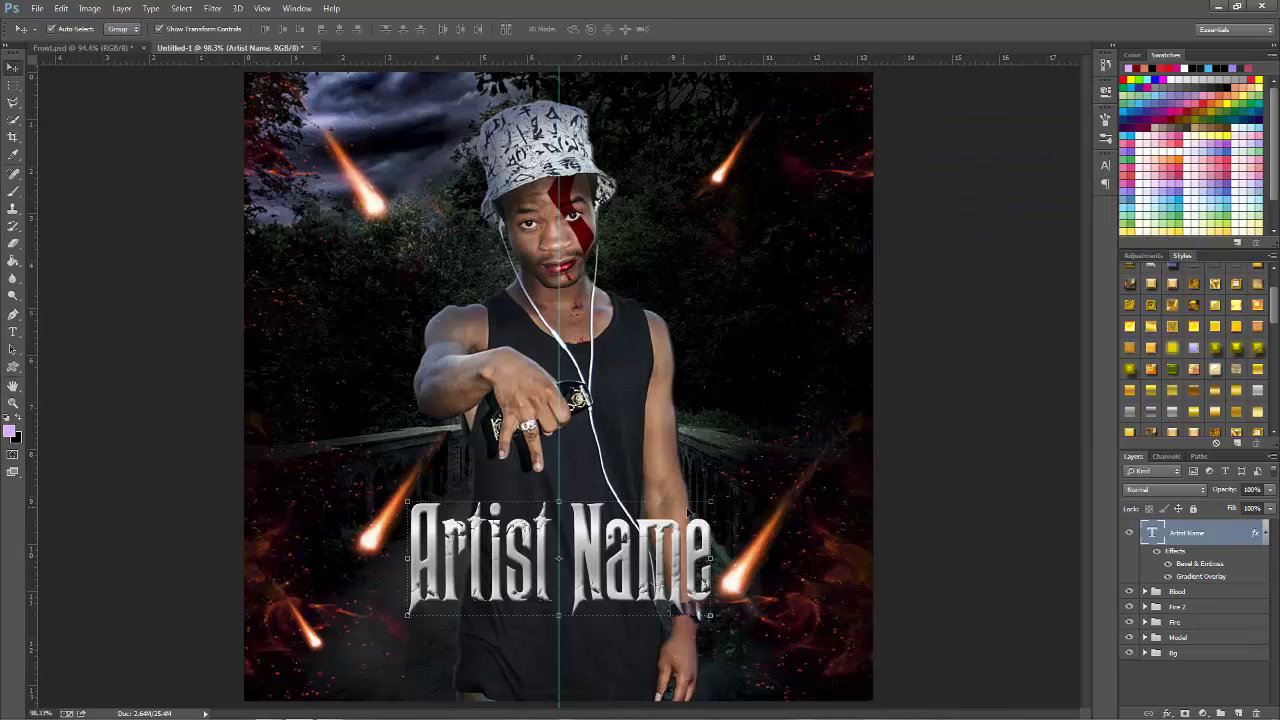
Step: Type 'THE MIXTAP' below the title in Segoe UI at 24 pt
{"action": "key", "text": "t"}
{"action": "left_click", "coordinate": [522, 645]}
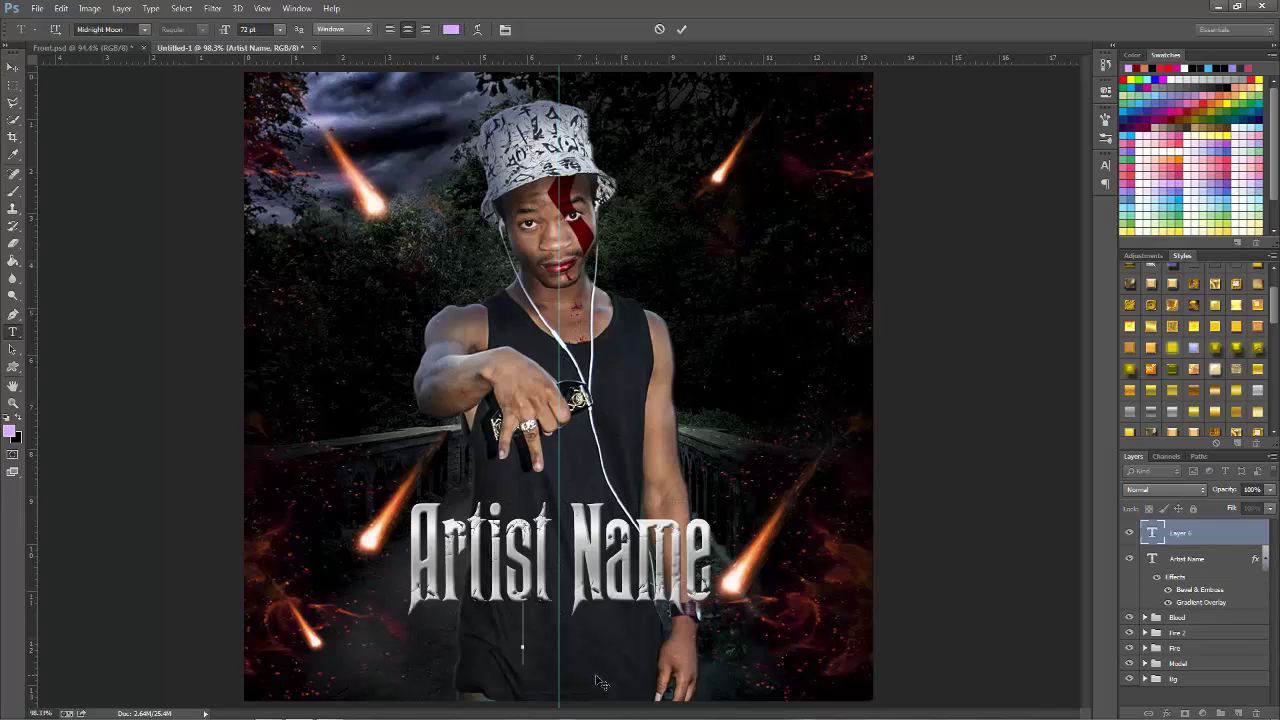
{"action": "type", "text": "t"}
{"action": "key", "text": "BackSpace"}
{"action": "type", "text": "THE"}
{"action": "type", "text": " MIX"}
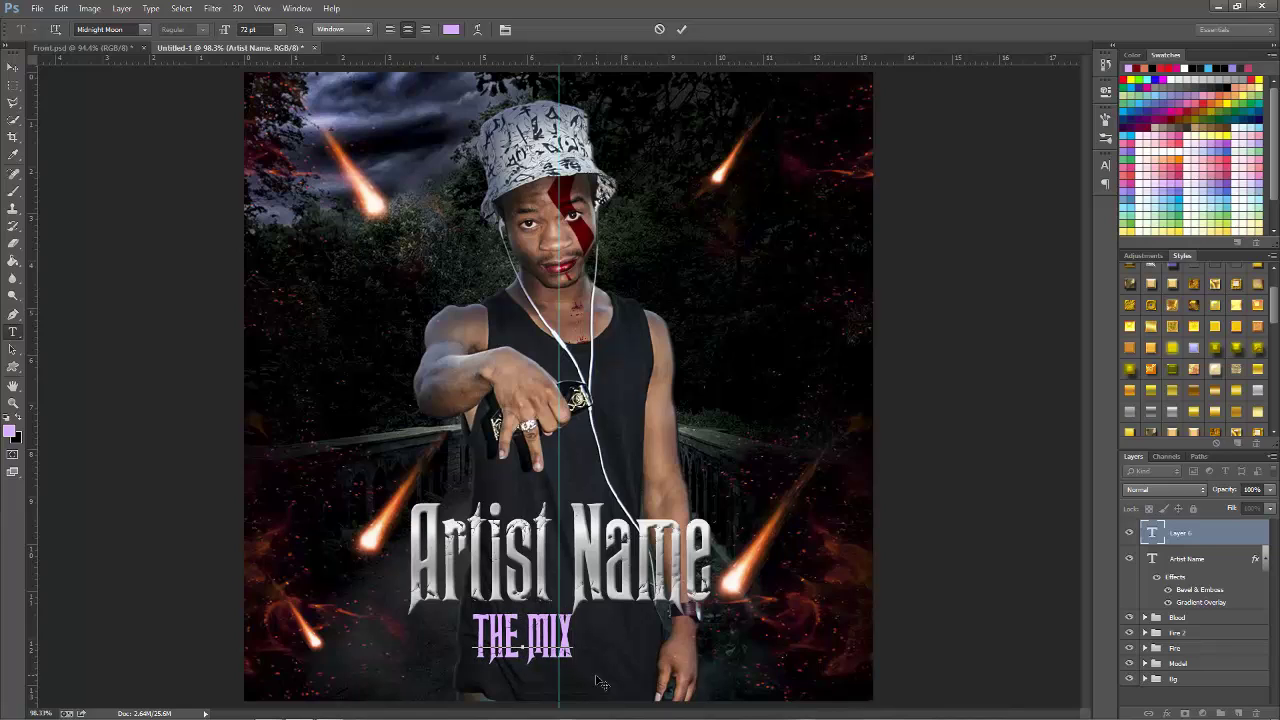
{"action": "type", "text": "TAP"}
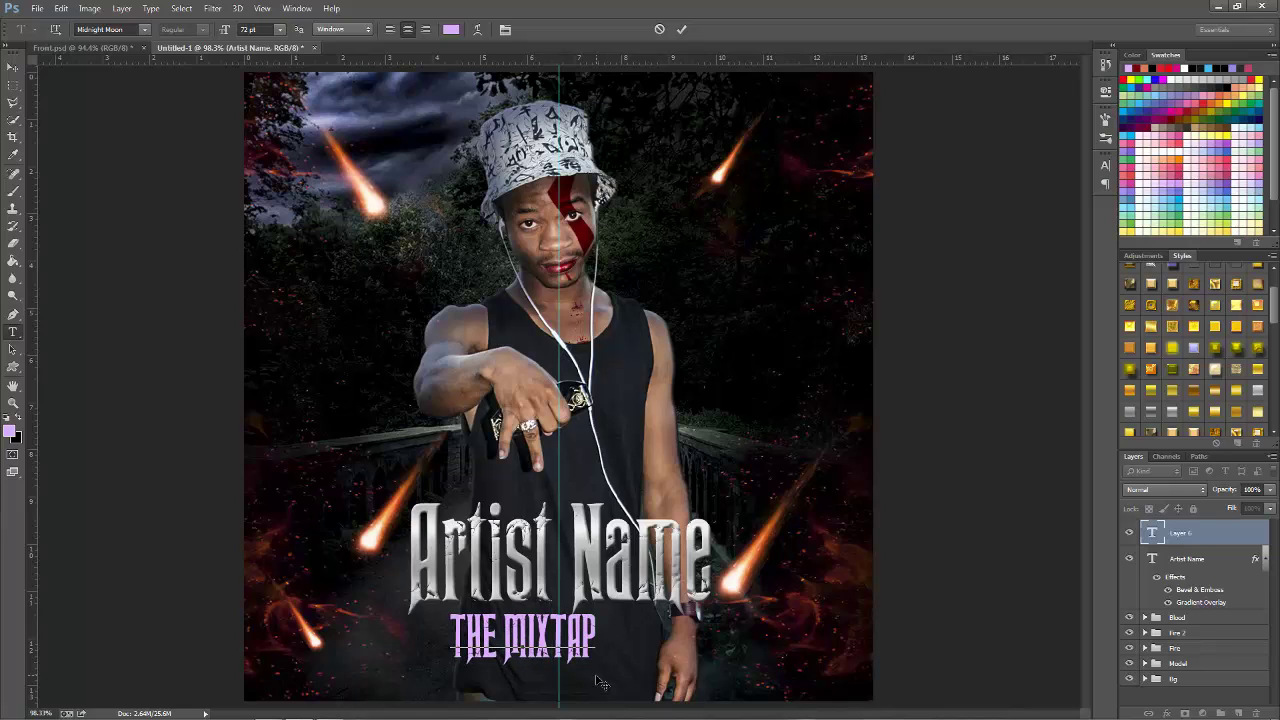
{"action": "key", "text": "ctrl+a"}
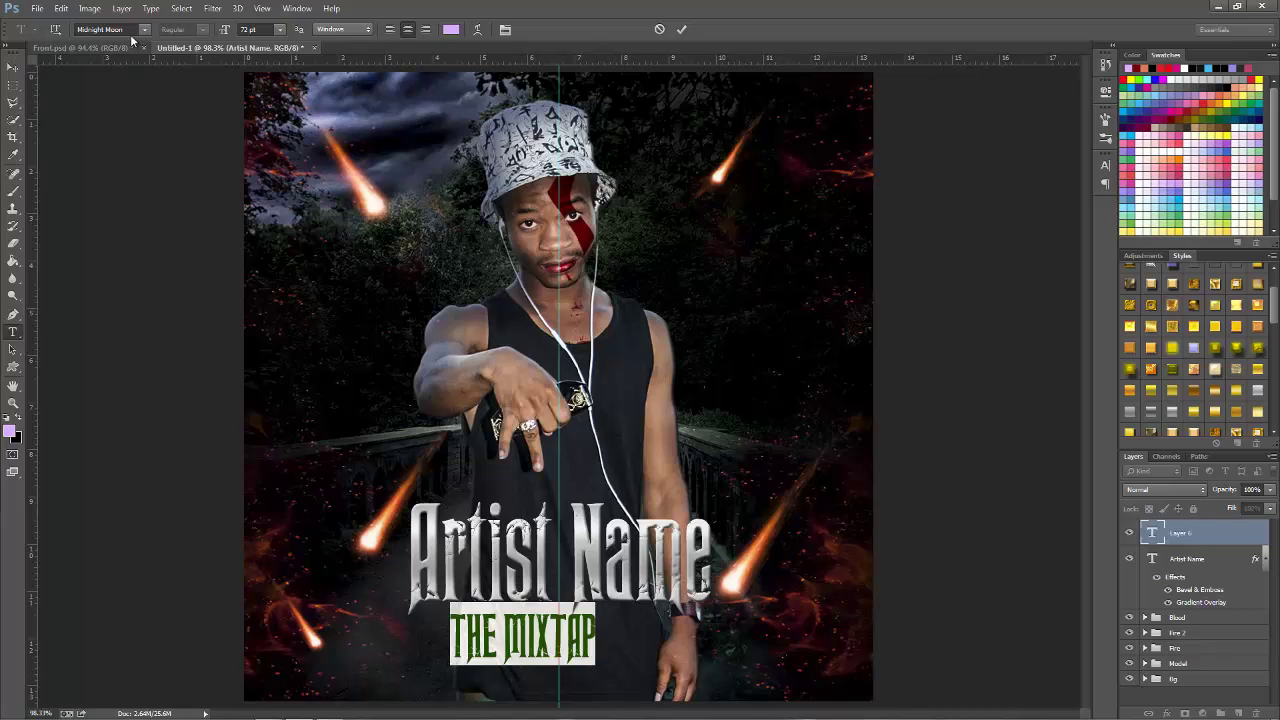
{"action": "left_click", "coordinate": [131, 36]}
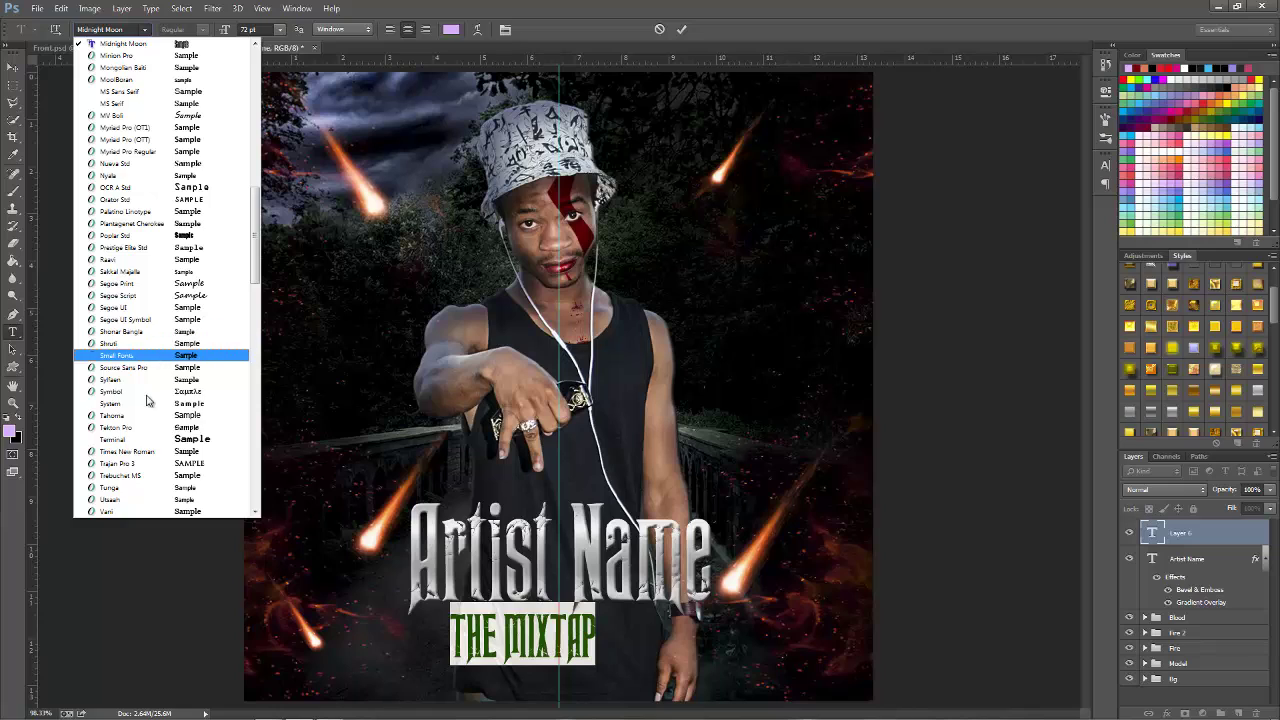
{"action": "left_click", "coordinate": [166, 309]}
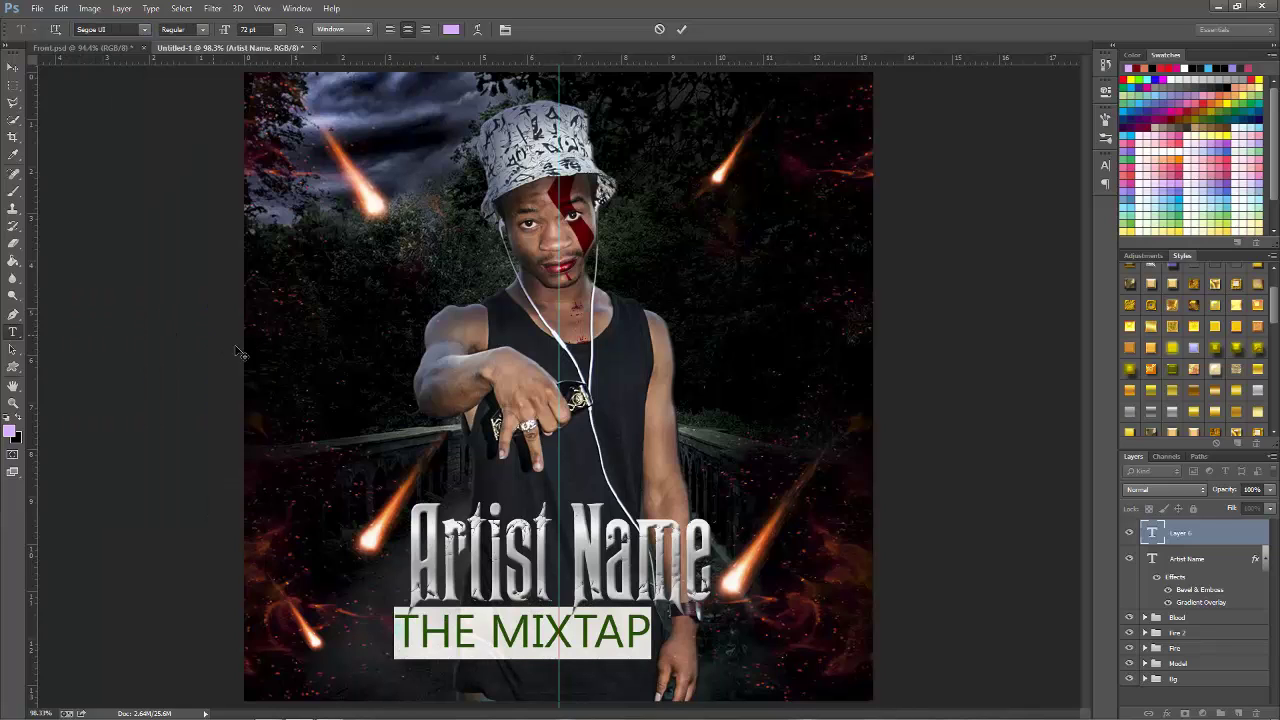
{"action": "left_click", "coordinate": [281, 29]}
{"action": "left_click", "coordinate": [272, 186]}
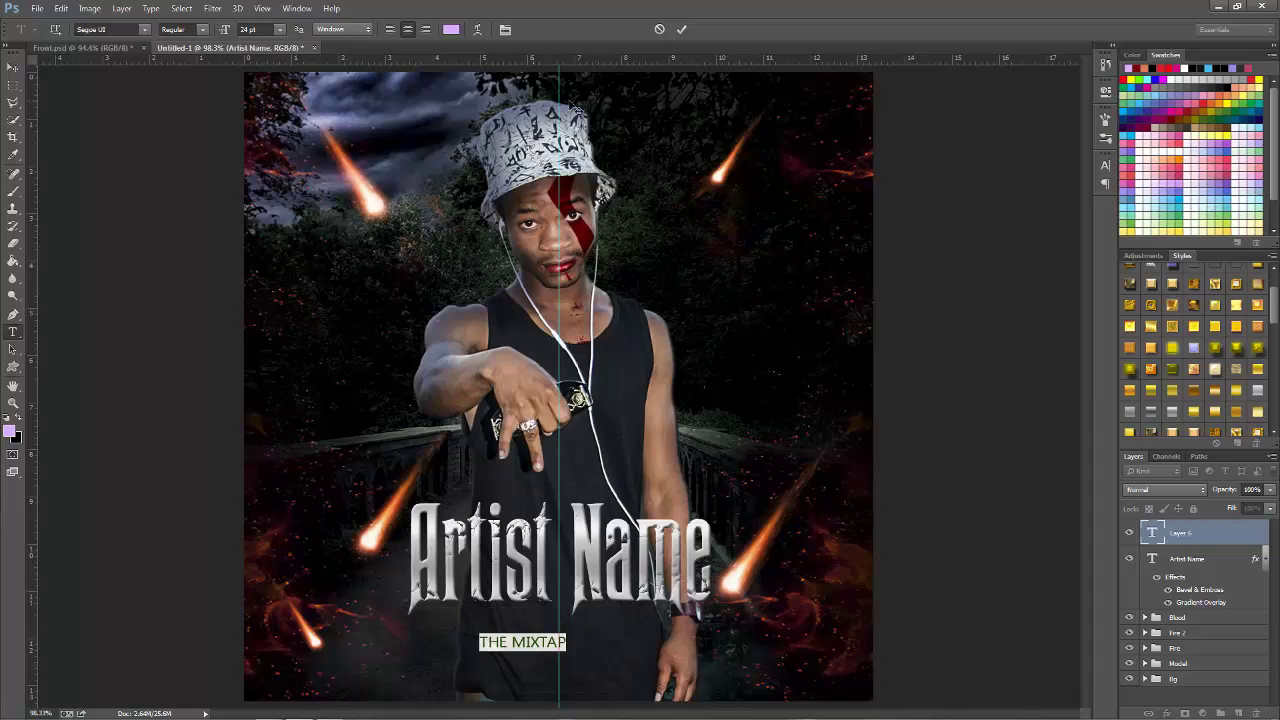
{"action": "left_click", "coordinate": [680, 31]}
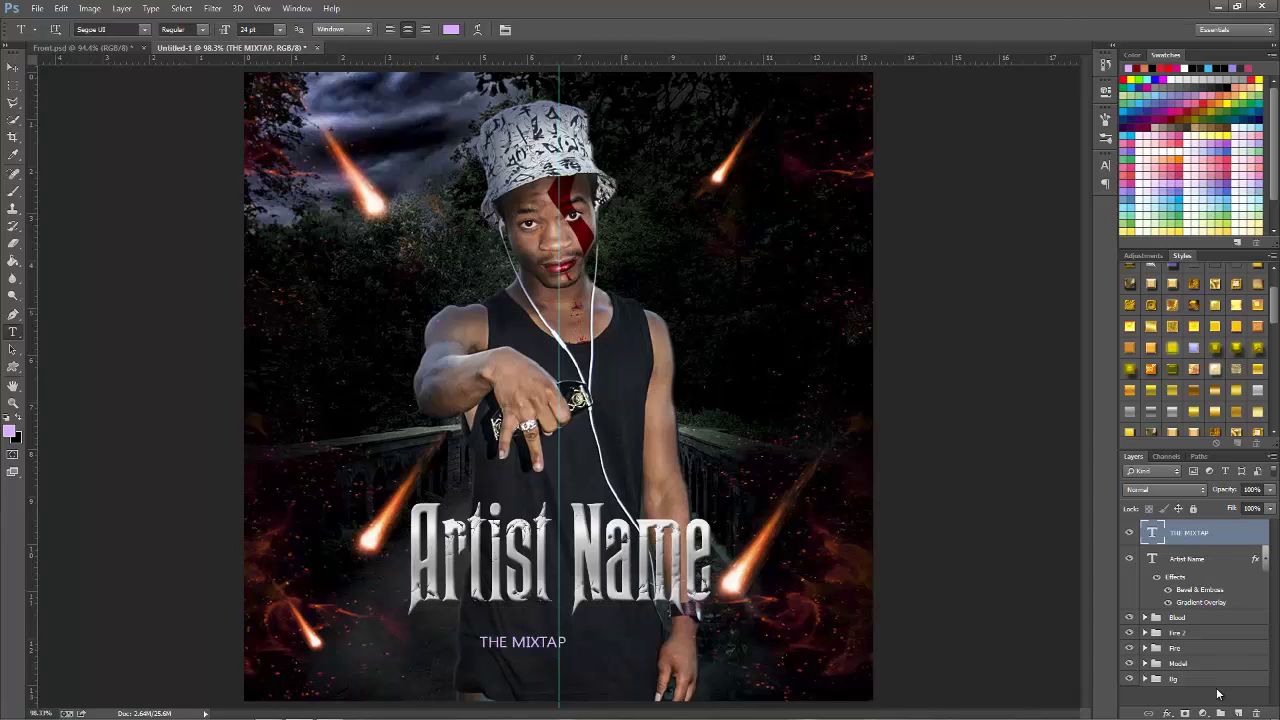
Step: Centre the subtitle horizontally with the Bg layer and nudge it up two steps
{"action": "left_click", "coordinate": [1217, 693]}
{"action": "left_click", "coordinate": [1190, 680]}
{"action": "left_click", "coordinate": [1187, 526], "text": "ctrl"}
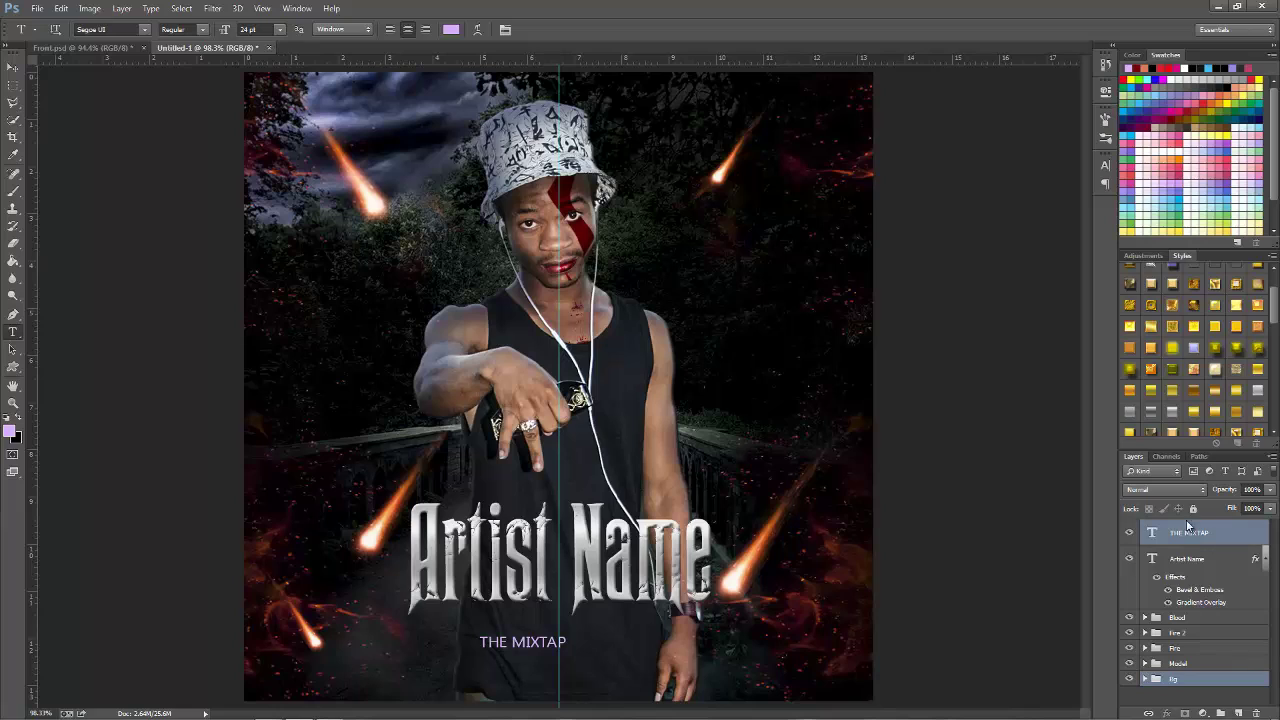
{"action": "key", "text": "v"}
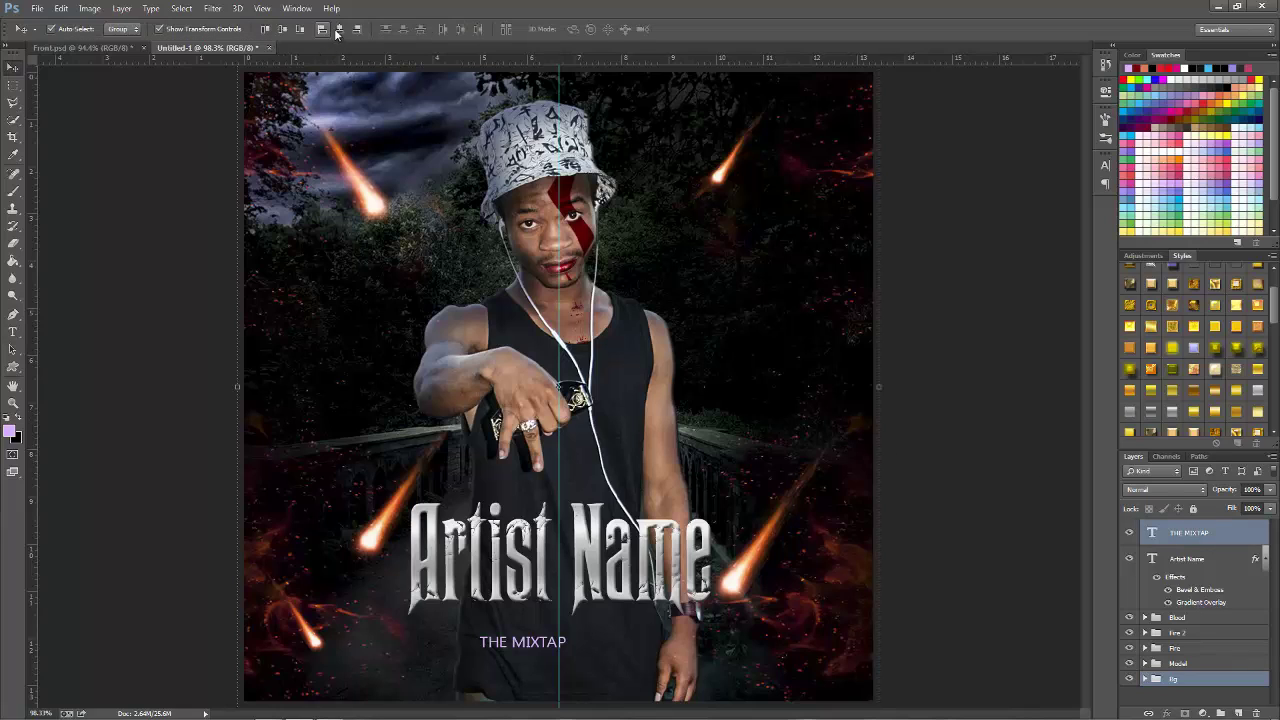
{"action": "left_click", "coordinate": [338, 30]}
{"action": "left_click", "coordinate": [1217, 540]}
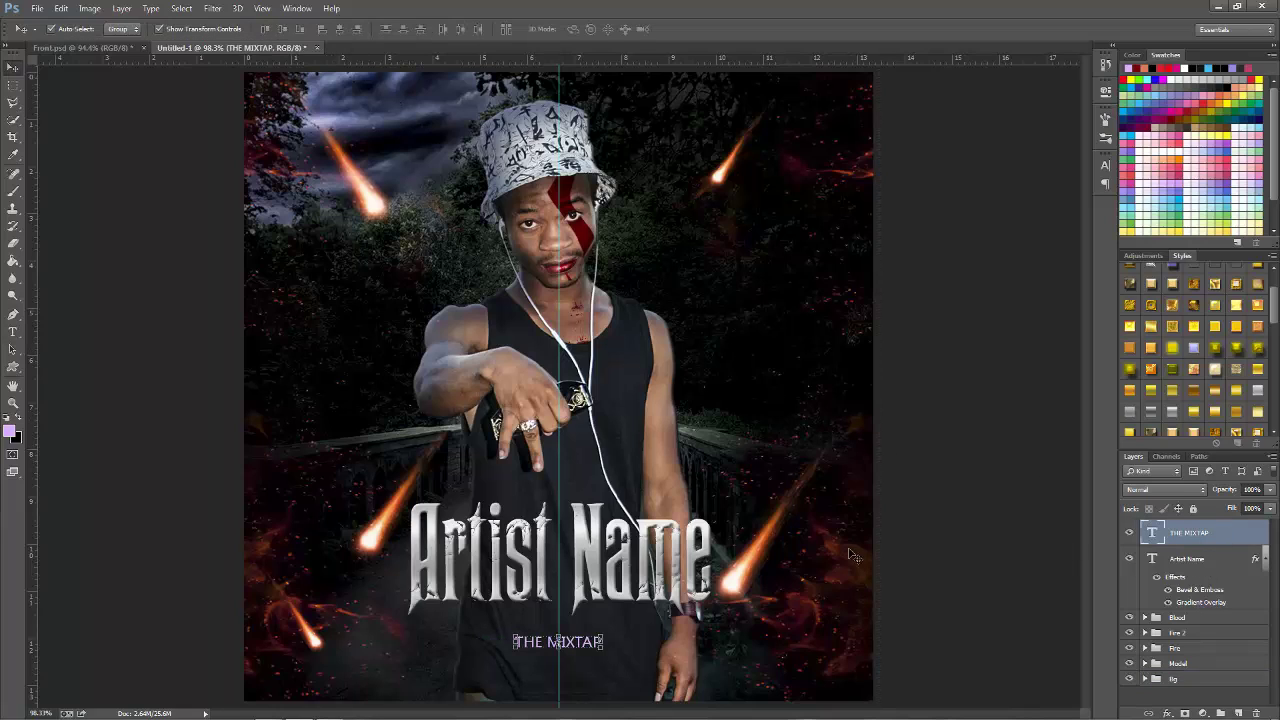
{"action": "key", "text": "Up"}
{"action": "key", "text": "Up"}
{"action": "key", "text": "Up"}
{"action": "key", "text": "Up"}
{"action": "key", "text": "Up"}
{"action": "key", "text": "Up"}
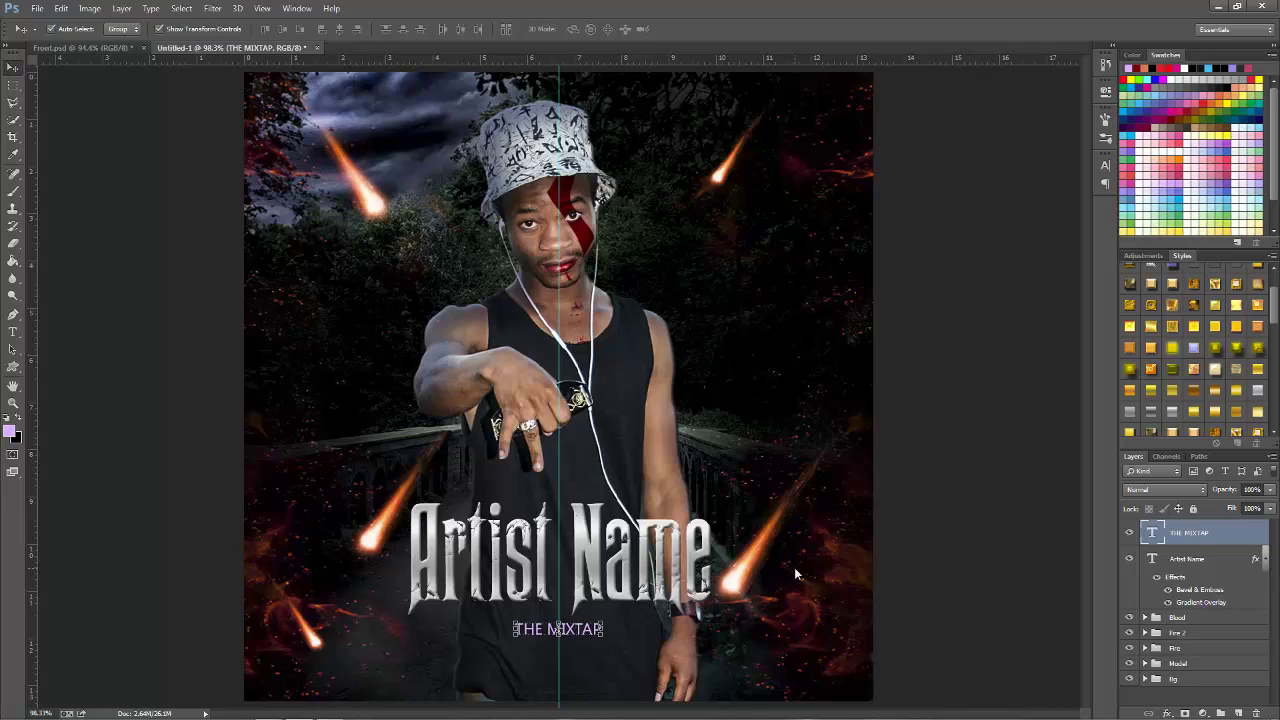
{"action": "key", "text": "Up"}
{"action": "key", "text": "Up"}
{"action": "key", "text": "Up"}
{"action": "key", "text": "Up"}
{"action": "key", "text": "Up"}
{"action": "key", "text": "Up"}
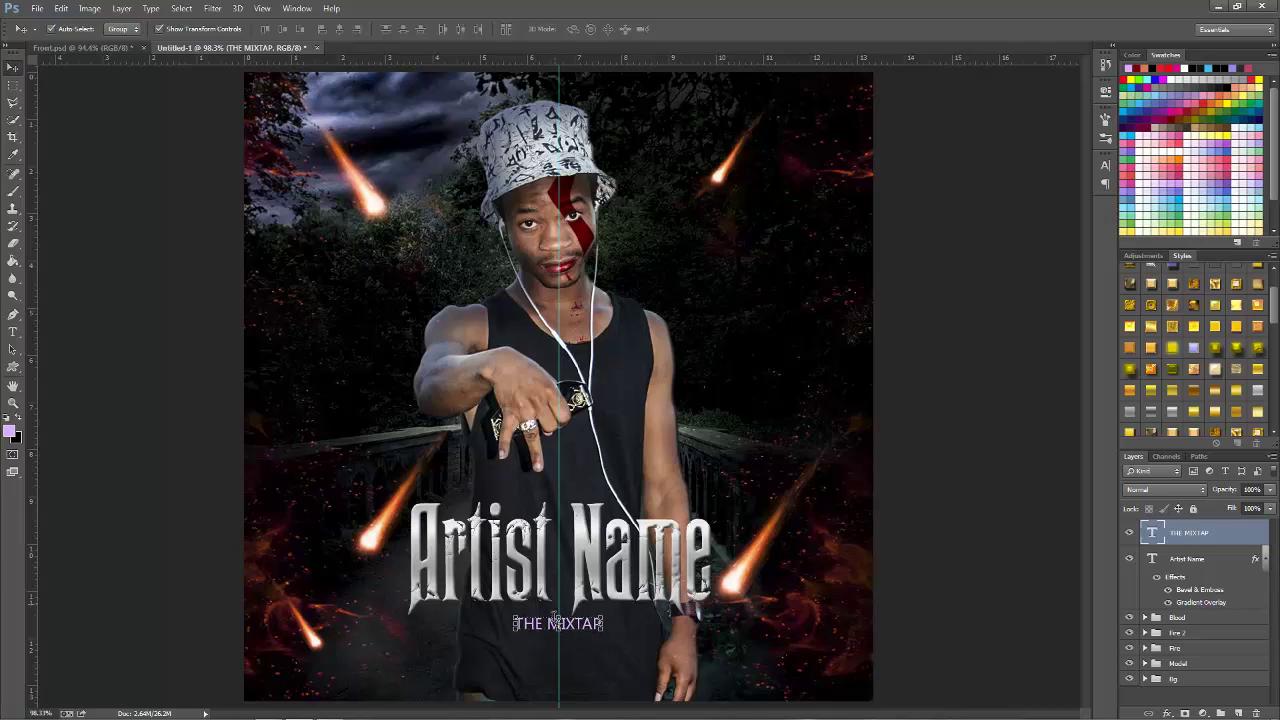
Step: Change the THE MIXTAP text colour to white
{"action": "key", "text": "t"}
{"action": "left_click", "coordinate": [557, 622]}
{"action": "key", "text": "ctrl+a"}
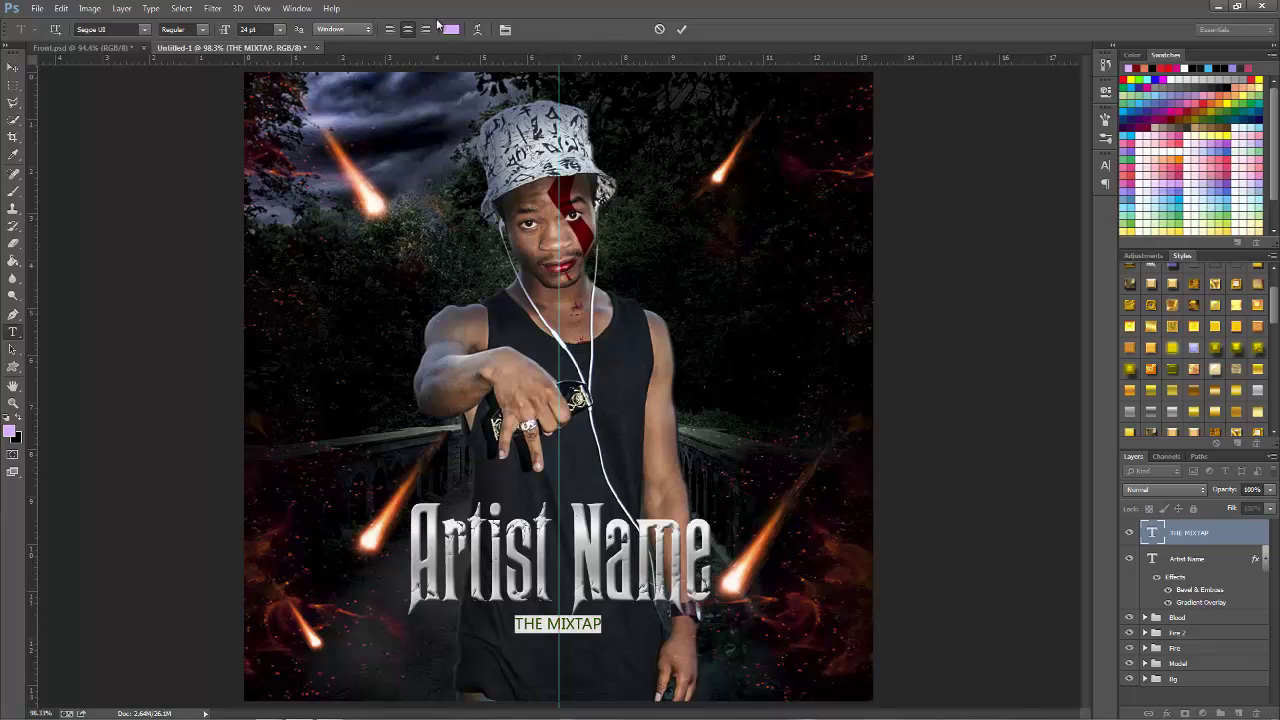
{"action": "left_click", "coordinate": [450, 29]}
{"action": "left_click_drag", "start_coordinate": [159, 290], "coordinate": [65, 217]}
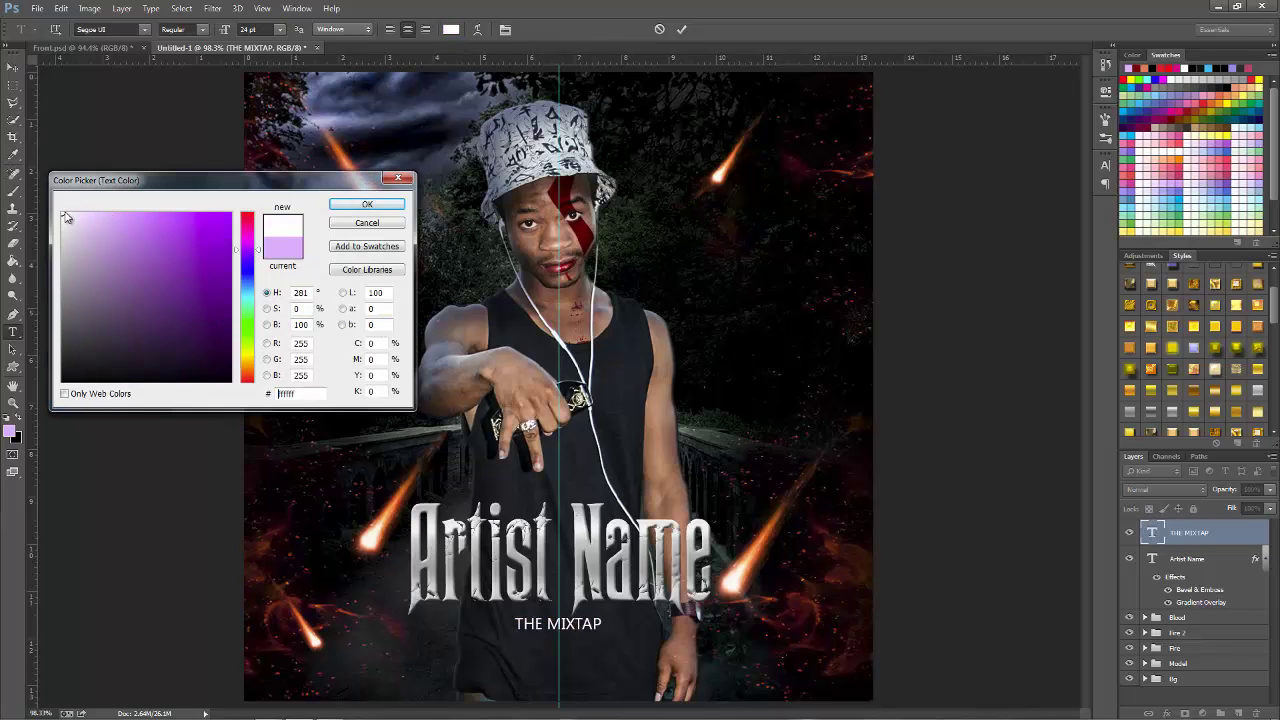
{"action": "left_click", "coordinate": [367, 204]}
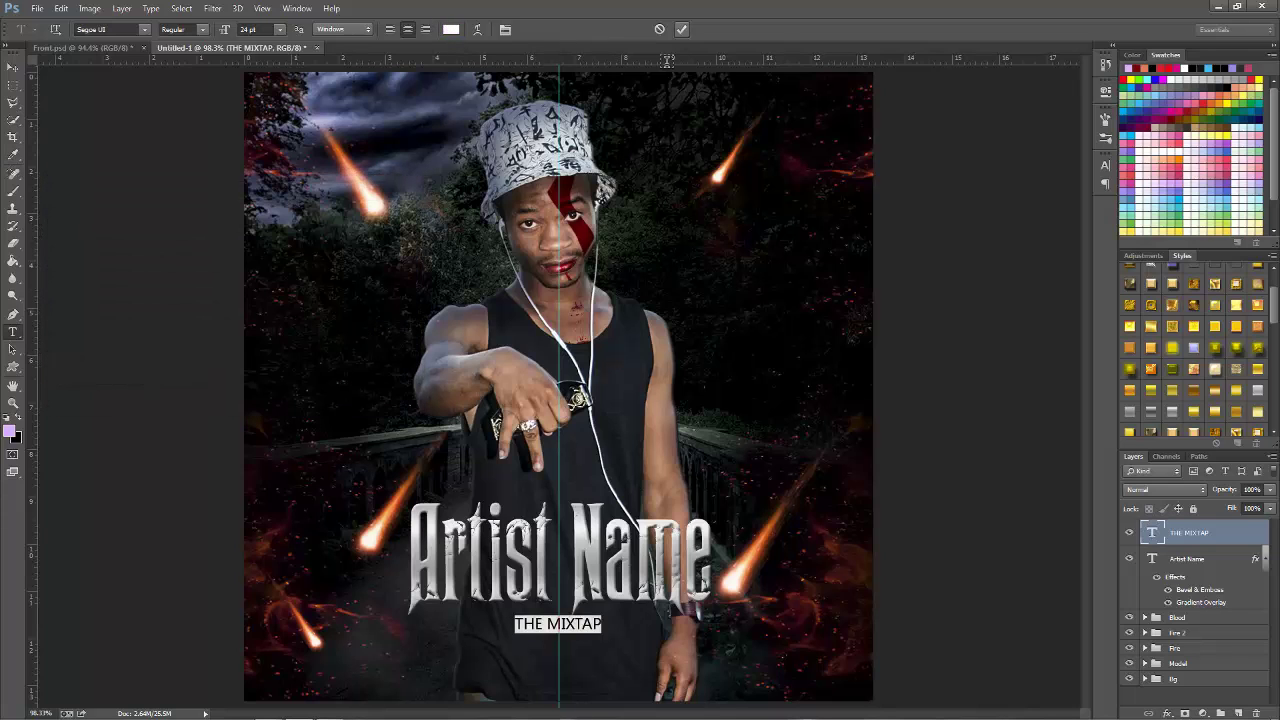
{"action": "left_click", "coordinate": [681, 29]}
{"action": "key", "text": "z"}
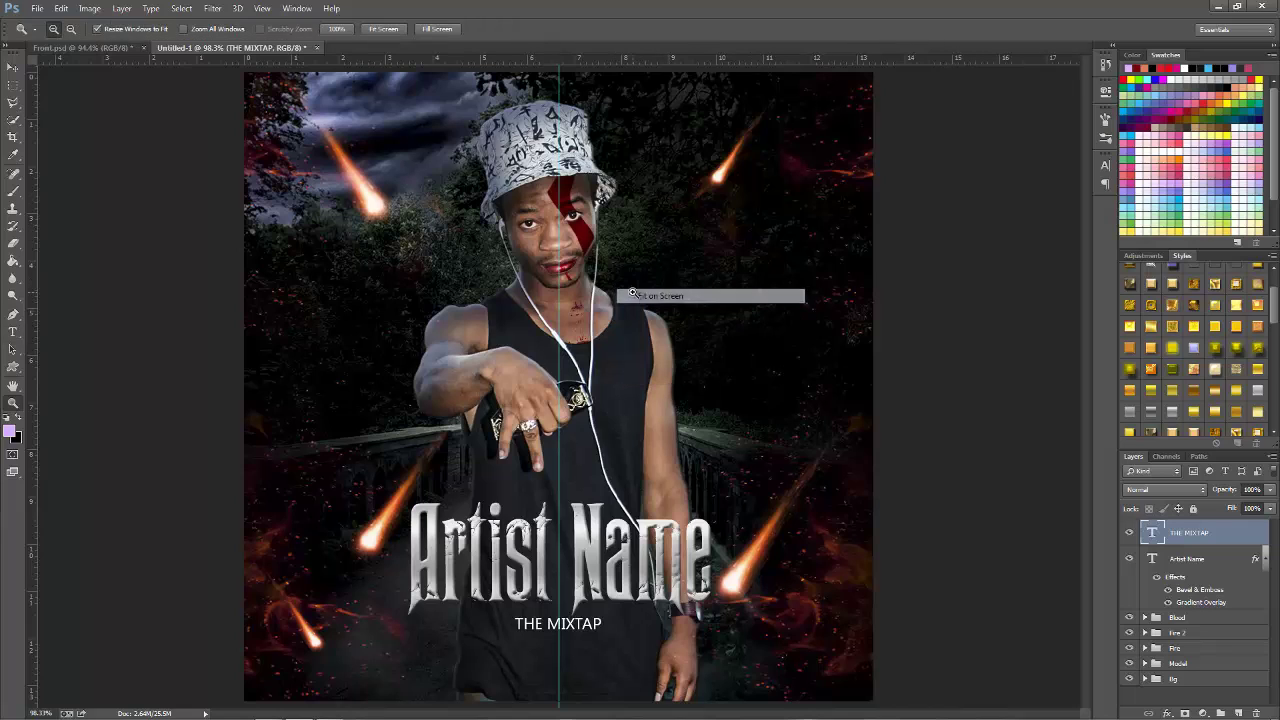
Step: Place embedded image 4 (blood splatter) and rotate it 90° clockwise
{"action": "left_click", "coordinate": [37, 9]}
{"action": "left_click", "coordinate": [55, 238]}
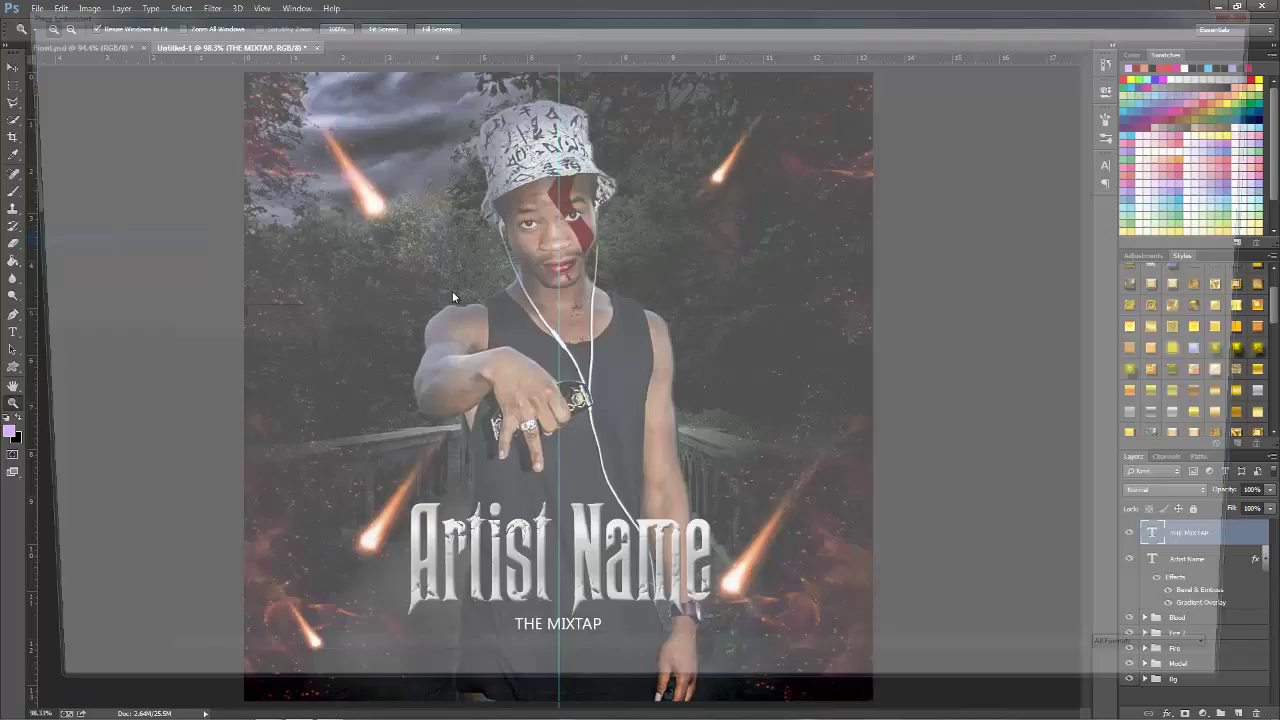
{"action": "double_click", "coordinate": [230, 105]}
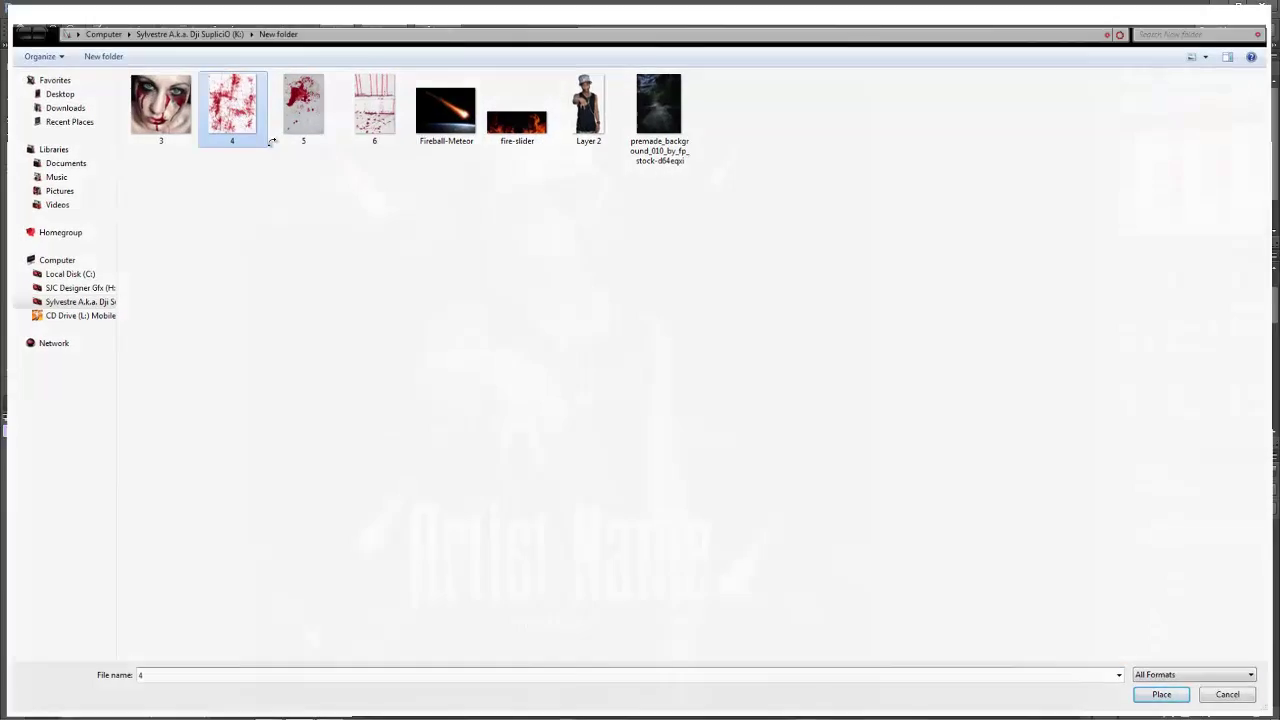
{"action": "right_click", "coordinate": [581, 224]}
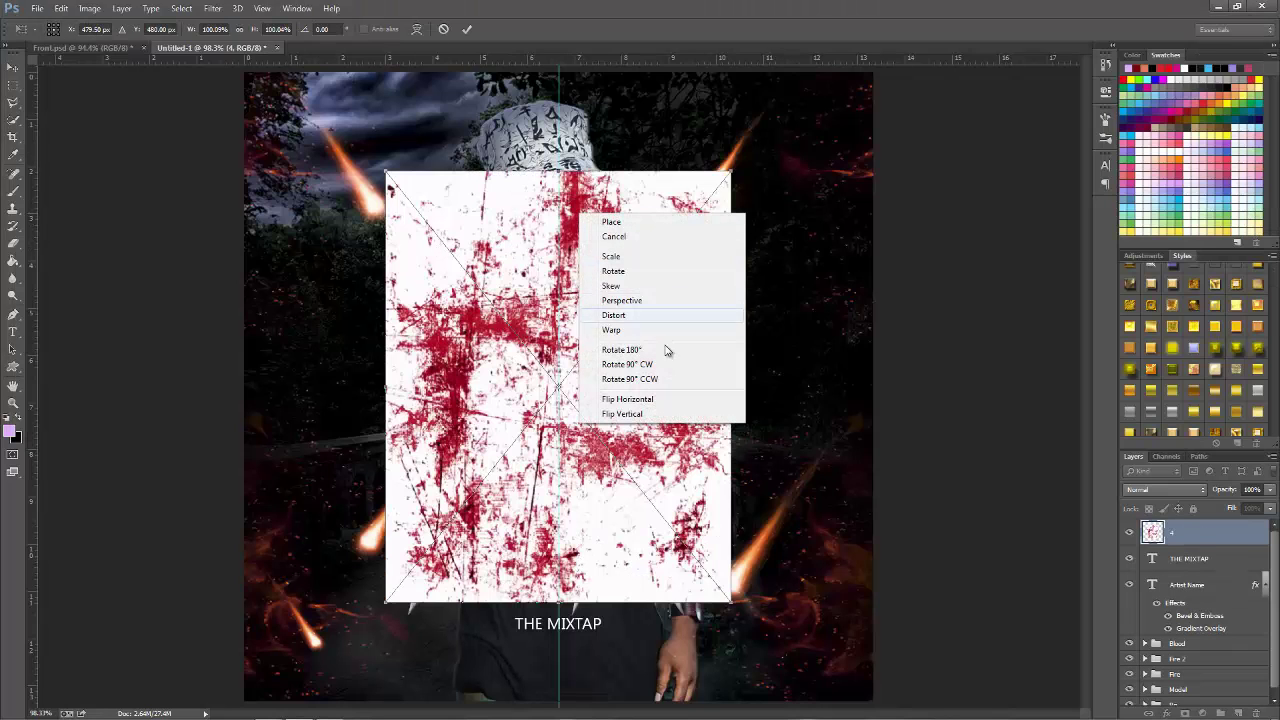
{"action": "left_click", "coordinate": [651, 363]}
Step: Move and scale the splatter down over the lower middle of the cover and commit
{"action": "left_click_drag", "start_coordinate": [572, 345], "coordinate": [592, 510]}
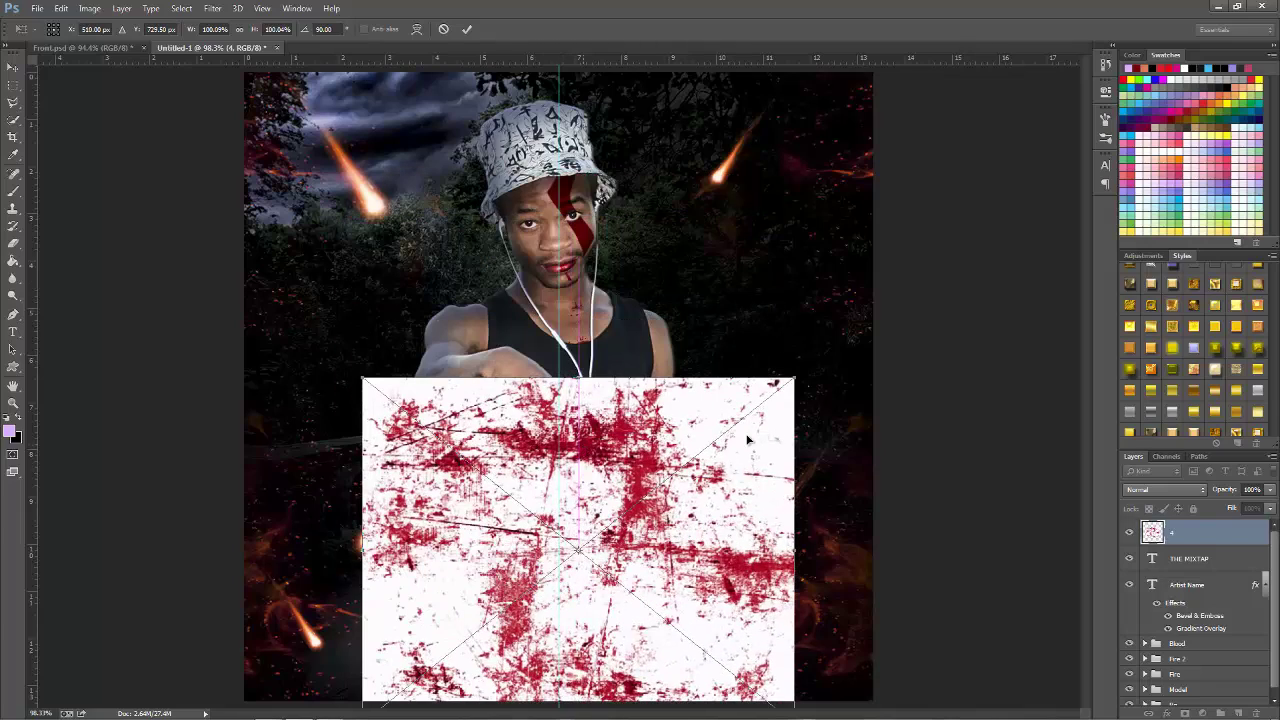
{"action": "mouse_move", "coordinate": [764, 421]}
{"action": "left_mouse_down"}
{"action": "mouse_move", "coordinate": [686, 453]}
{"action": "mouse_move", "coordinate": [706, 431]}
{"action": "mouse_move", "coordinate": [727, 441]}
{"action": "left_mouse_up"}
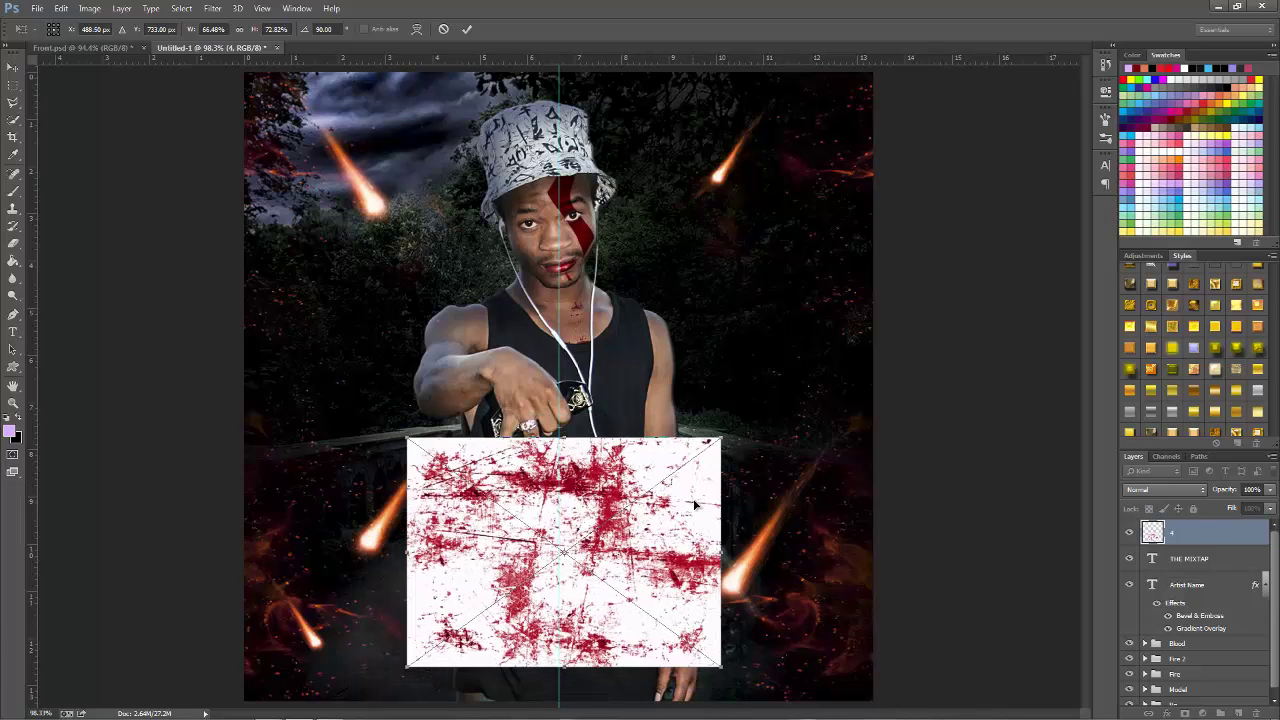
{"action": "key", "text": "Return"}
{"action": "left_click", "coordinate": [1230, 566]}
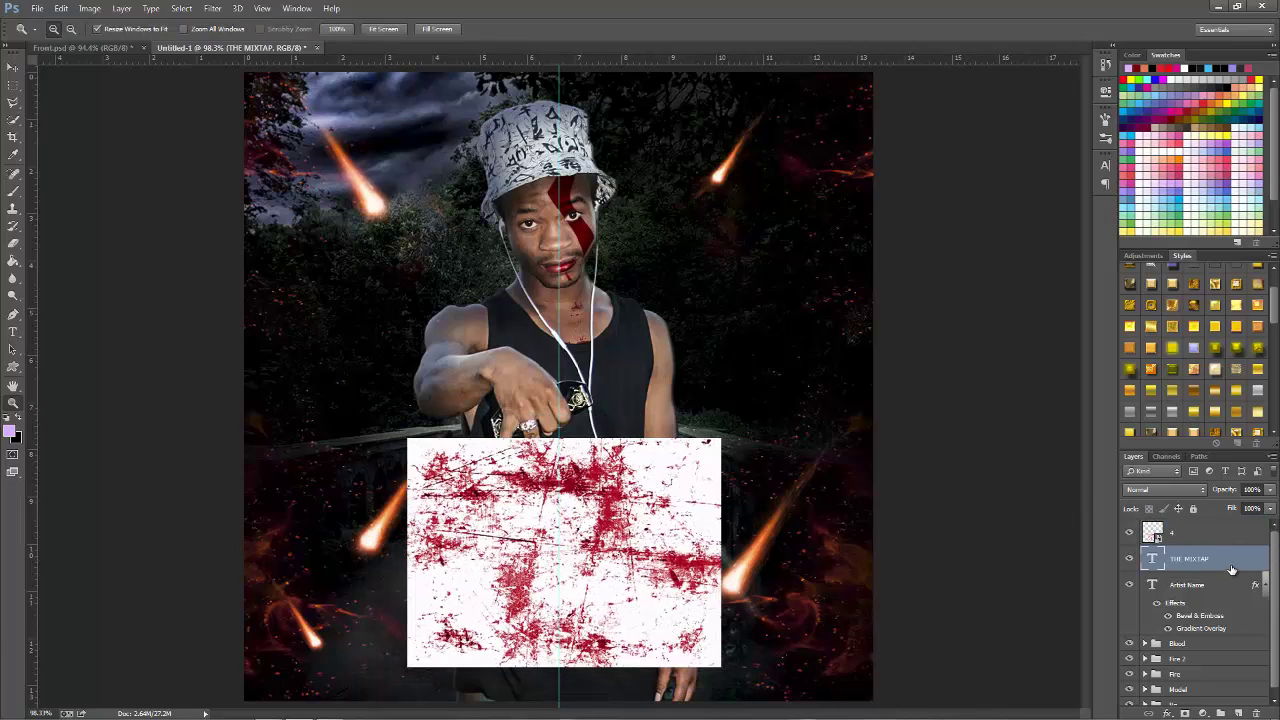
{"action": "left_click", "coordinate": [1174, 588]}
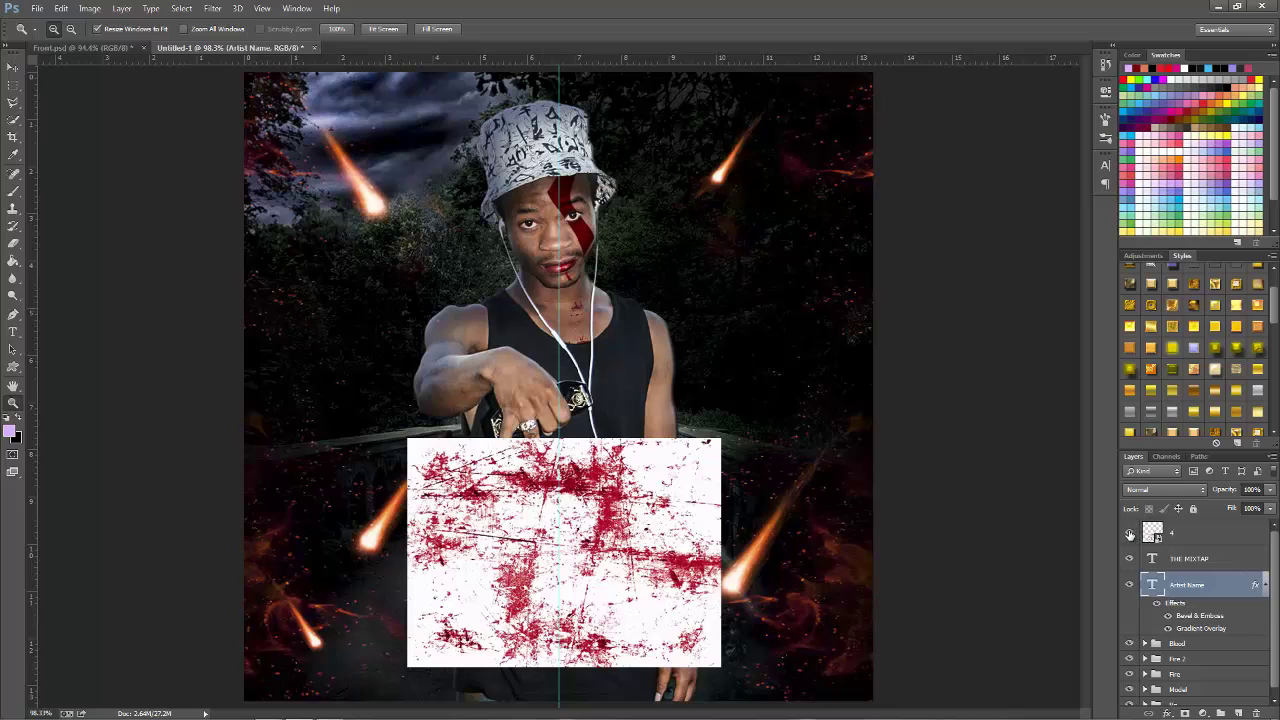
Step: Copy the blood texture inside the Artist Name title to a new layer blended in Multiply
{"action": "left_click", "coordinate": [1130, 533]}
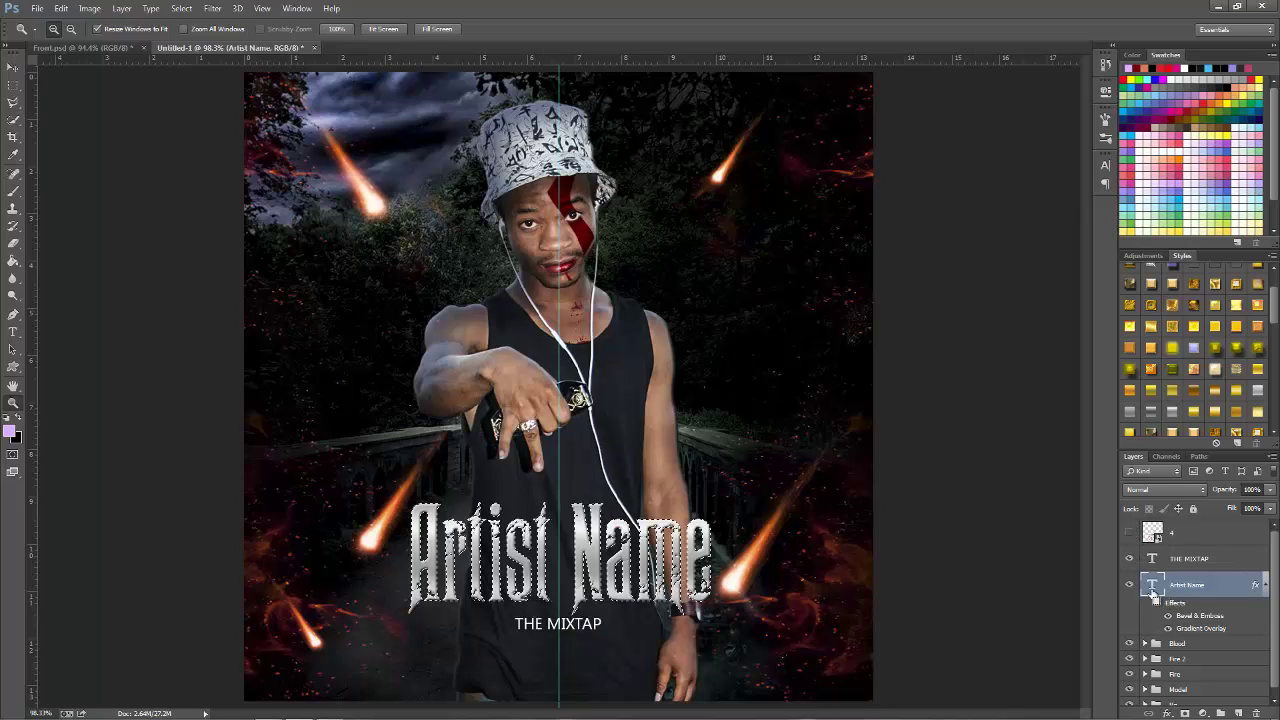
{"action": "left_click", "coordinate": [1130, 533]}
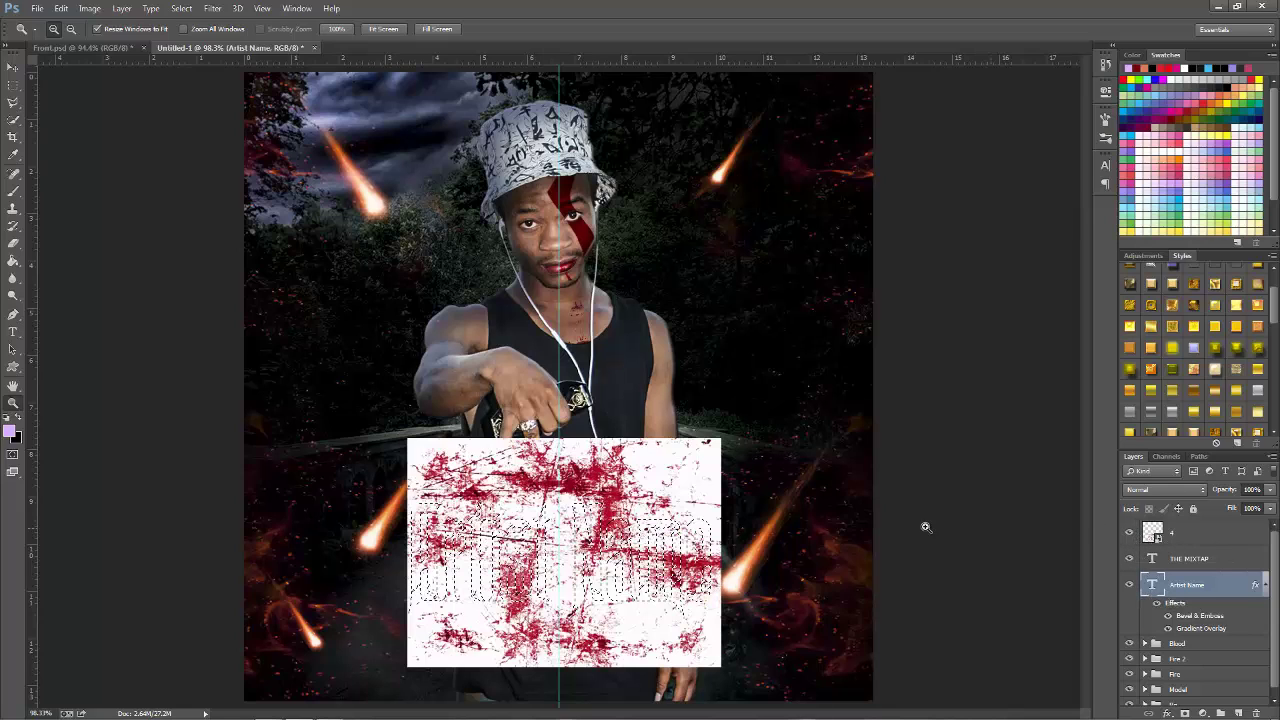
{"action": "left_click", "coordinate": [1227, 535]}
{"action": "key", "text": "ctrl+shift+alt+n"}
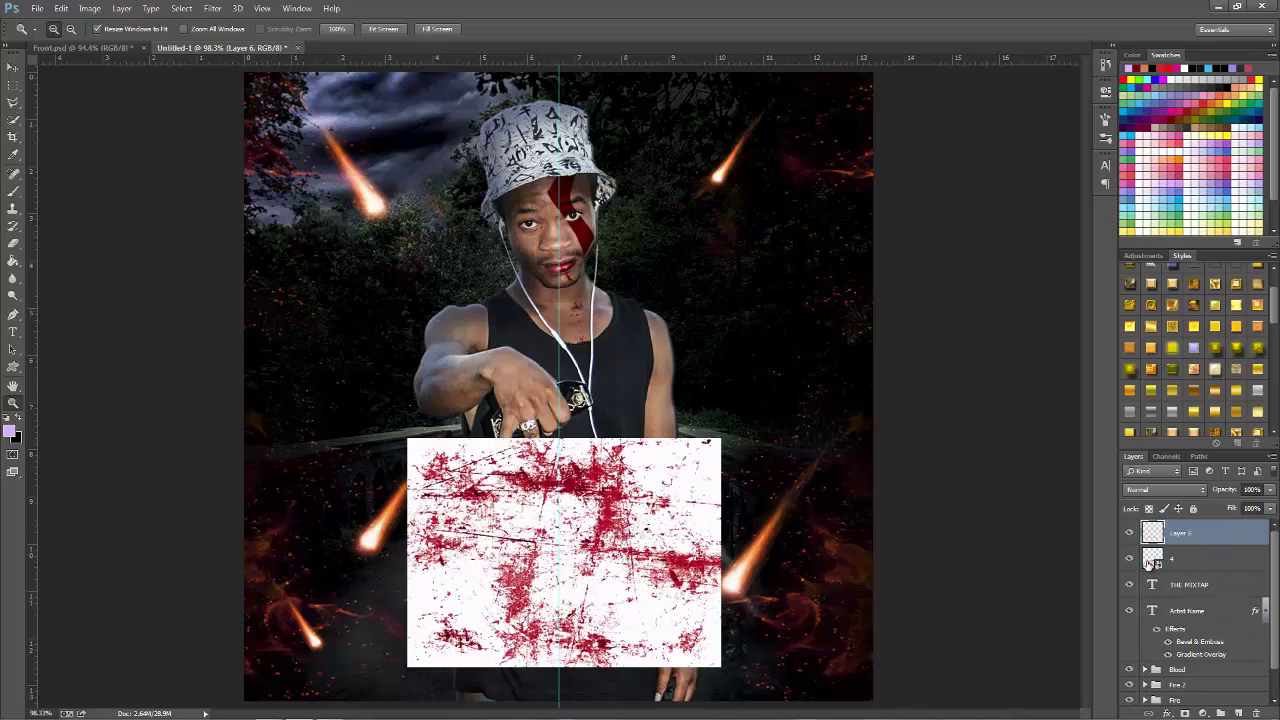
{"action": "left_click", "coordinate": [1131, 559]}
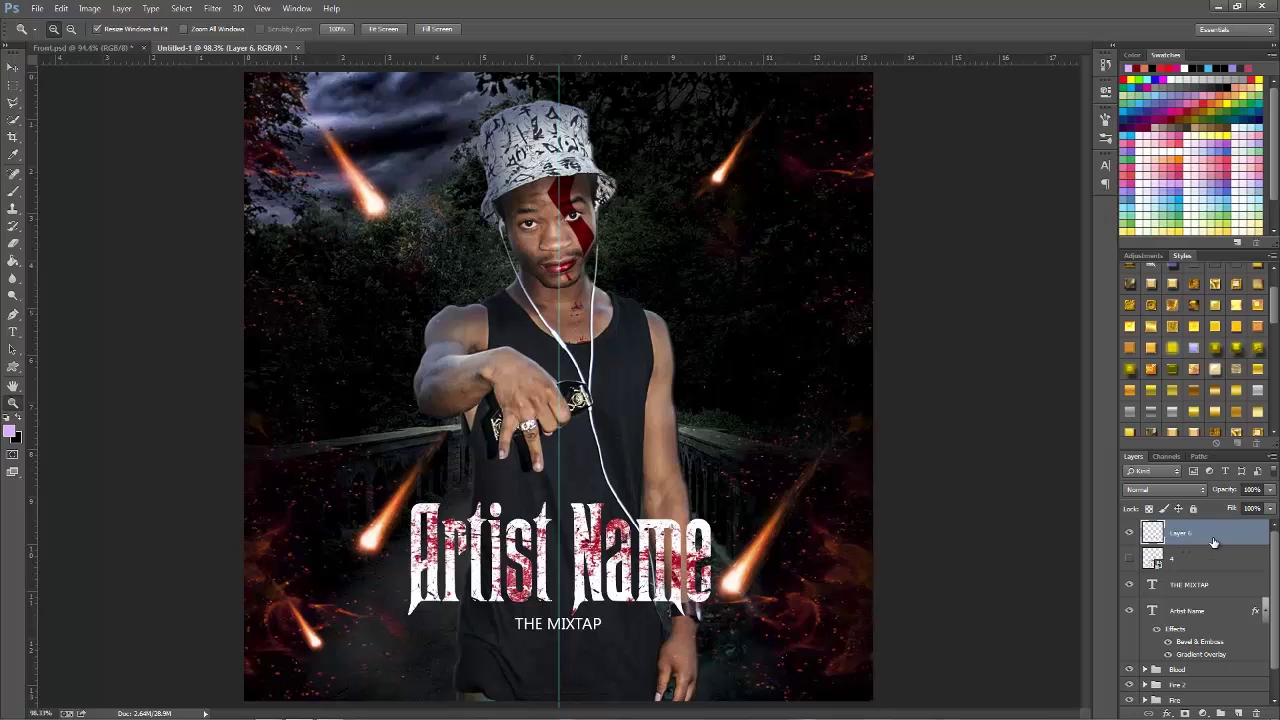
{"action": "left_click", "coordinate": [1150, 489]}
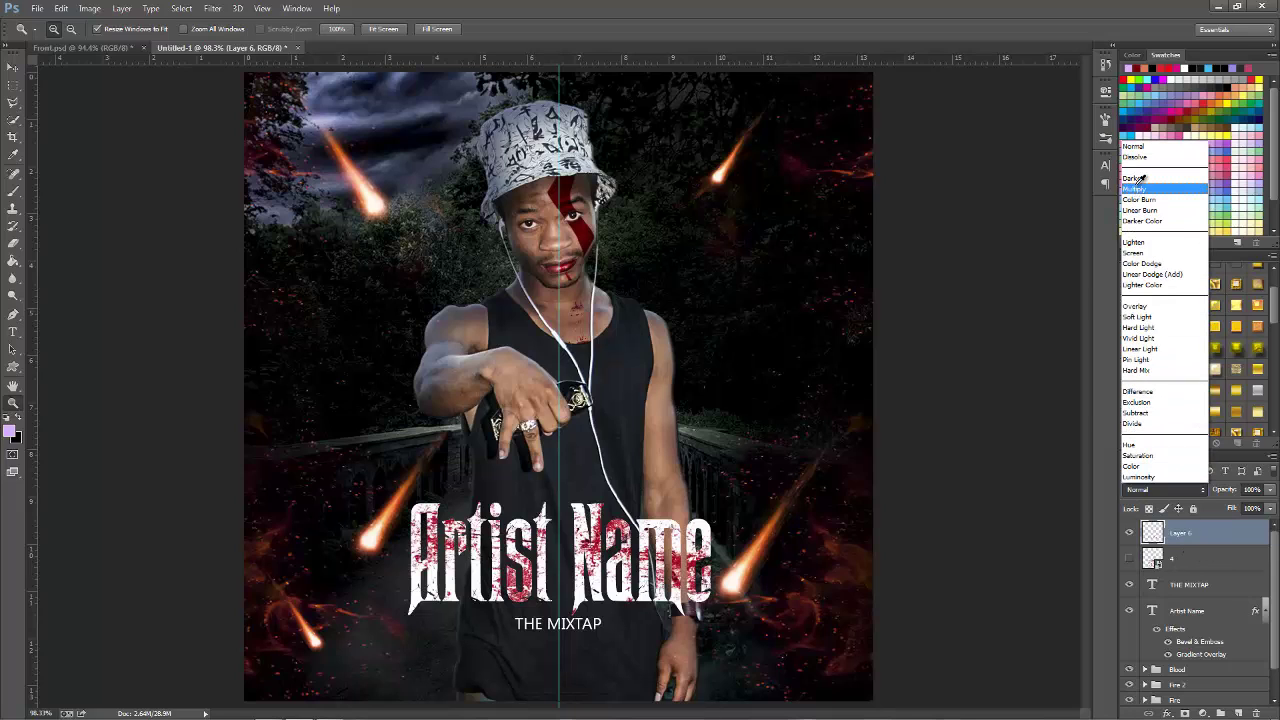
{"action": "left_click", "coordinate": [1138, 188]}
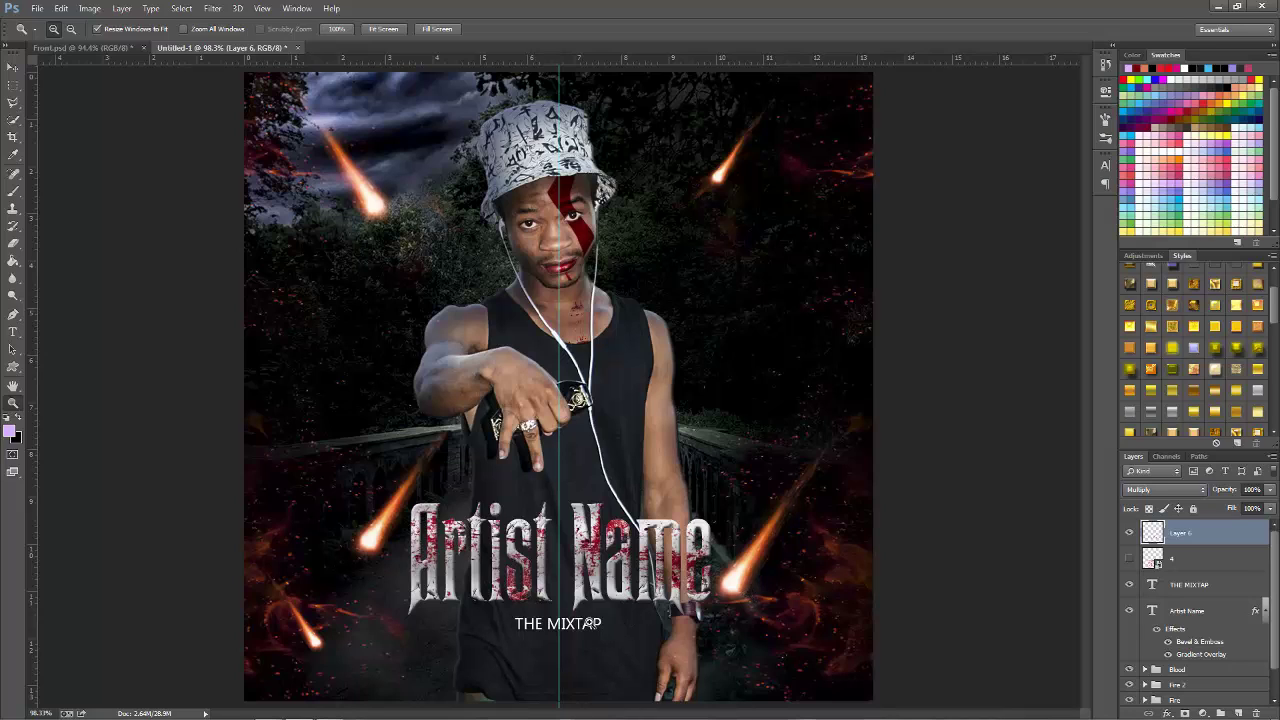
Step: Delete the hidden blood texture layer 4 and reselect Layer 6
{"action": "left_click", "coordinate": [1176, 565]}
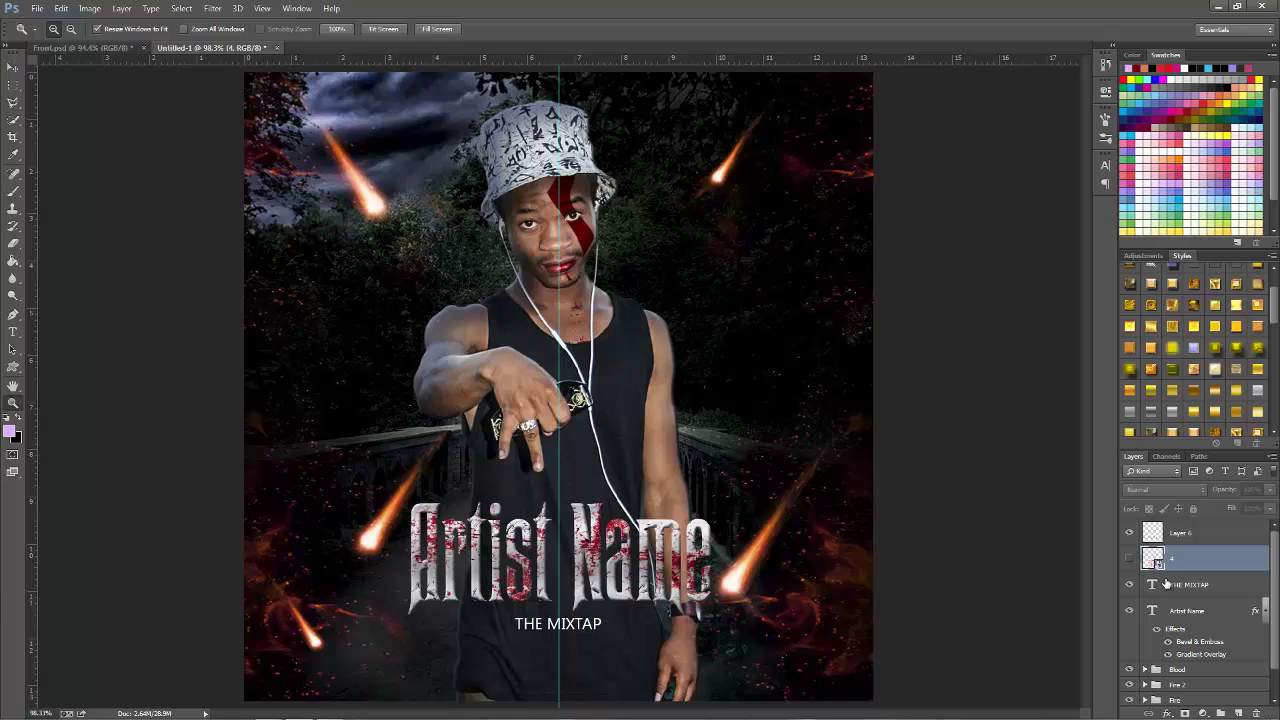
{"action": "key", "text": "Delete"}
{"action": "left_click", "coordinate": [1263, 584]}
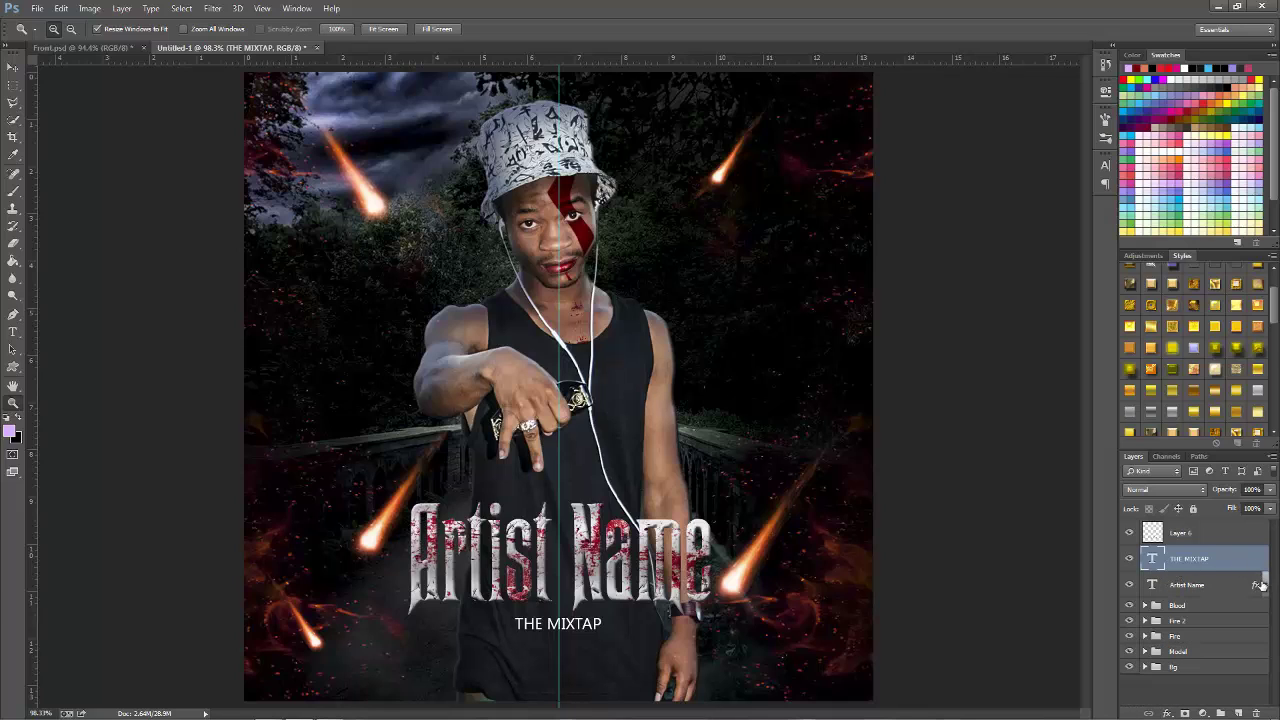
{"action": "right_click", "coordinate": [666, 454]}
{"action": "key", "text": "Escape"}
{"action": "left_click", "coordinate": [1228, 538]}
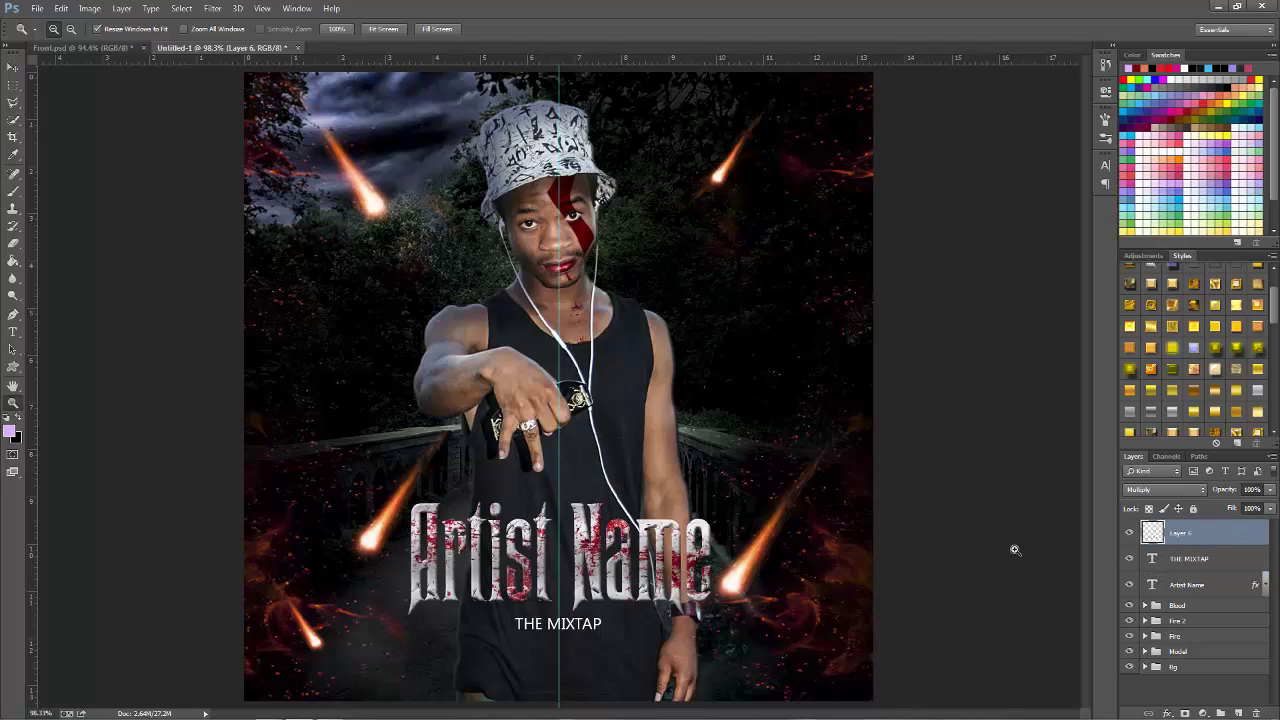
Step: Copy the copyright line text from the Front.psd poster
{"action": "left_click", "coordinate": [114, 50]}
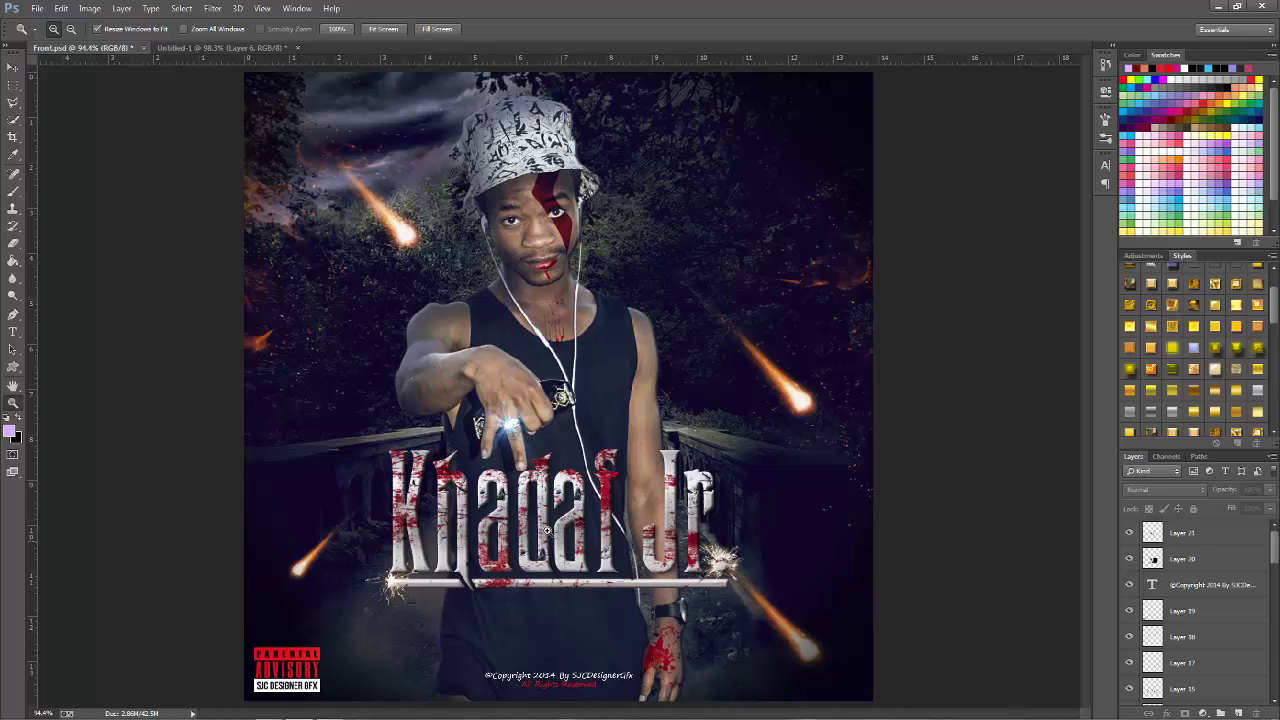
{"action": "key", "text": "t"}
{"action": "left_click", "coordinate": [550, 680]}
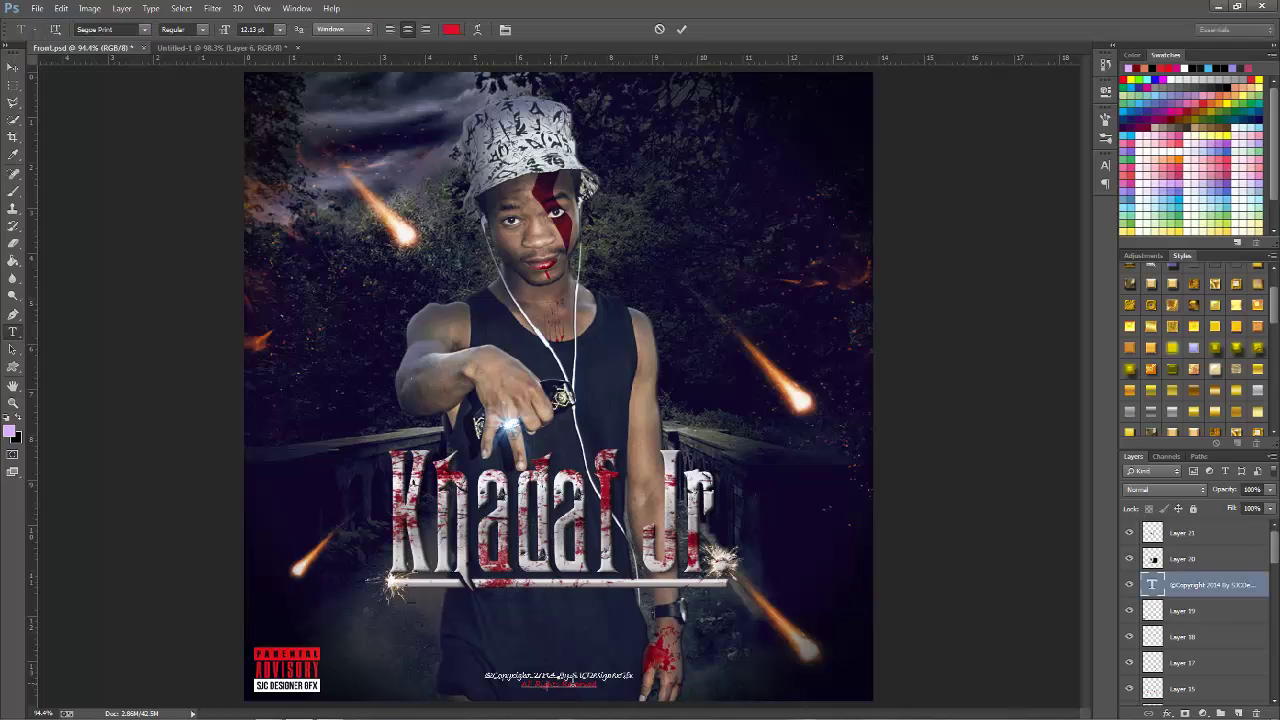
{"action": "key", "text": "ctrl+a"}
{"action": "key", "text": "ctrl+c"}
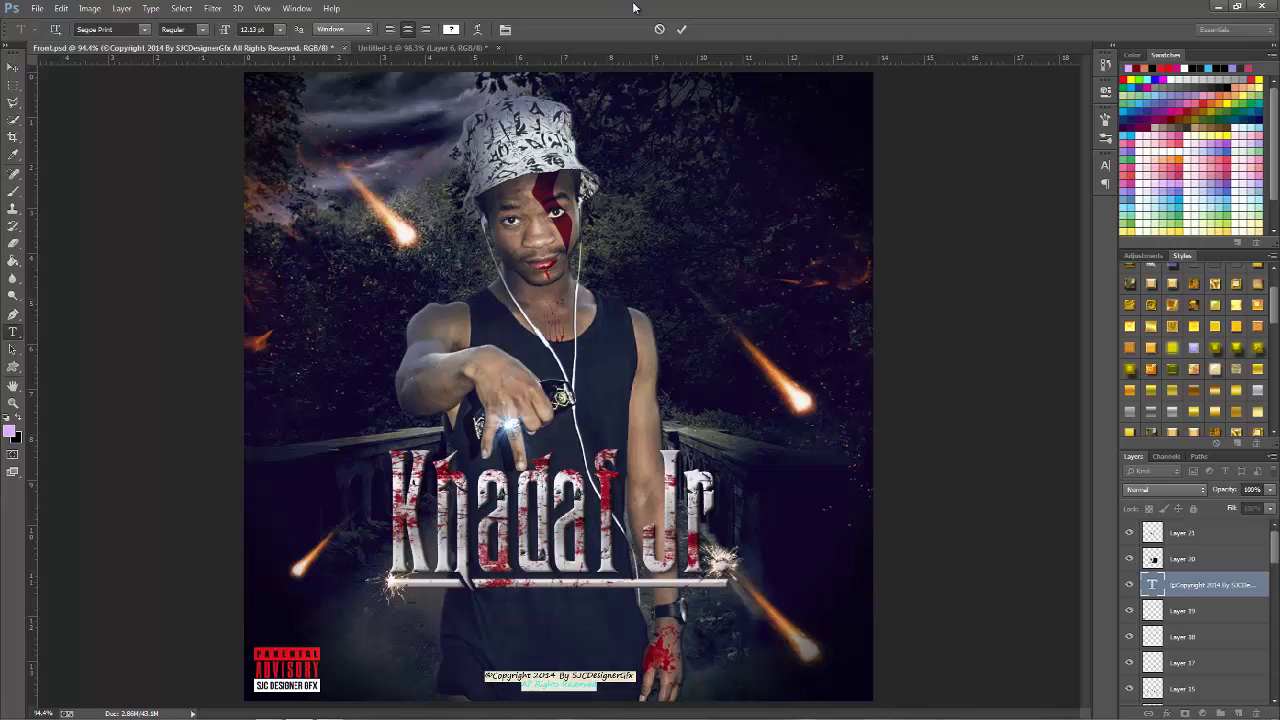
{"action": "left_click", "coordinate": [681, 29]}
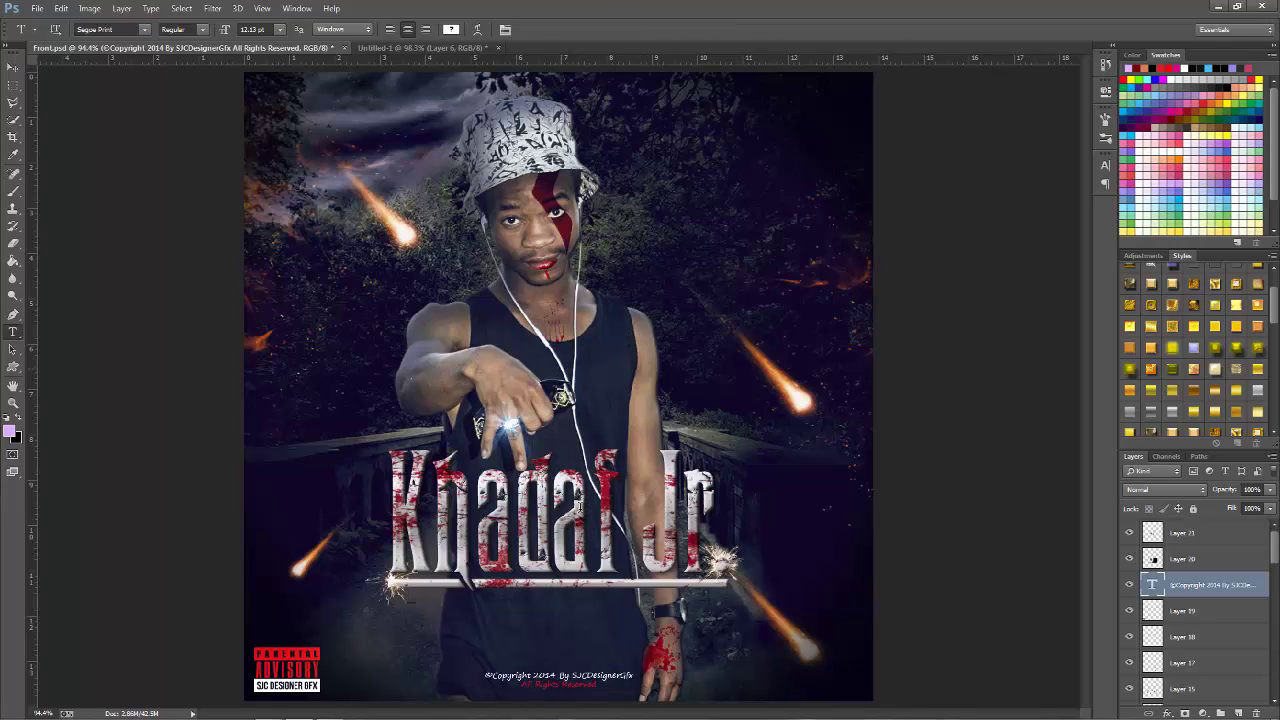
Step: Paste the copyright line as new text near the bottom of the Untitled-1 cover
{"action": "left_click", "coordinate": [420, 47]}
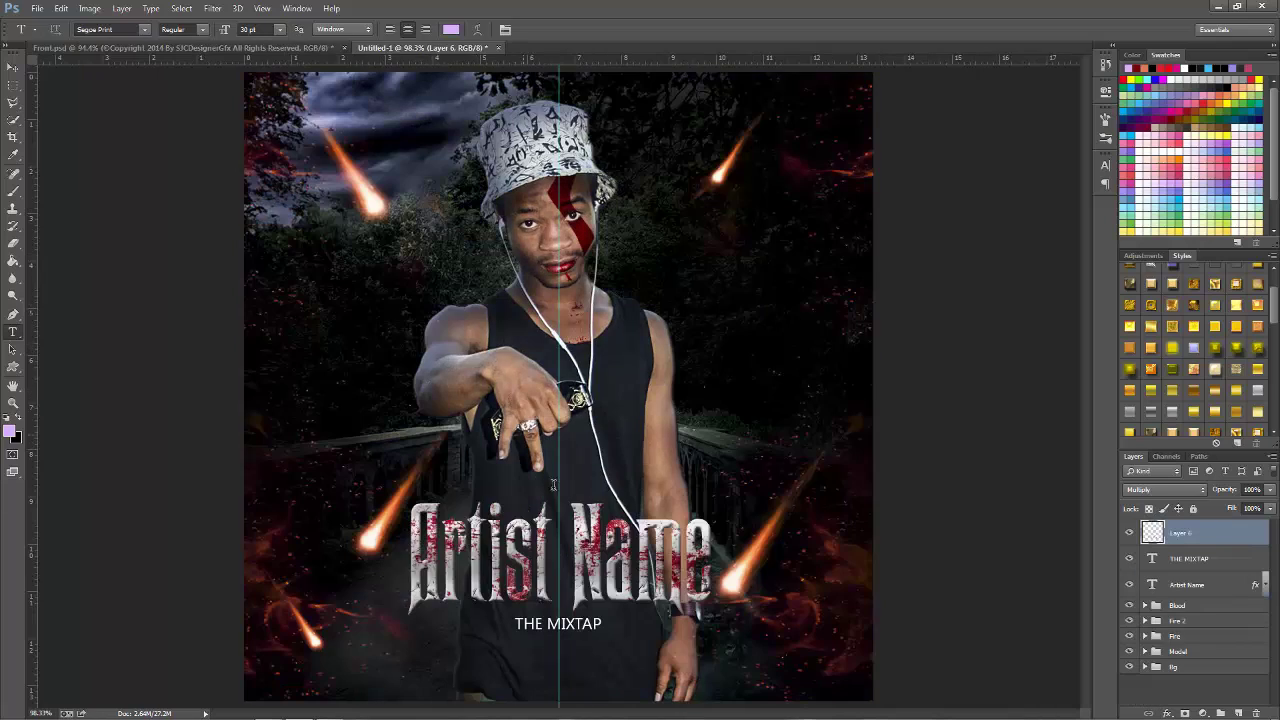
{"action": "left_click", "coordinate": [534, 680]}
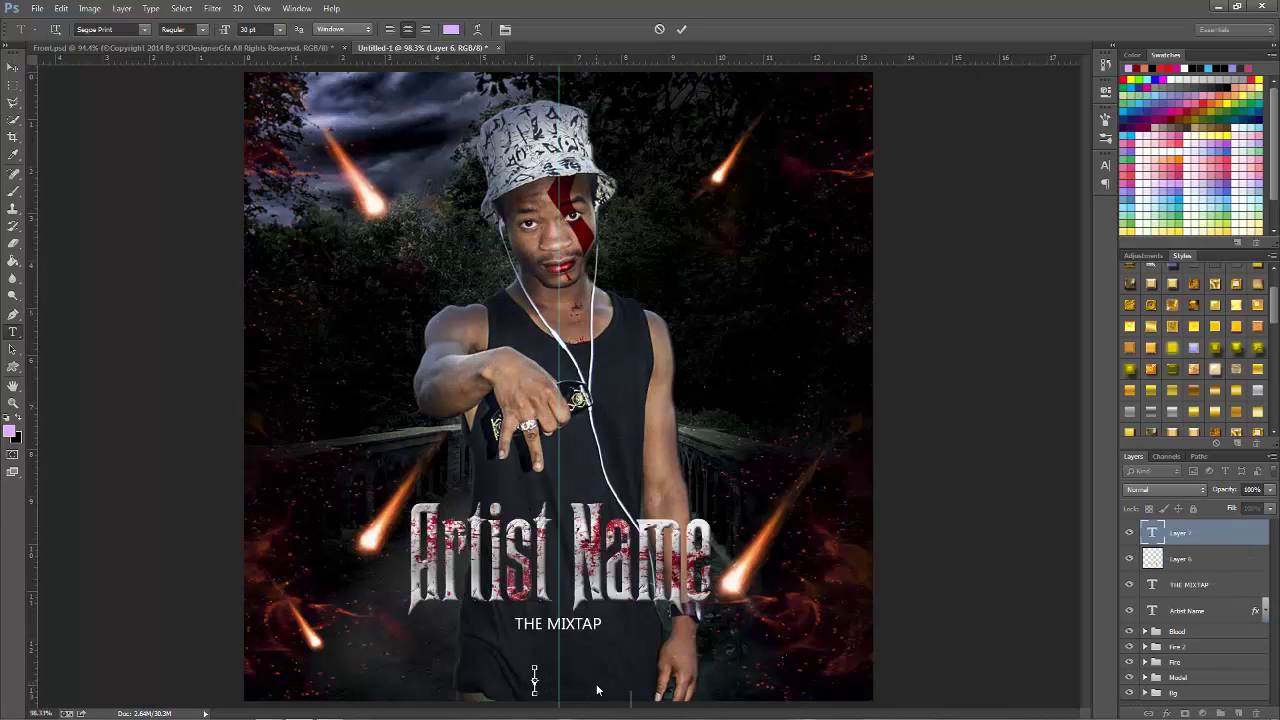
{"action": "key", "text": "ctrl+v"}
{"action": "key", "text": "ctrl+t"}
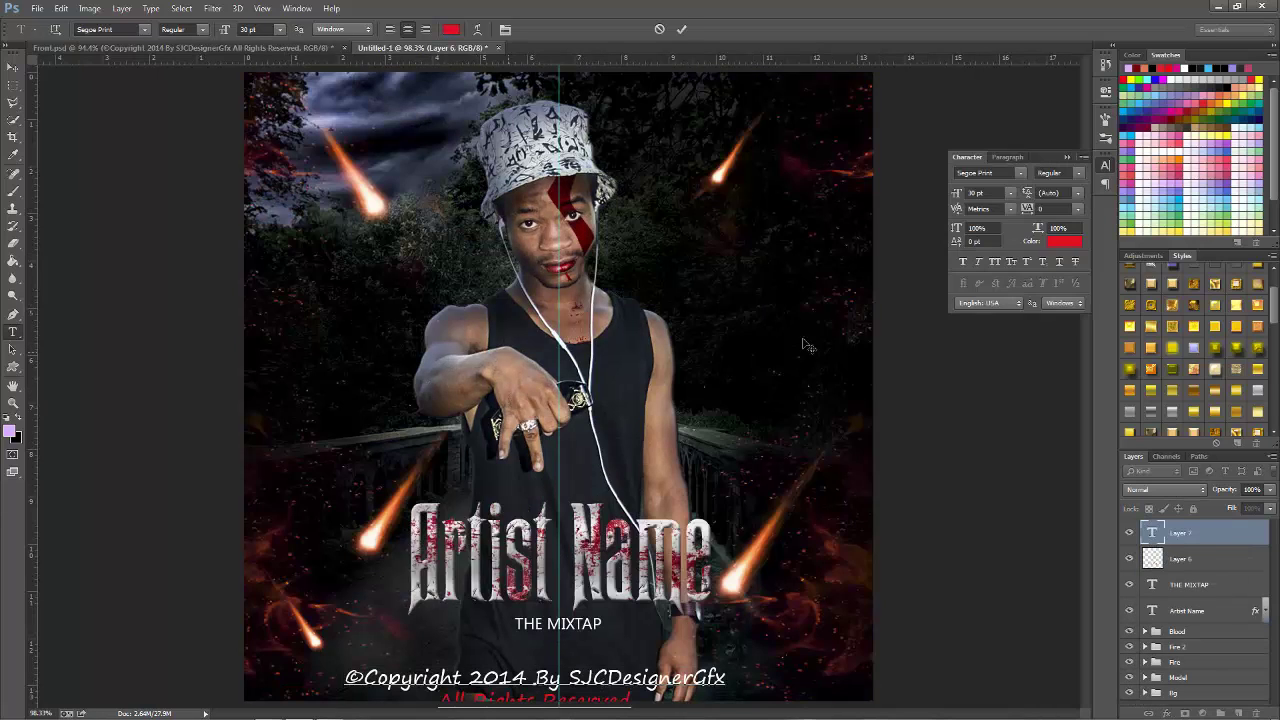
{"action": "key", "text": "ctrl+a"}
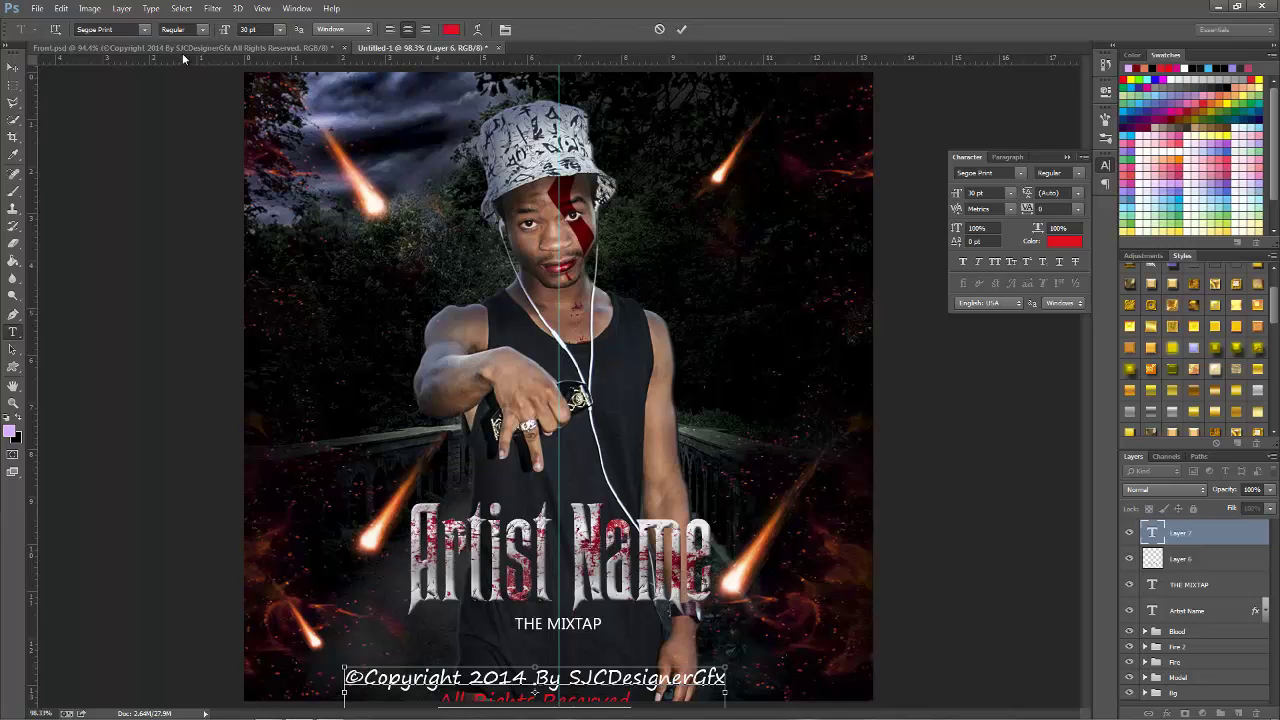
Step: Set the pasted copyright text to Segoe UI 12 pt and commit it
{"action": "left_click", "coordinate": [144, 30]}
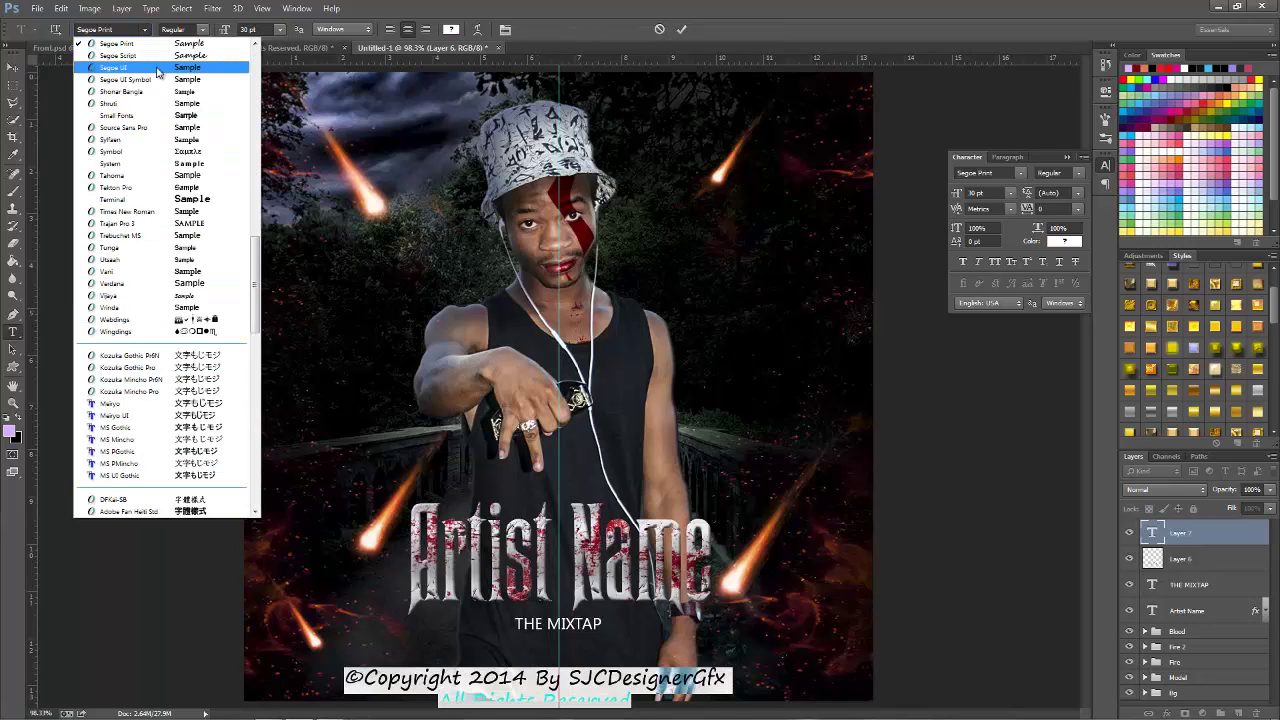
{"action": "scroll", "coordinate": [163, 78], "scroll_direction": "up", "scroll_amount": 3}
{"action": "scroll", "coordinate": [163, 78], "scroll_direction": "up", "scroll_amount": 3}
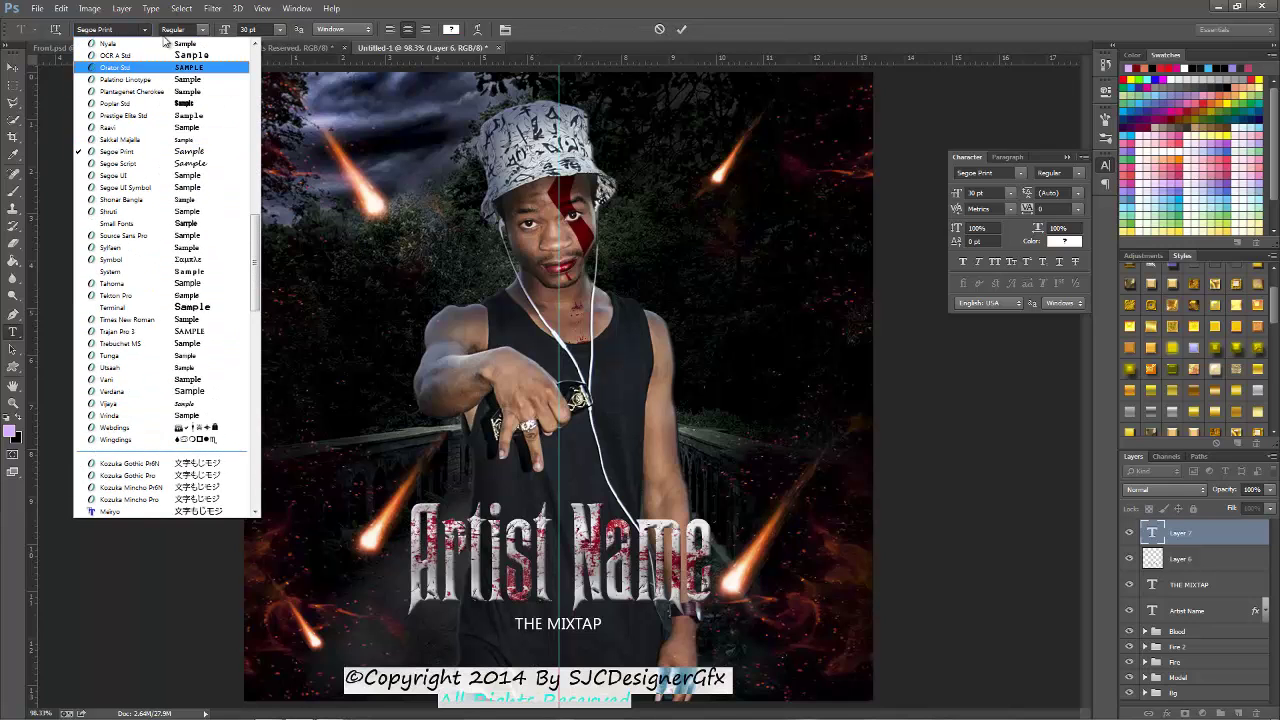
{"action": "left_click", "coordinate": [158, 176]}
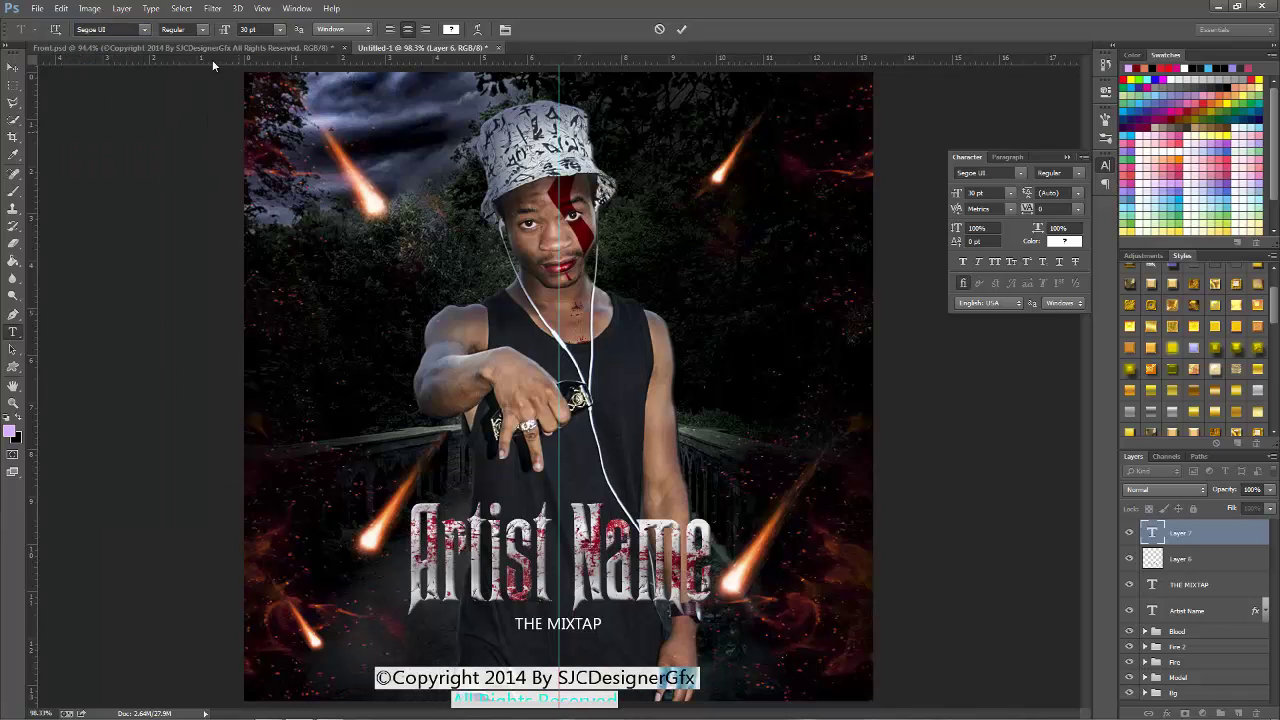
{"action": "left_click", "coordinate": [279, 30]}
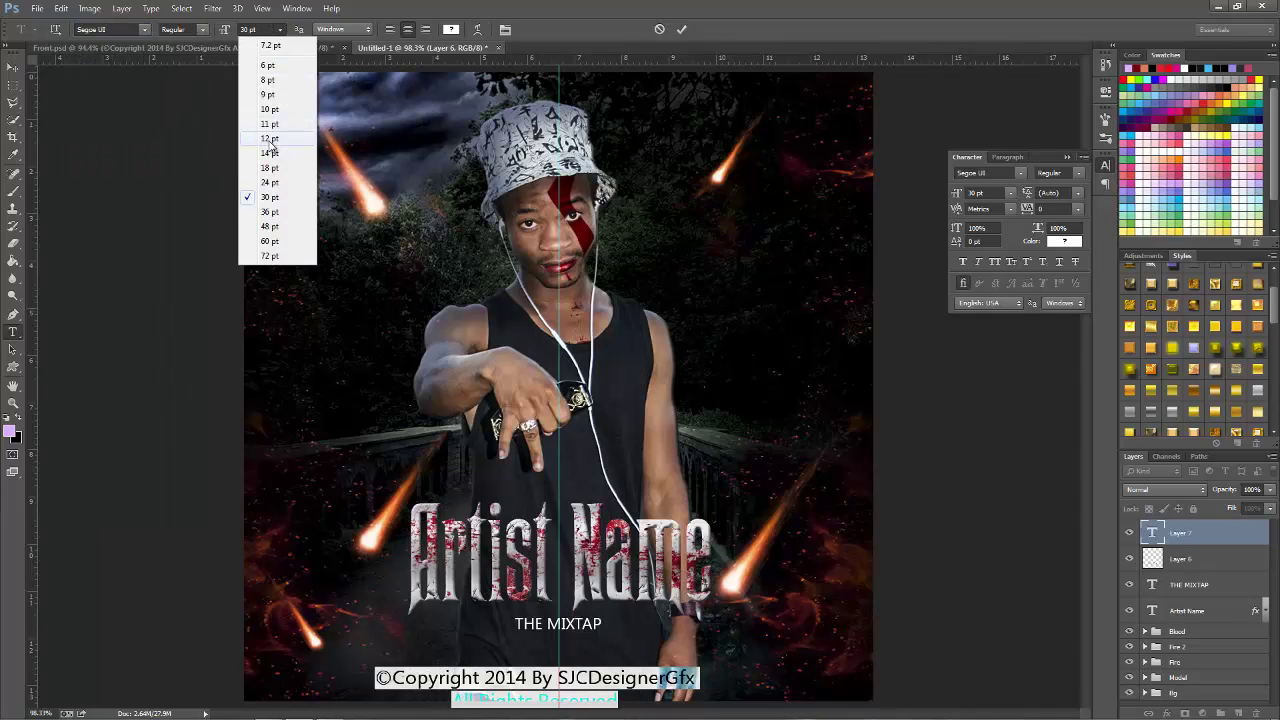
{"action": "left_click", "coordinate": [270, 148]}
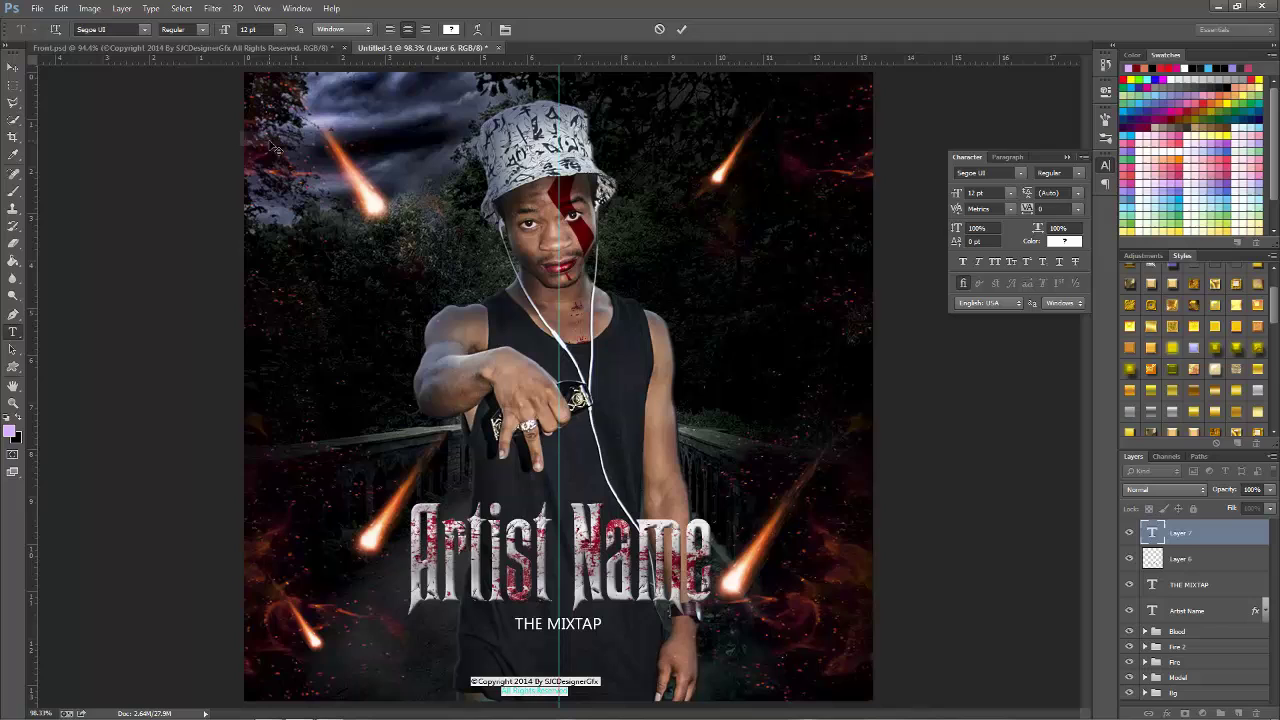
{"action": "left_click", "coordinate": [681, 29]}
{"action": "left_click", "coordinate": [1220, 693], "text": "ctrl"}
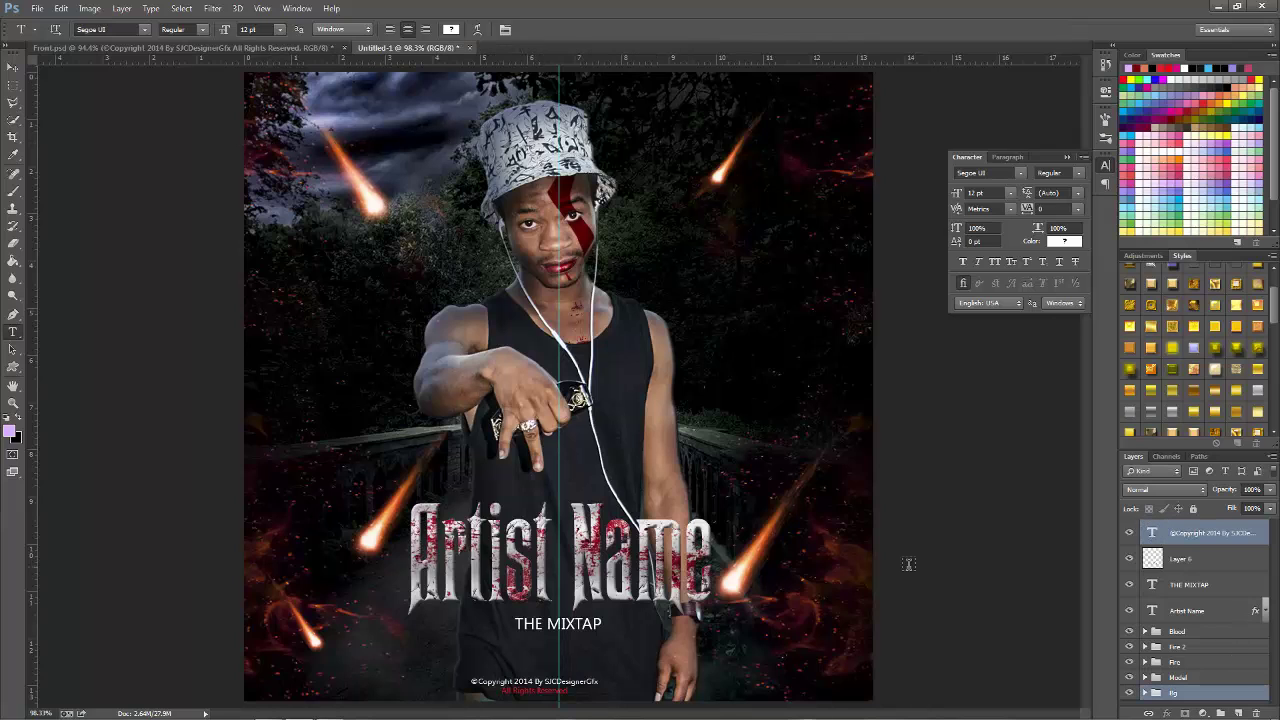
Step: Centre the copyright line horizontally on the cover, cancelling an accidental File > Place
{"action": "key", "text": "v"}
{"action": "left_click", "coordinate": [340, 30]}
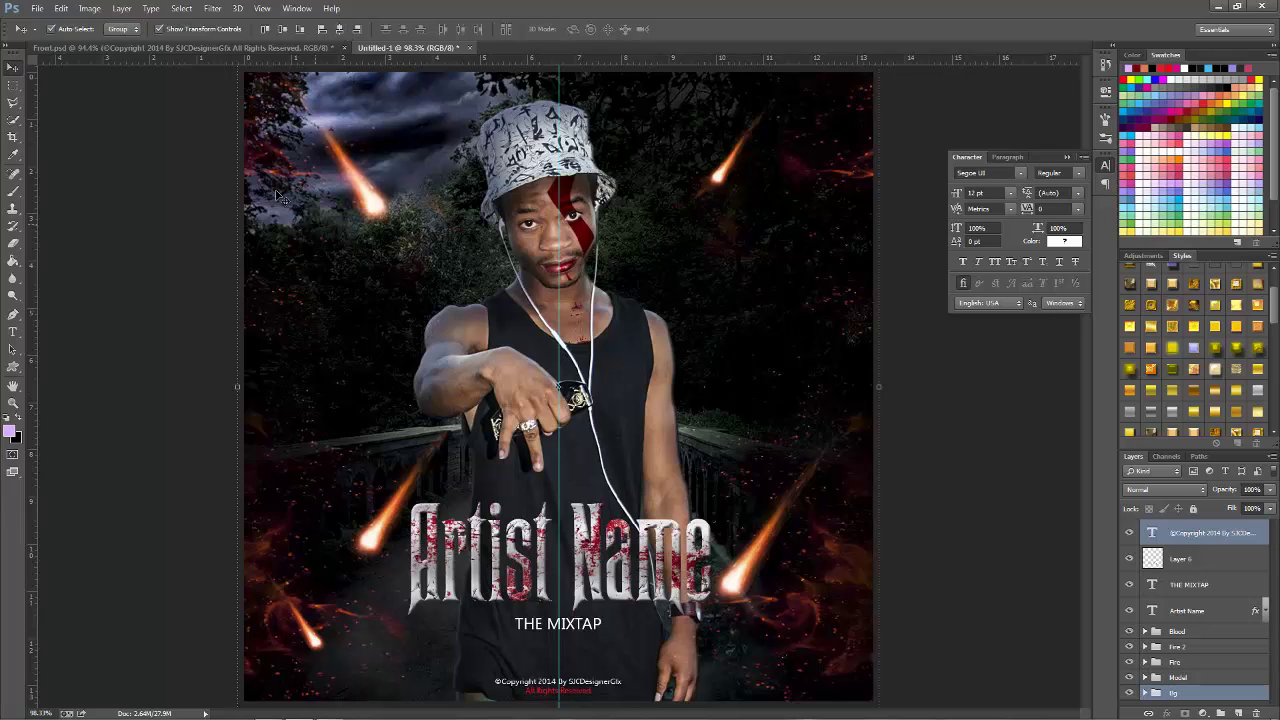
{"action": "left_click", "coordinate": [37, 8]}
{"action": "mouse_move", "coordinate": [56, 206]}
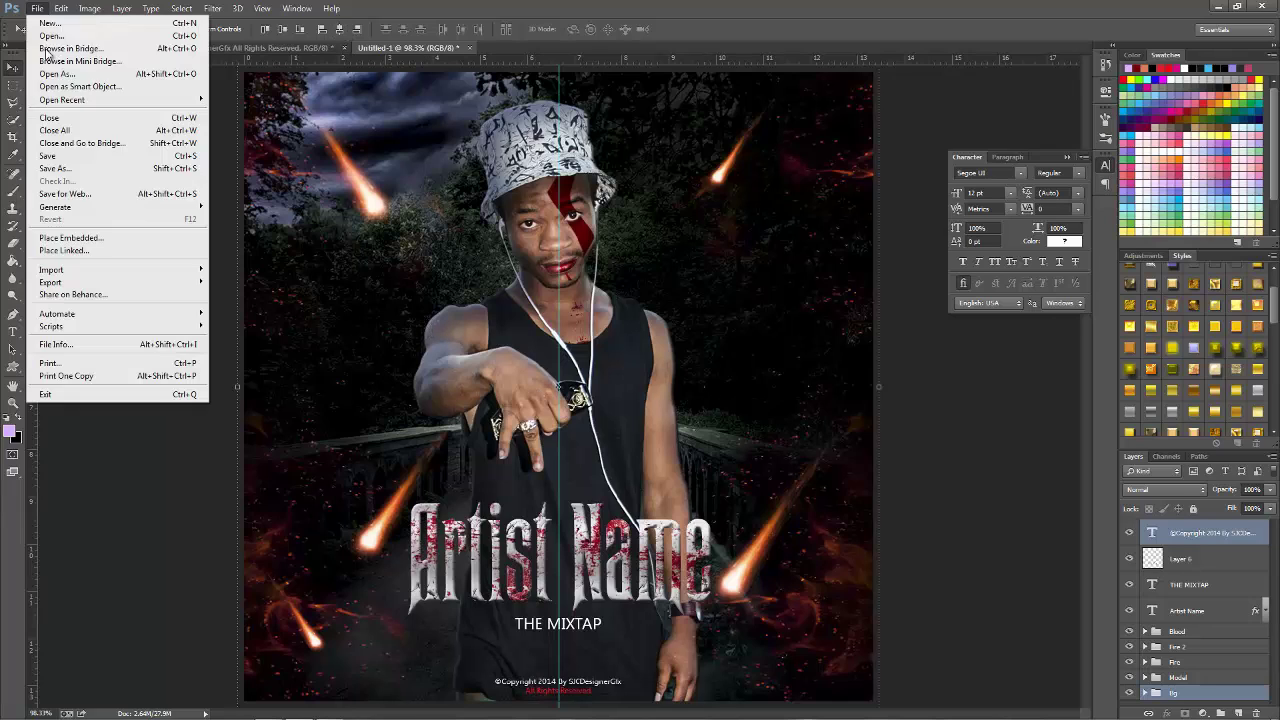
{"action": "left_click", "coordinate": [98, 240]}
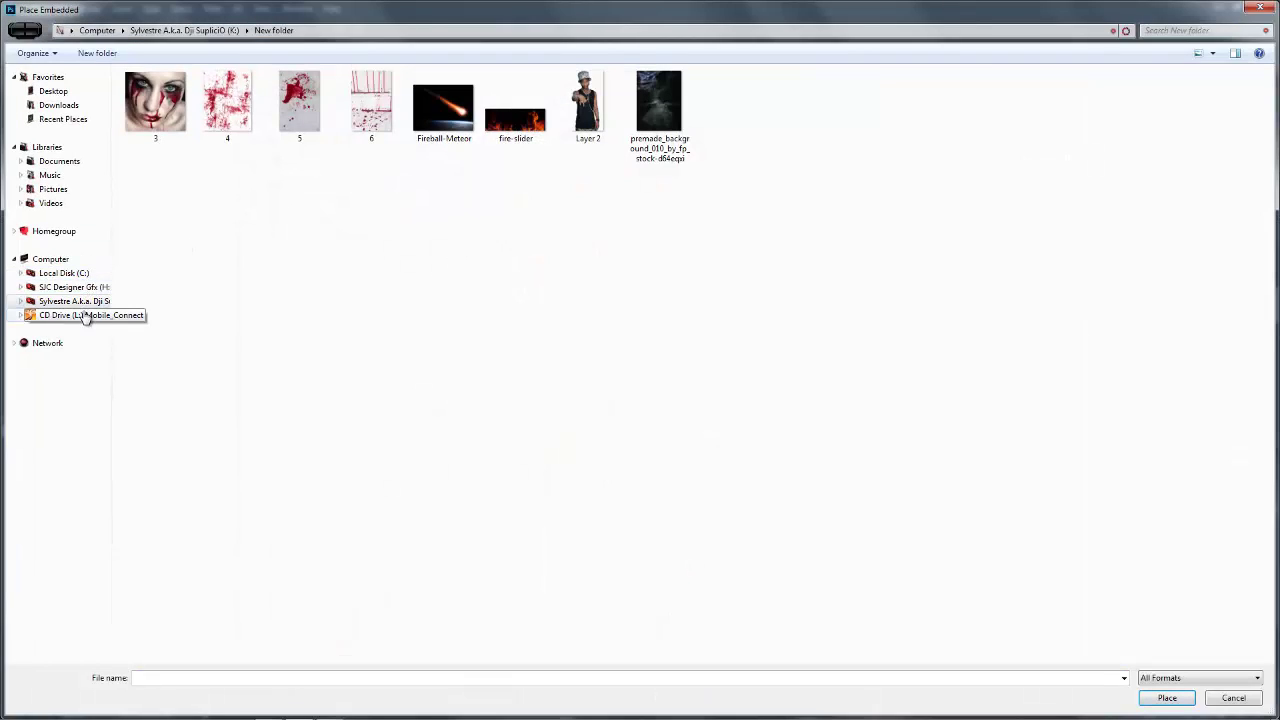
{"action": "left_click", "coordinate": [1222, 697]}
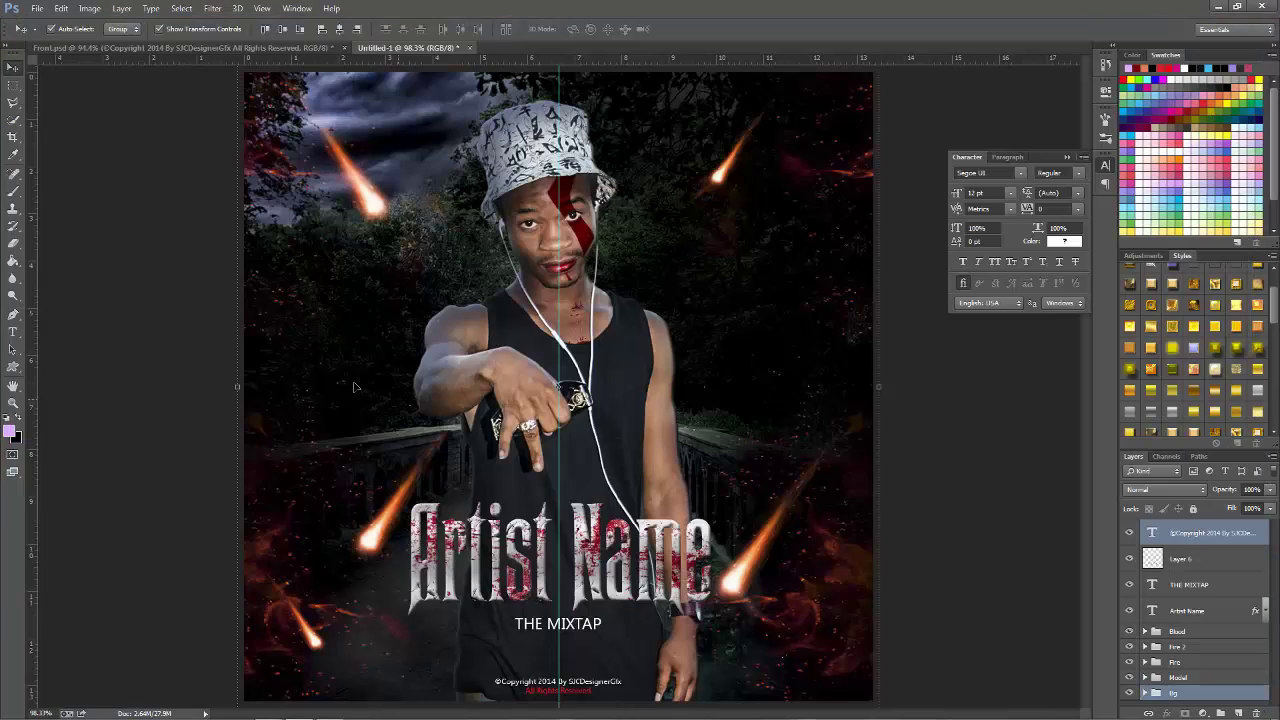
Step: Drag the Parental Advisory logo from Front.psd into the cover's bottom-left corner
{"action": "left_click", "coordinate": [265, 47]}
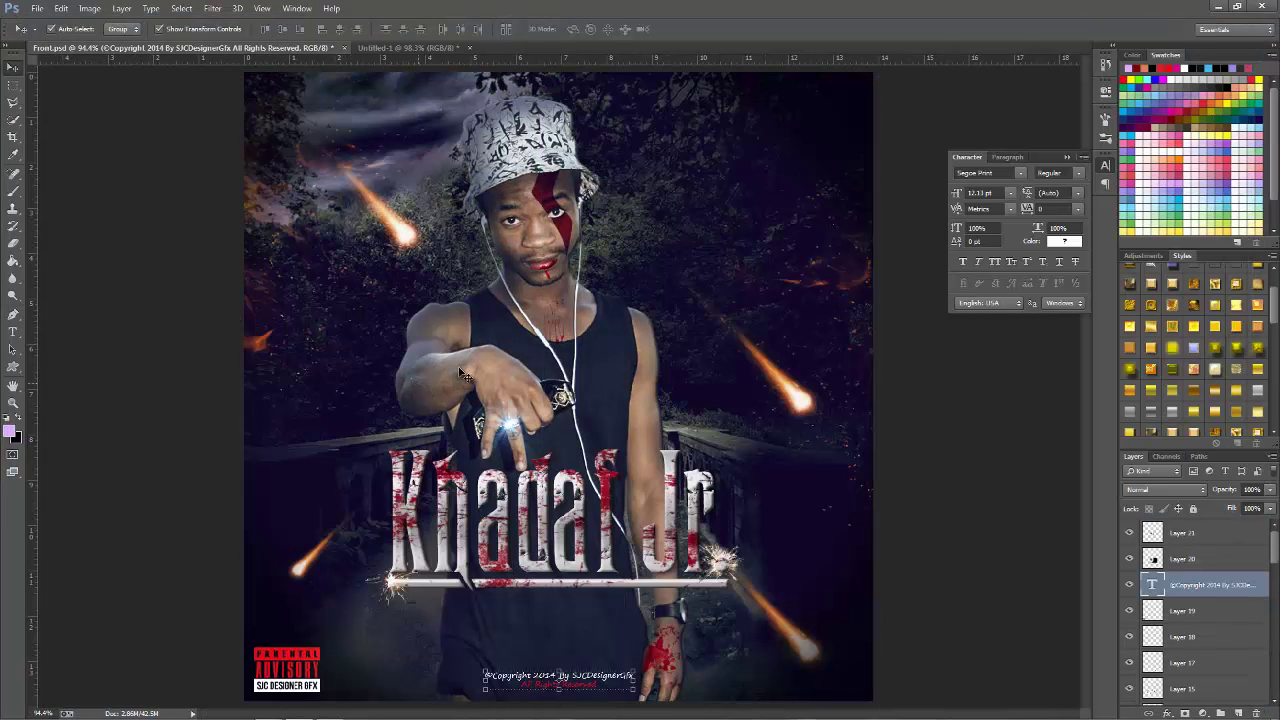
{"action": "left_click_drag", "start_coordinate": [305, 667], "coordinate": [388, 58]}
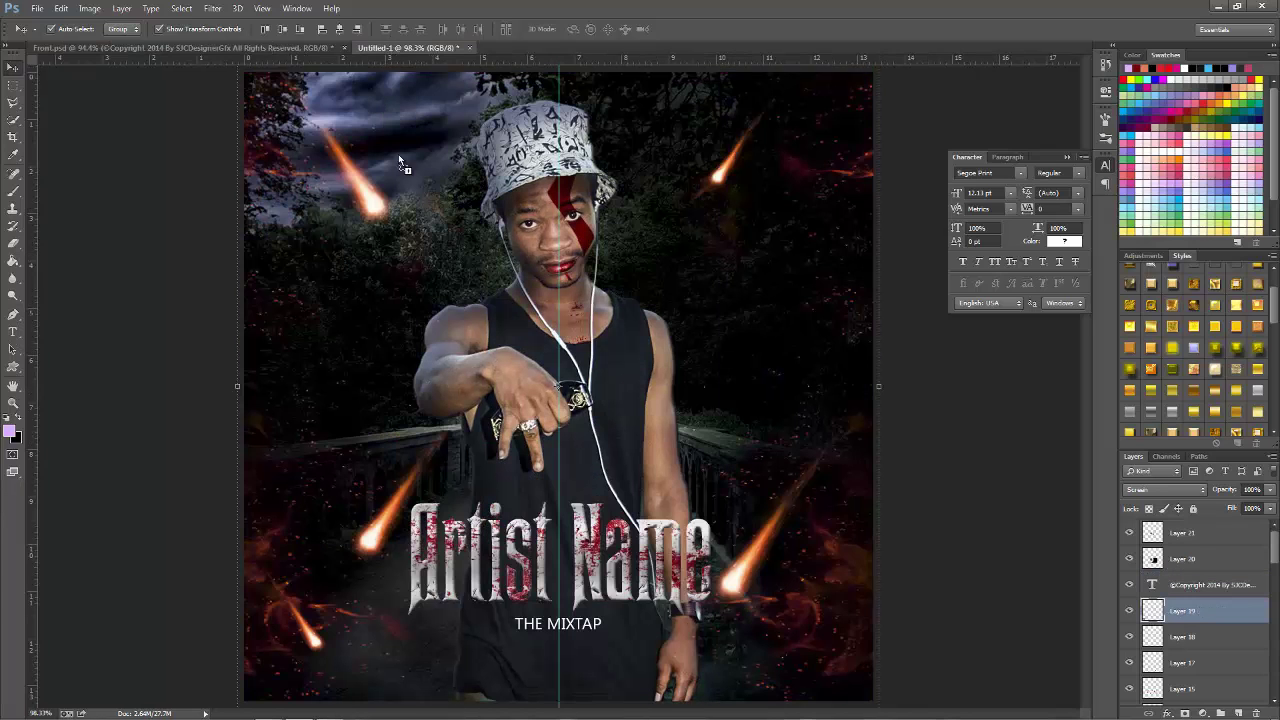
{"action": "left_click_drag", "start_coordinate": [388, 58], "coordinate": [303, 661]}
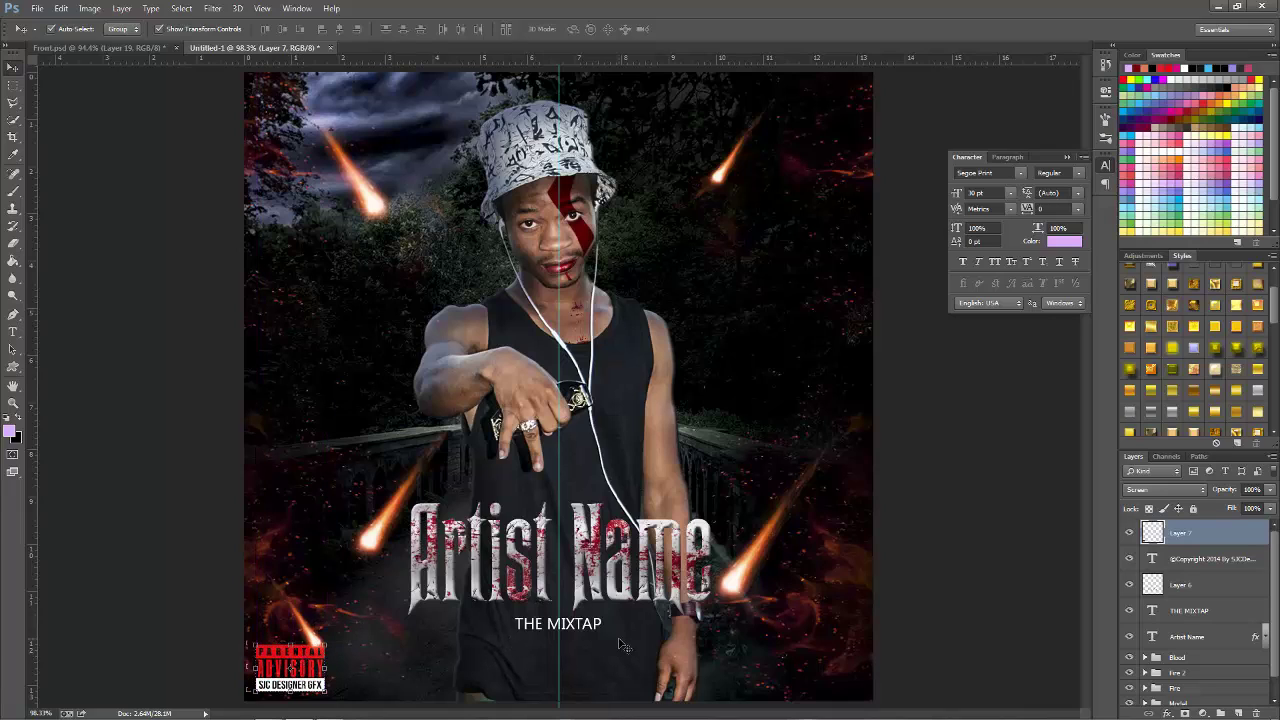
{"action": "left_click", "coordinate": [1241, 558]}
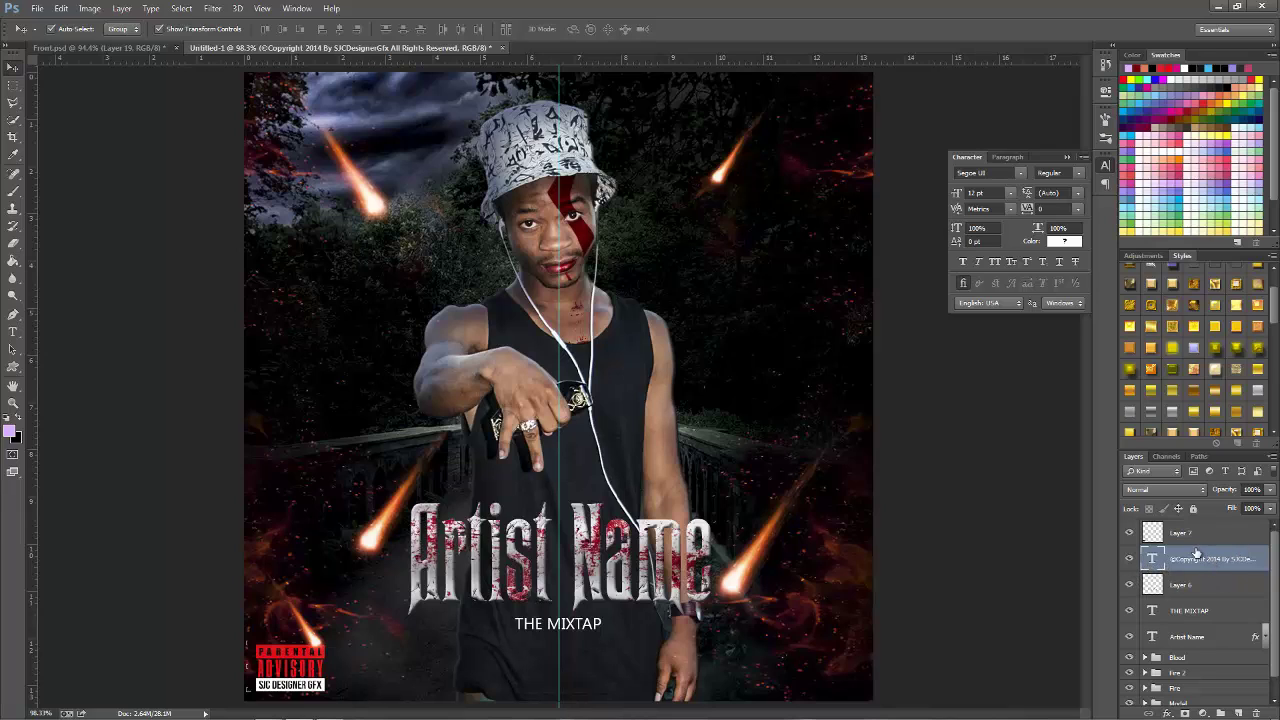
Step: Delete the old copyright text layer and select the THE MIXTAP layer
{"action": "key", "text": "ctrl+t"}
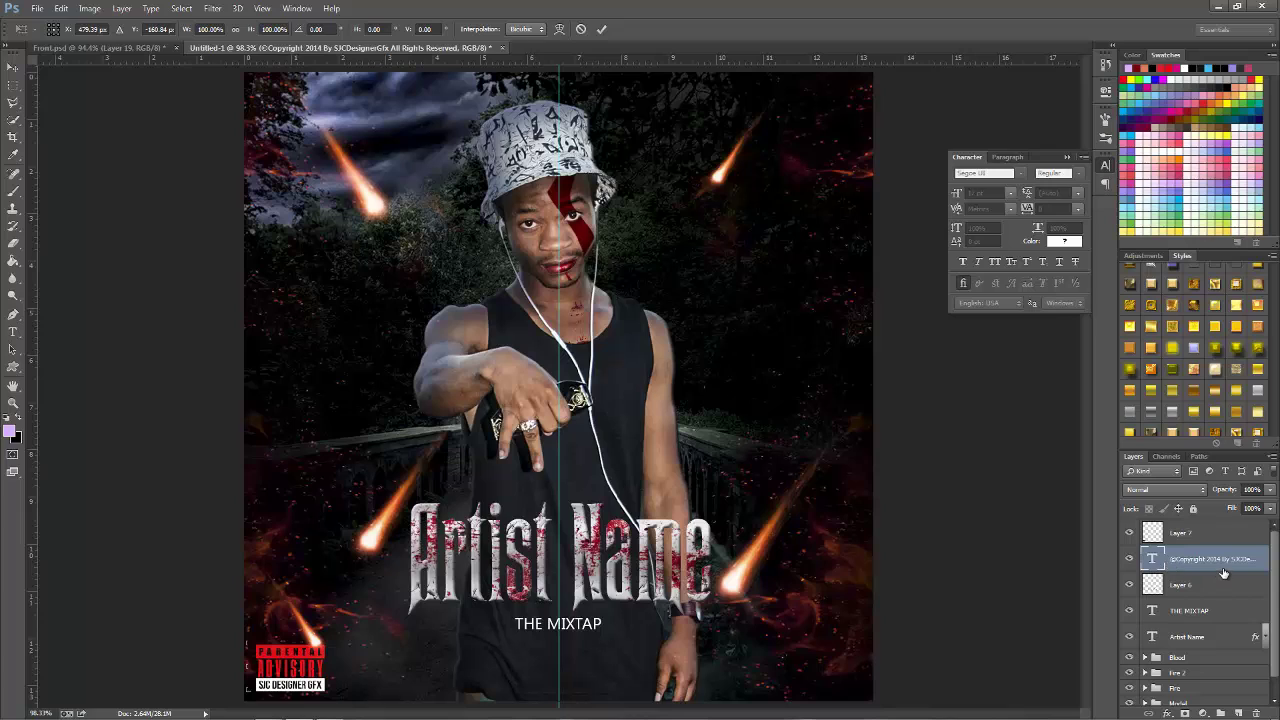
{"action": "key", "text": "Return"}
{"action": "key", "text": "Delete"}
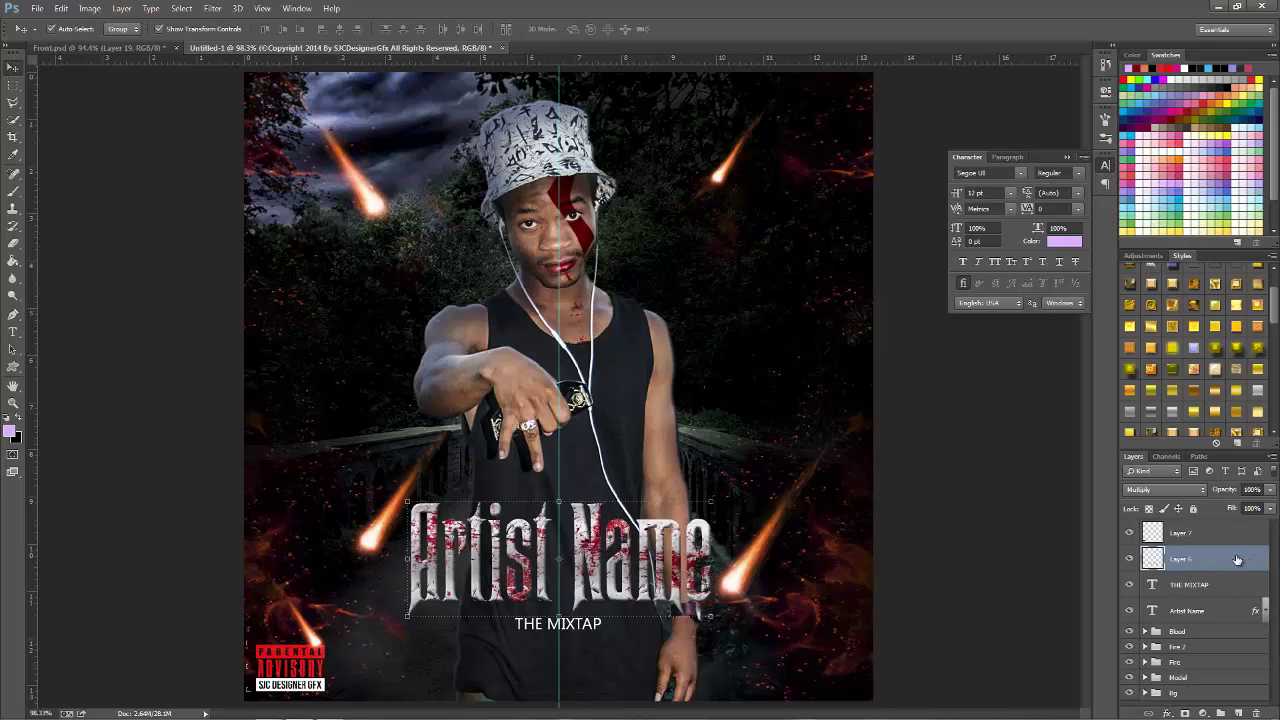
{"action": "left_click", "coordinate": [1220, 541]}
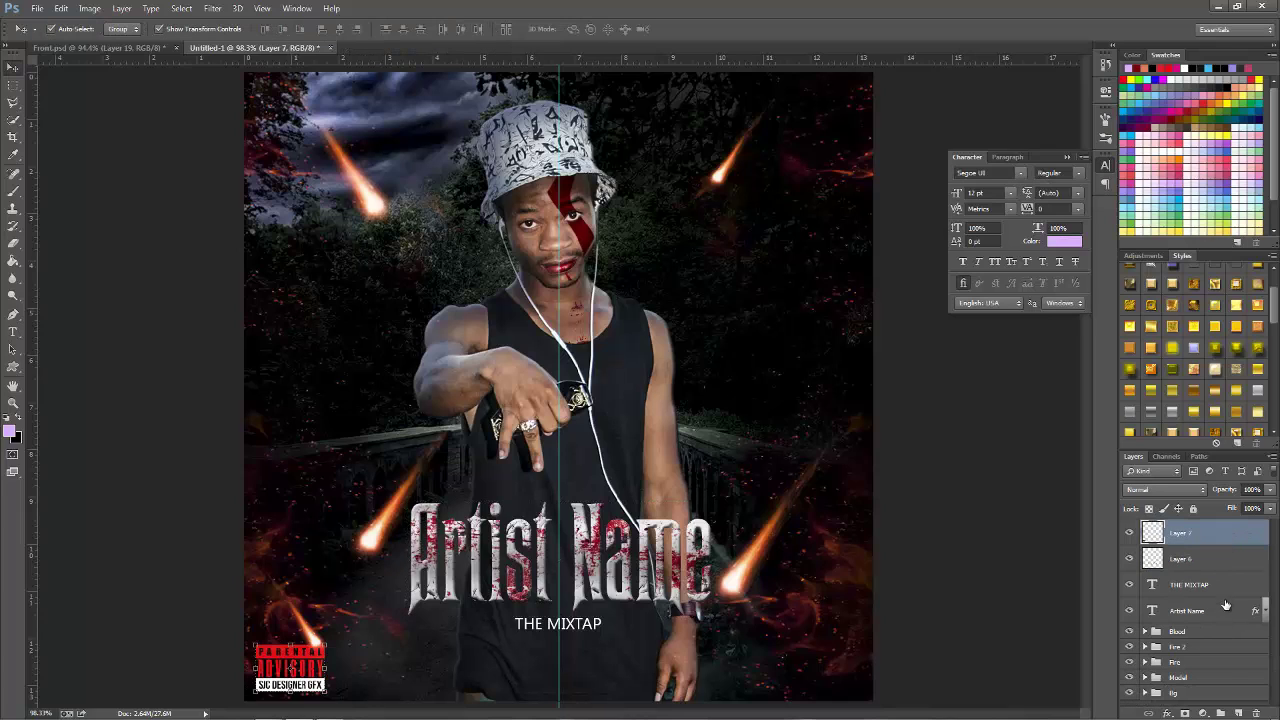
{"action": "left_click", "coordinate": [1222, 586]}
Step: Paste the copyright line as new text near the bottom, set in Segoe UI 12 pt
{"action": "key", "text": "t"}
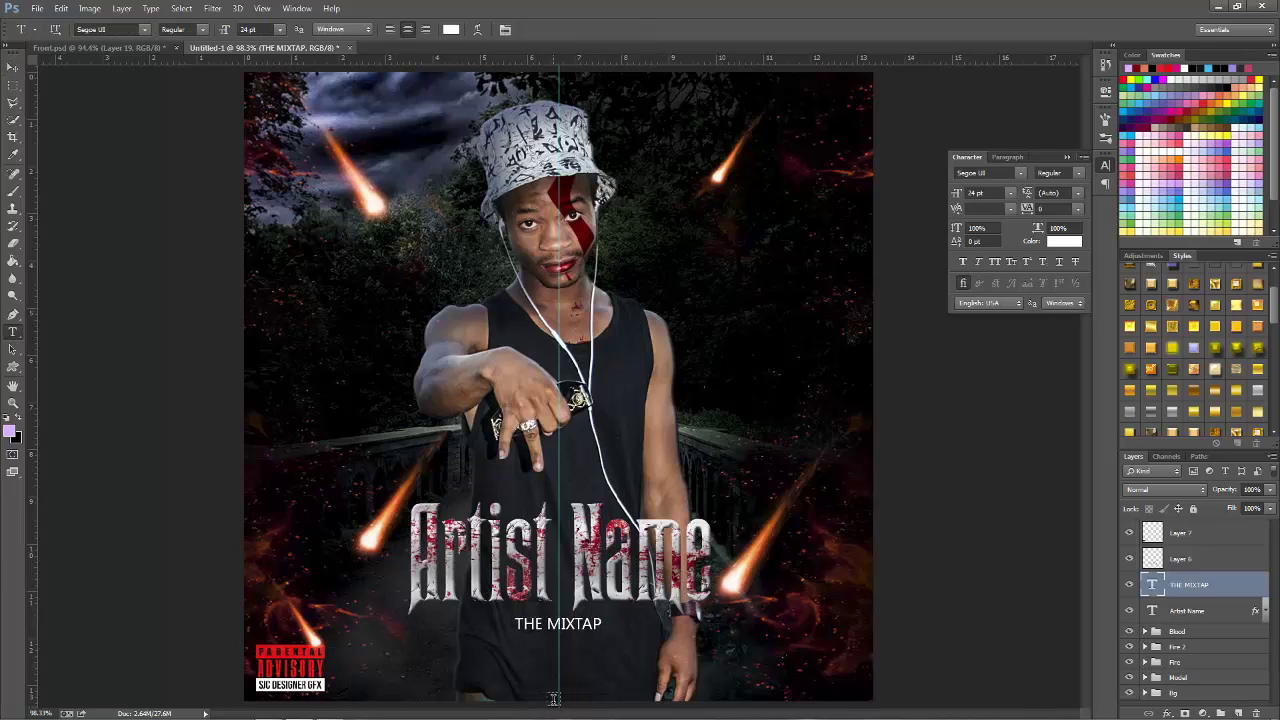
{"action": "left_click", "coordinate": [555, 688]}
{"action": "type", "text": "©Copyright 2014 By SJCDesignerGfx"}
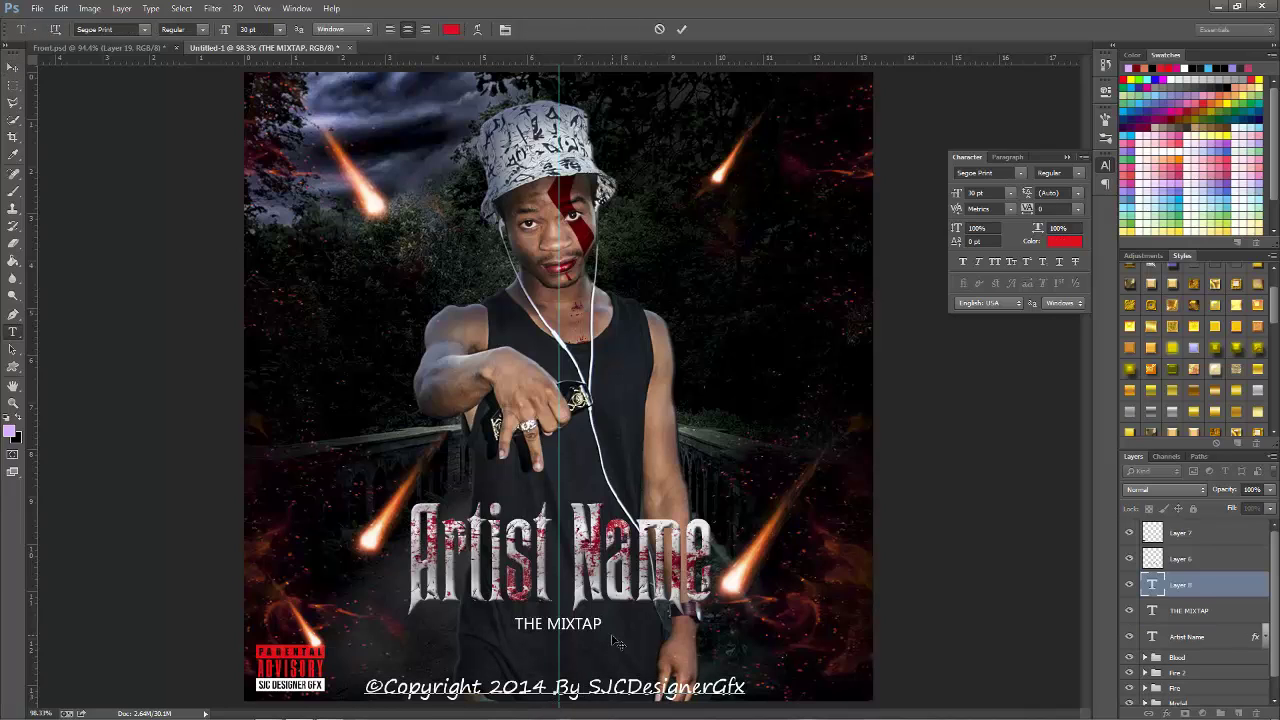
{"action": "key", "text": "ctrl+a"}
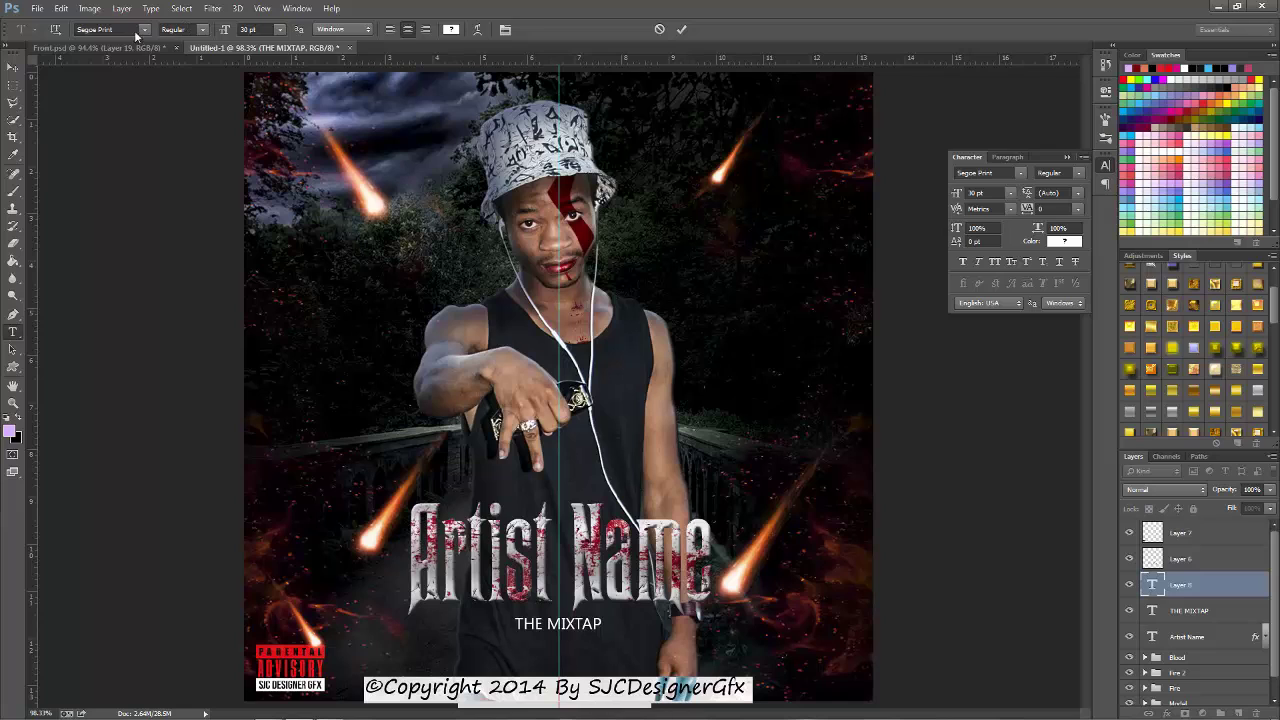
{"action": "left_click", "coordinate": [137, 30]}
{"action": "scroll", "coordinate": [160, 80], "scroll_direction": "up", "scroll_amount": 1}
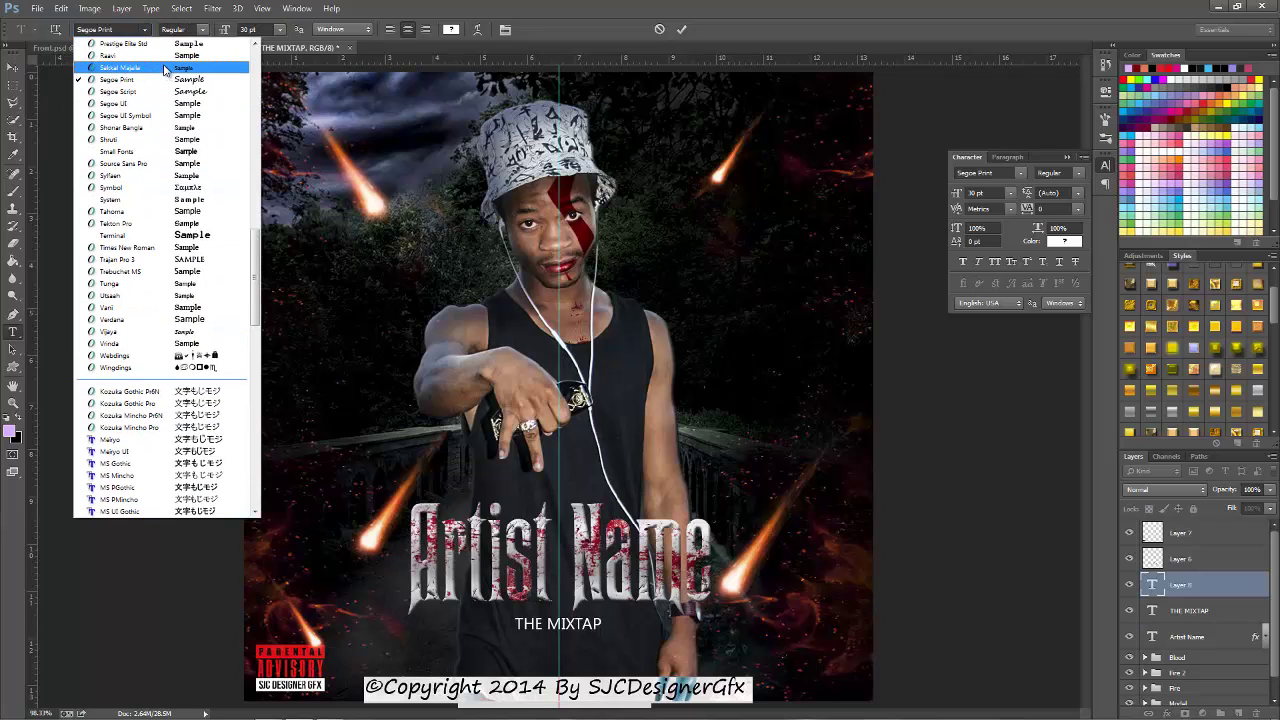
{"action": "left_click", "coordinate": [160, 103]}
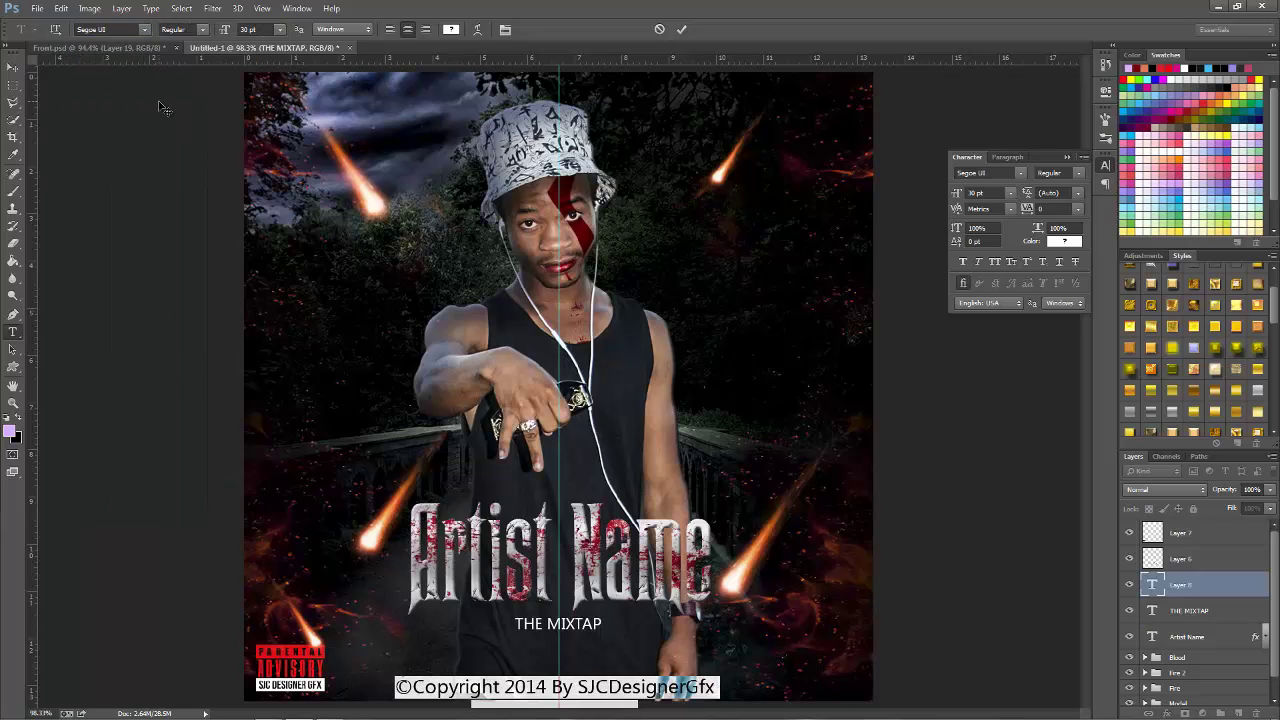
{"action": "left_click", "coordinate": [278, 30]}
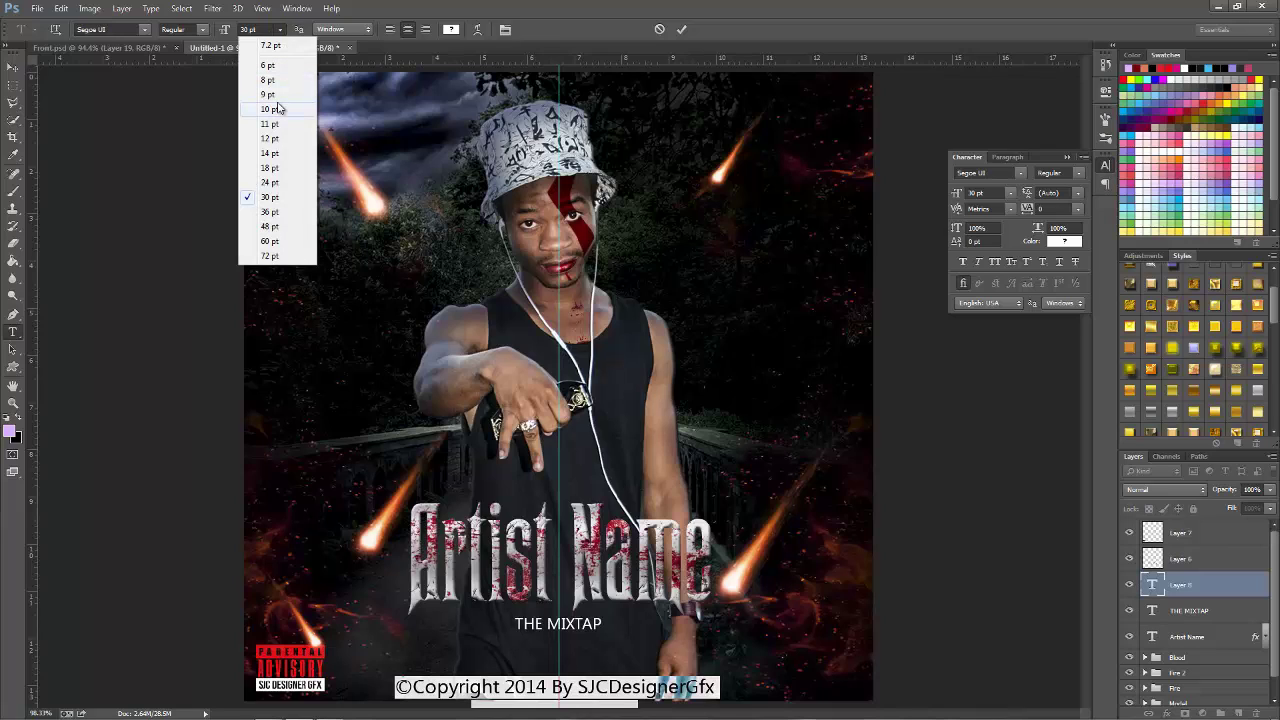
{"action": "left_click", "coordinate": [270, 139]}
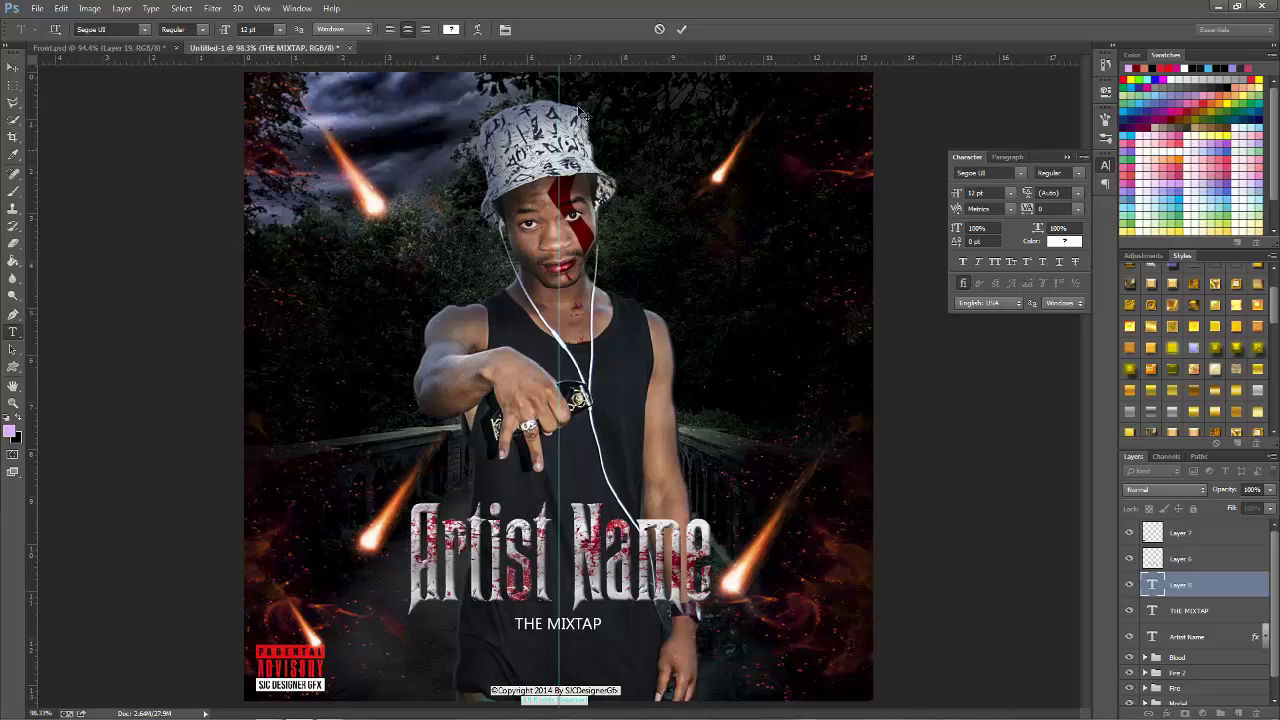
{"action": "left_click", "coordinate": [683, 30]}
Step: Fit the whole cover on screen with the Zoom tool
{"action": "key", "text": "z"}
{"action": "left_click", "coordinate": [661, 237]}
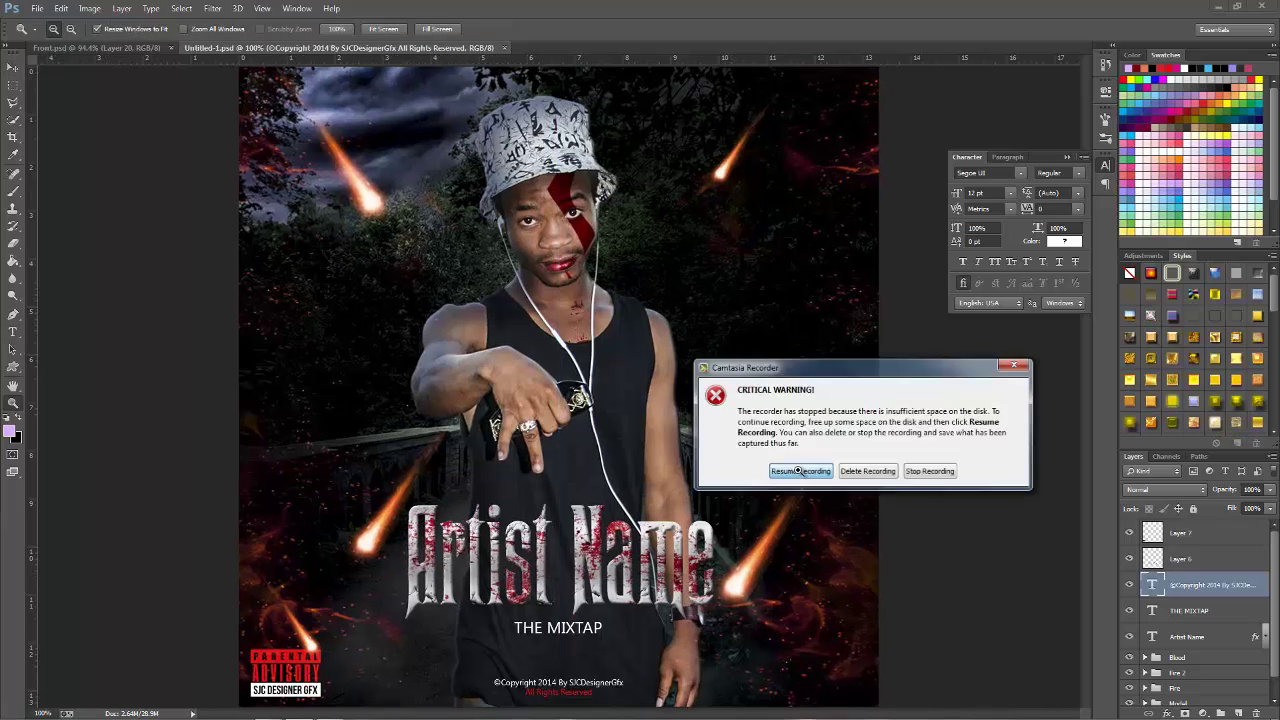
{"action": "right_click", "coordinate": [670, 261]}
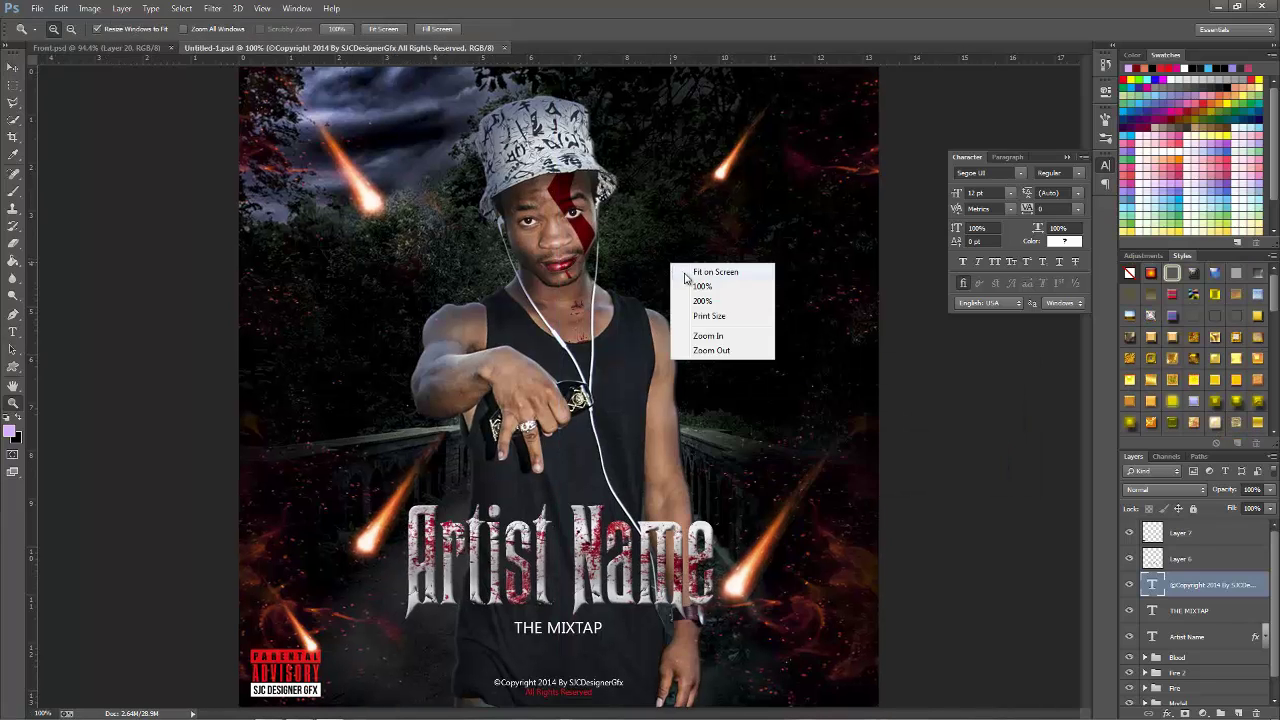
{"action": "left_click", "coordinate": [687, 273]}
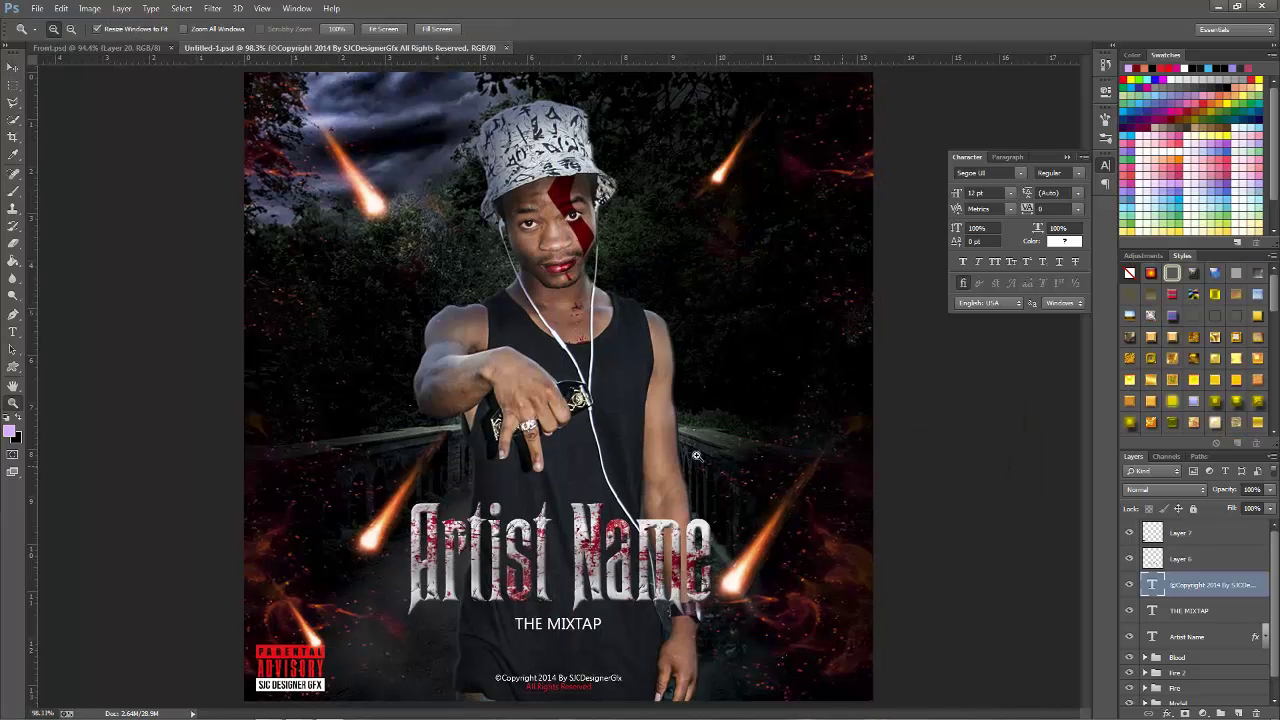
Step: Check Layer 11 in Front.psd, then add a new empty layer above Layer 7 on the cover
{"action": "left_click", "coordinate": [1213, 536]}
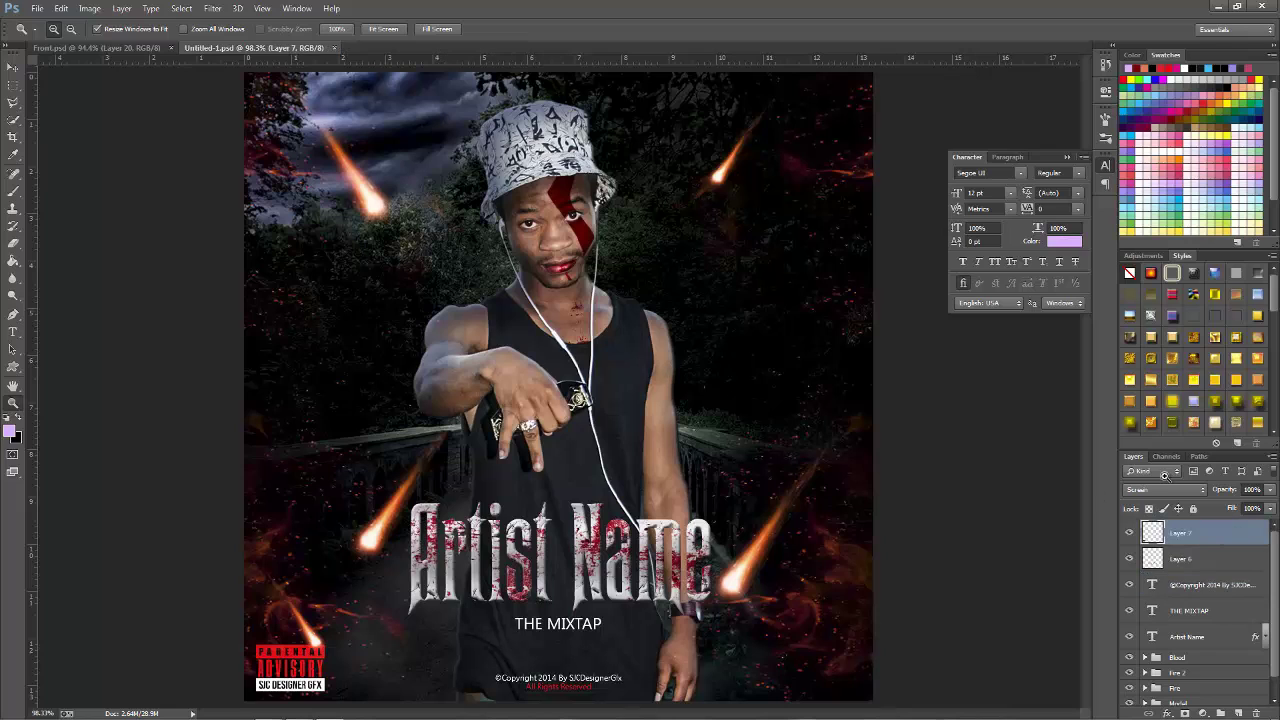
{"action": "left_click", "coordinate": [119, 48]}
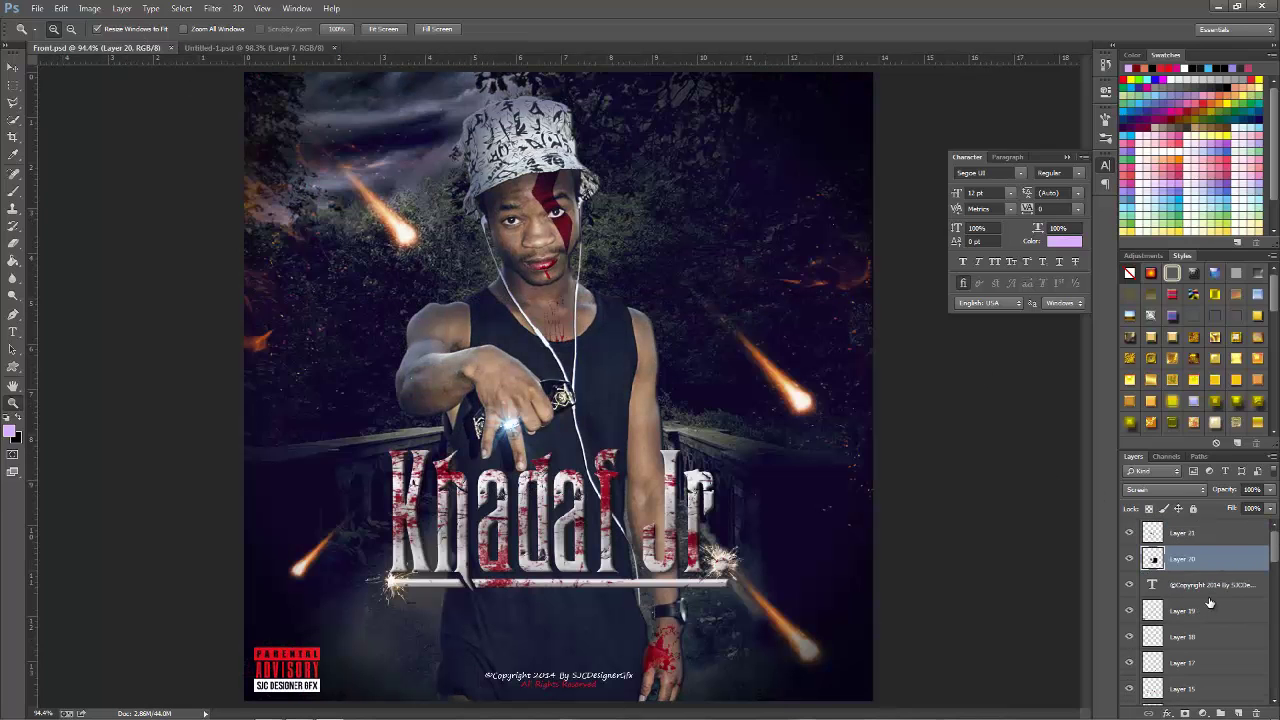
{"action": "scroll", "coordinate": [1210, 603], "scroll_direction": "down", "scroll_amount": 3}
{"action": "scroll", "coordinate": [1212, 587], "scroll_direction": "down", "scroll_amount": 2}
{"action": "left_click", "coordinate": [1222, 558]}
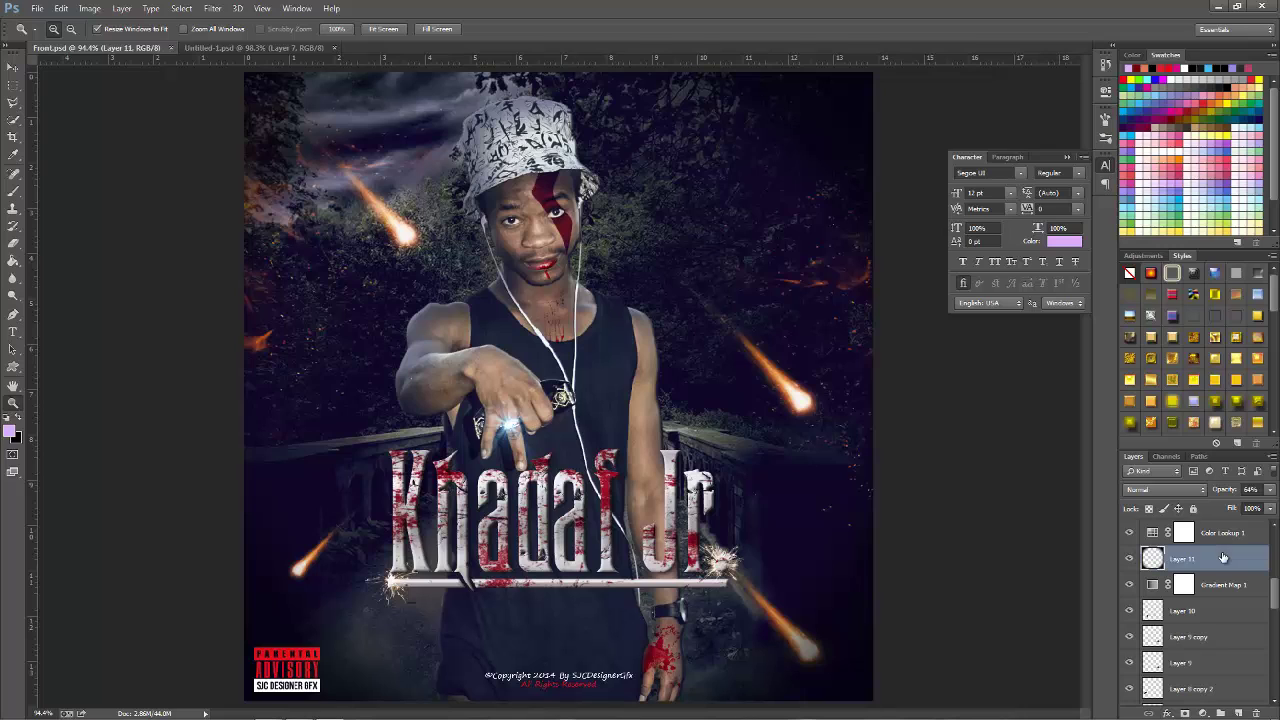
{"action": "left_click", "coordinate": [255, 48]}
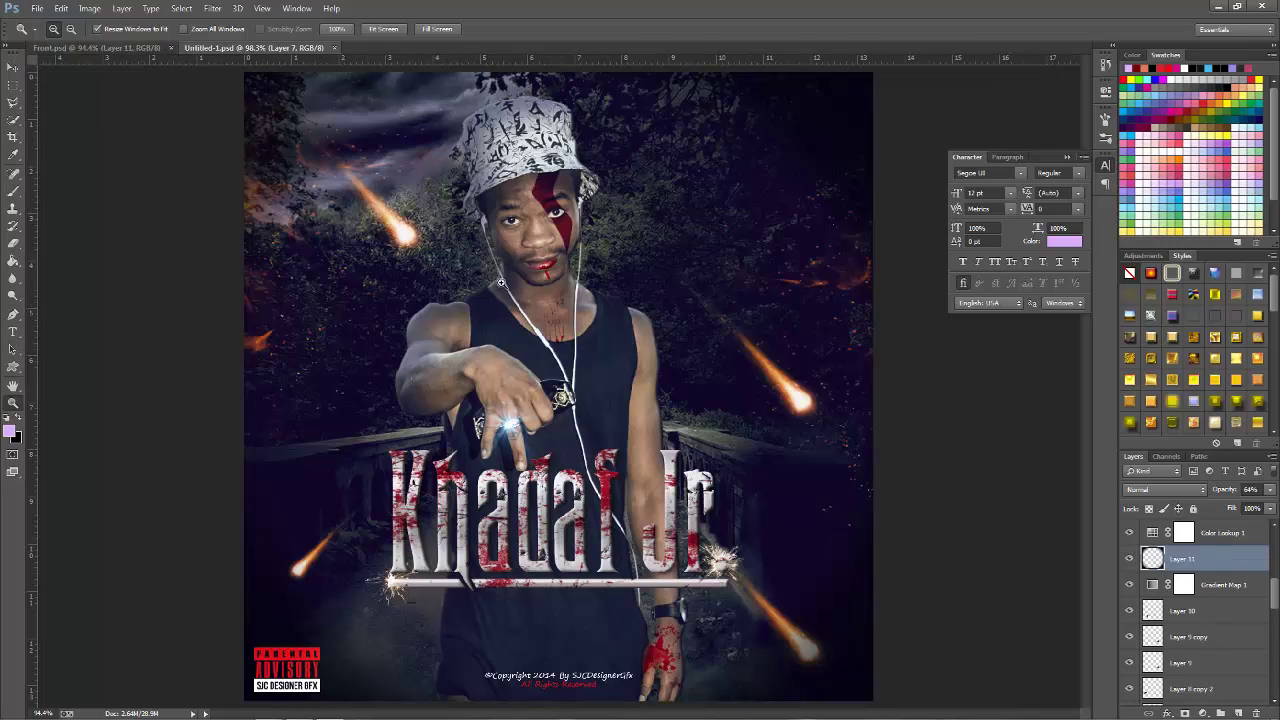
{"action": "left_click", "coordinate": [1238, 713]}
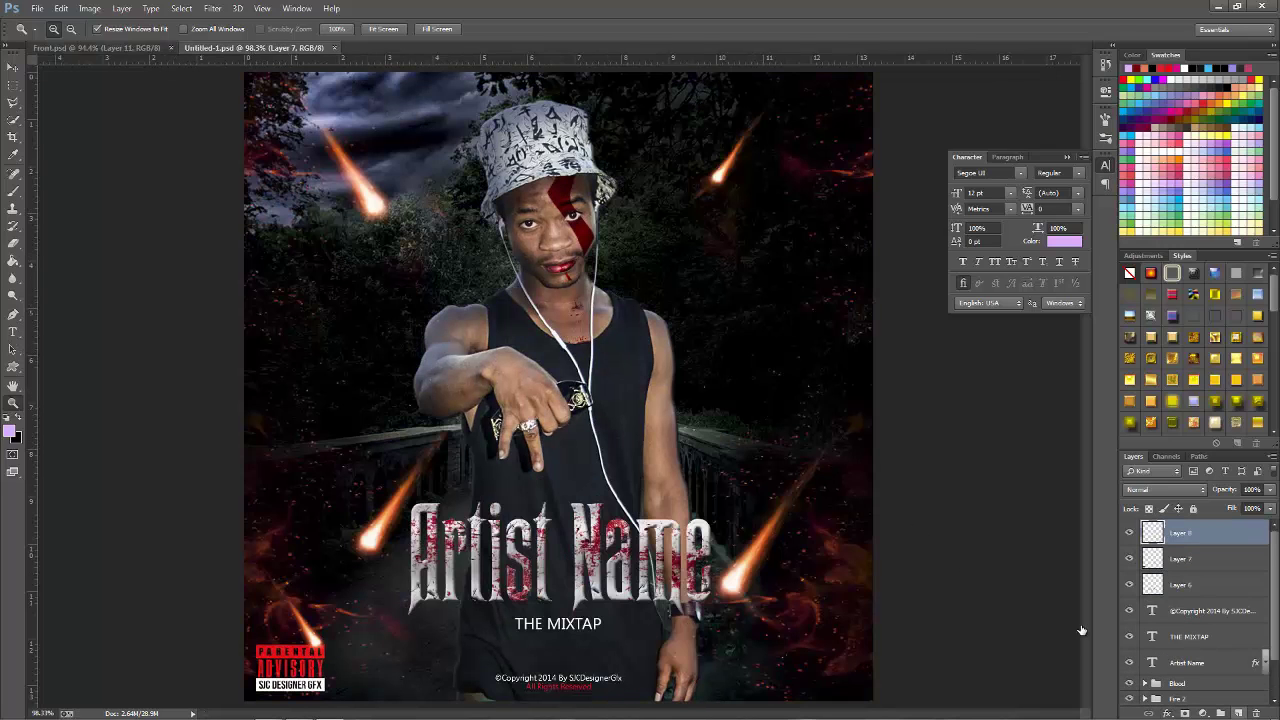
Step: Build an edge vignette: fill Layer 8 black and delete a 50 px feathered ellipse
{"action": "key", "text": "x"}
{"action": "key", "text": "g"}
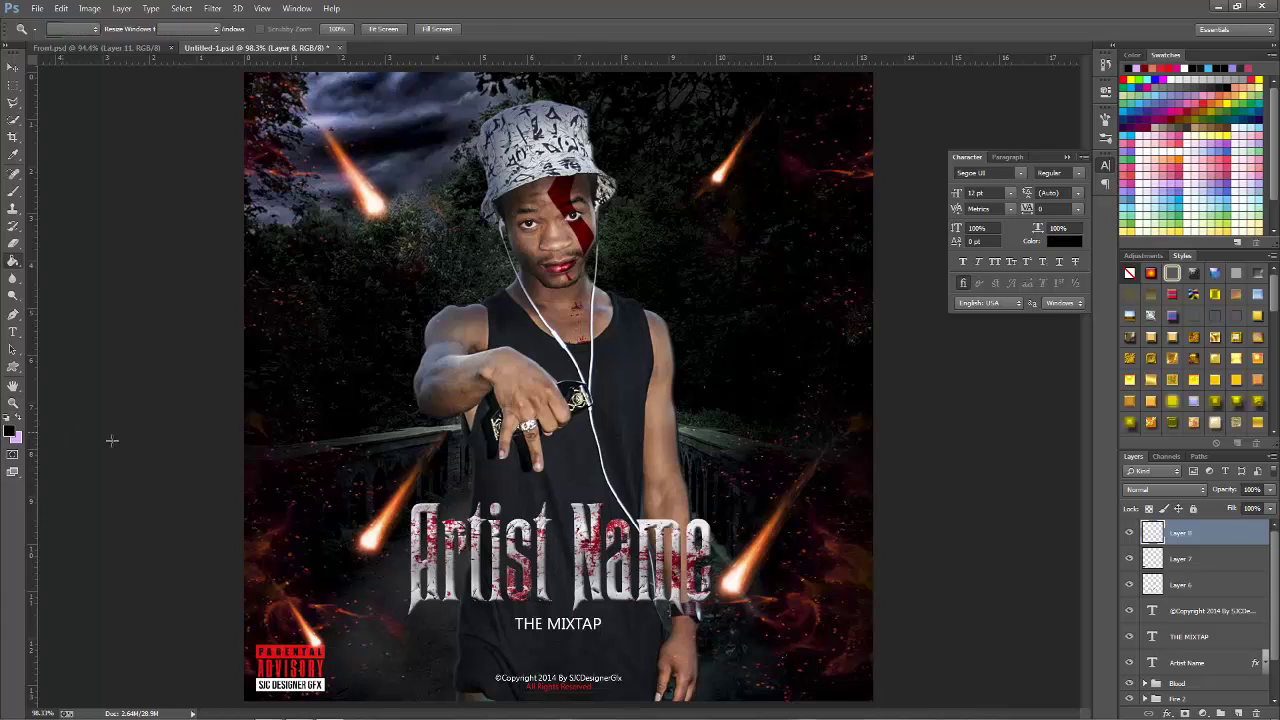
{"action": "left_click", "coordinate": [608, 399]}
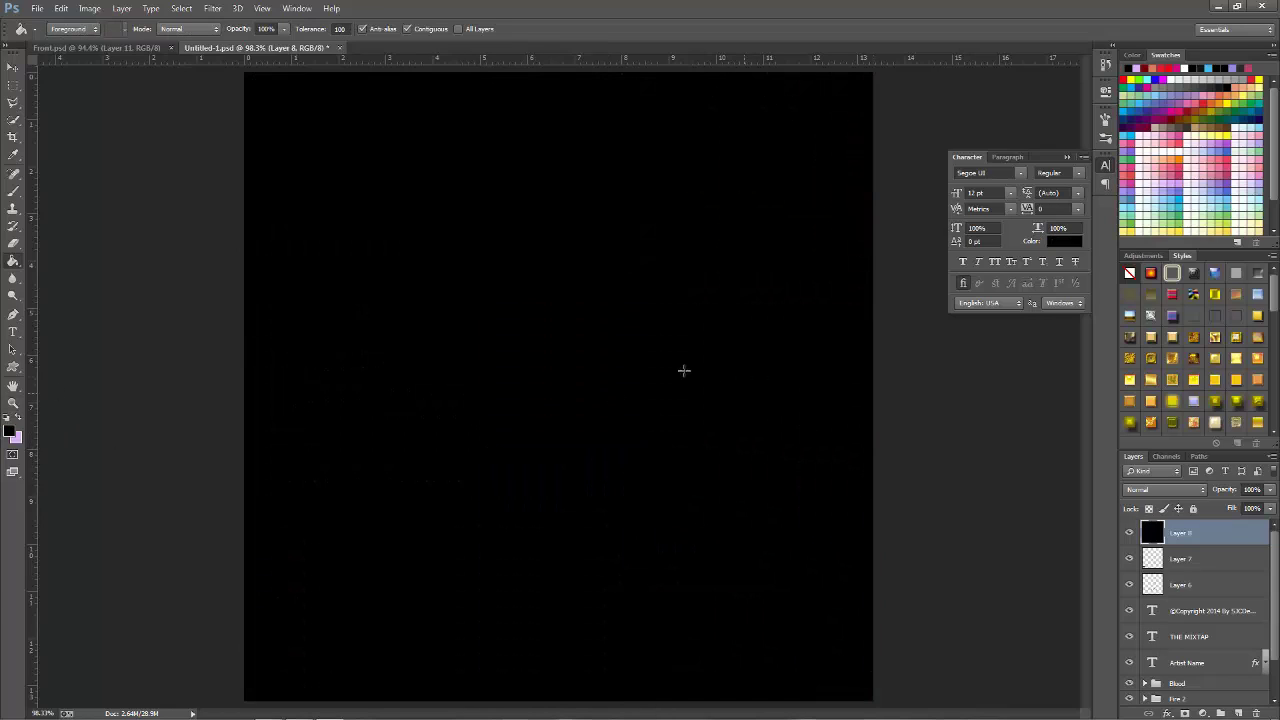
{"action": "key", "text": "m"}
{"action": "left_click_drag", "start_coordinate": [245, 73], "coordinate": [873, 700]}
{"action": "right_click", "coordinate": [692, 430]}
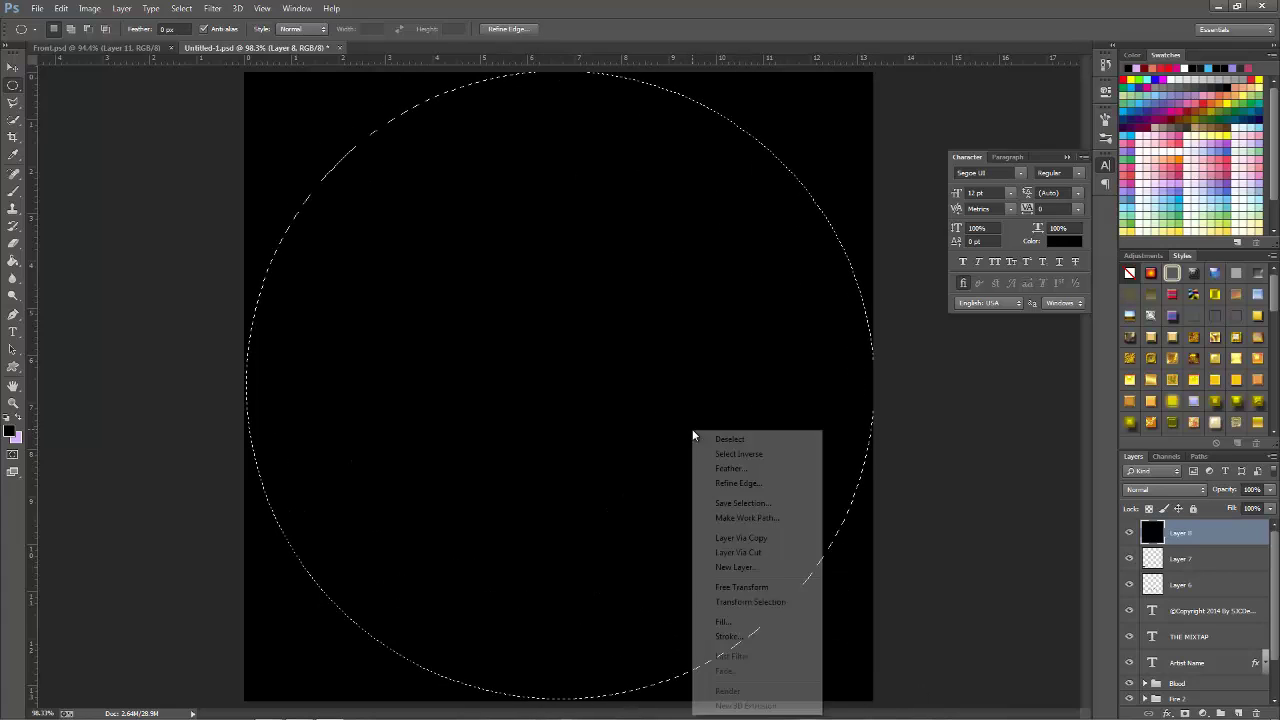
{"action": "left_click", "coordinate": [745, 468]}
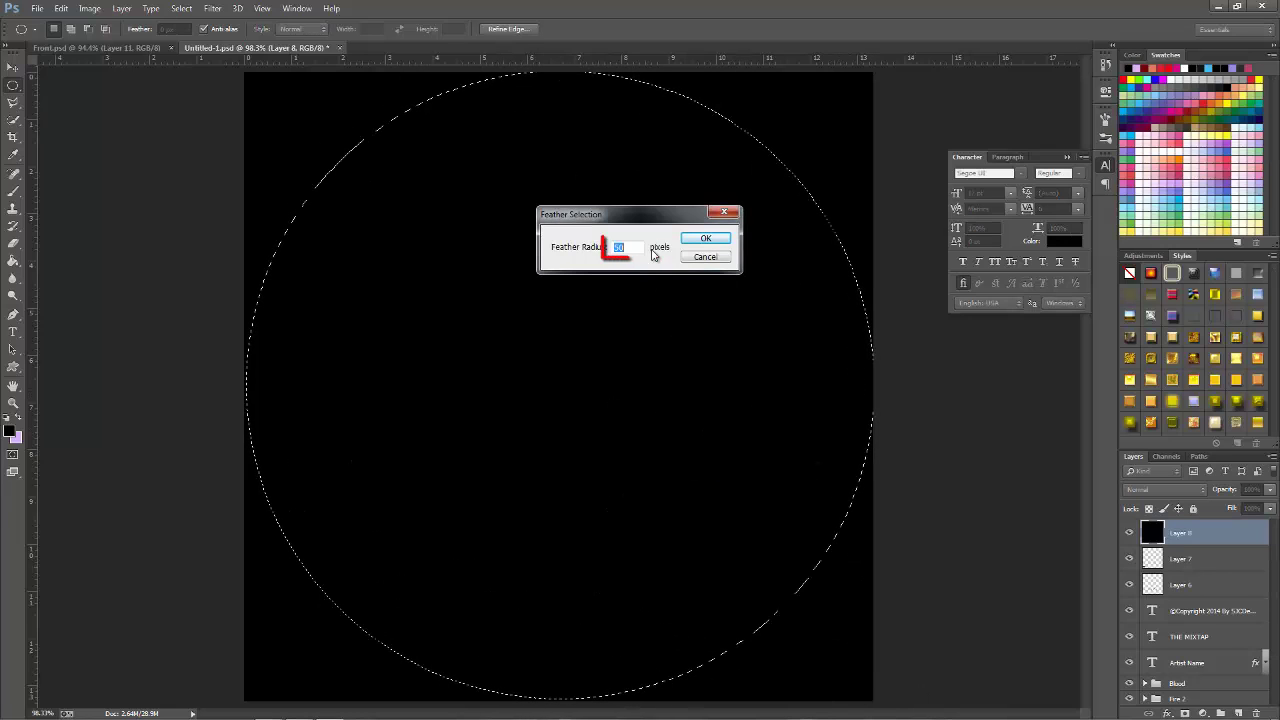
{"action": "left_click", "coordinate": [706, 240]}
{"action": "key", "text": "Delete"}
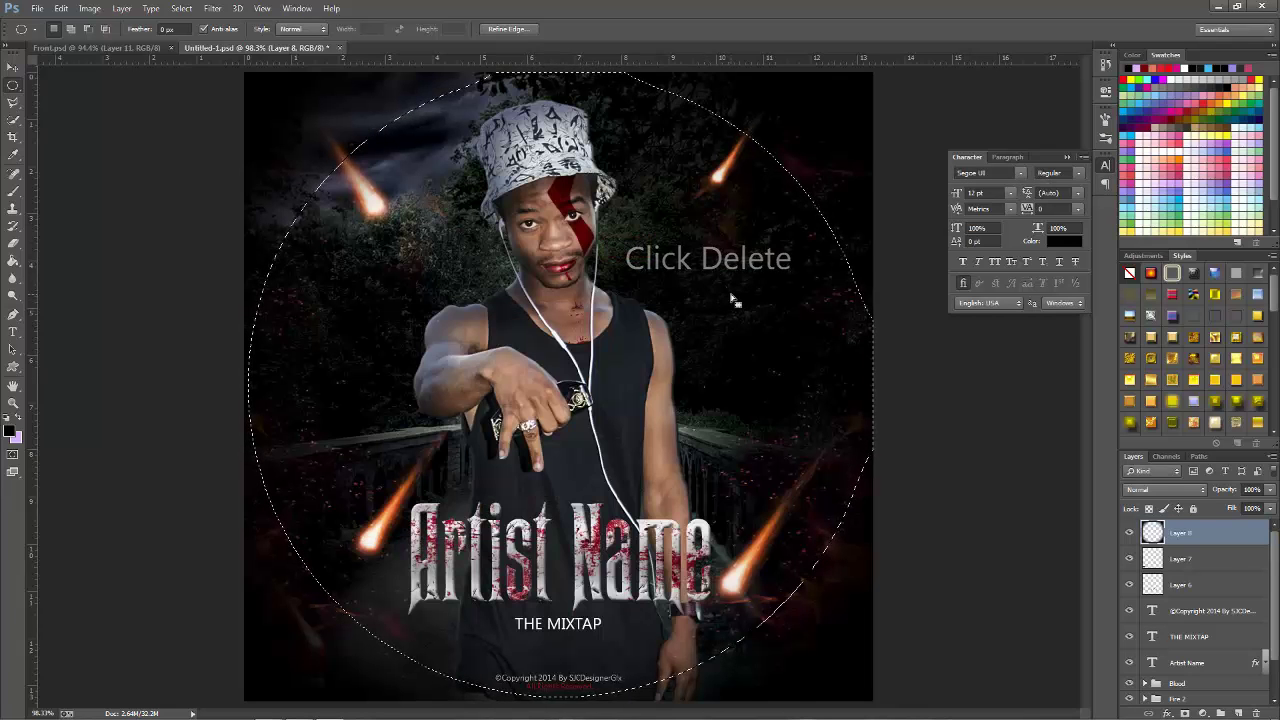
{"action": "key", "text": "Delete"}
{"action": "key", "text": "ctrl+d"}
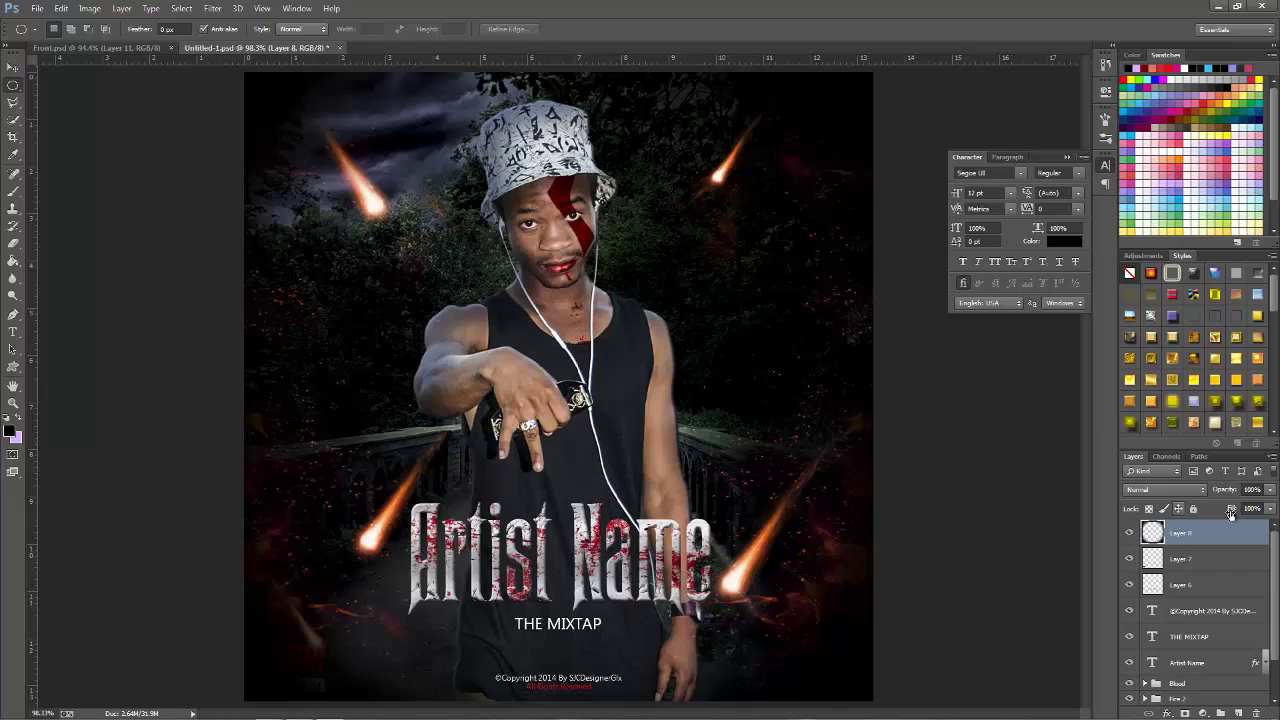
Step: Lower the vignette to 52% opacity and move Layer 7 above it
{"action": "left_click", "coordinate": [1268, 494]}
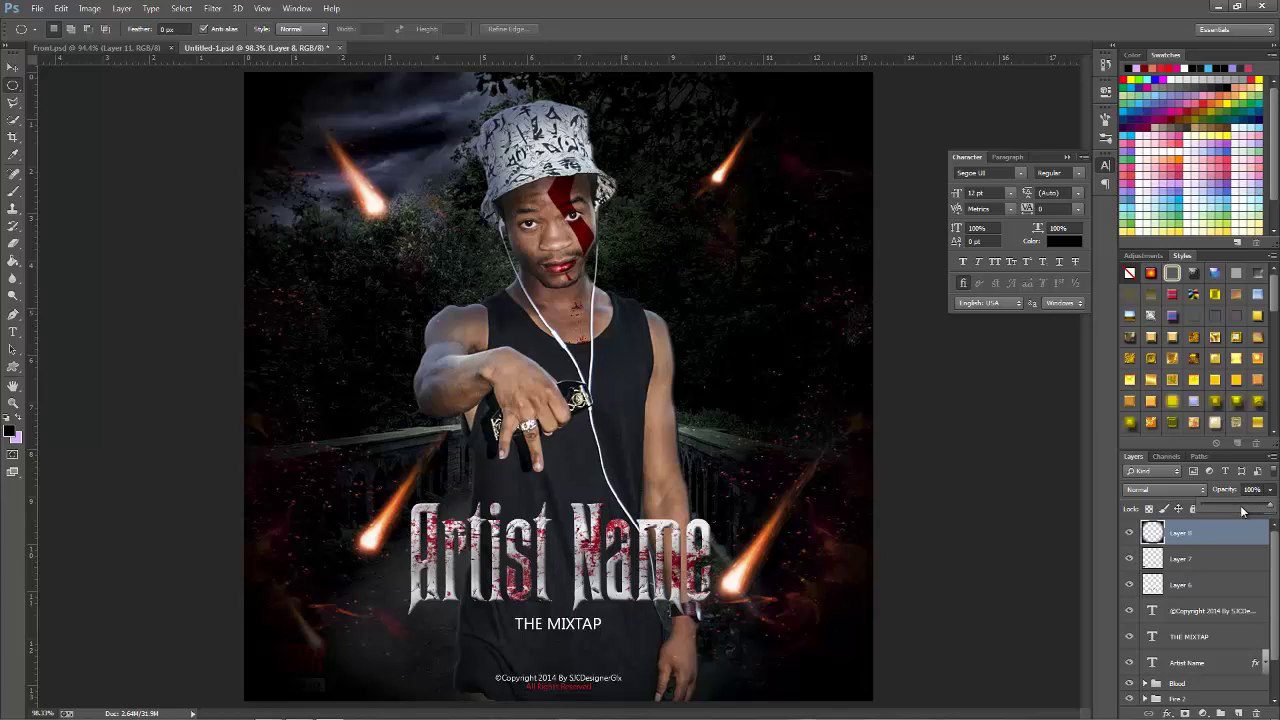
{"action": "left_click_drag", "start_coordinate": [1240, 511], "coordinate": [1238, 511]}
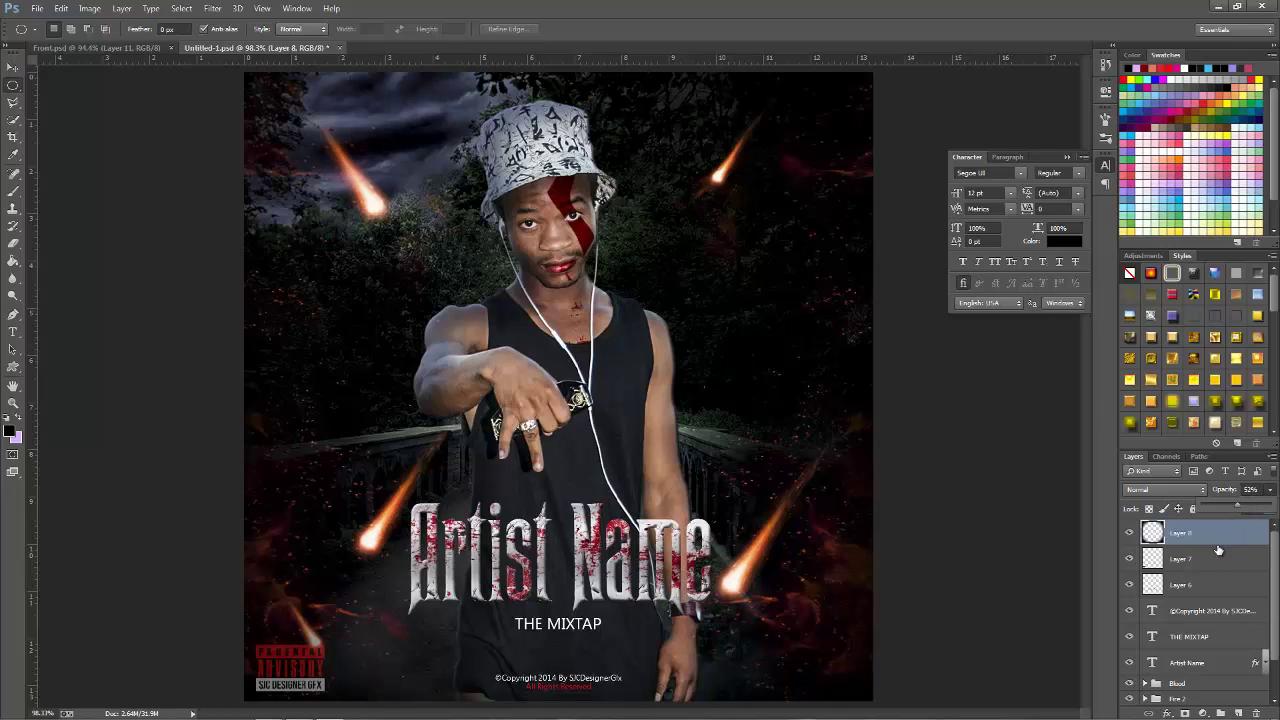
{"action": "left_click_drag", "start_coordinate": [1212, 558], "coordinate": [1203, 533]}
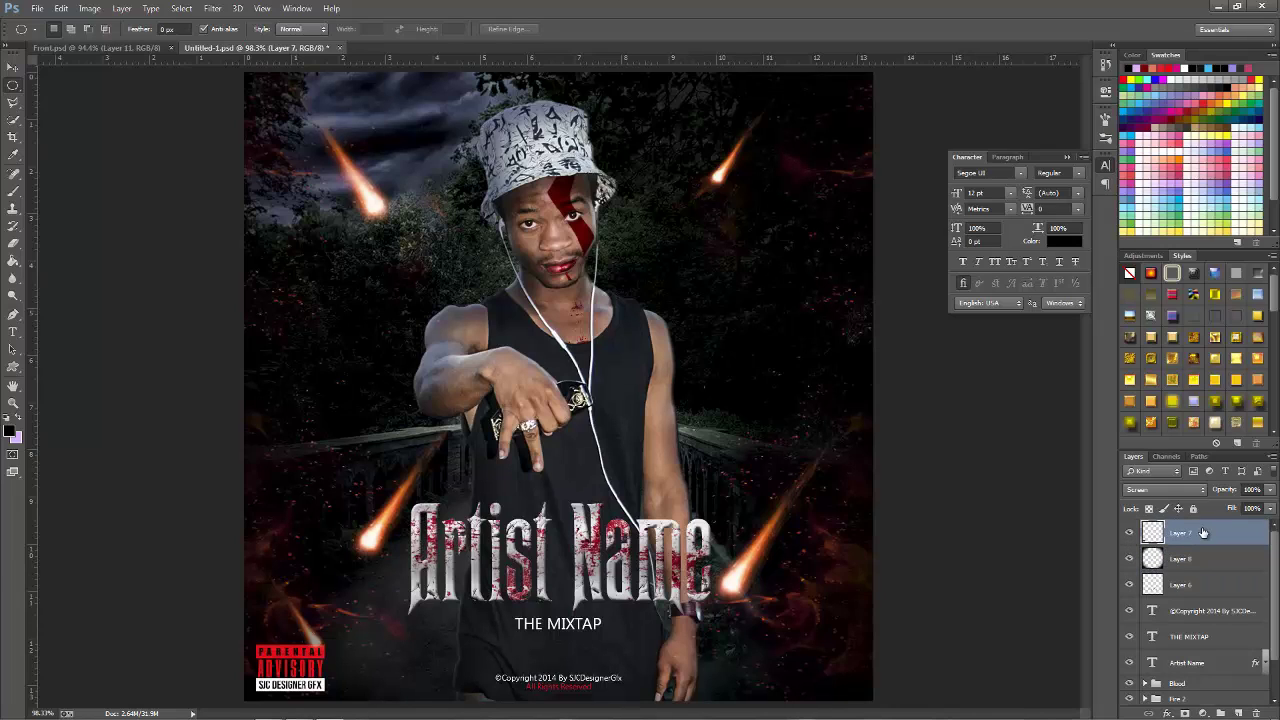
{"action": "key", "text": "z"}
{"action": "right_click", "coordinate": [585, 391]}
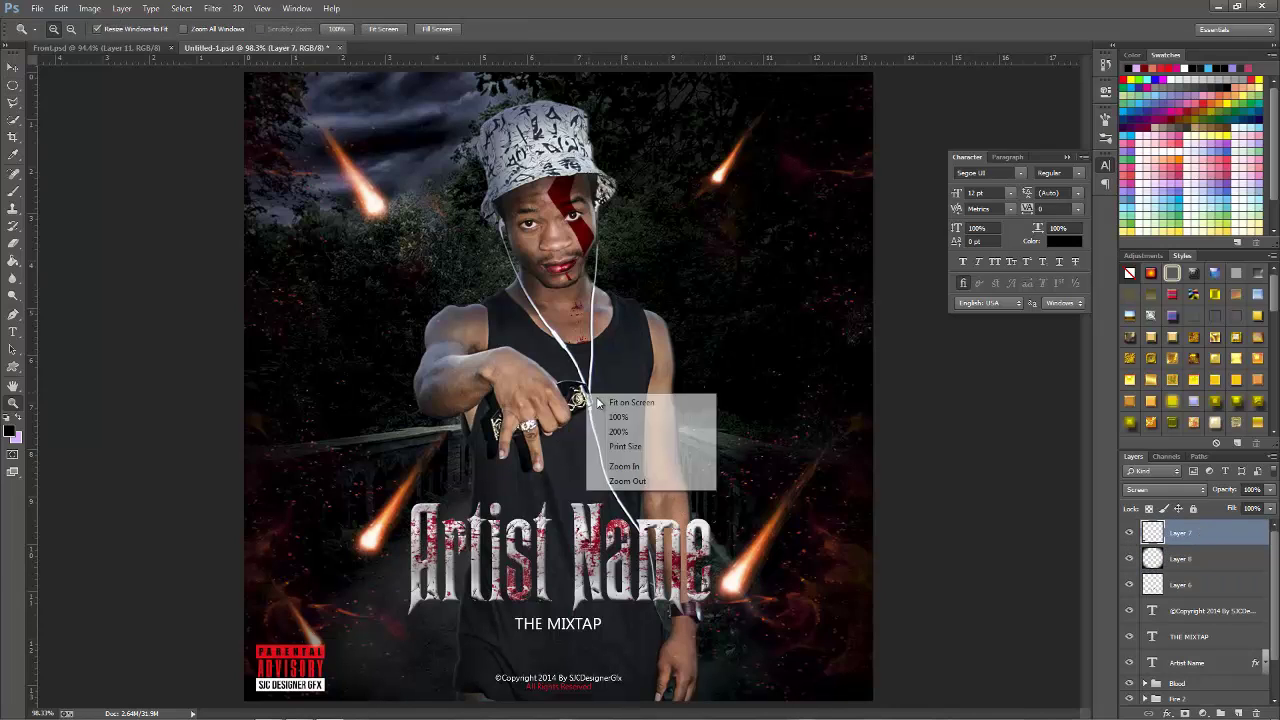
{"action": "left_click", "coordinate": [752, 430]}
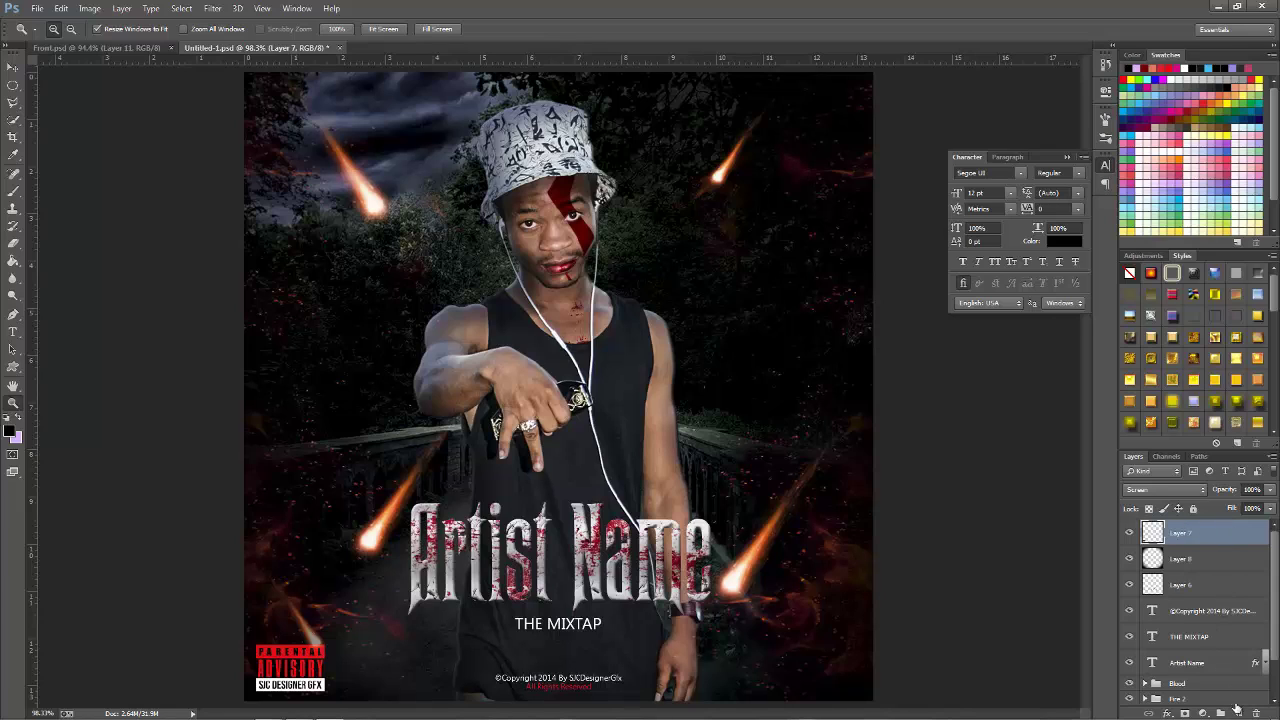
Step: Add a Gradient Map adjustment using the Violet, Orange preset
{"action": "left_click", "coordinate": [1203, 712]}
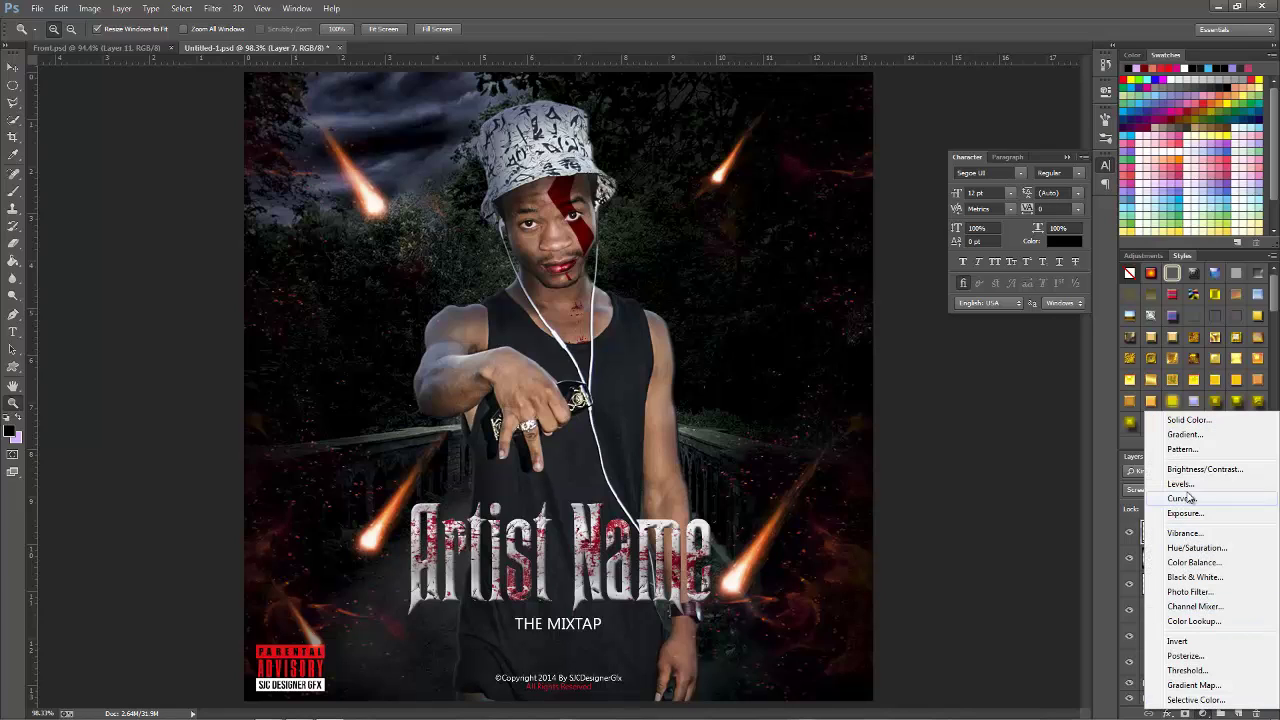
{"action": "left_click", "coordinate": [1194, 685]}
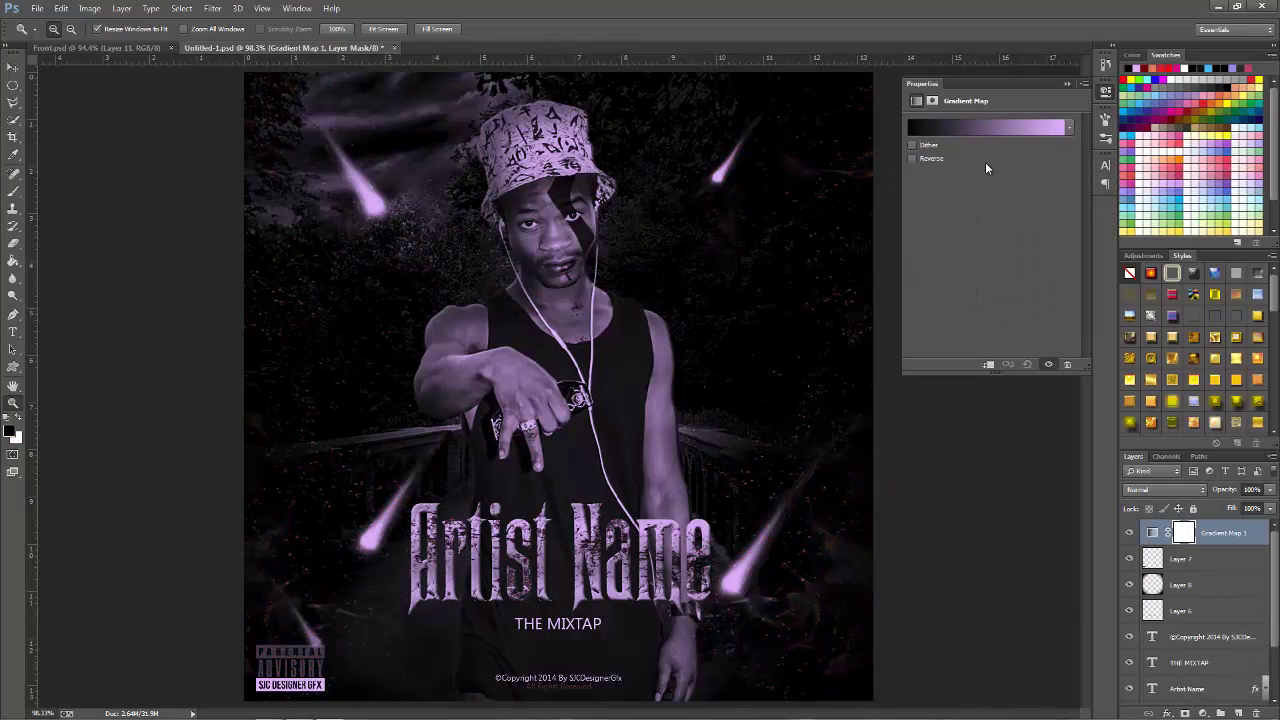
{"action": "left_click", "coordinate": [1033, 130]}
{"action": "left_click", "coordinate": [925, 107]}
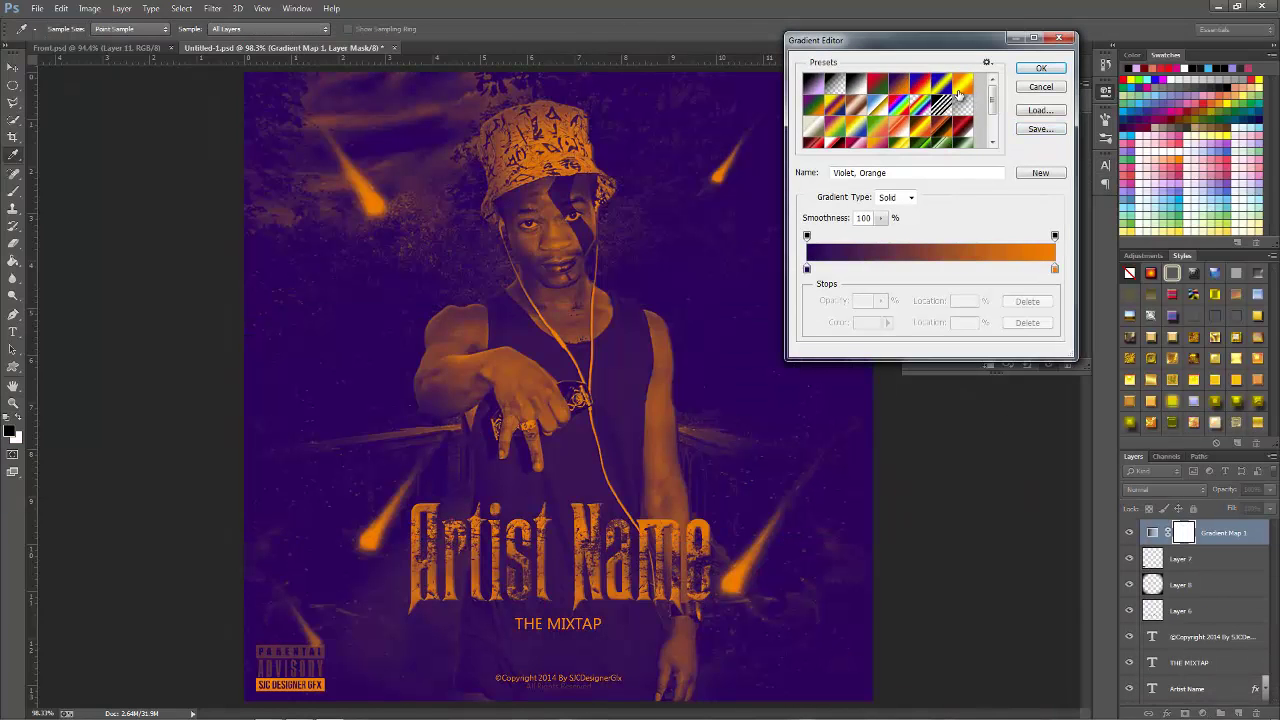
{"action": "left_click", "coordinate": [1038, 68]}
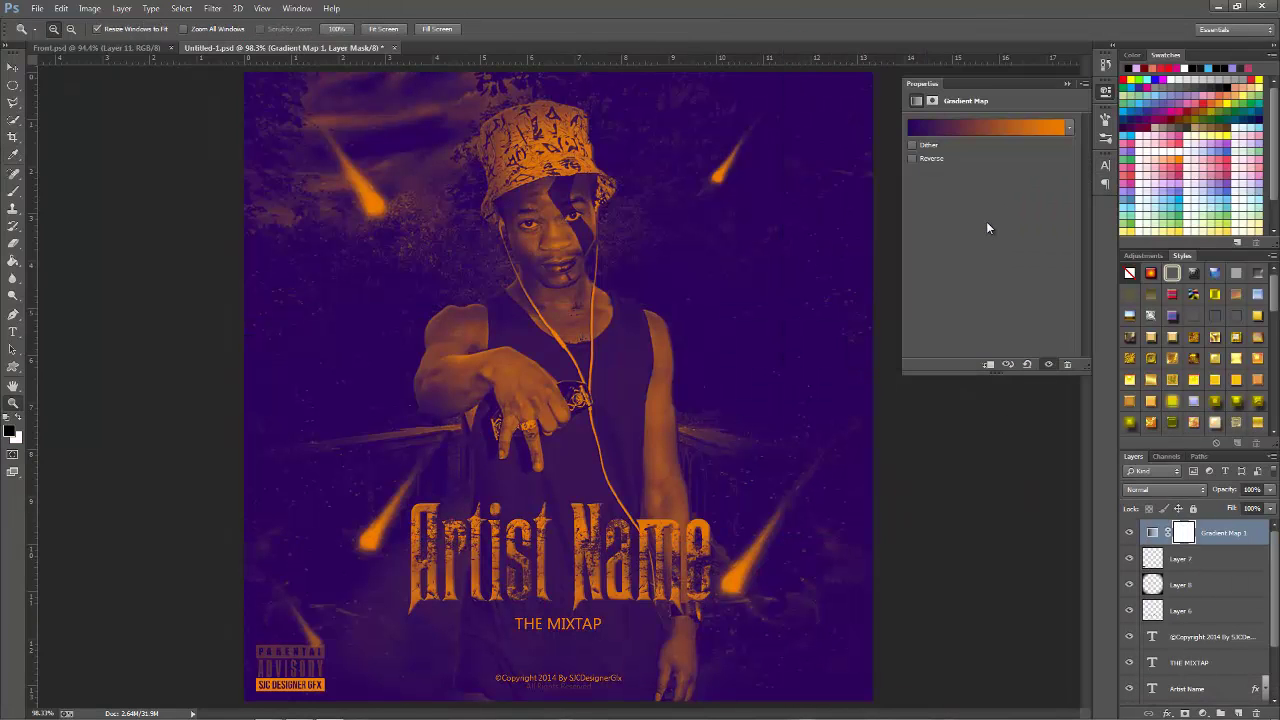
Step: Blend the gradient map as Lighten at about 37% opacity and move Layer 7 above it
{"action": "left_click", "coordinate": [1162, 490]}
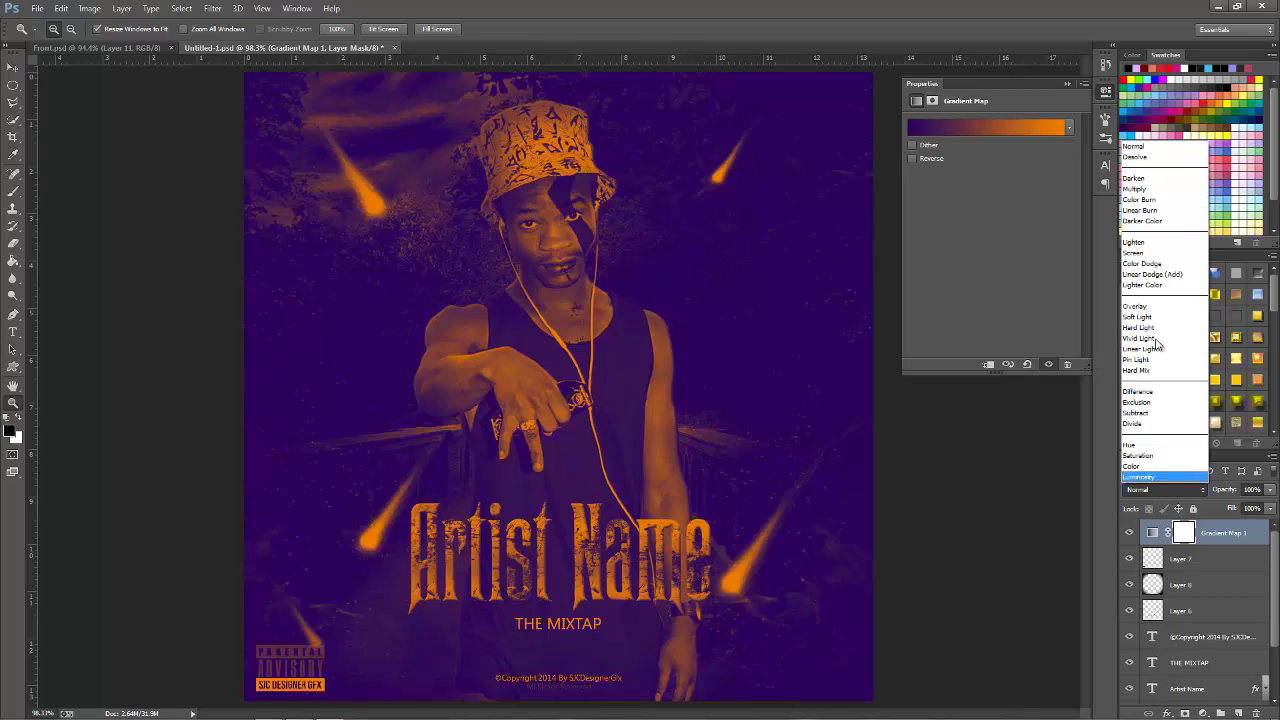
{"action": "left_click", "coordinate": [1142, 220]}
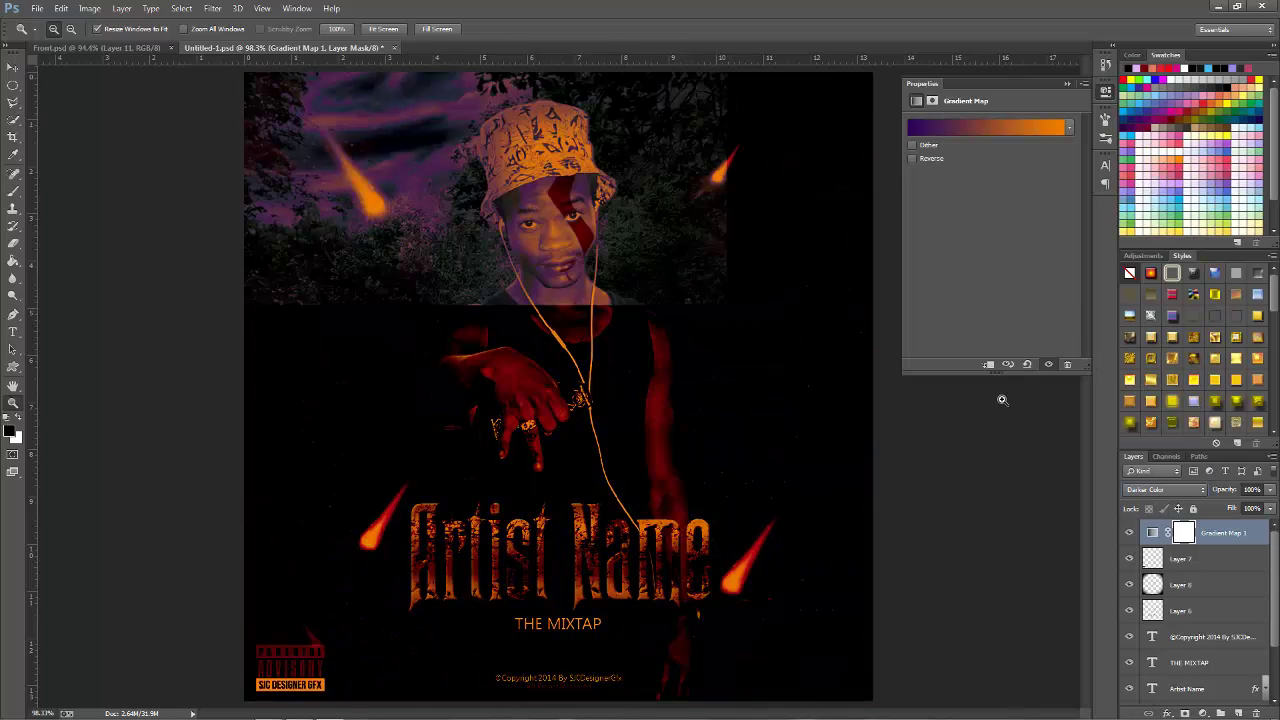
{"action": "key", "text": "Down"}
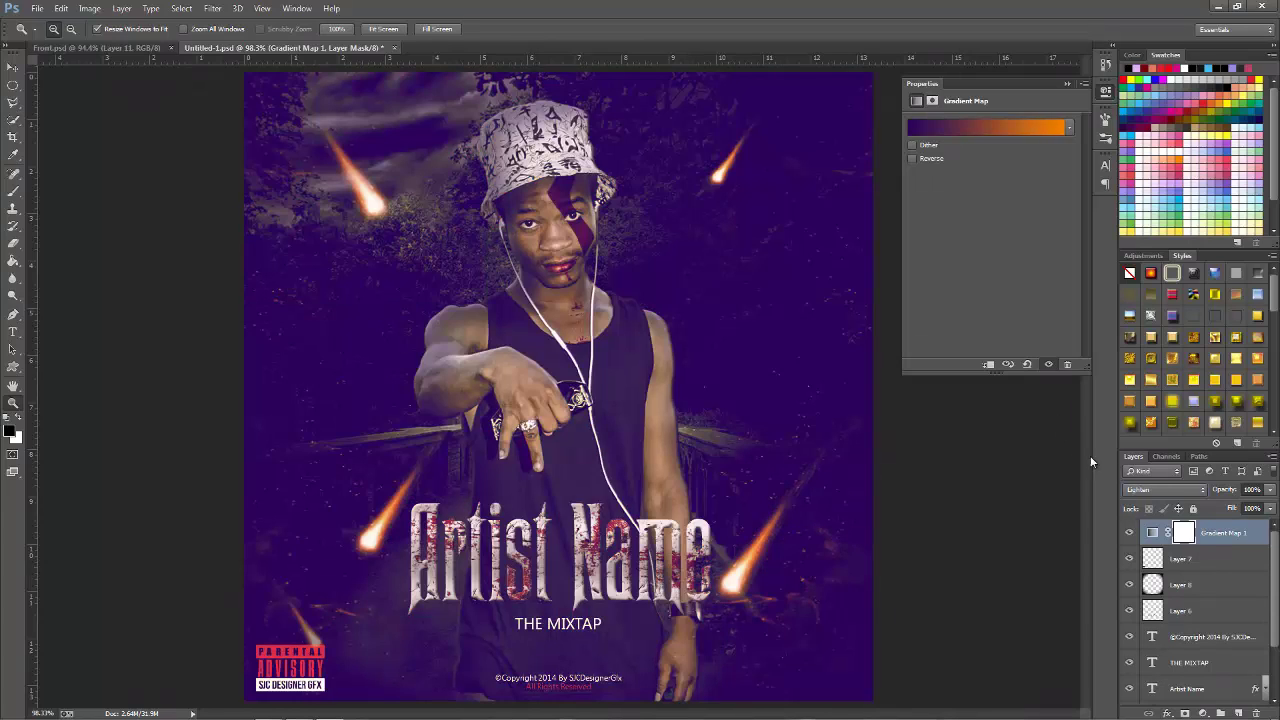
{"action": "key", "text": "Down"}
{"action": "key", "text": "Up"}
{"action": "left_click_drag", "start_coordinate": [1270, 503], "coordinate": [1229, 507]}
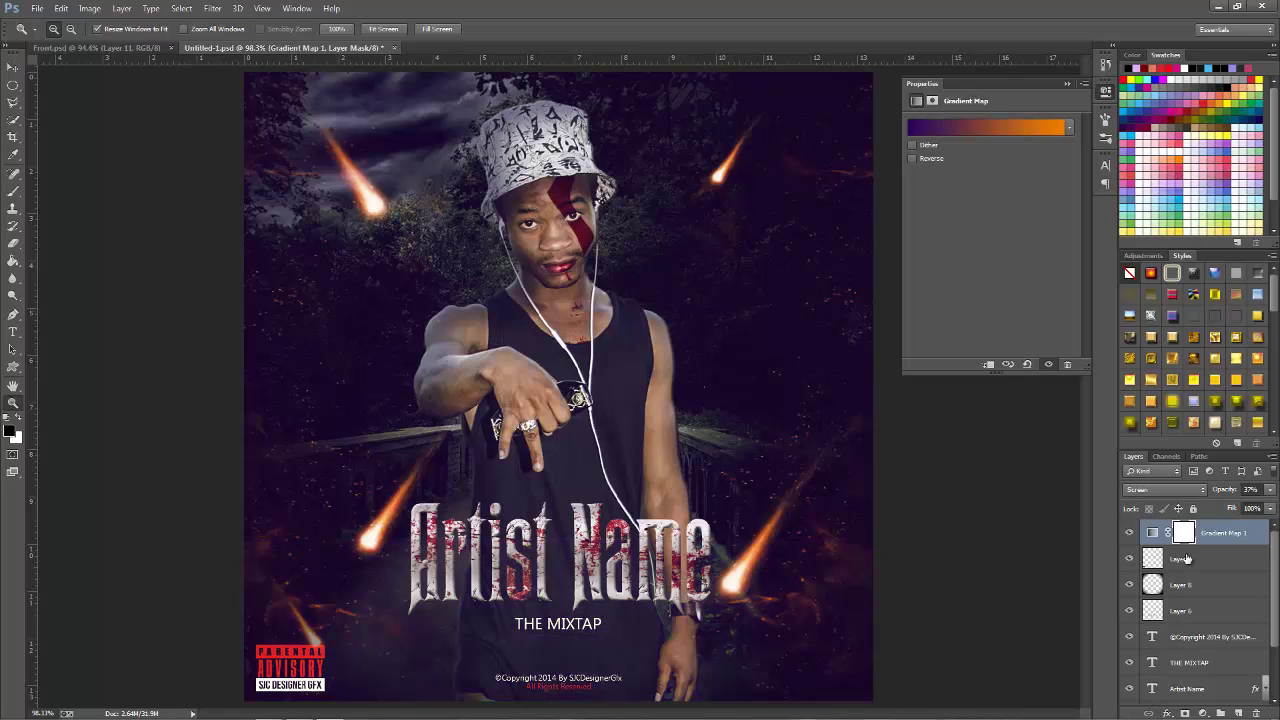
{"action": "left_click_drag", "start_coordinate": [1181, 558], "coordinate": [1186, 533]}
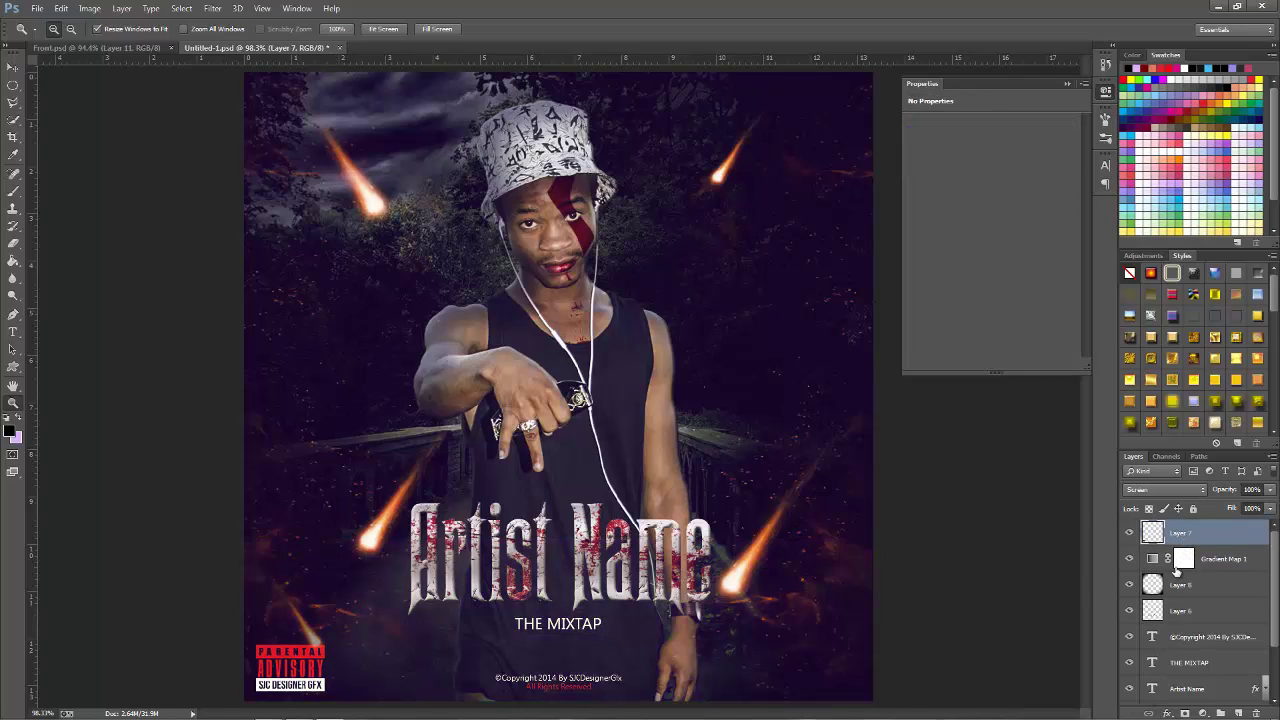
{"action": "left_click", "coordinate": [1178, 566]}
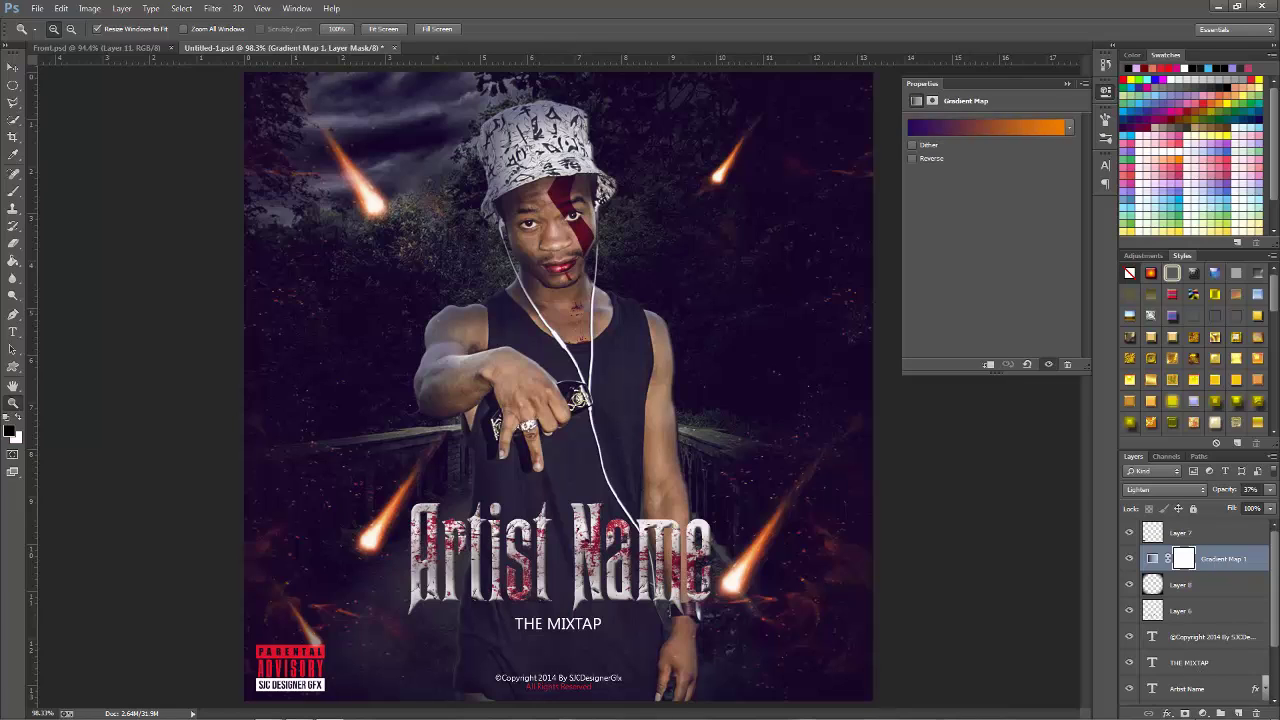
{"action": "left_click", "coordinate": [1204, 713]}
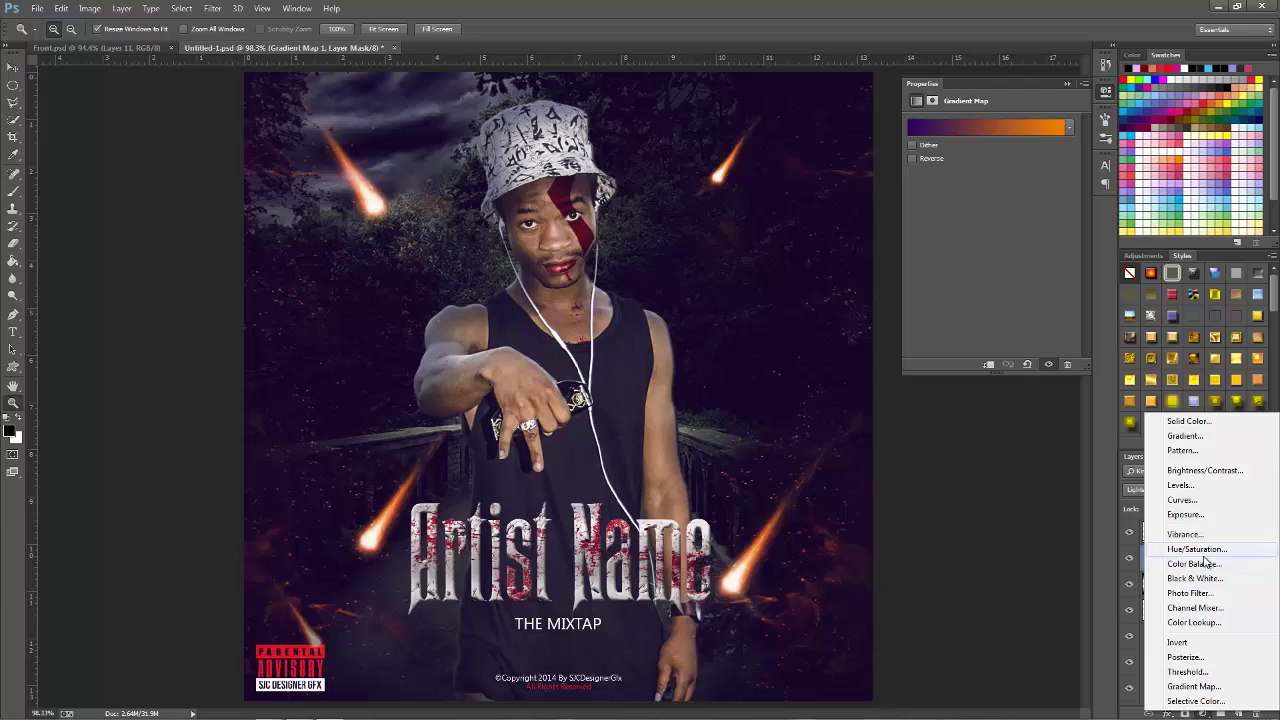
Step: Add a Color Lookup adjustment using the FoggyNight.3DL look
{"action": "left_click", "coordinate": [1206, 622]}
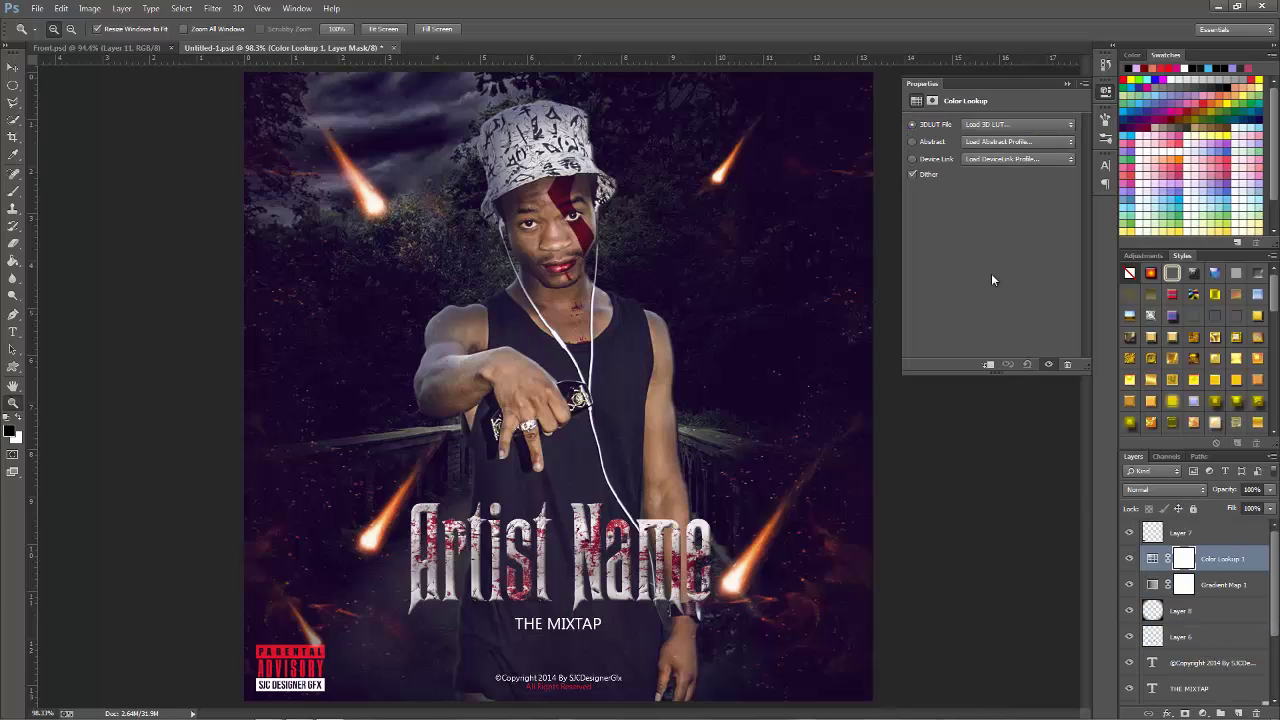
{"action": "left_click", "coordinate": [1009, 126]}
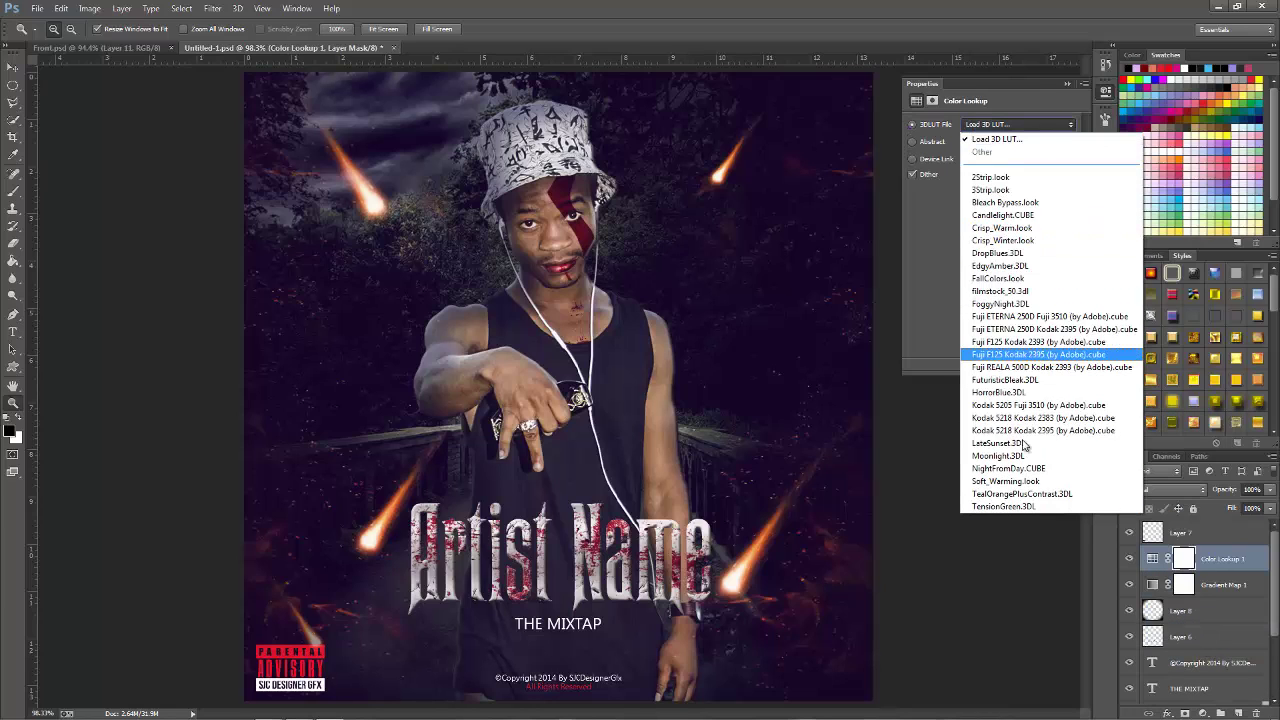
{"action": "left_click", "coordinate": [1016, 290]}
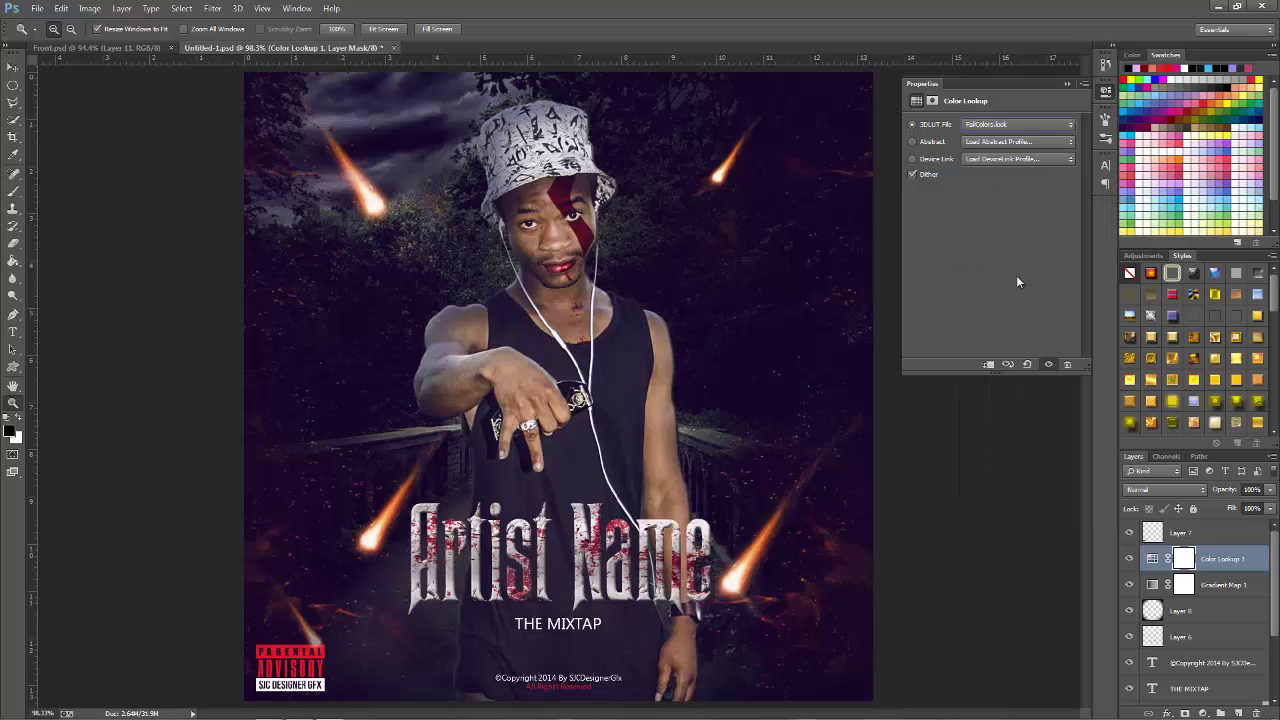
{"action": "key", "text": "Down"}
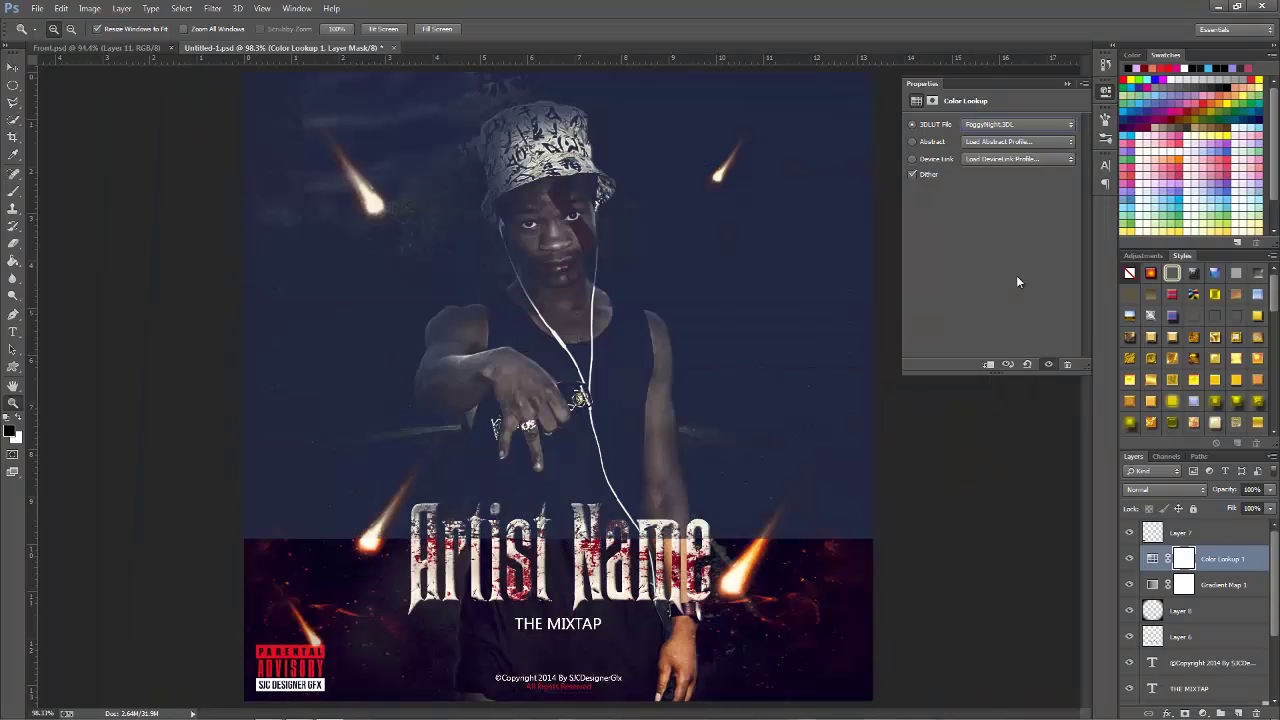
Step: Set the color lookup to Lighter Color blending at 22% opacity
{"action": "left_click", "coordinate": [1157, 491]}
{"action": "left_click", "coordinate": [1150, 200]}
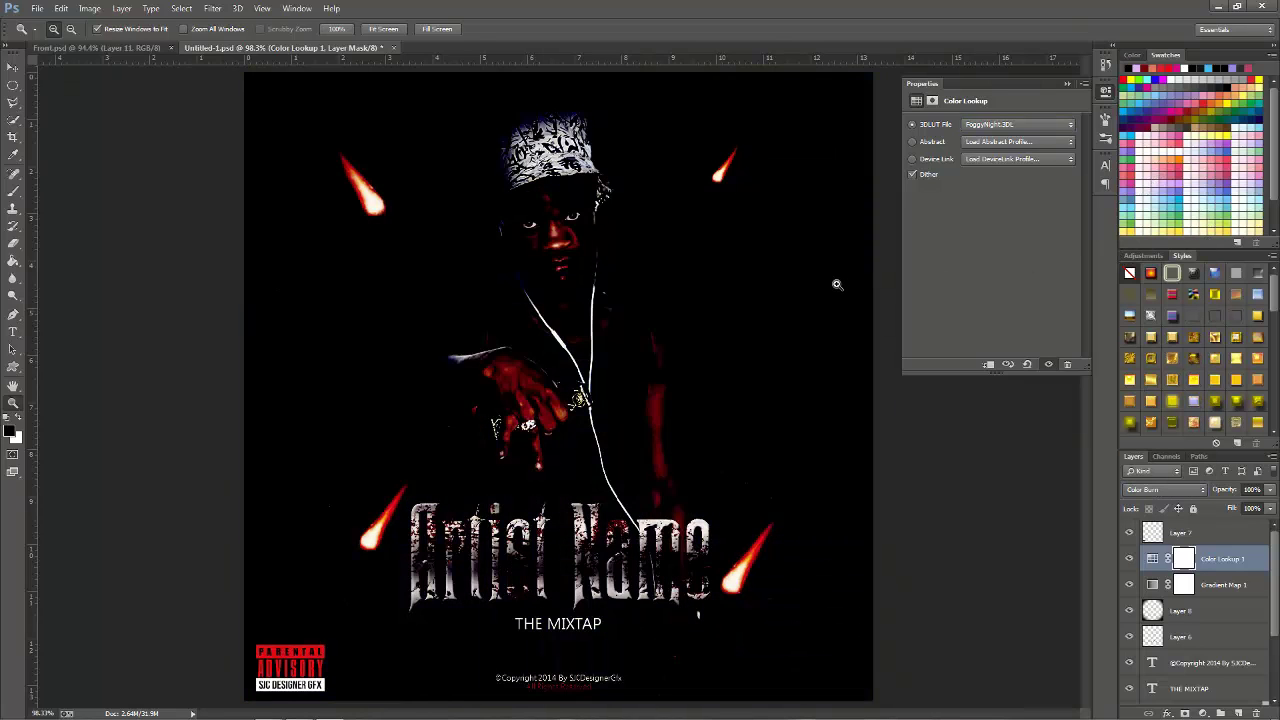
{"action": "key", "text": "Down"}
{"action": "key", "text": "Down"}
{"action": "key", "text": "Down"}
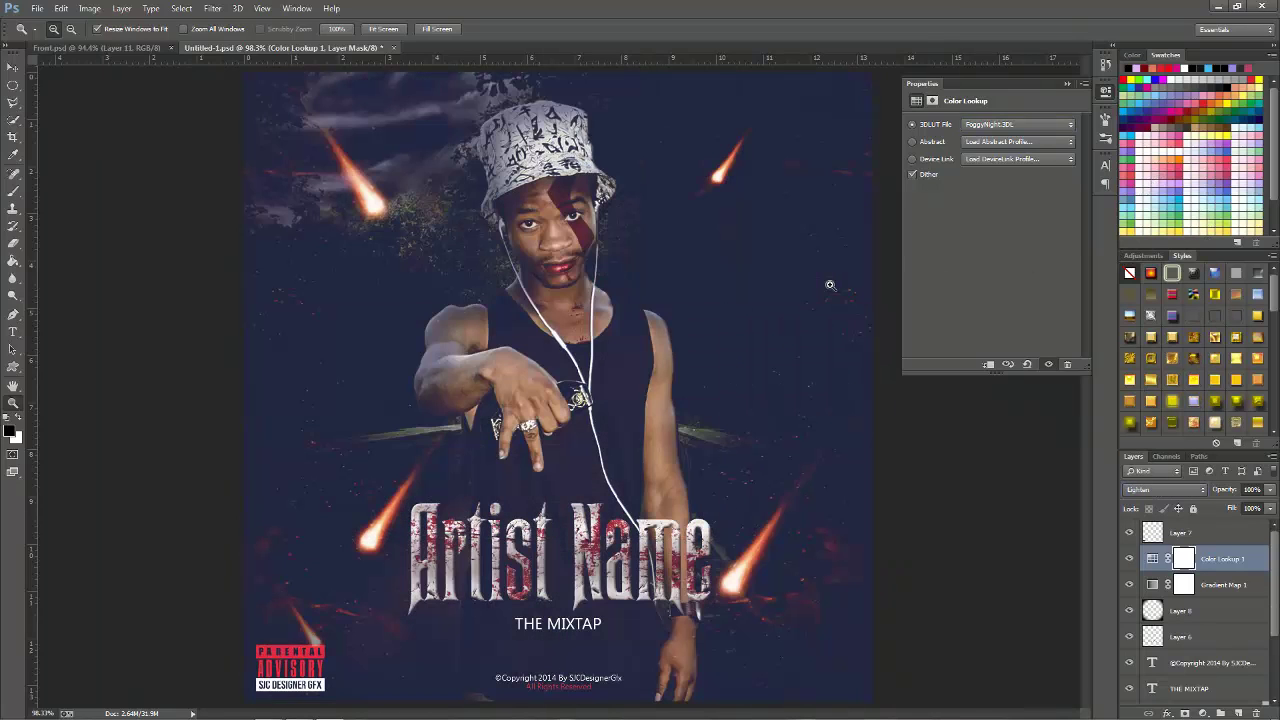
{"action": "key", "text": "Down"}
{"action": "key", "text": "Down"}
{"action": "key", "text": "Down"}
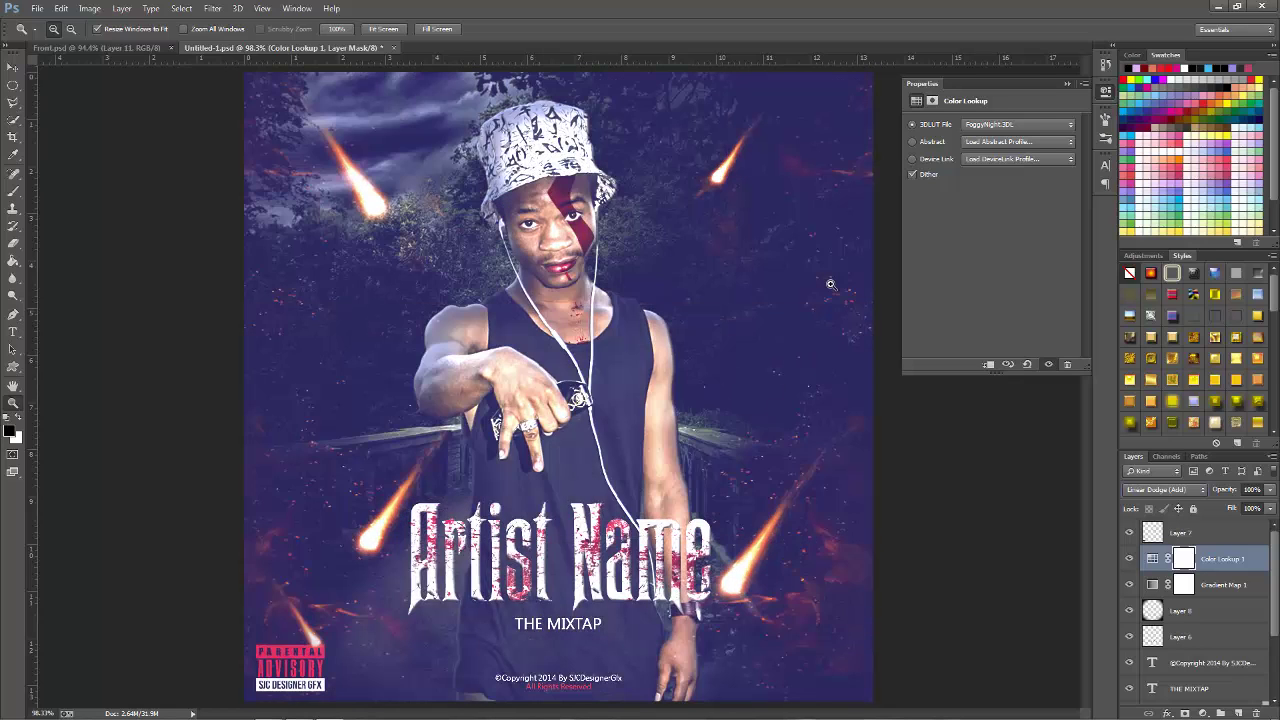
{"action": "key", "text": "Down"}
{"action": "key", "text": "Up"}
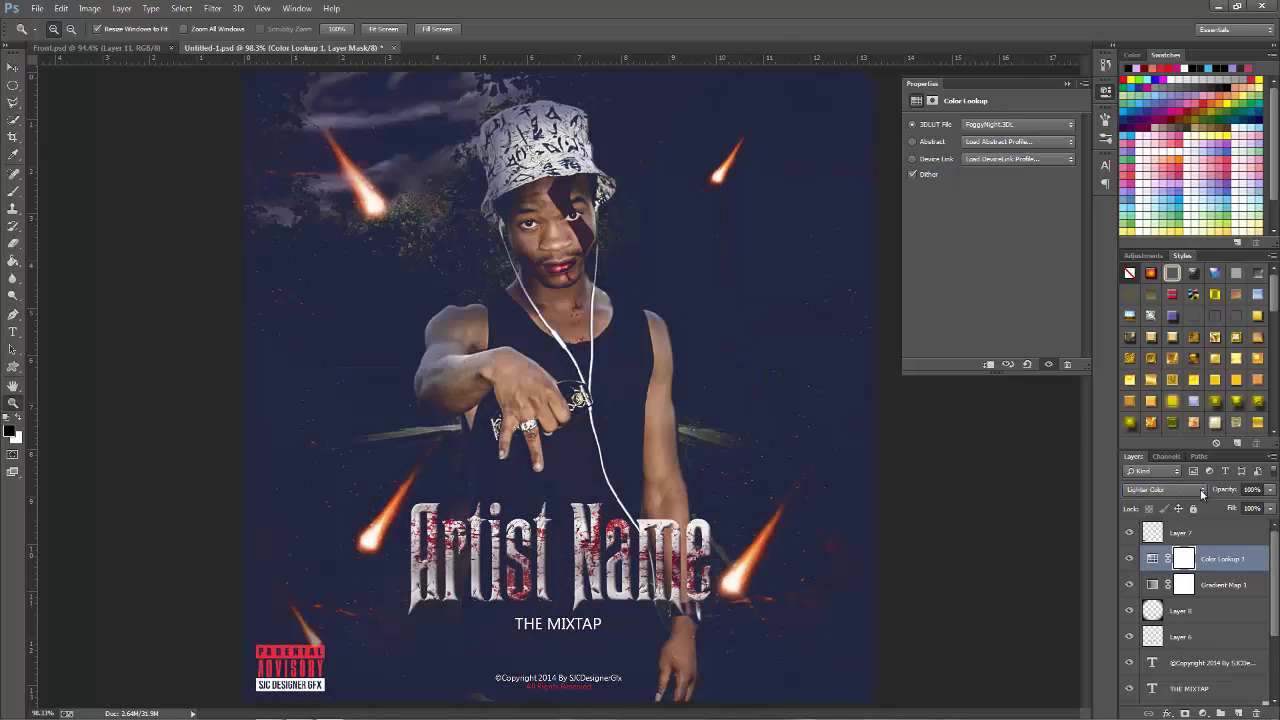
{"action": "left_click", "coordinate": [1270, 489]}
{"action": "left_click_drag", "start_coordinate": [1262, 508], "coordinate": [1228, 503]}
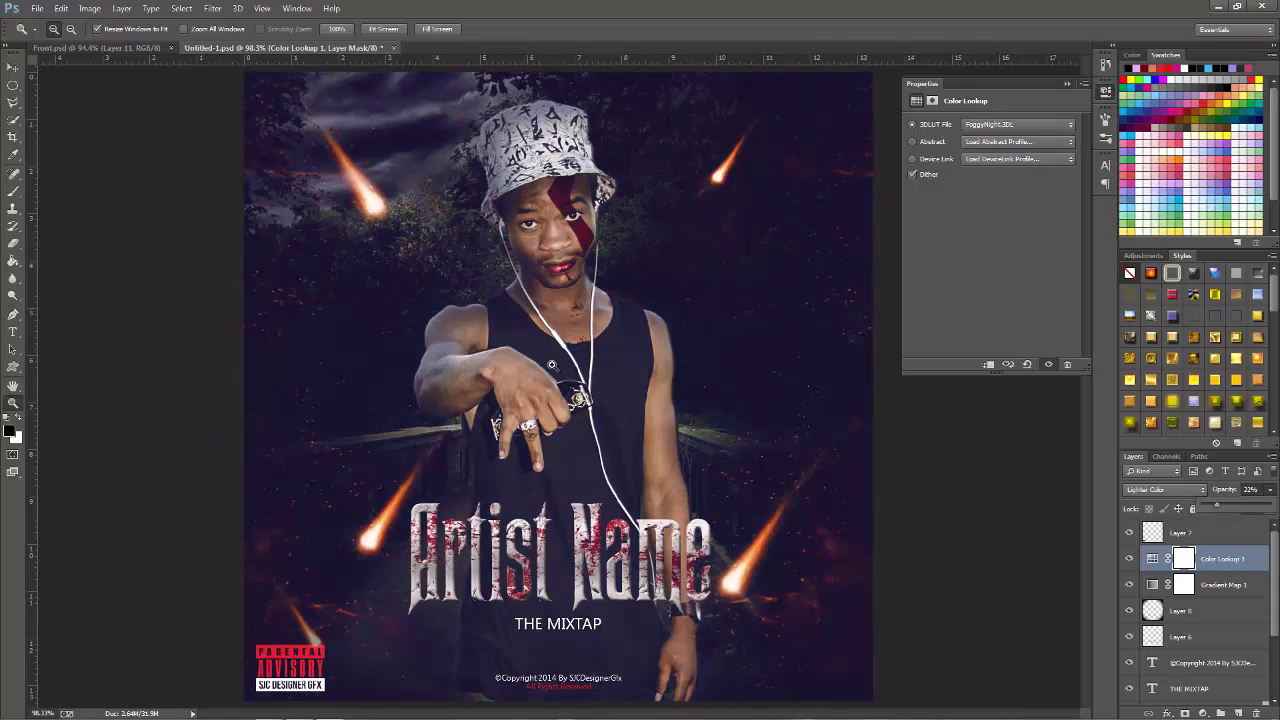
{"action": "right_click", "coordinate": [551, 365]}
{"action": "left_click", "coordinate": [315, 109]}
Step: Compare the cover with the finished Front.psd poster, then bring up the adjustment layer list
{"action": "left_click", "coordinate": [128, 48]}
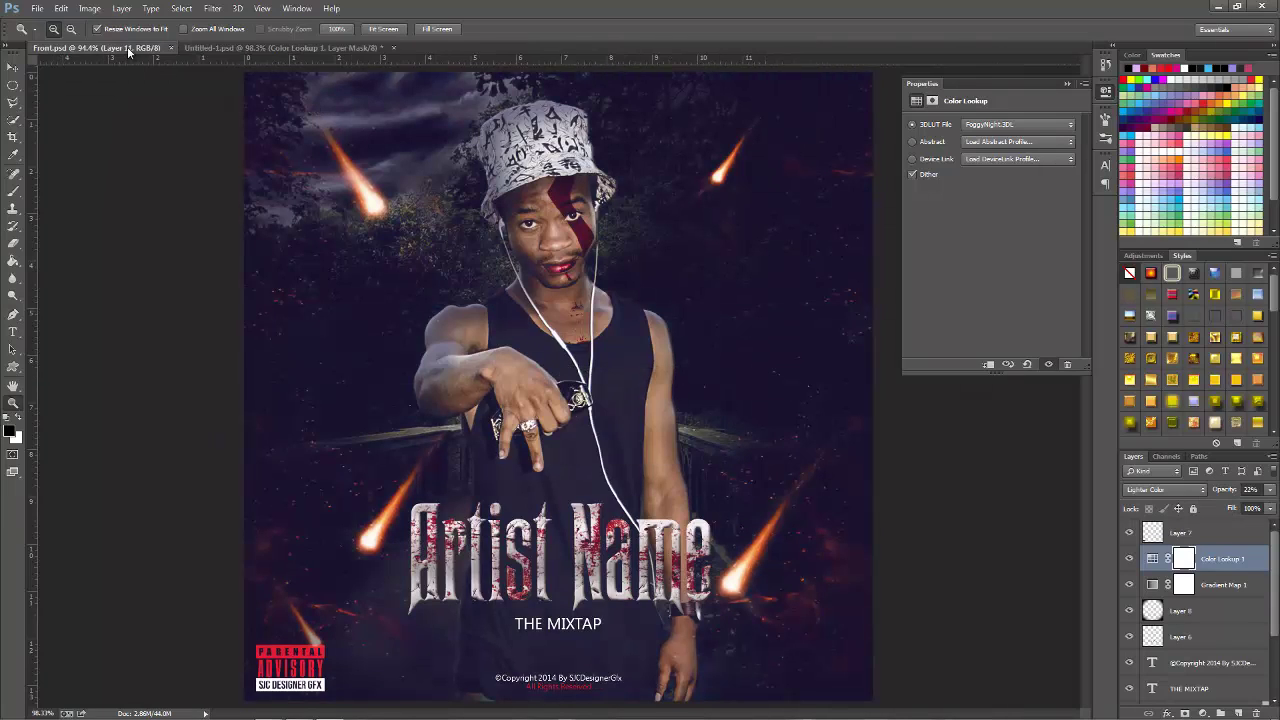
{"action": "right_click", "coordinate": [380, 190]}
{"action": "left_click", "coordinate": [259, 76]}
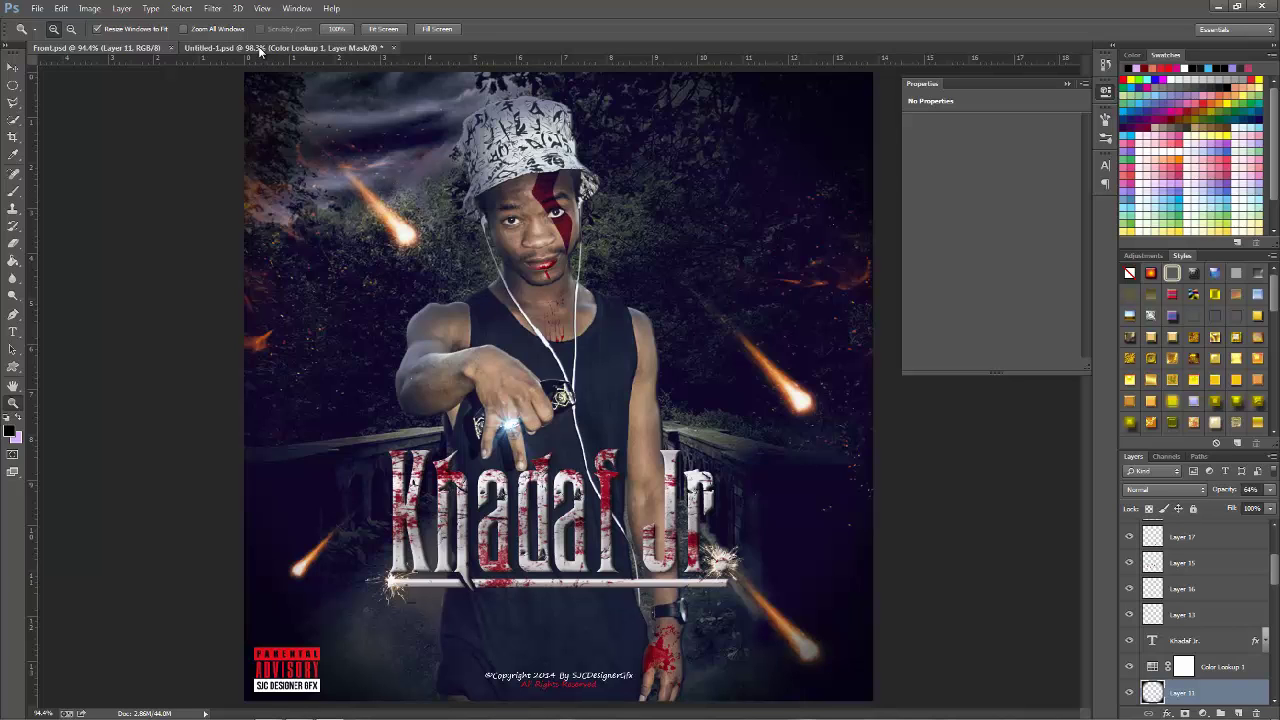
{"action": "left_click", "coordinate": [258, 48]}
{"action": "left_click", "coordinate": [137, 48]}
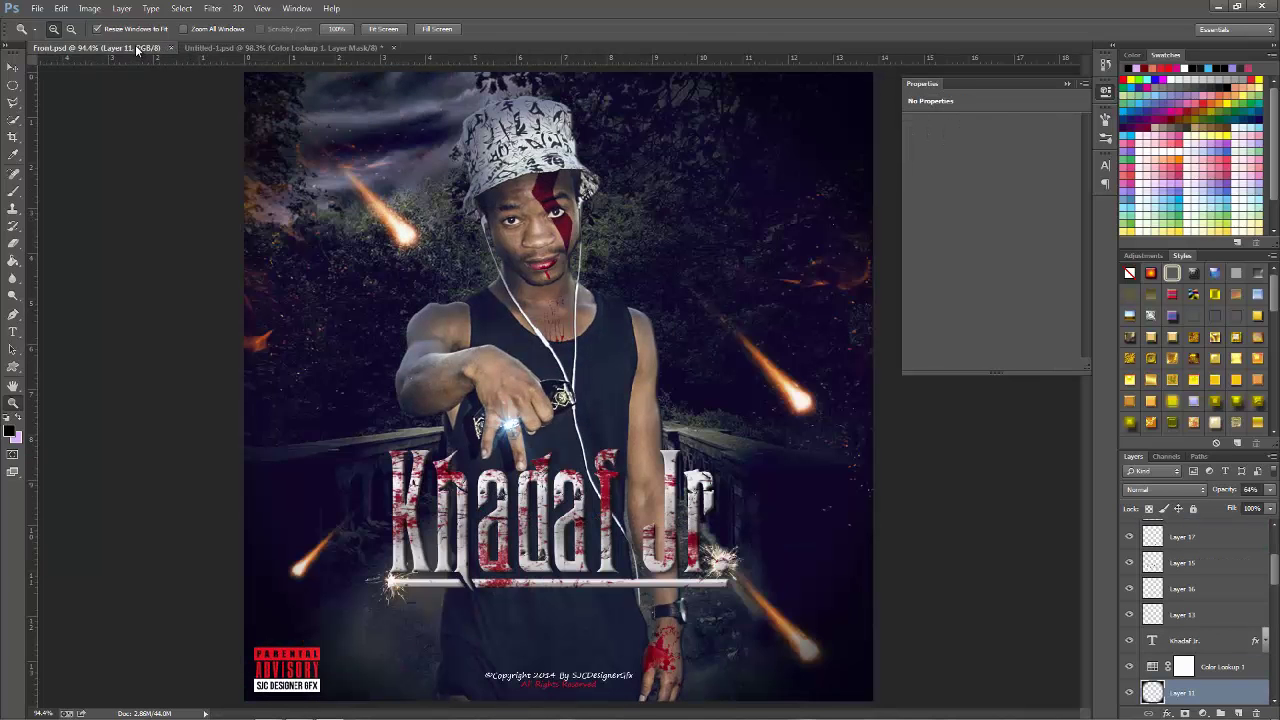
{"action": "left_click", "coordinate": [228, 48]}
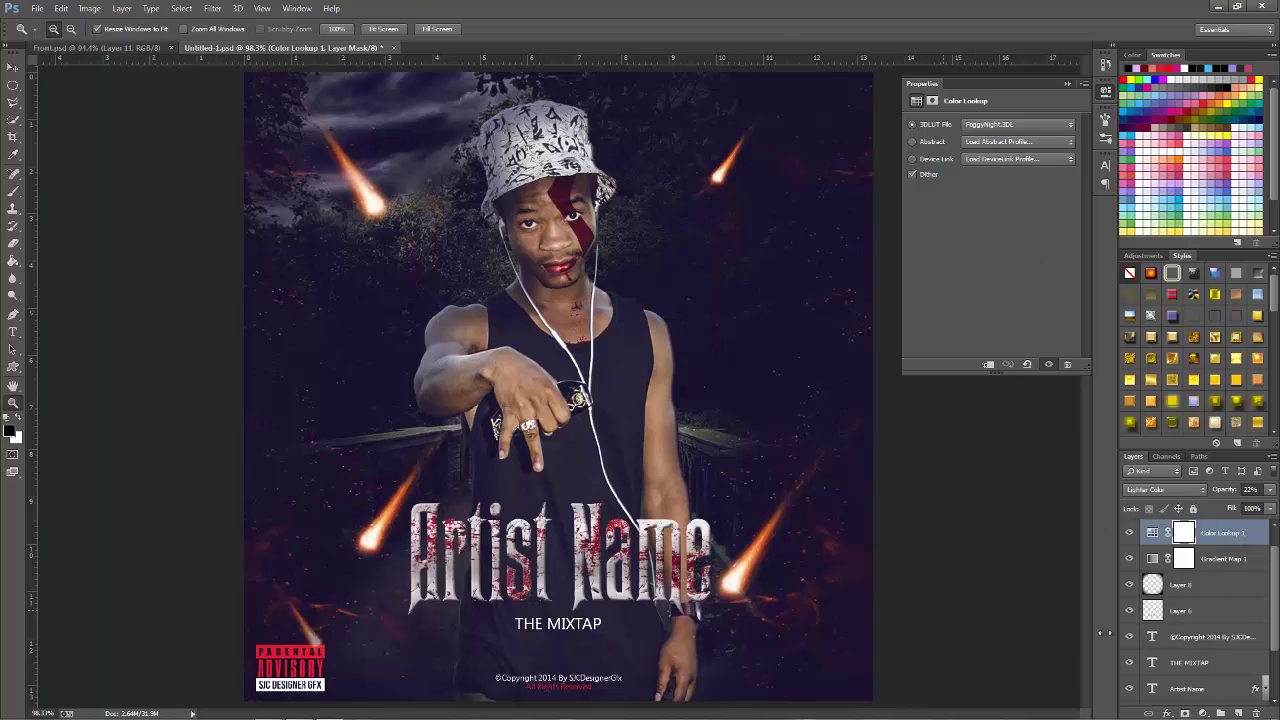
{"action": "left_click", "coordinate": [1203, 713]}
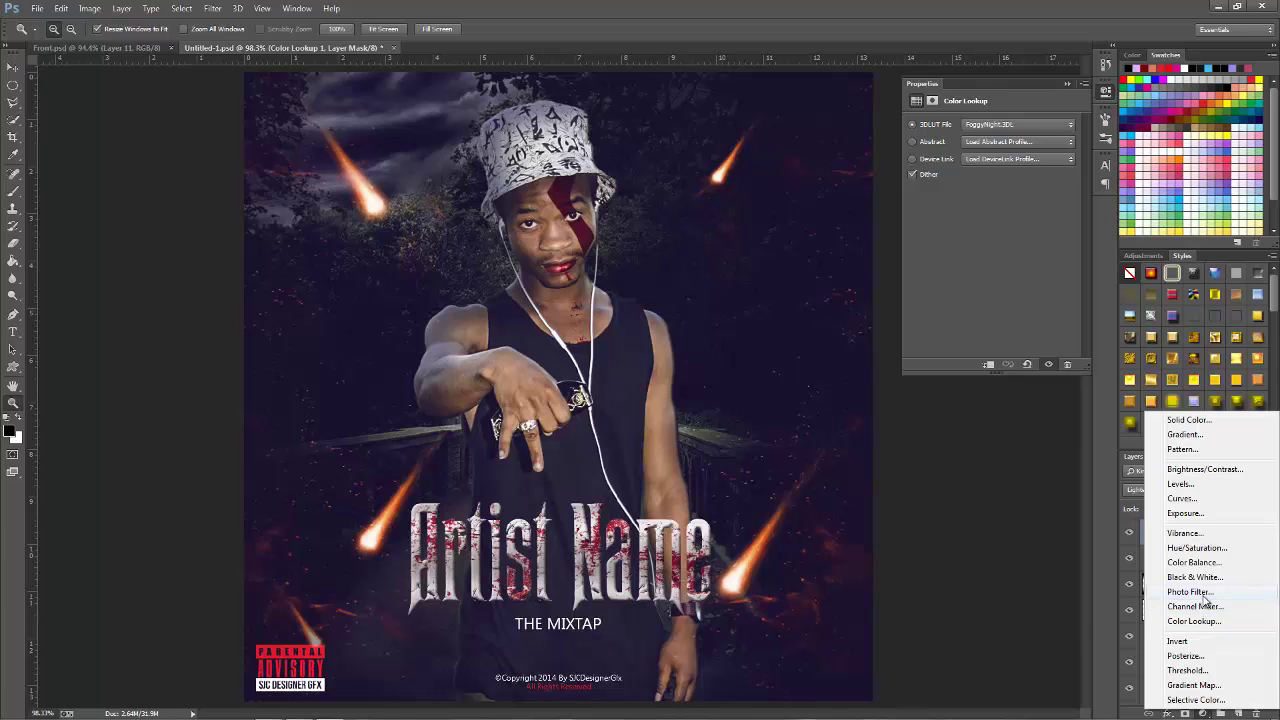
Step: Add a Photo Filter adjustment with a deep blue #2339be filter colour
{"action": "left_click", "coordinate": [1205, 592]}
{"action": "left_click", "coordinate": [954, 145]}
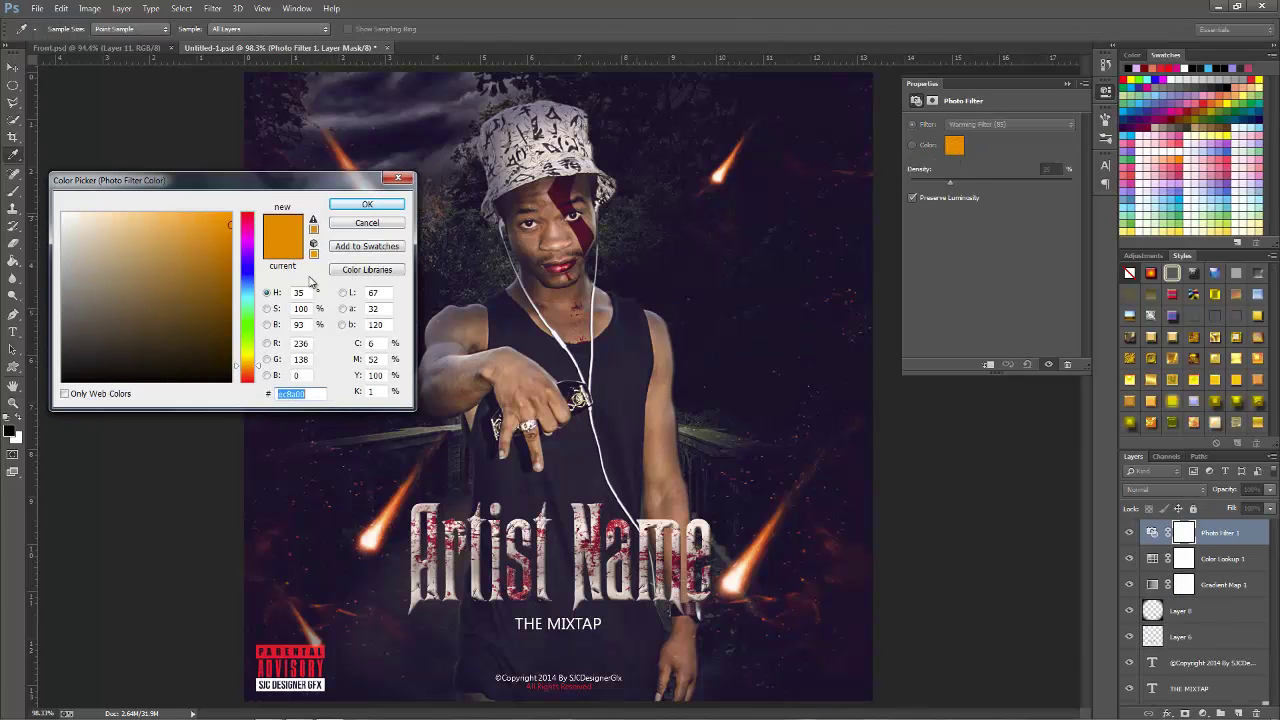
{"action": "left_click_drag", "start_coordinate": [247, 262], "coordinate": [247, 272]}
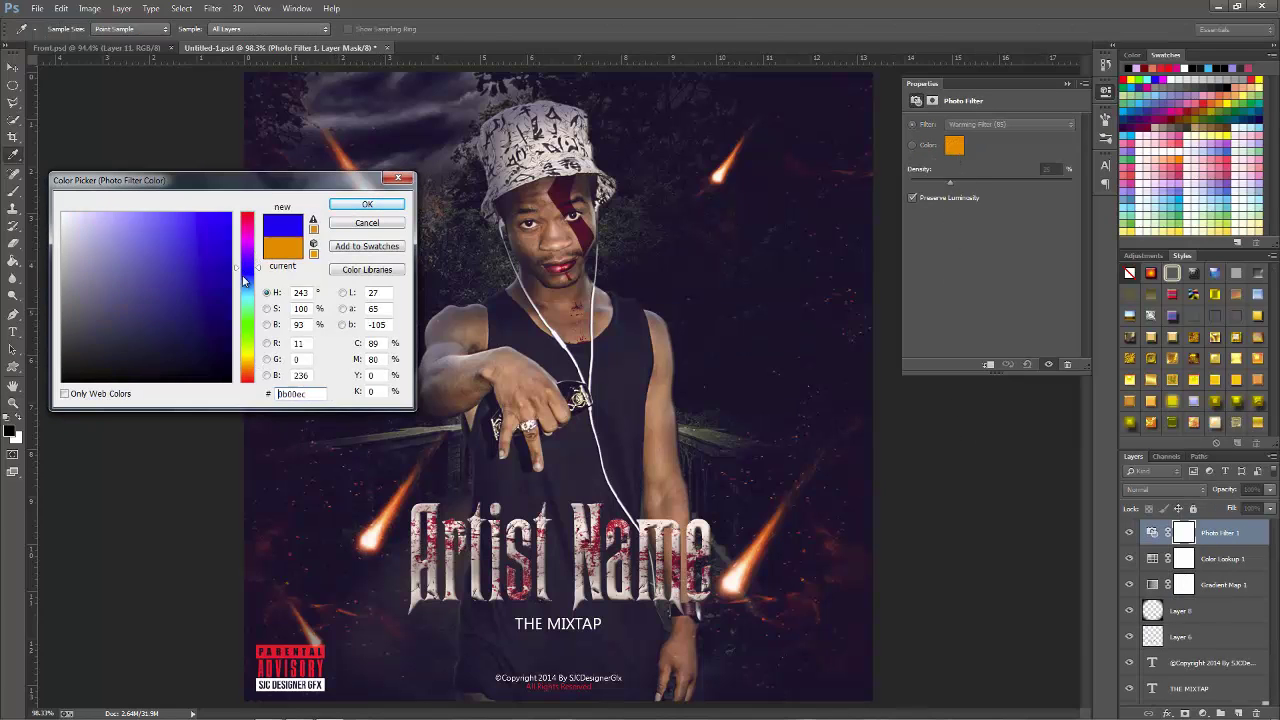
{"action": "left_click", "coordinate": [199, 257]}
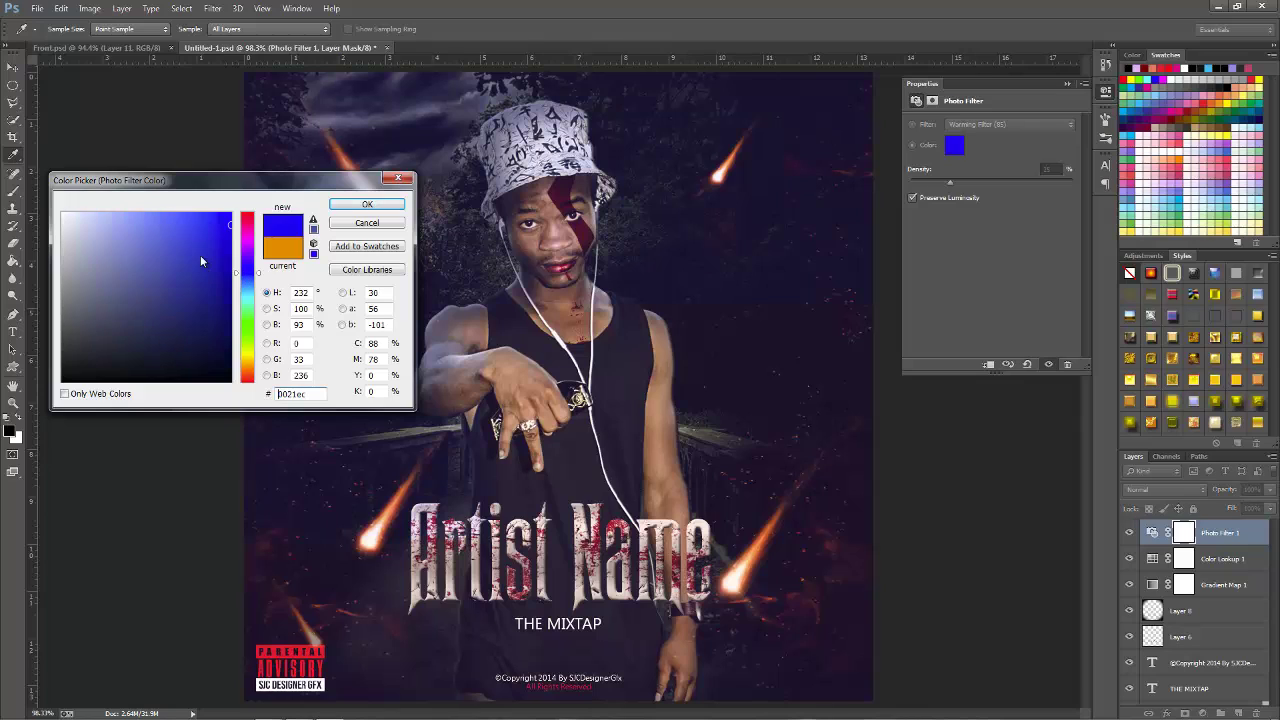
{"action": "left_click", "coordinate": [355, 206]}
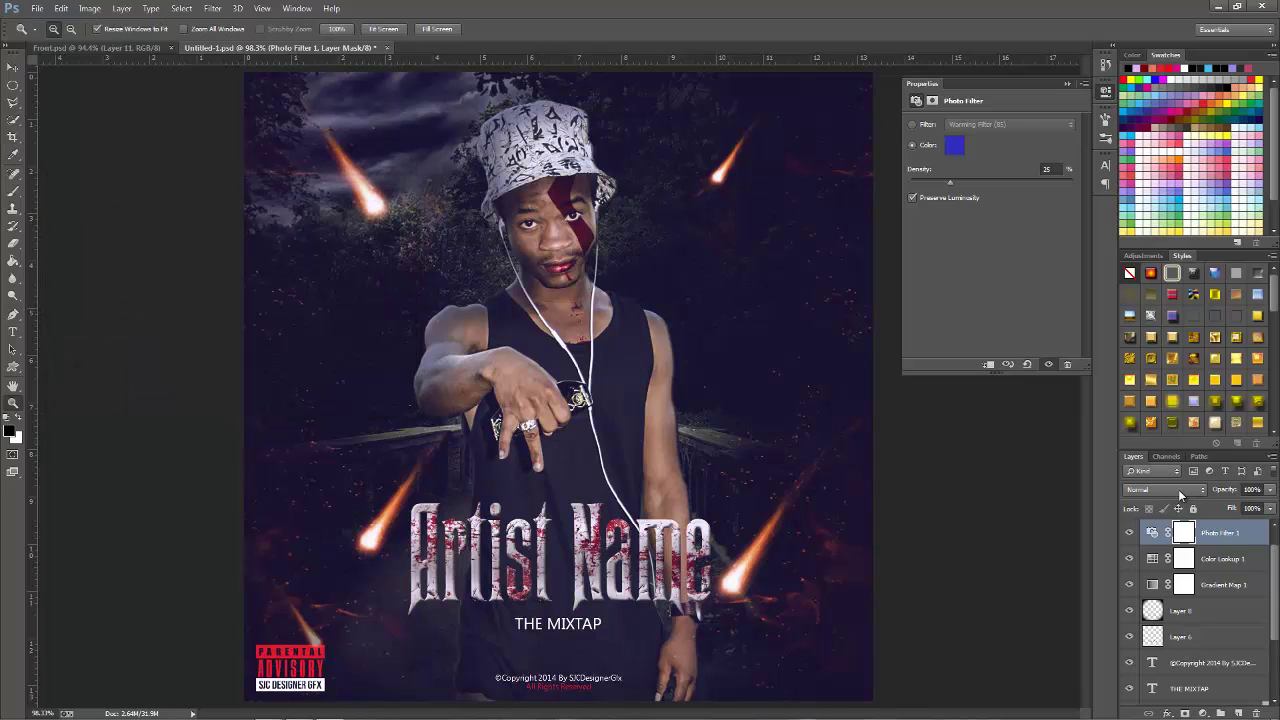
Step: Blend the photo filter as Lighten at 44% opacity
{"action": "left_click", "coordinate": [1180, 489]}
{"action": "left_click", "coordinate": [1002, 178]}
{"action": "left_click", "coordinate": [1167, 489]}
{"action": "left_click", "coordinate": [1165, 191]}
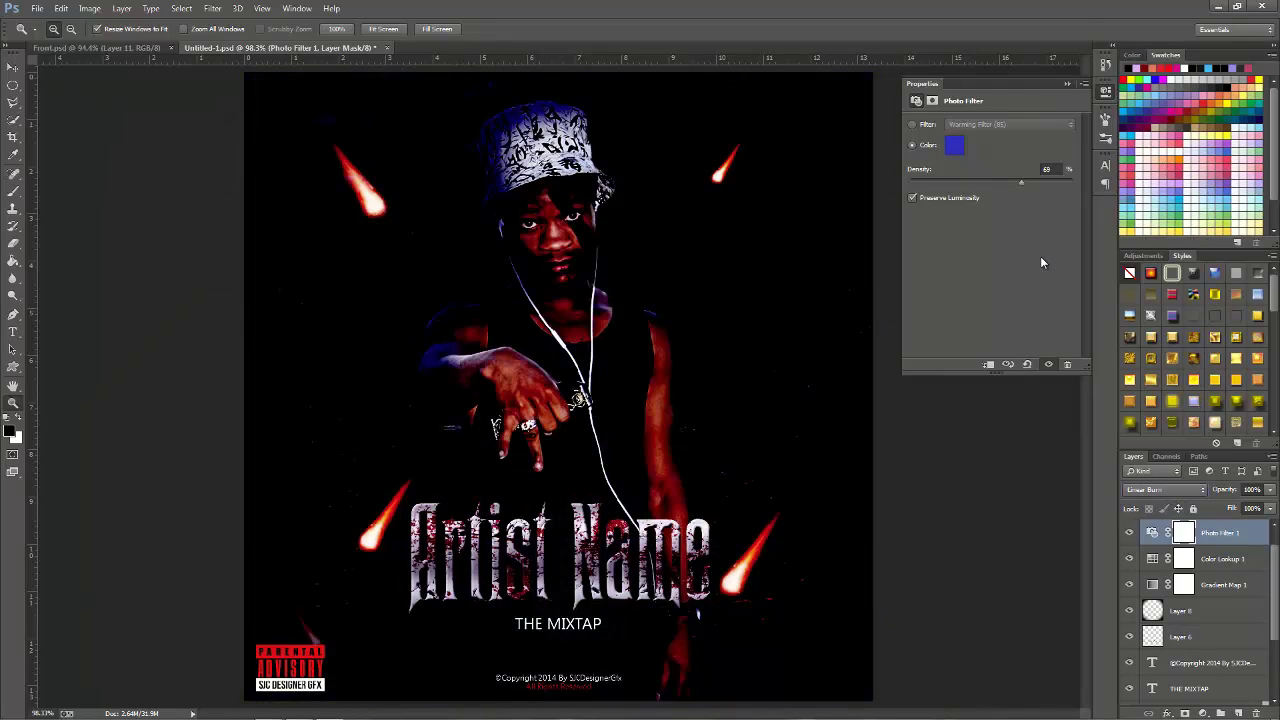
{"action": "key", "text": "Down"}
{"action": "key", "text": "Down"}
{"action": "key", "text": "Up"}
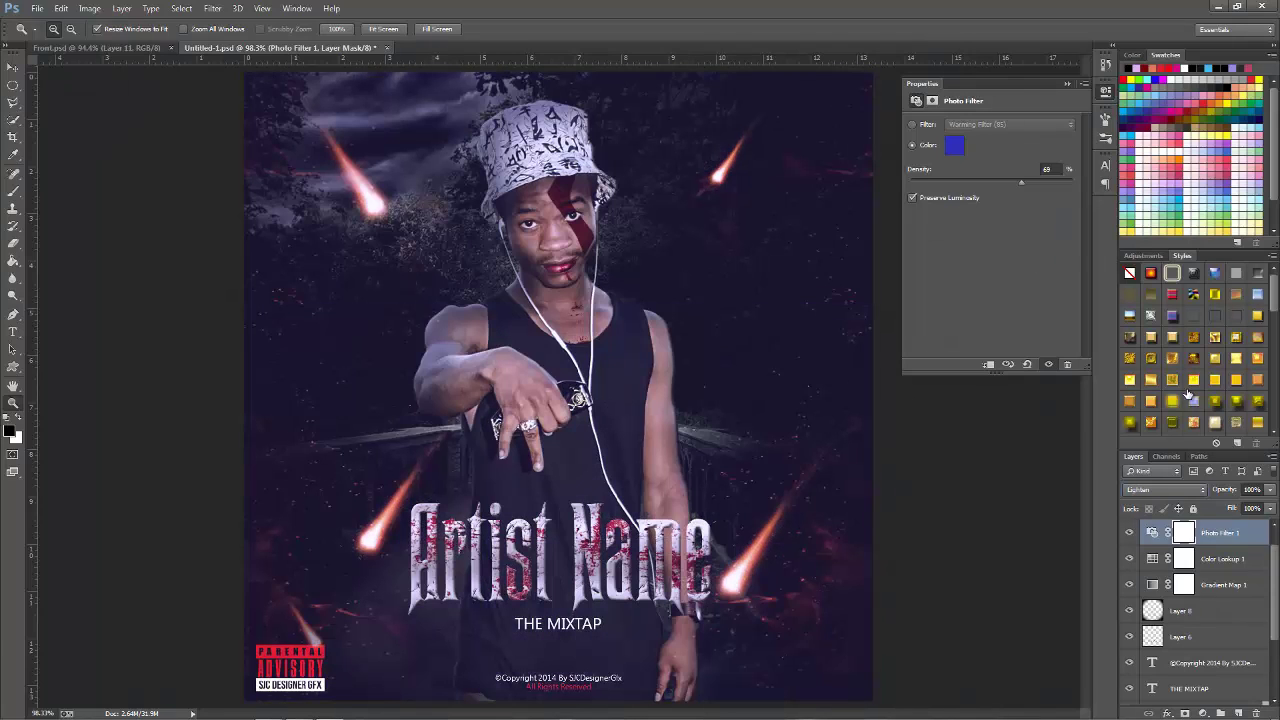
{"action": "left_click", "coordinate": [1270, 489]}
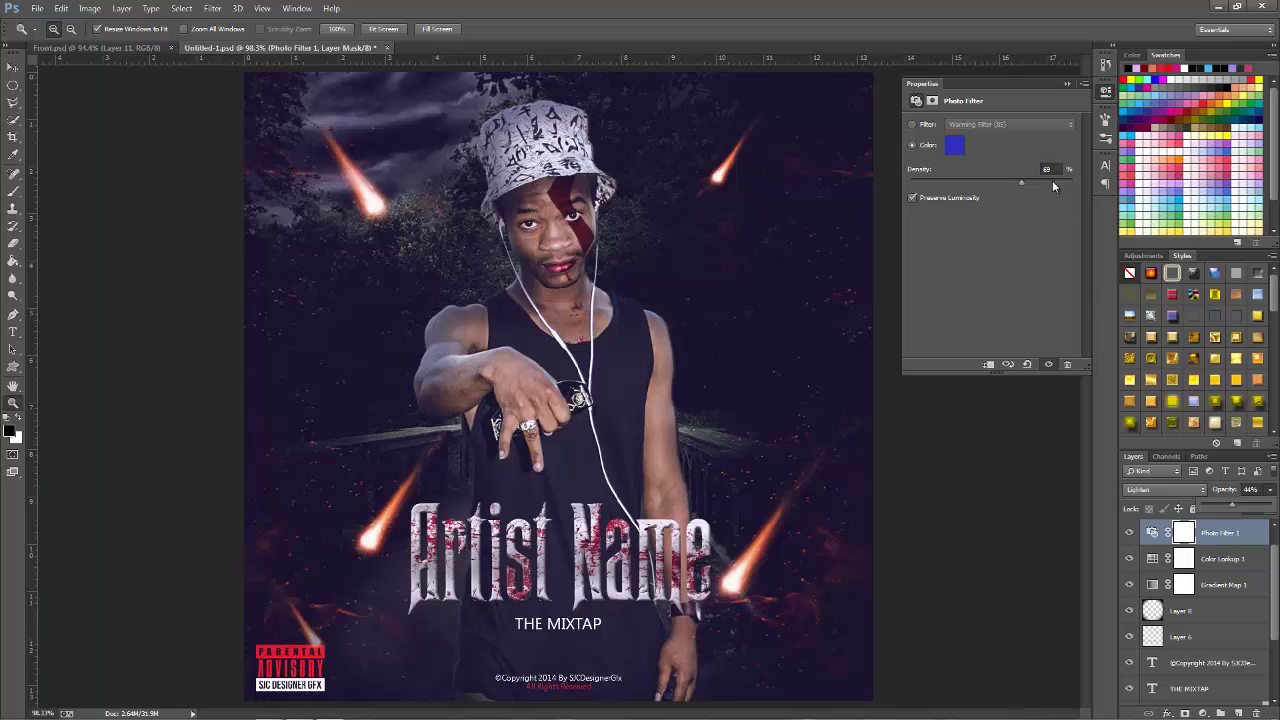
{"action": "left_click_drag", "start_coordinate": [1052, 182], "coordinate": [1098, 203]}
Step: Mask the Photo Filter 1 layer with an inverted ellipse so the blue tint only affects the edges
{"action": "left_click", "coordinate": [1208, 614]}
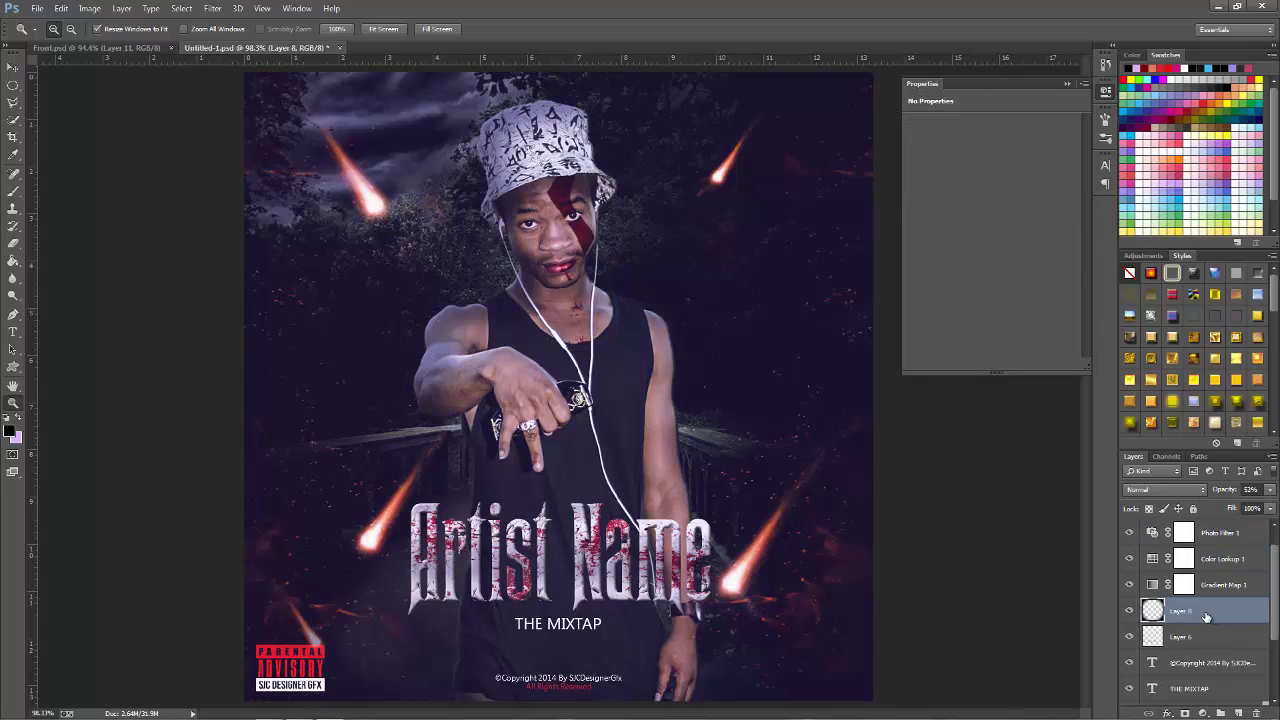
{"action": "left_click", "coordinate": [1214, 535]}
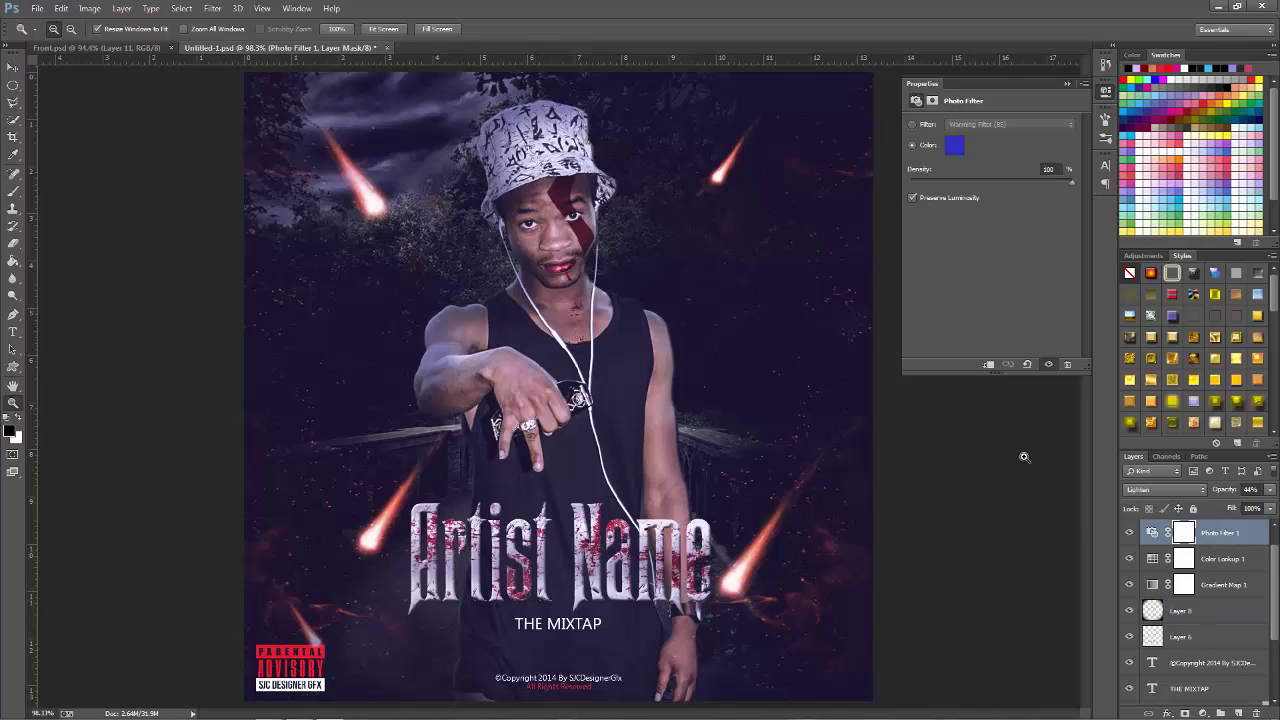
{"action": "key", "text": "m"}
{"action": "left_click_drag", "start_coordinate": [243, 76], "coordinate": [861, 697]}
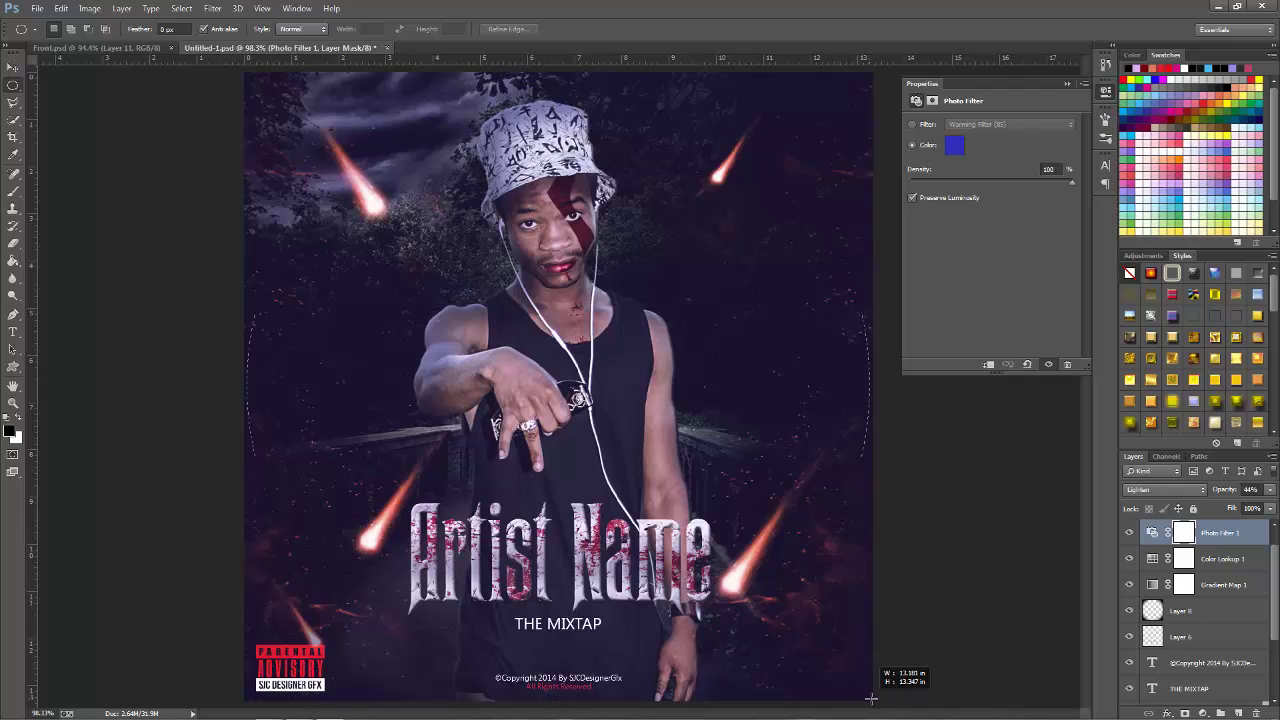
{"action": "left_click_drag", "start_coordinate": [861, 697], "coordinate": [870, 698]}
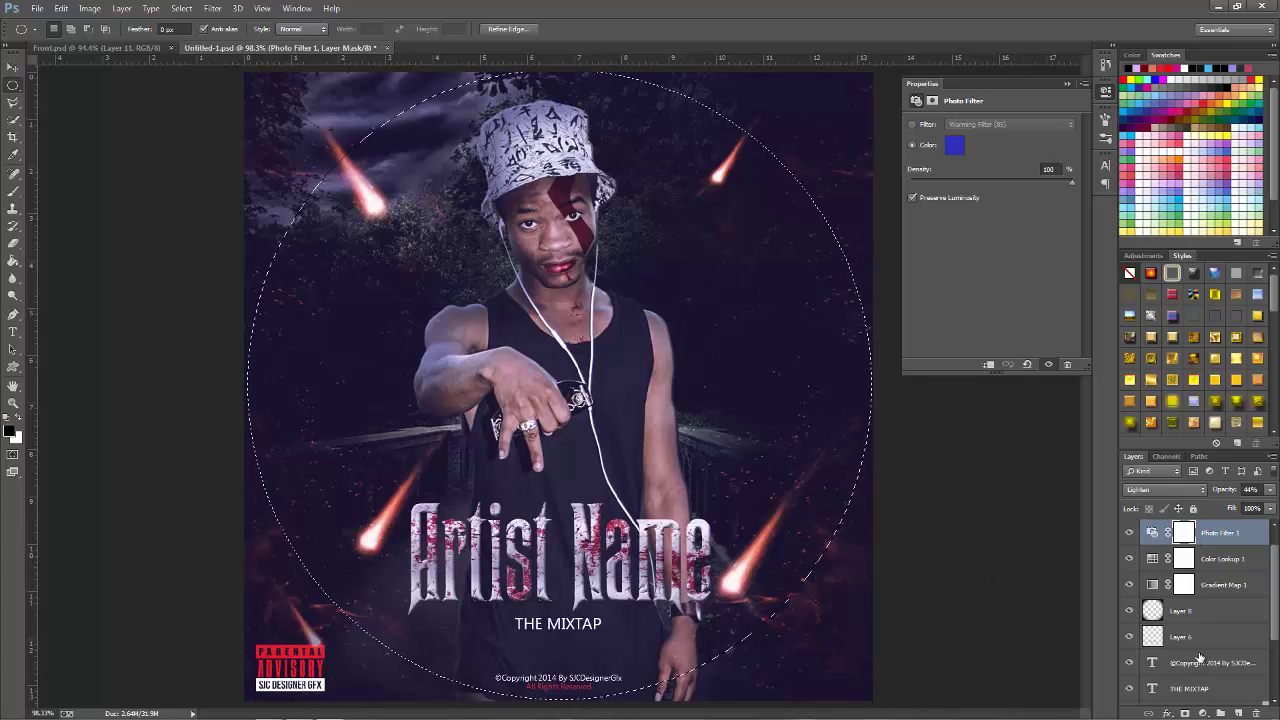
{"action": "left_click", "coordinate": [1186, 534]}
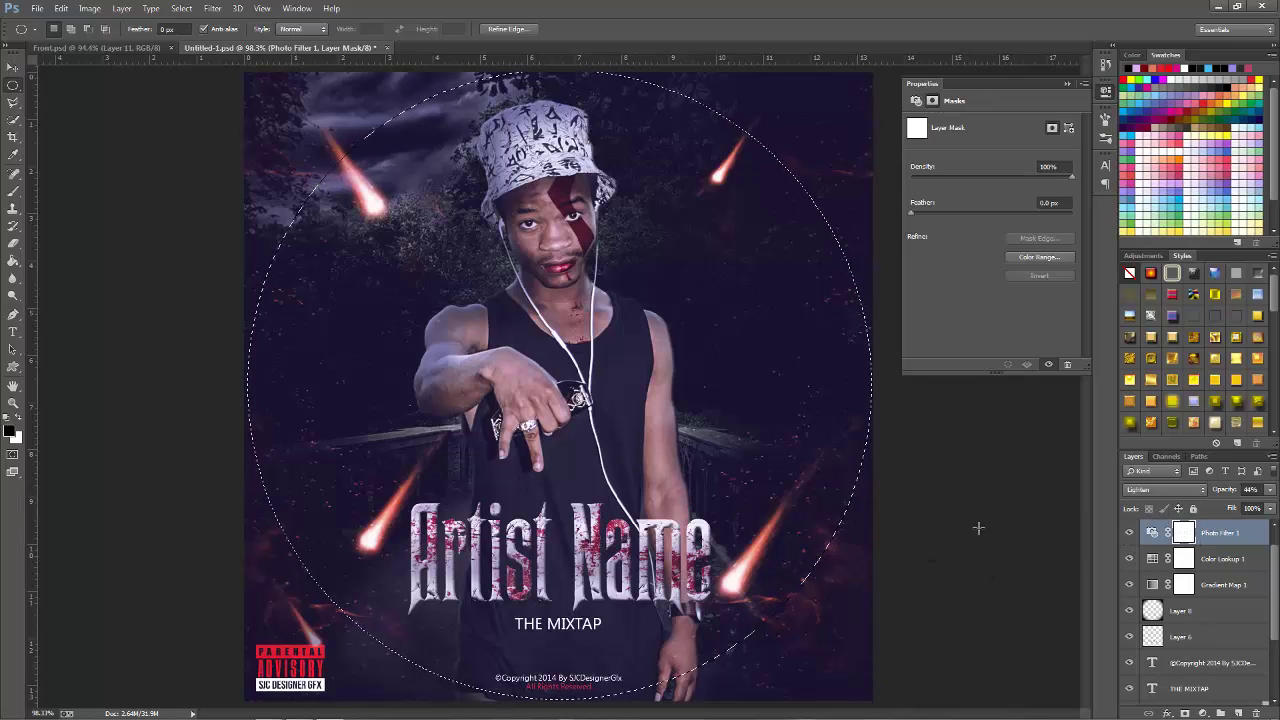
{"action": "key", "text": "b"}
{"action": "key", "text": "Delete"}
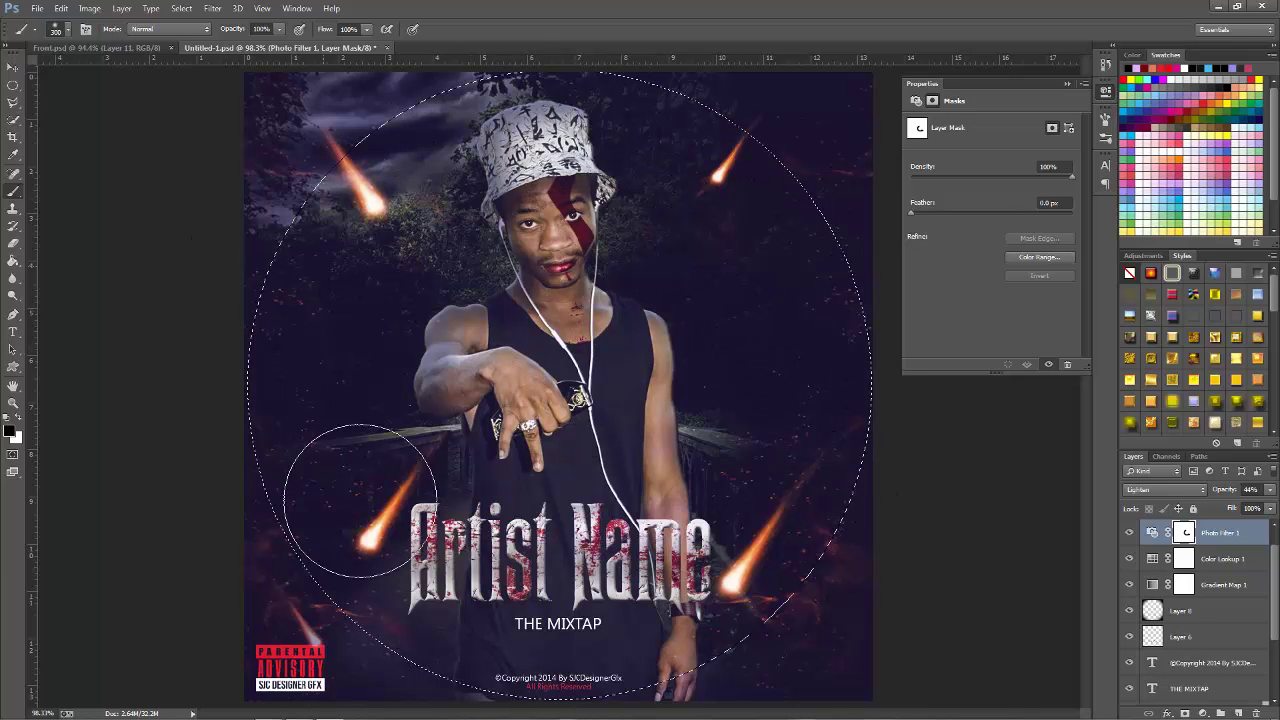
{"action": "key", "text": "ctrl+i"}
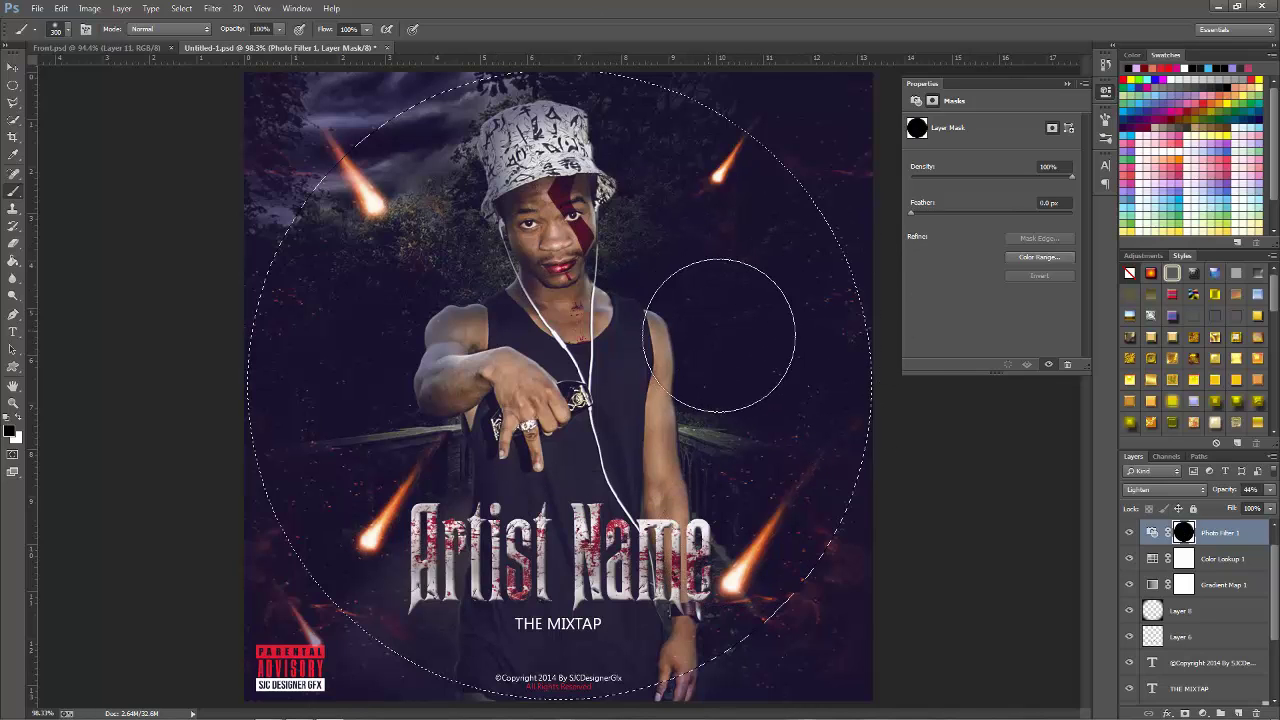
Step: Deselect, lower the Photo Filter to 23% opacity, and stamp visible layers into Layer 9
{"action": "key", "text": "ctrl+d"}
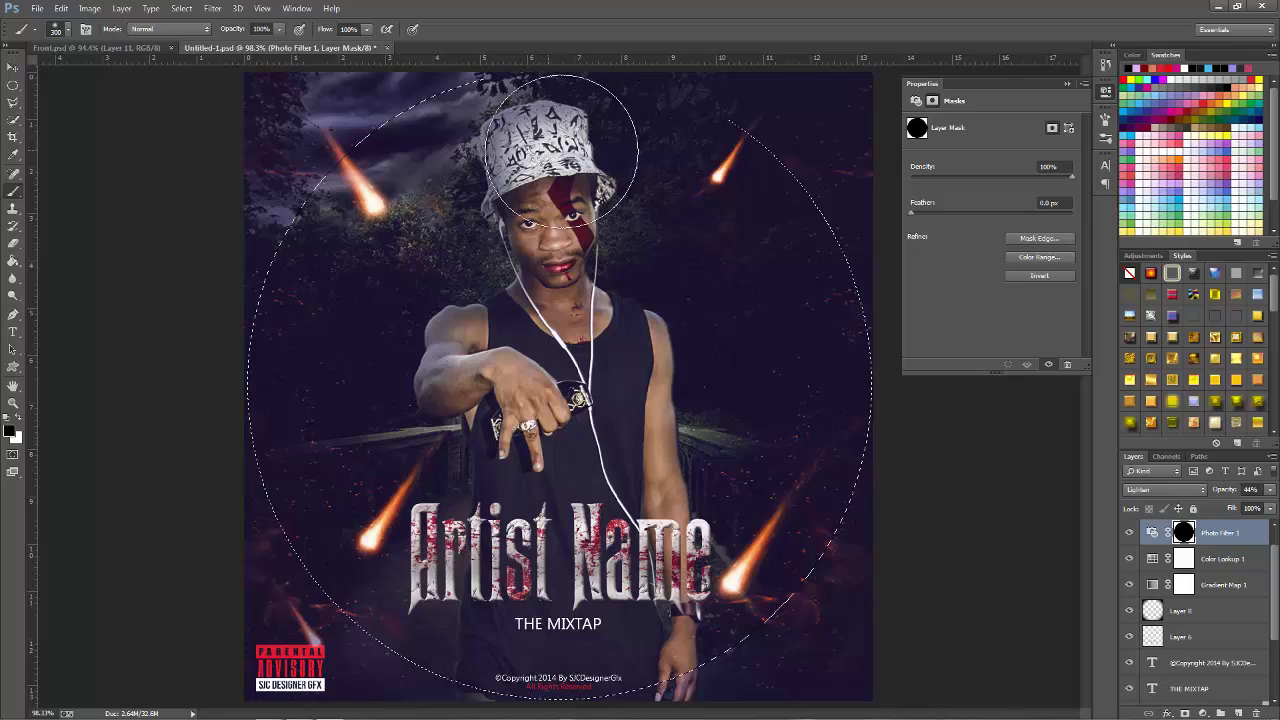
{"action": "left_click", "coordinate": [1271, 490]}
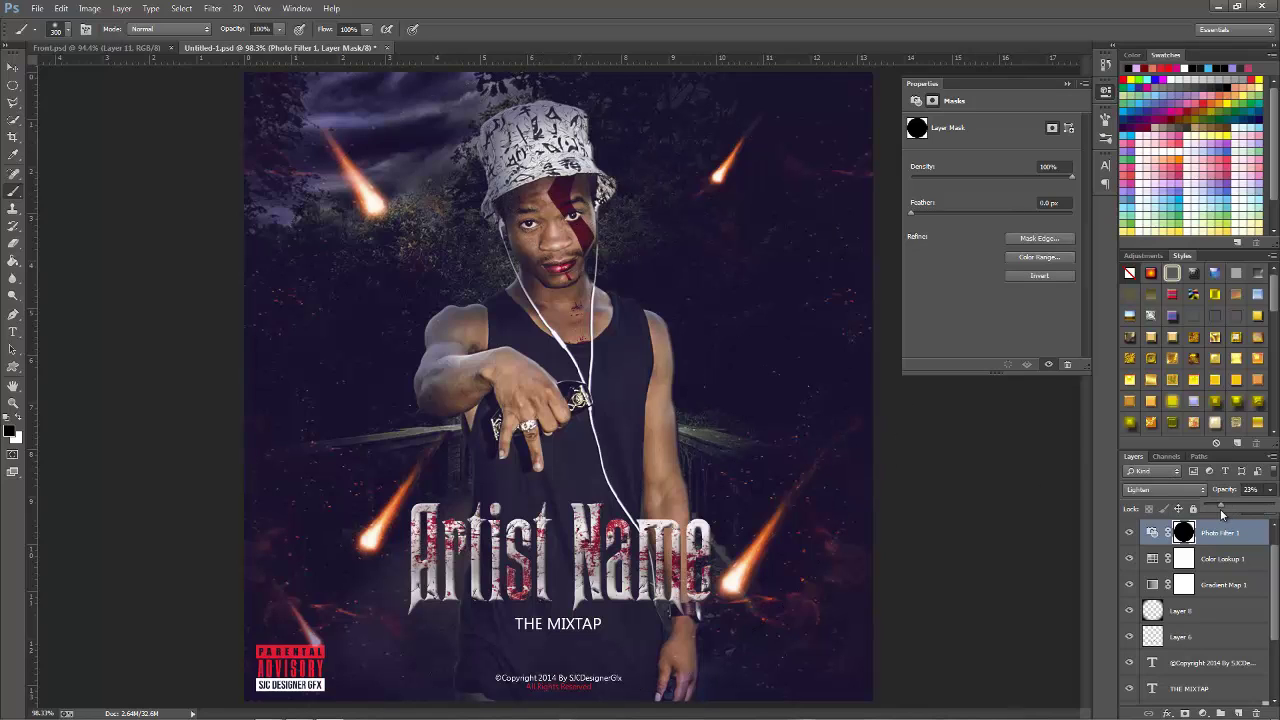
{"action": "key", "text": "z"}
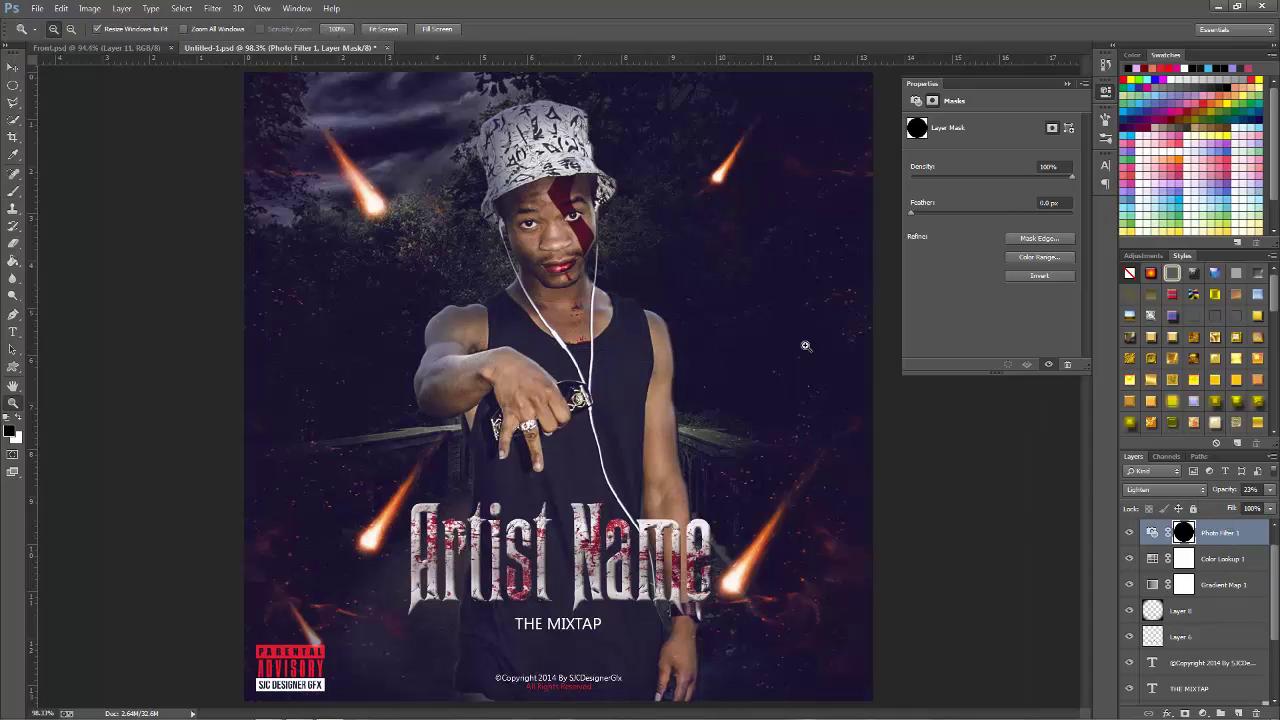
{"action": "key", "text": "ctrl+shift+alt+e"}
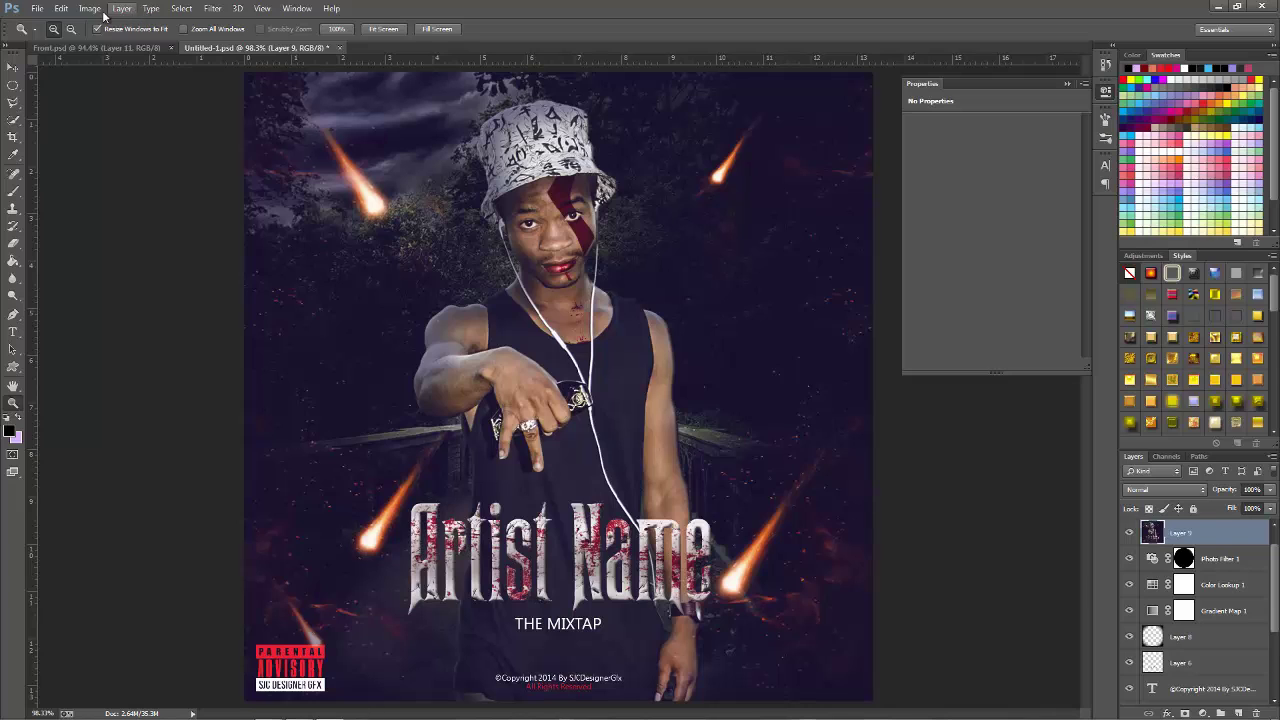
Step: Apply Variations with one More Cyan step on the midtones of Layer 9
{"action": "left_click", "coordinate": [90, 9]}
{"action": "mouse_move", "coordinate": [110, 42]}
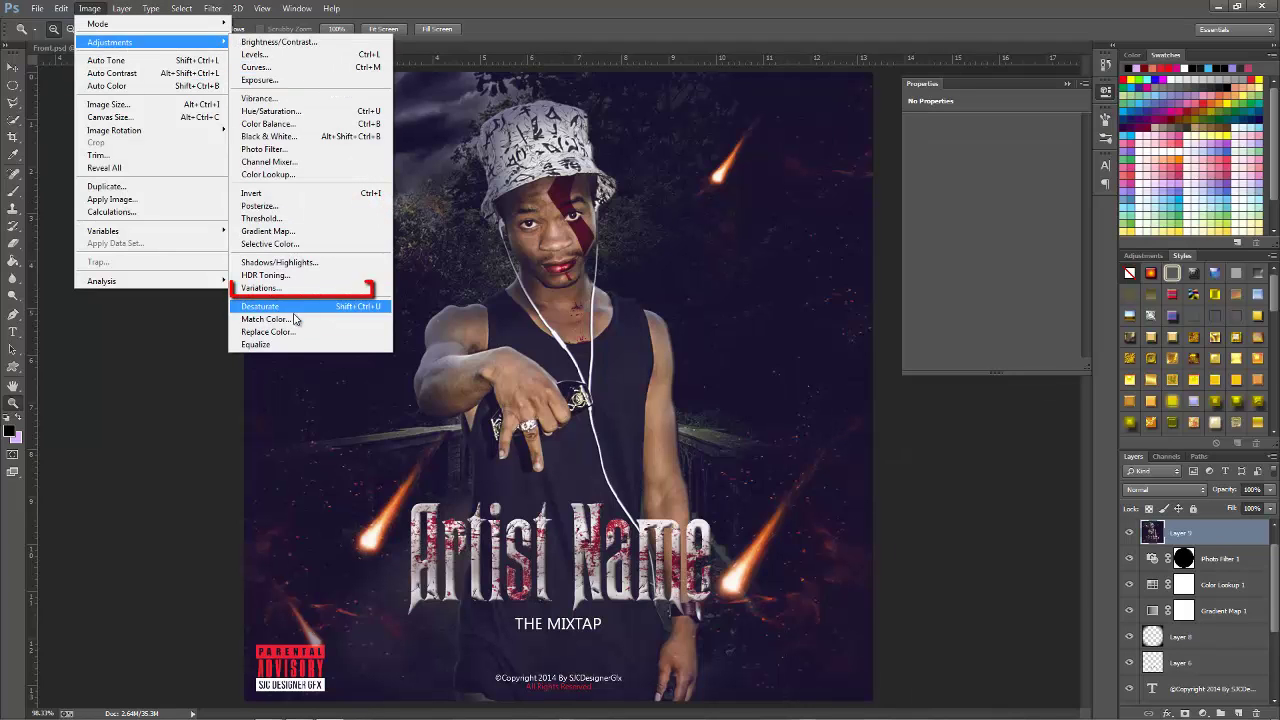
{"action": "left_click", "coordinate": [280, 288]}
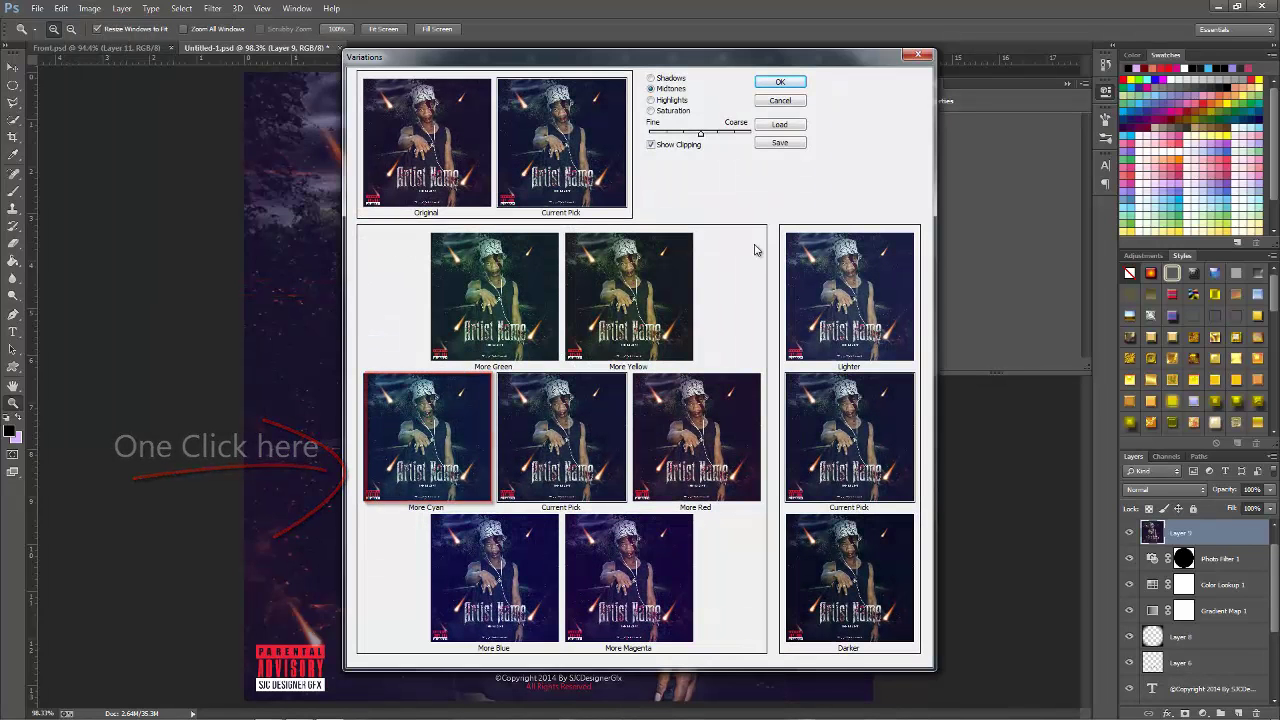
{"action": "left_click", "coordinate": [784, 83]}
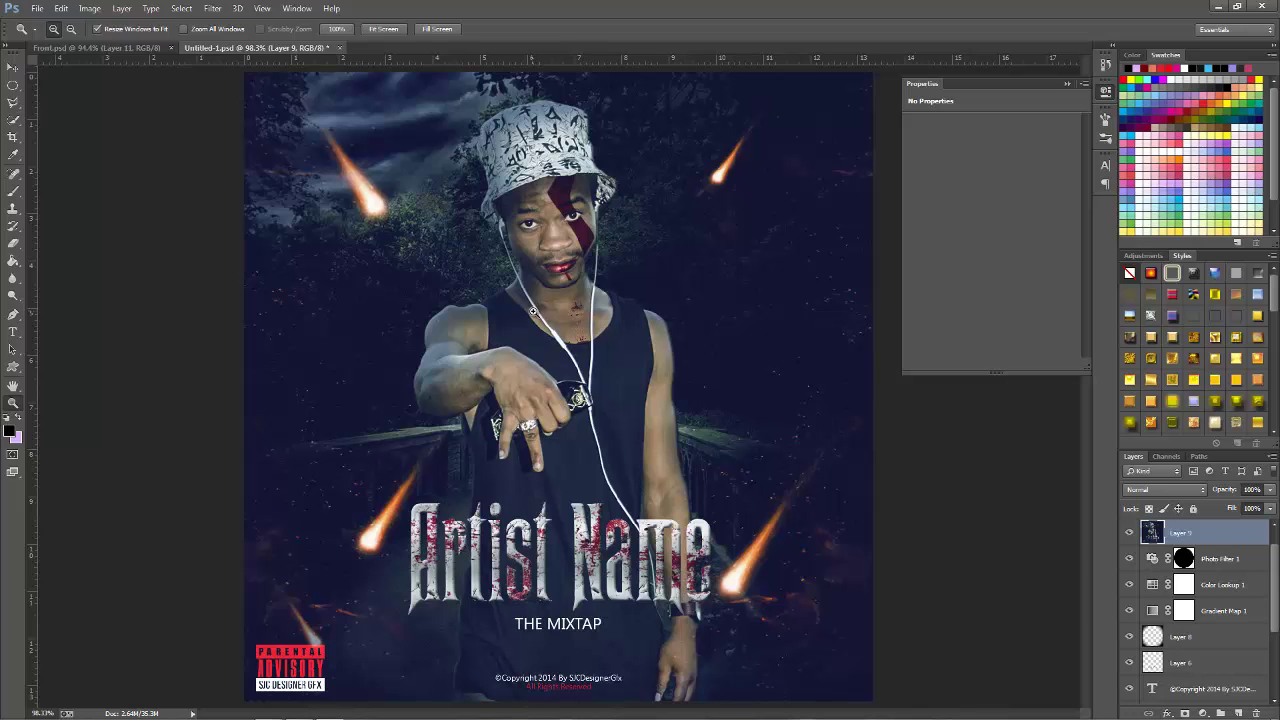
Step: Switch between the Front.psd poster and the Untitled-1.psd cover, ending on Front.psd
{"action": "left_click", "coordinate": [158, 48]}
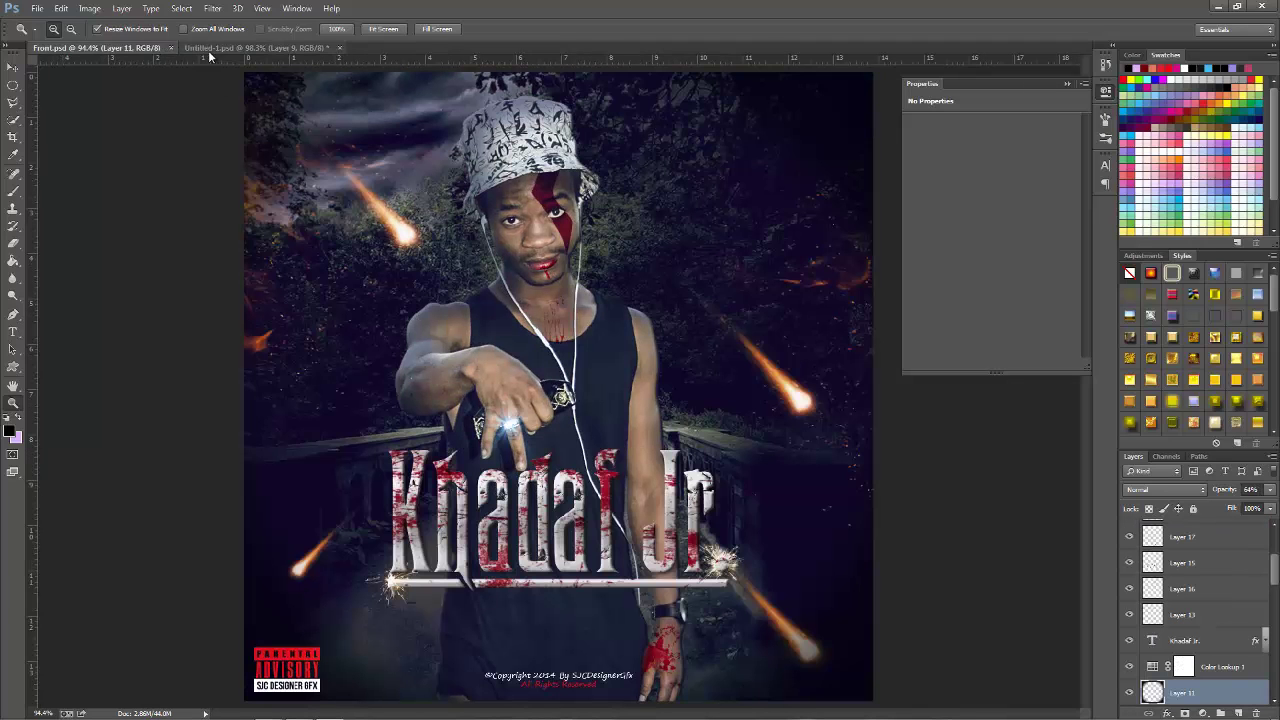
{"action": "left_click", "coordinate": [240, 48]}
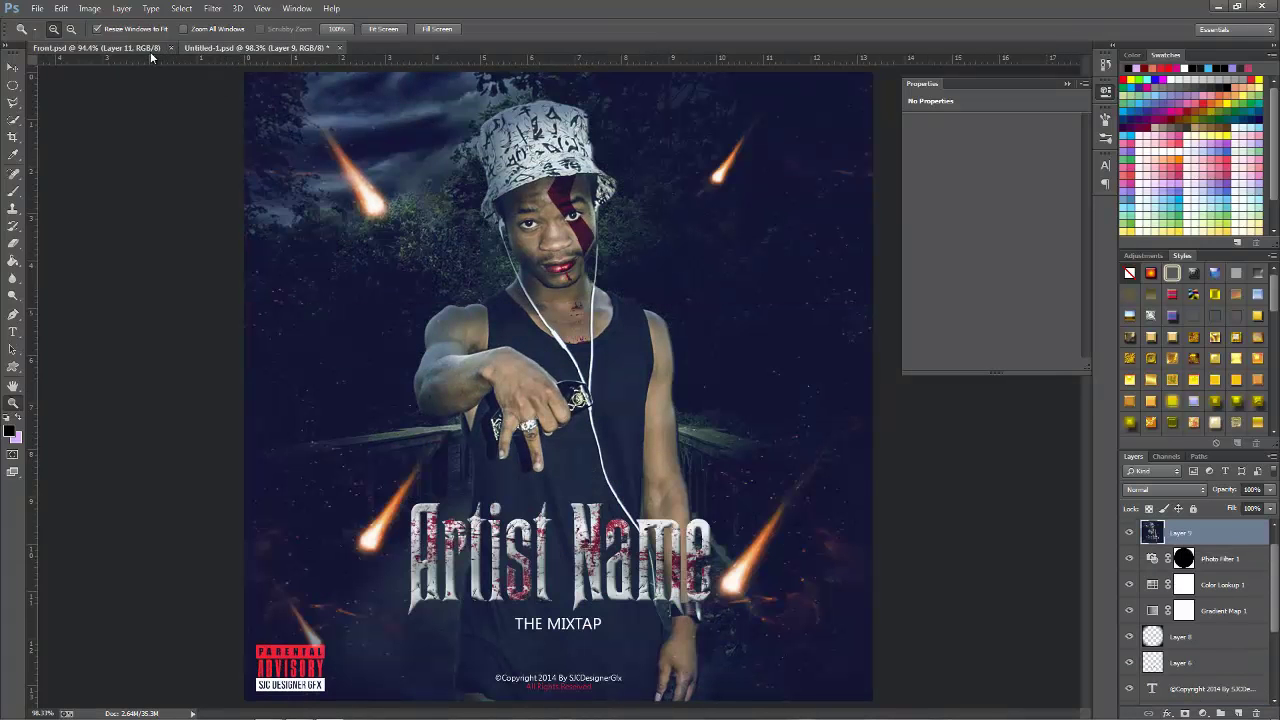
{"action": "left_click", "coordinate": [120, 48]}
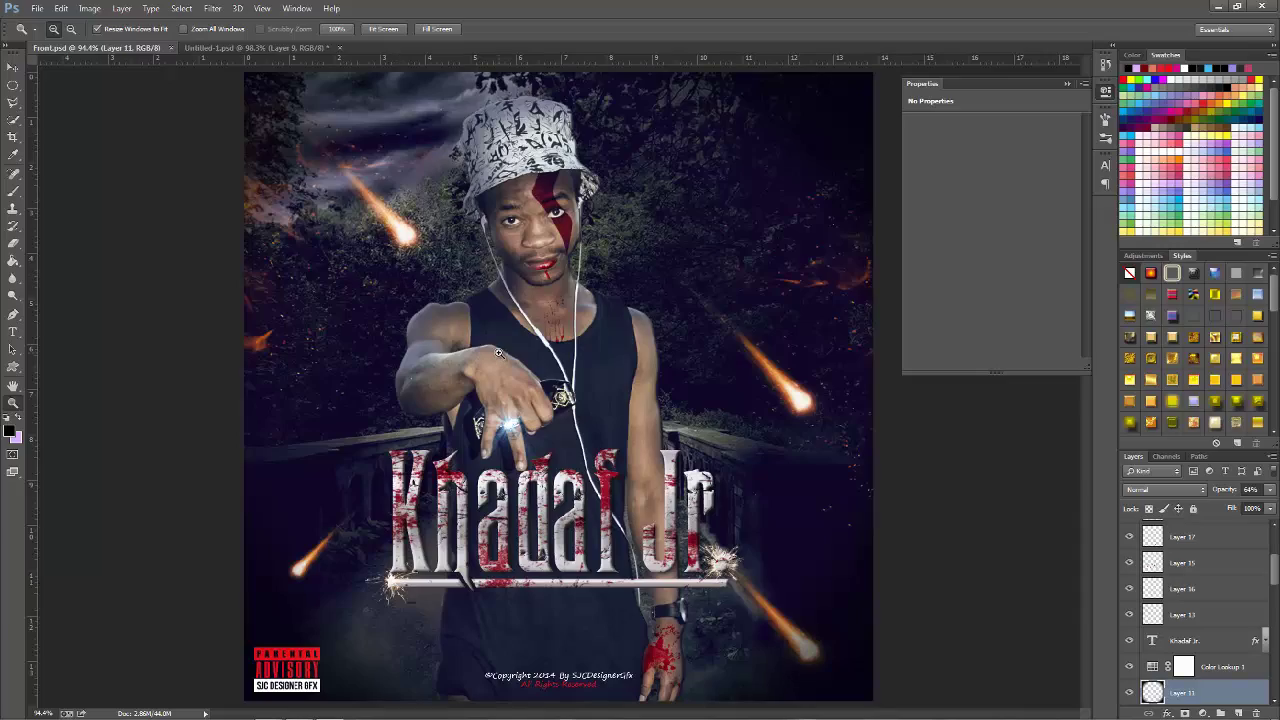